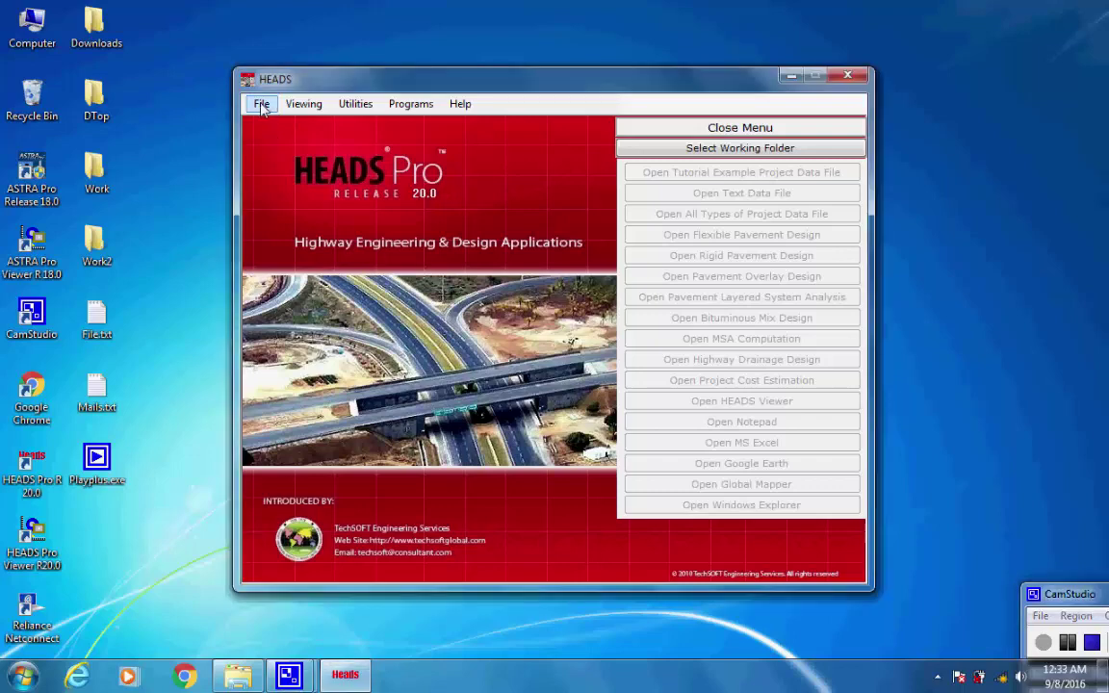
# Set the Work folder on the desktop as the working folder
pyautogui.click(261, 104)
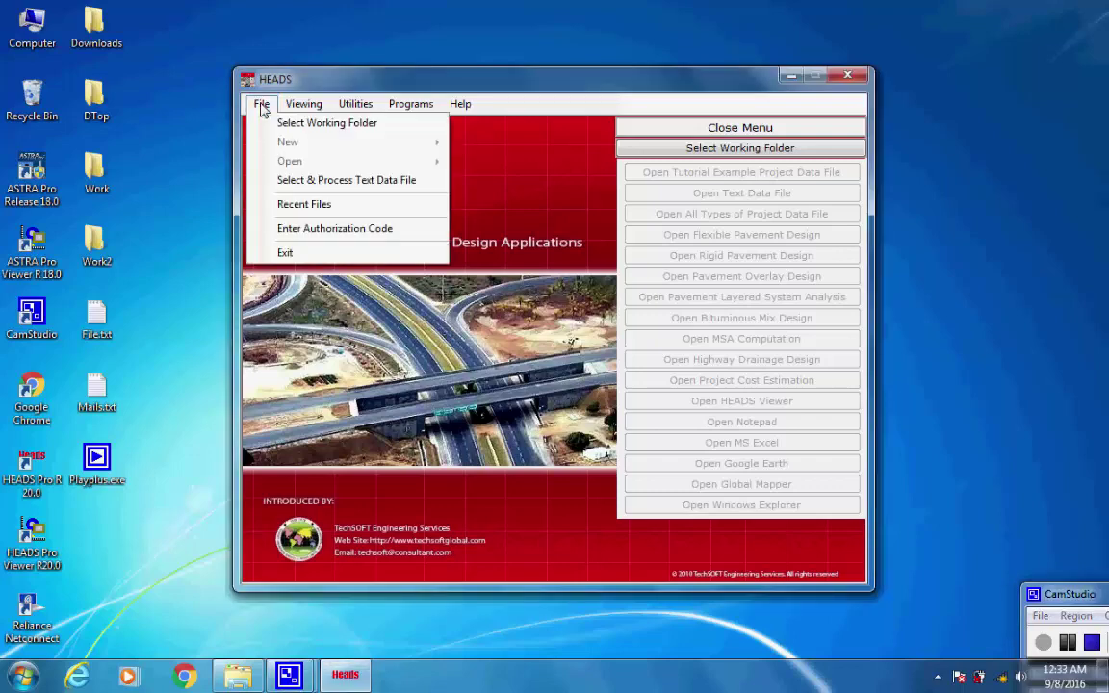
pyautogui.click(390, 125)
pyautogui.moveTo(495, 289); pyautogui.dragTo(266, 270)
pyautogui.click(482, 321)
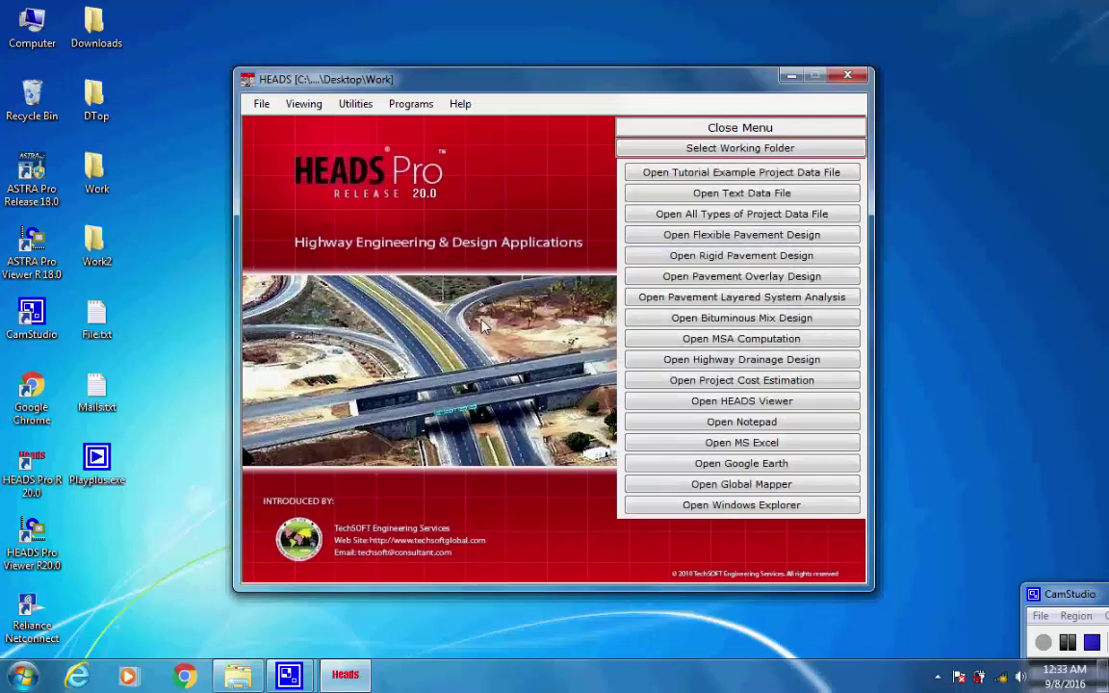
# Start a new Multiple Section Highway Widening project
pyautogui.click(262, 104)
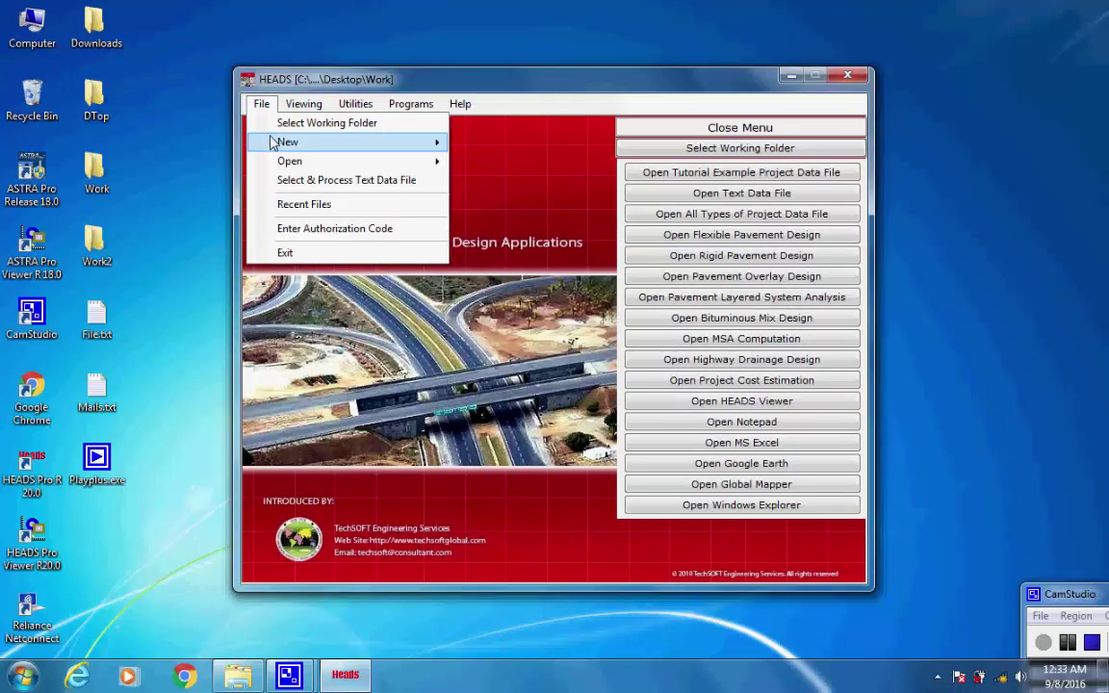
pyautogui.moveTo(277, 142)
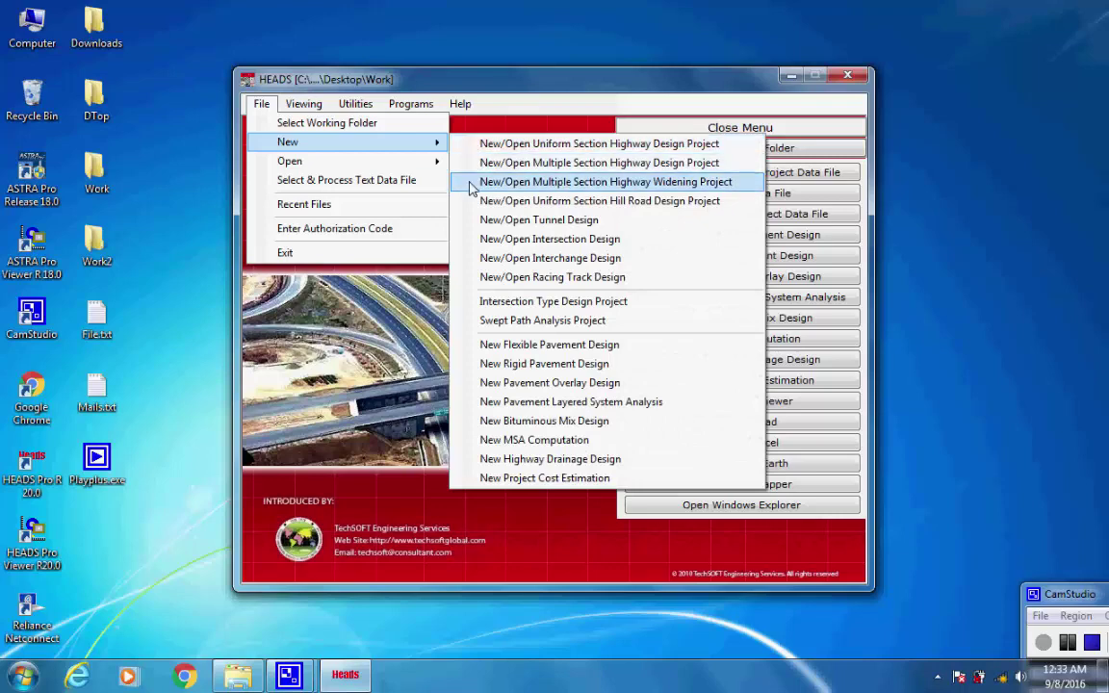
pyautogui.click(742, 191)
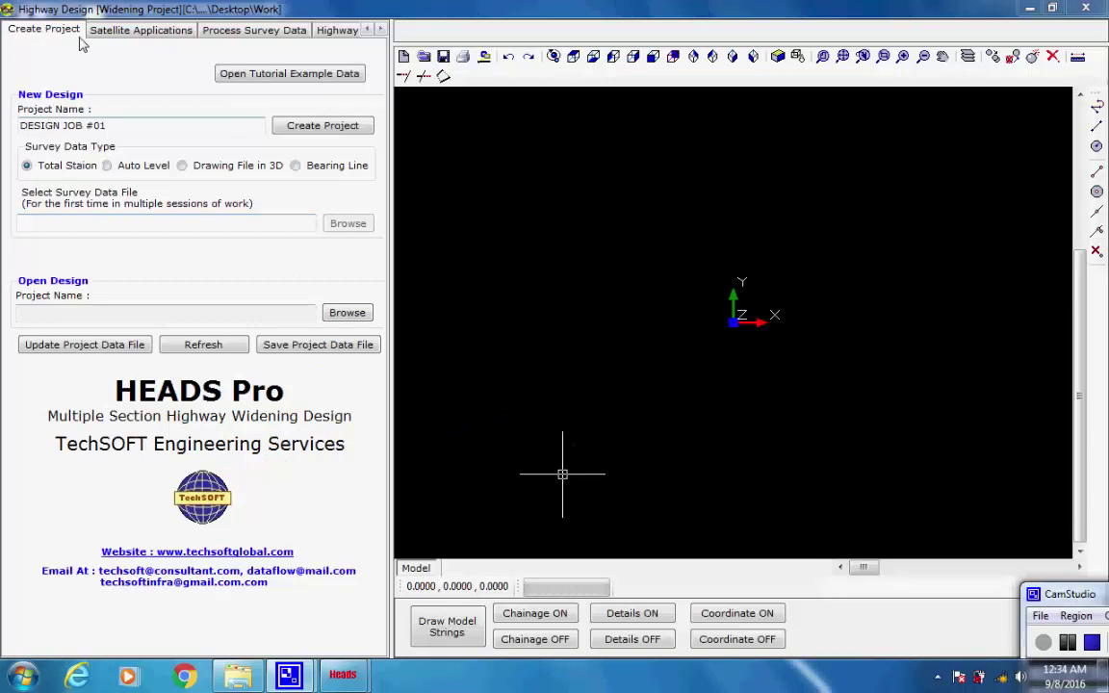
# Create a project named HIGHWAY WIDENING PROJECT and load the tutorial example data
pyautogui.moveTo(123, 130); pyautogui.dragTo(4, 129)
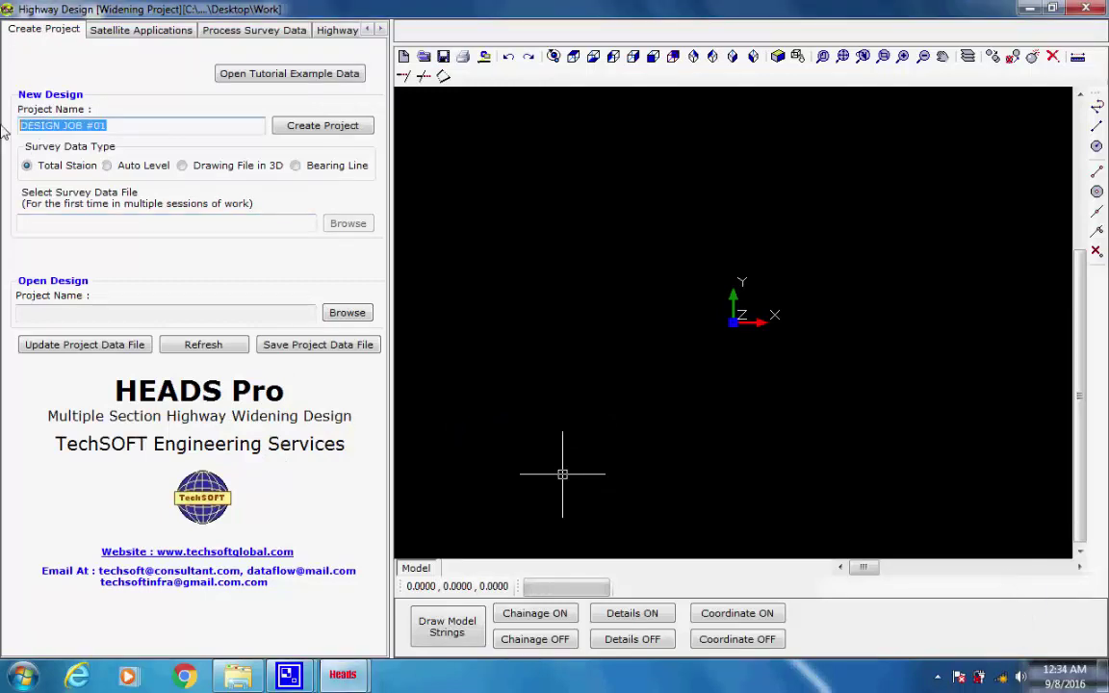
pyautogui.write('HIGHWAY')
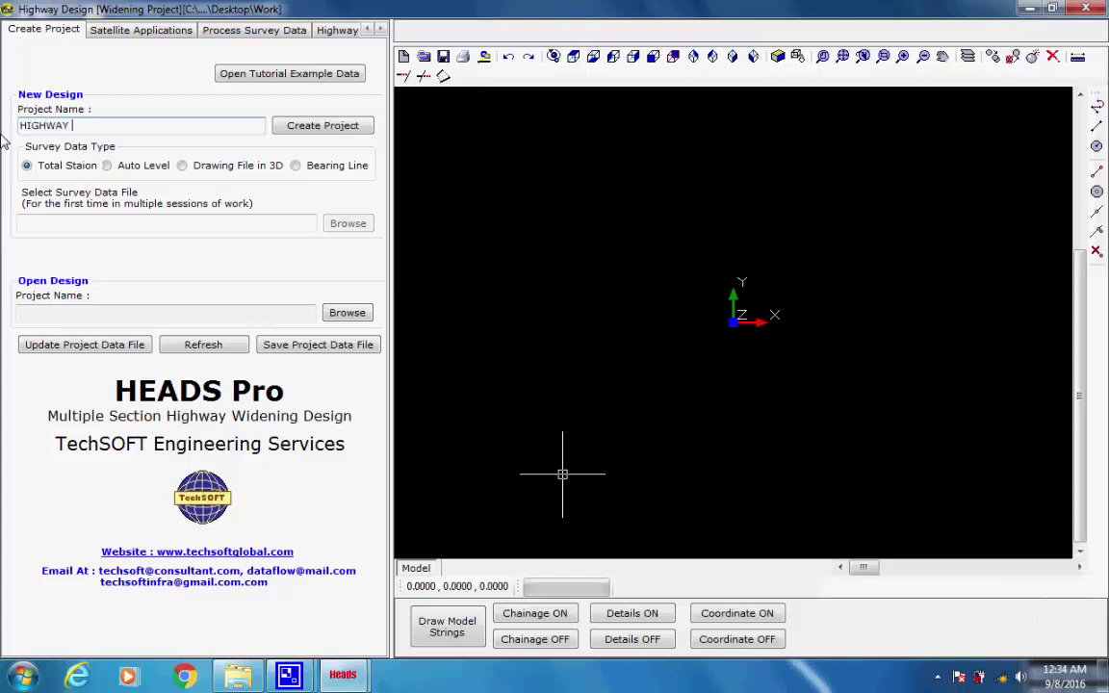
pyautogui.write(' WIDENING PROJECT')
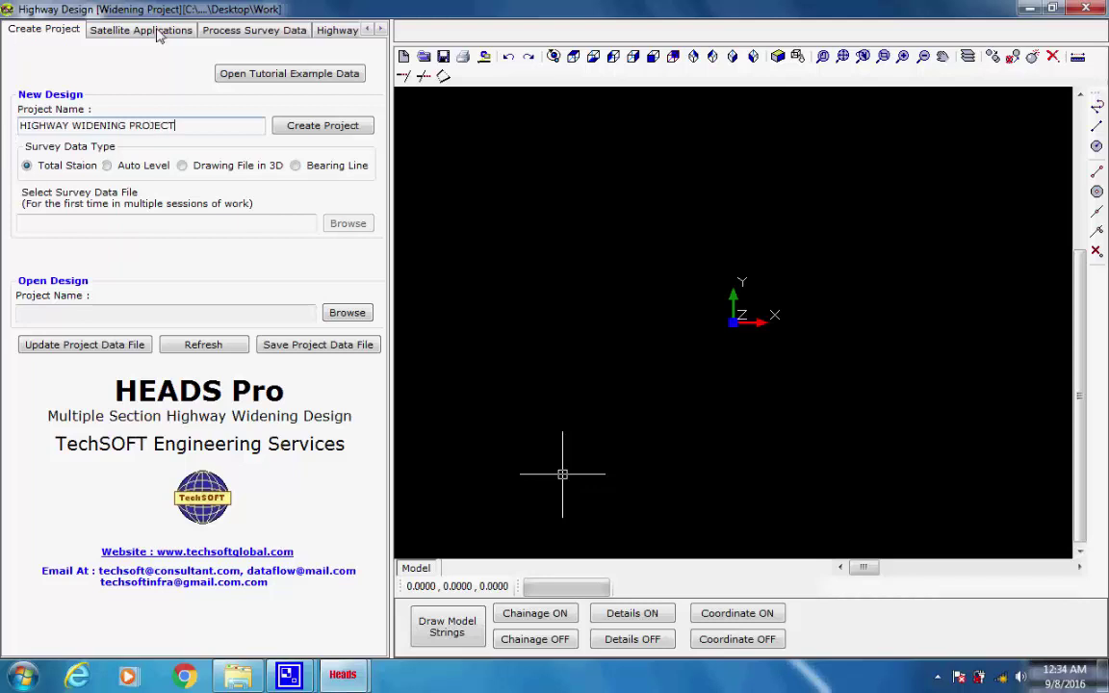
pyautogui.click(339, 133)
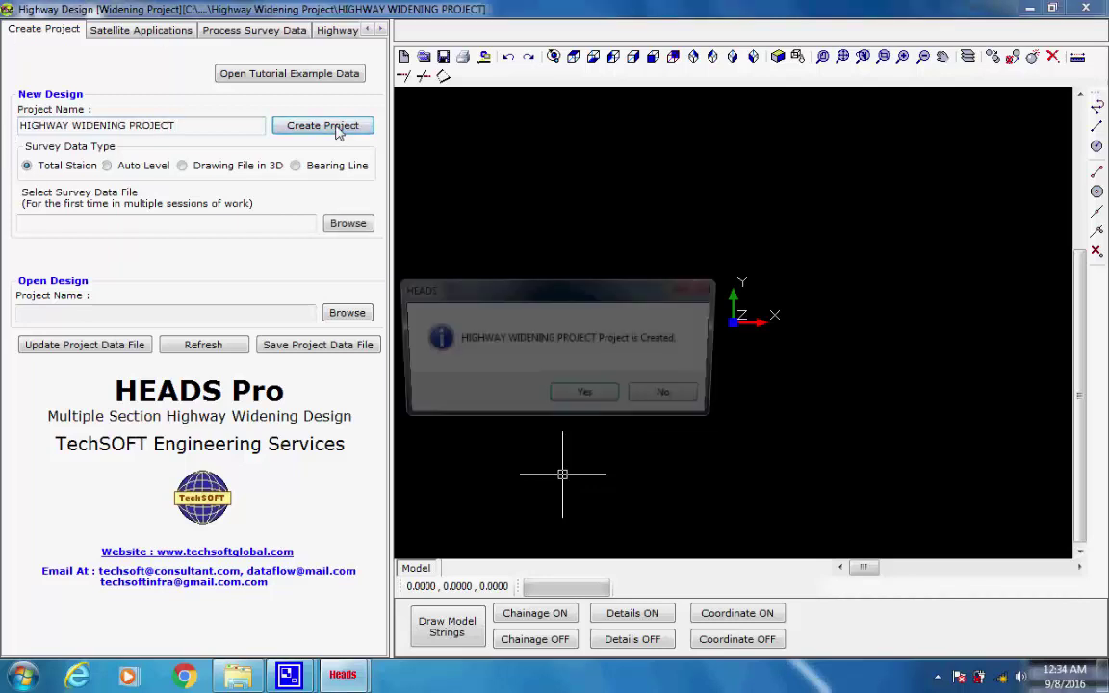
pyautogui.click(587, 397)
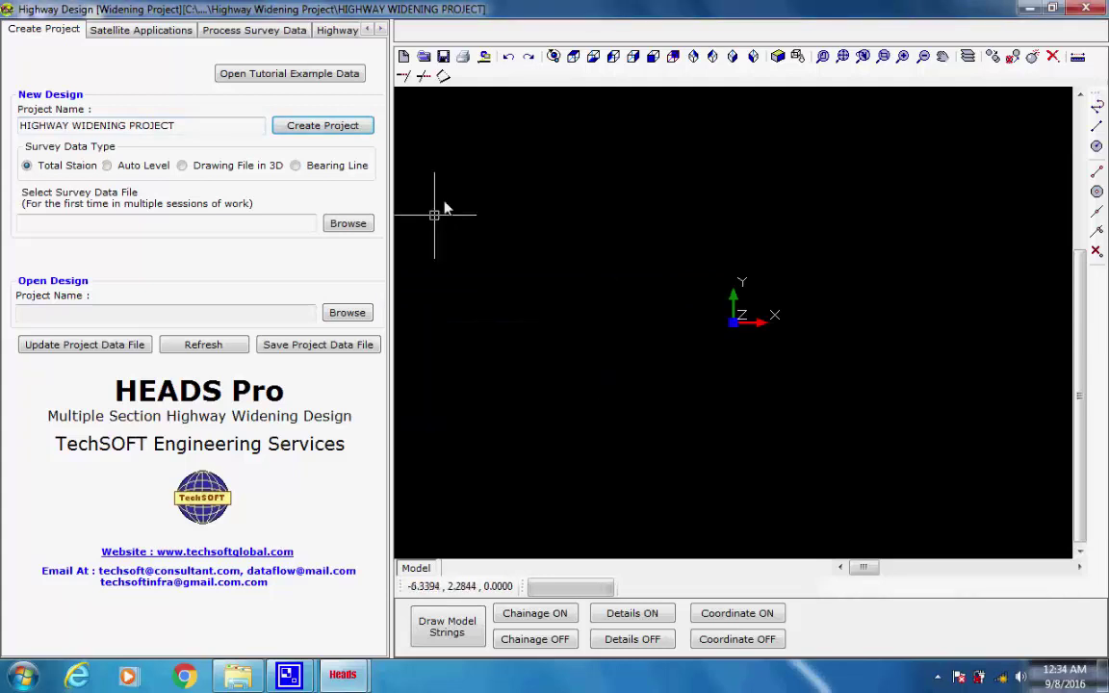
pyautogui.click(267, 77)
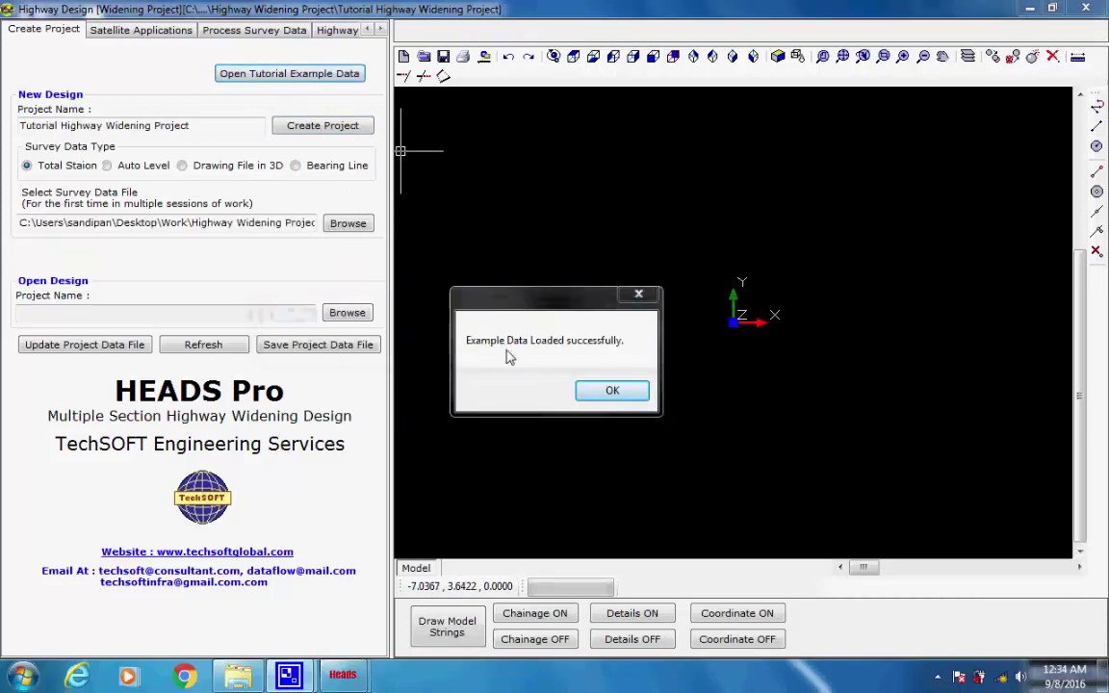
pyautogui.click(611, 393)
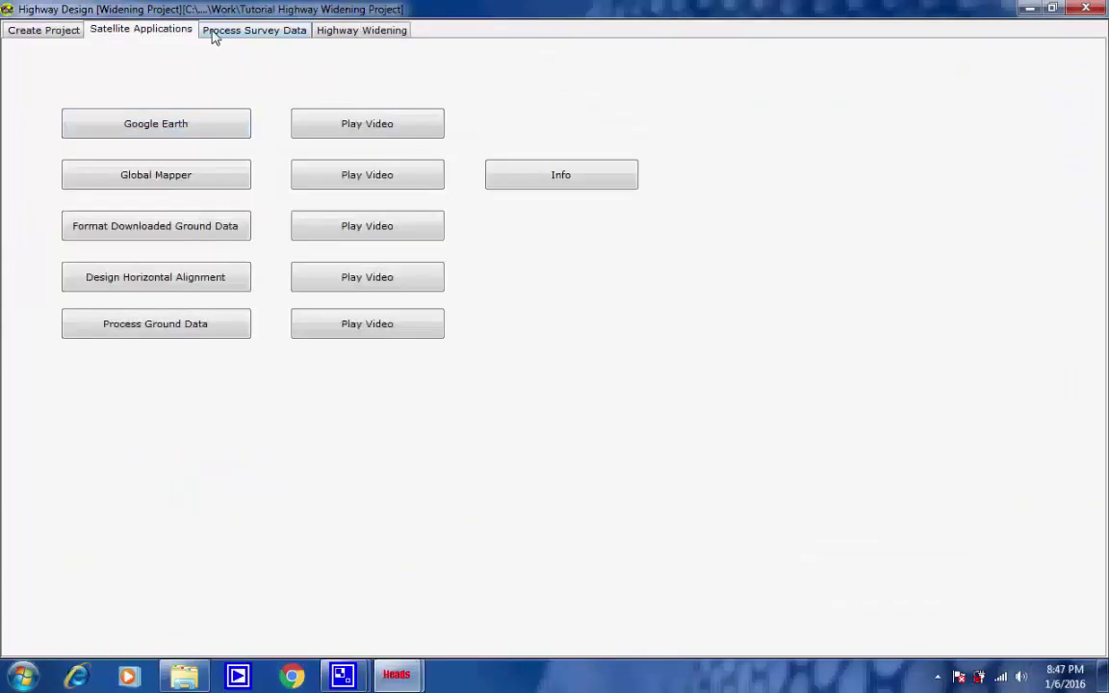
# Create the ground model from the project's survey data
pyautogui.click(216, 35)
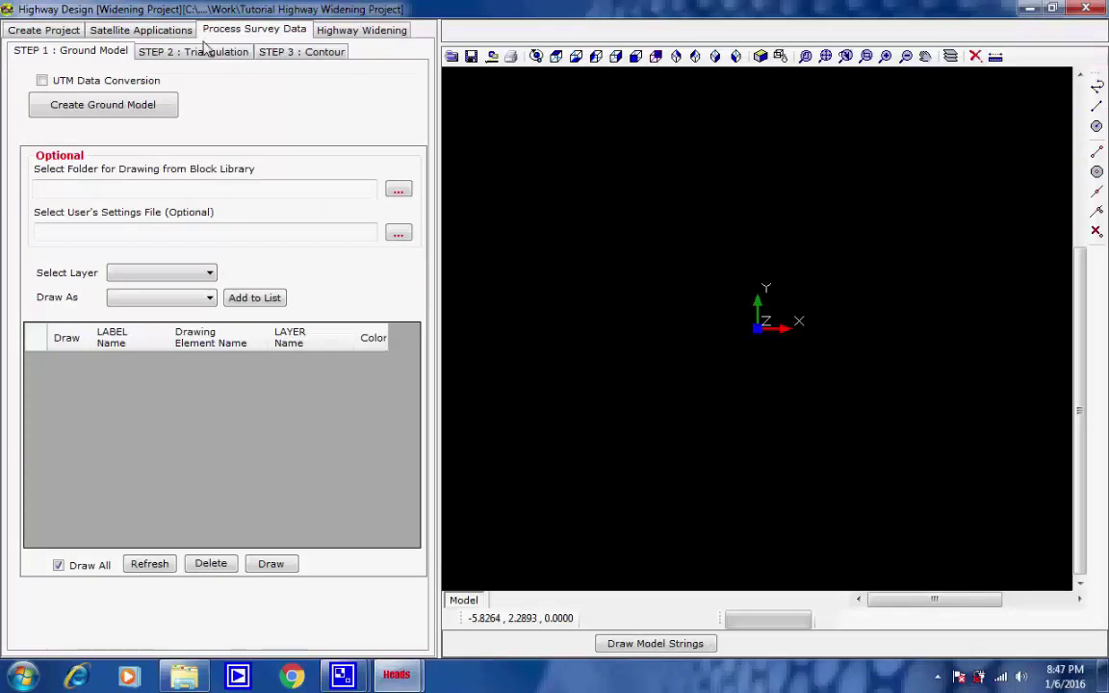
pyautogui.click(162, 107)
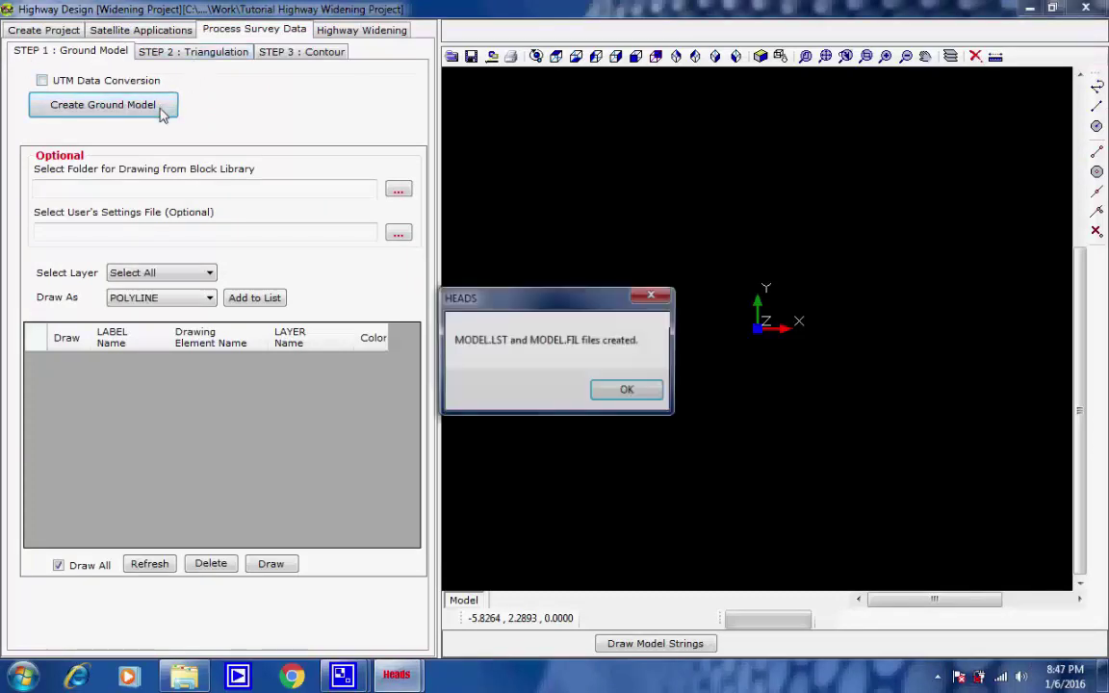
pyautogui.click(626, 389)
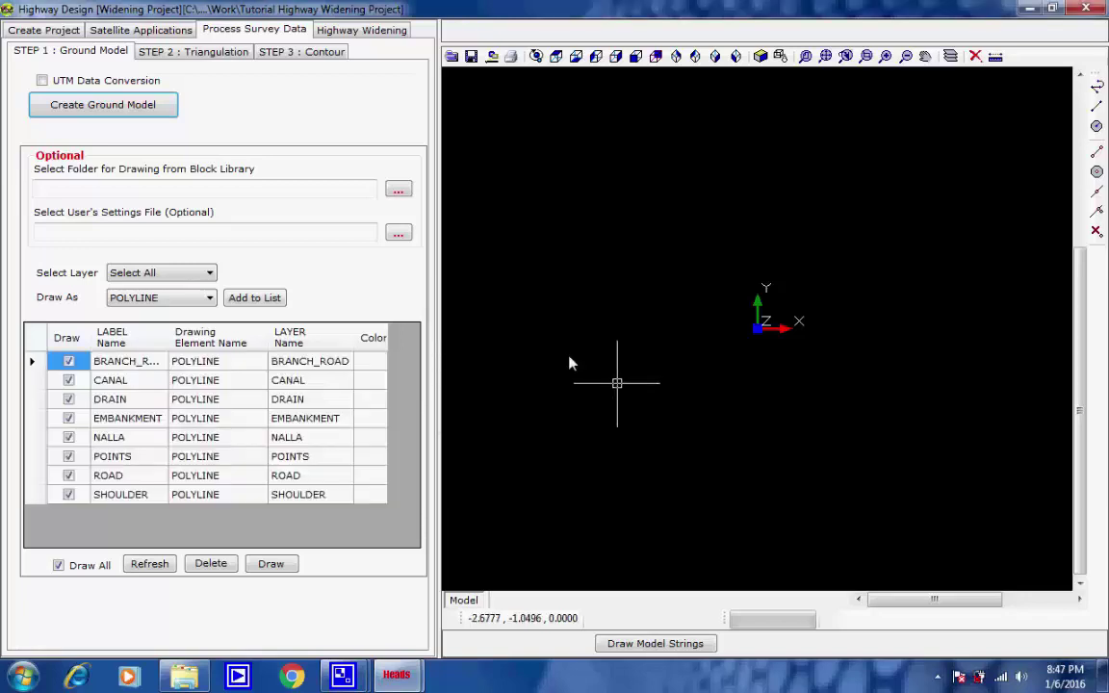
# Apply a dark teal colour to all survey layers and draw them as polylines
pyautogui.click(369, 363)
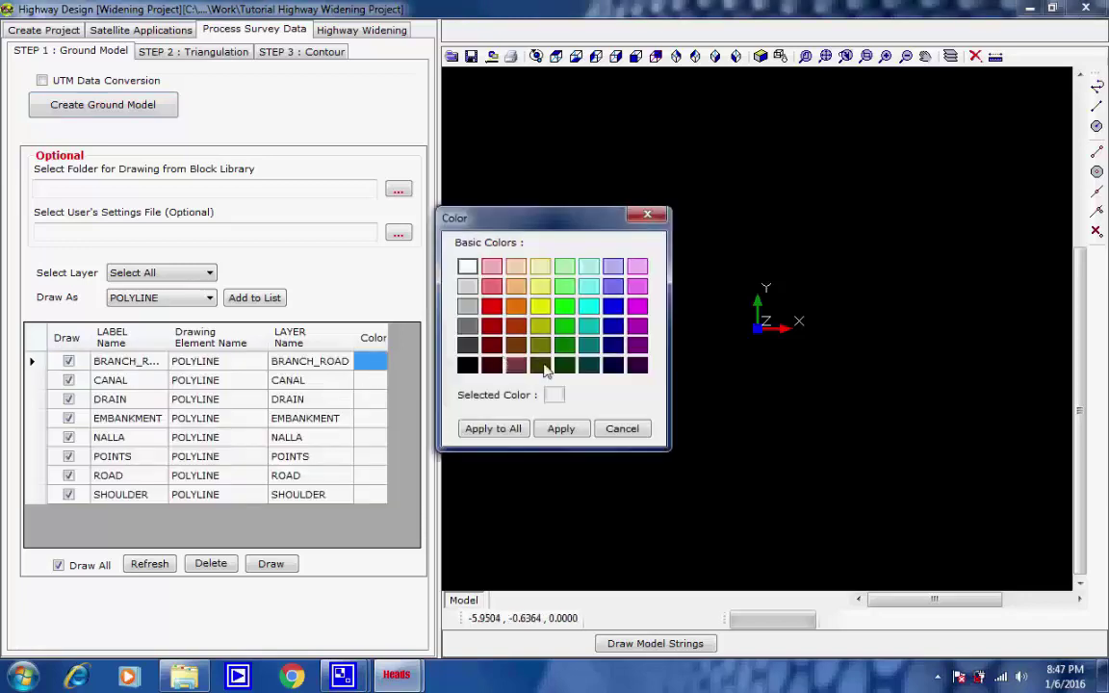
pyautogui.click(589, 365)
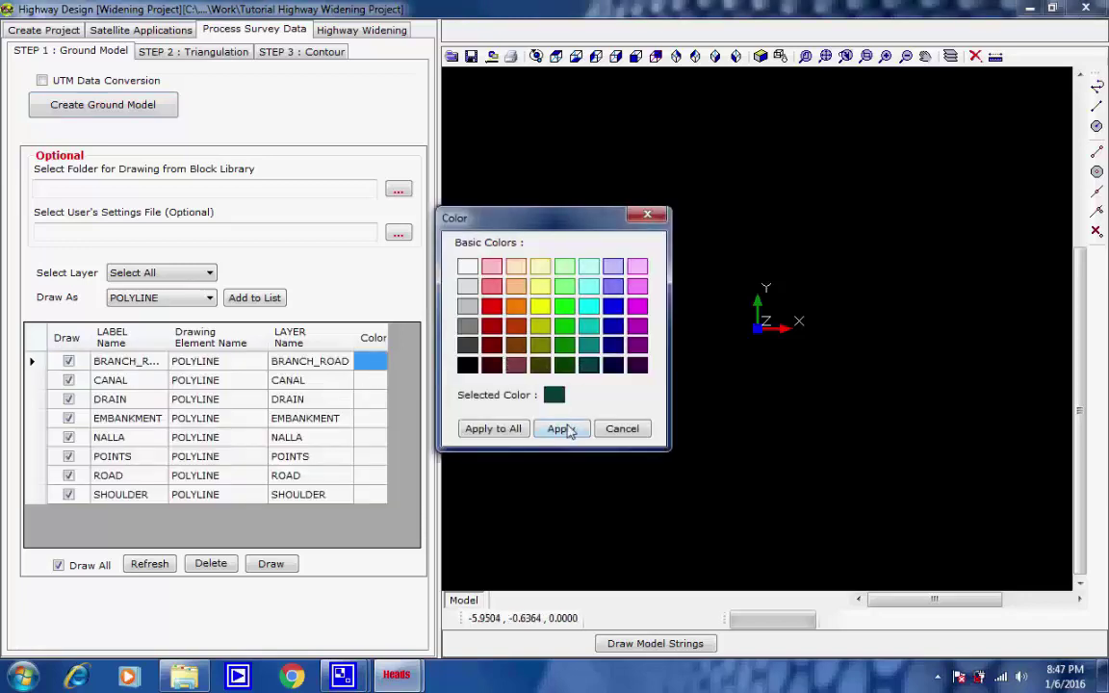
pyautogui.click(517, 429)
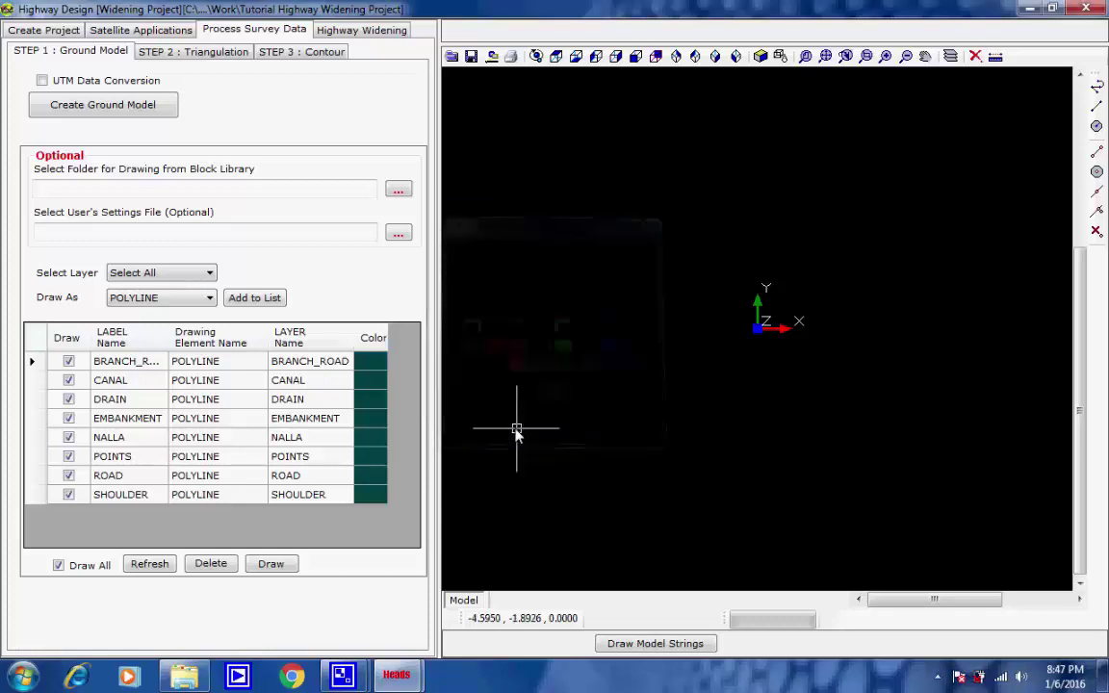
pyautogui.click(272, 564)
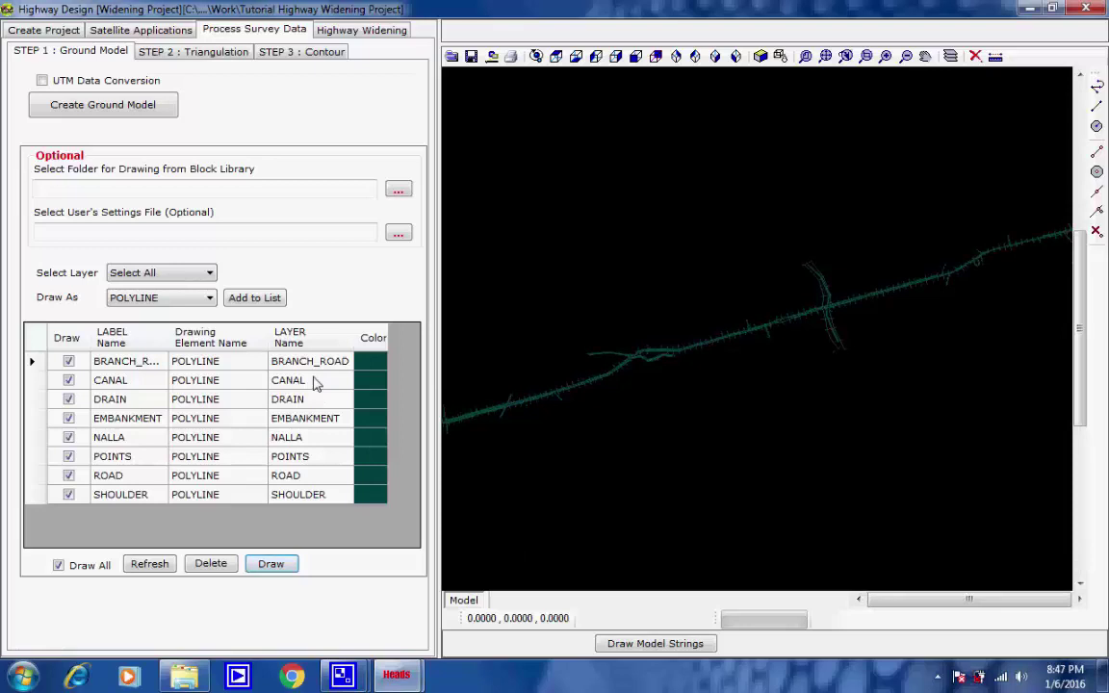
# Create the triangulation model from all SURVEY strings, with boundary model BOUND and string BDRY
pyautogui.click(195, 53)
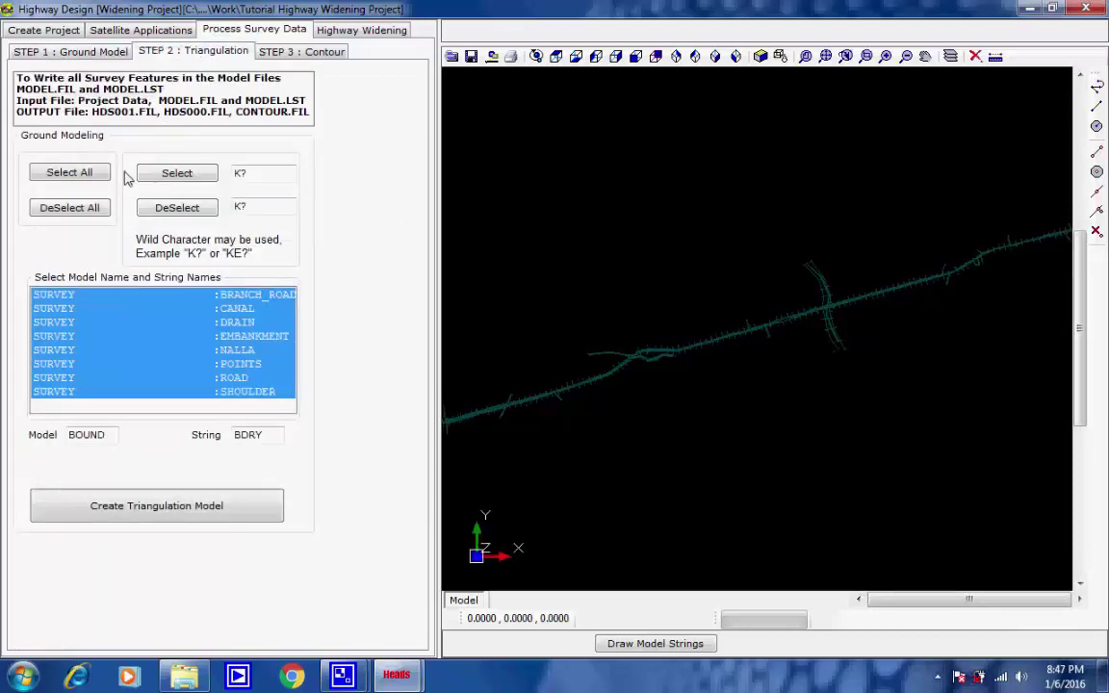
pyautogui.click(97, 204)
pyautogui.click(98, 177)
pyautogui.click(234, 511)
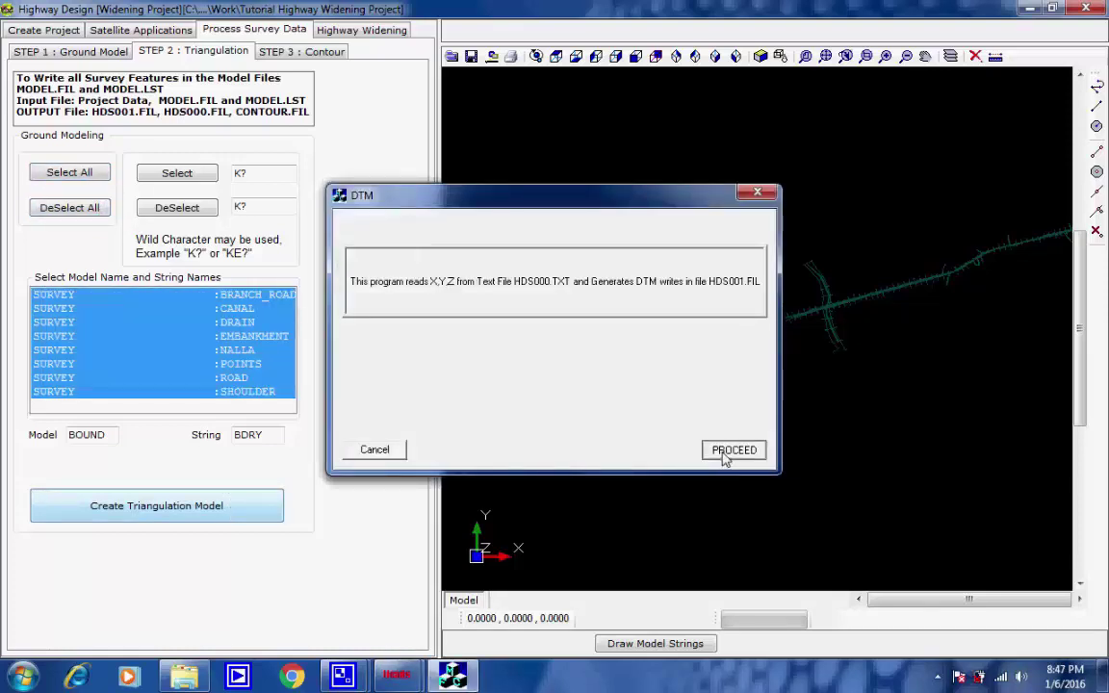
pyautogui.click(726, 456)
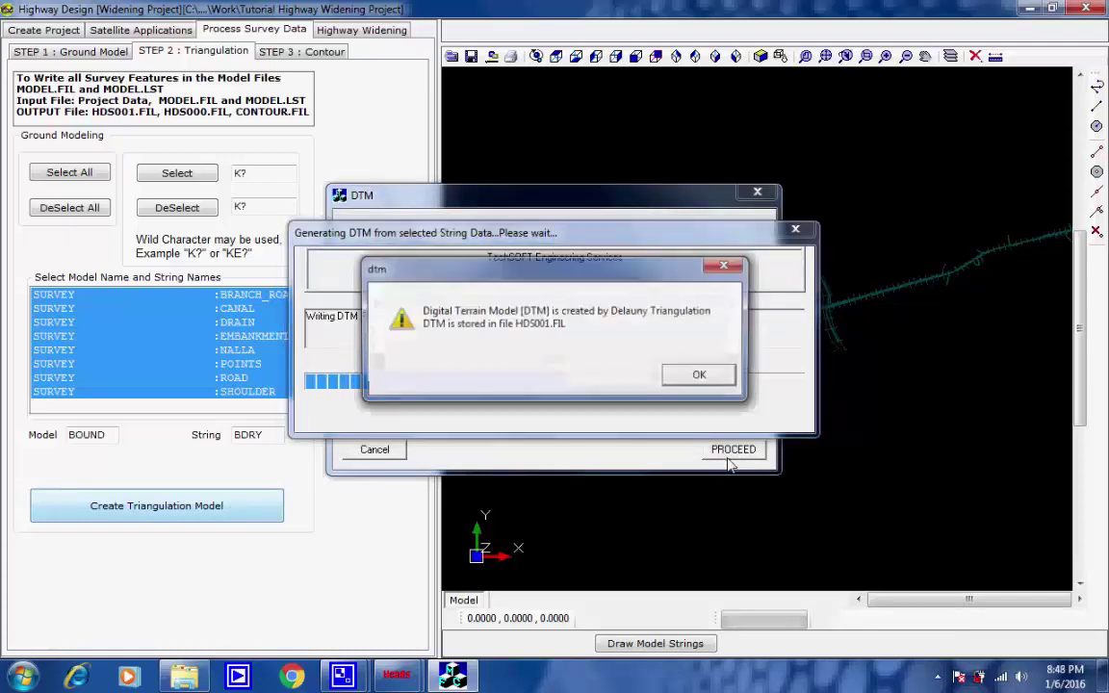
pyautogui.click(700, 375)
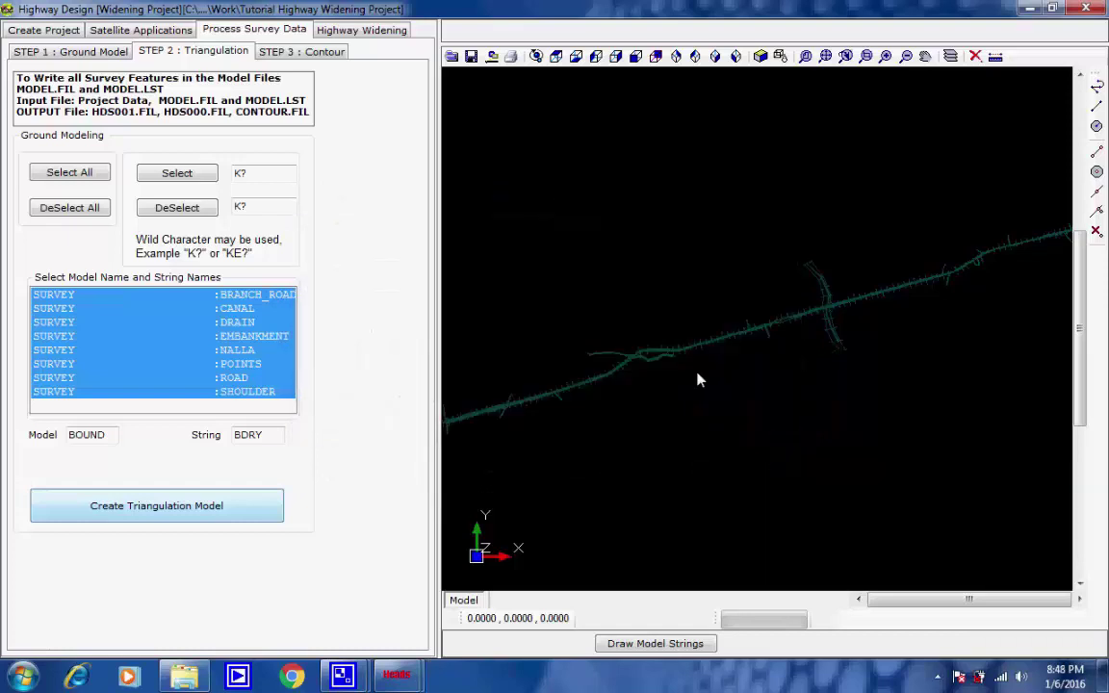
# Create the contour model with increments of 1.0 for primary contours, 5.0 for secondary contours and 5.0 for elevation text
pyautogui.click(278, 53)
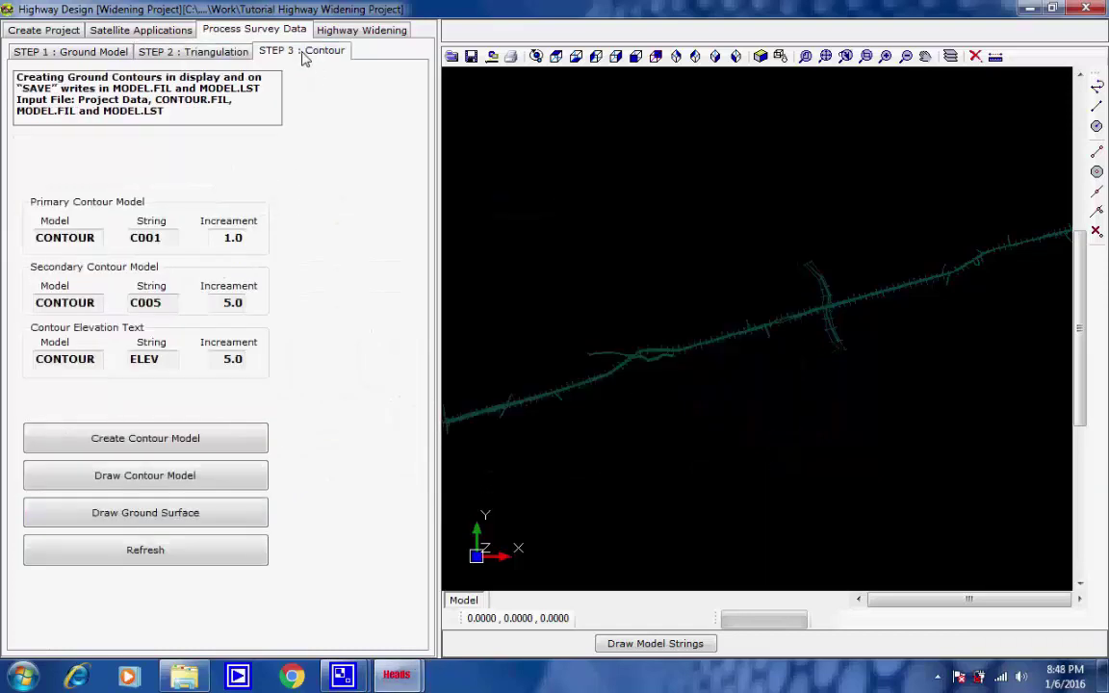
pyautogui.click(239, 240)
pyautogui.click(240, 243)
pyautogui.click(243, 308)
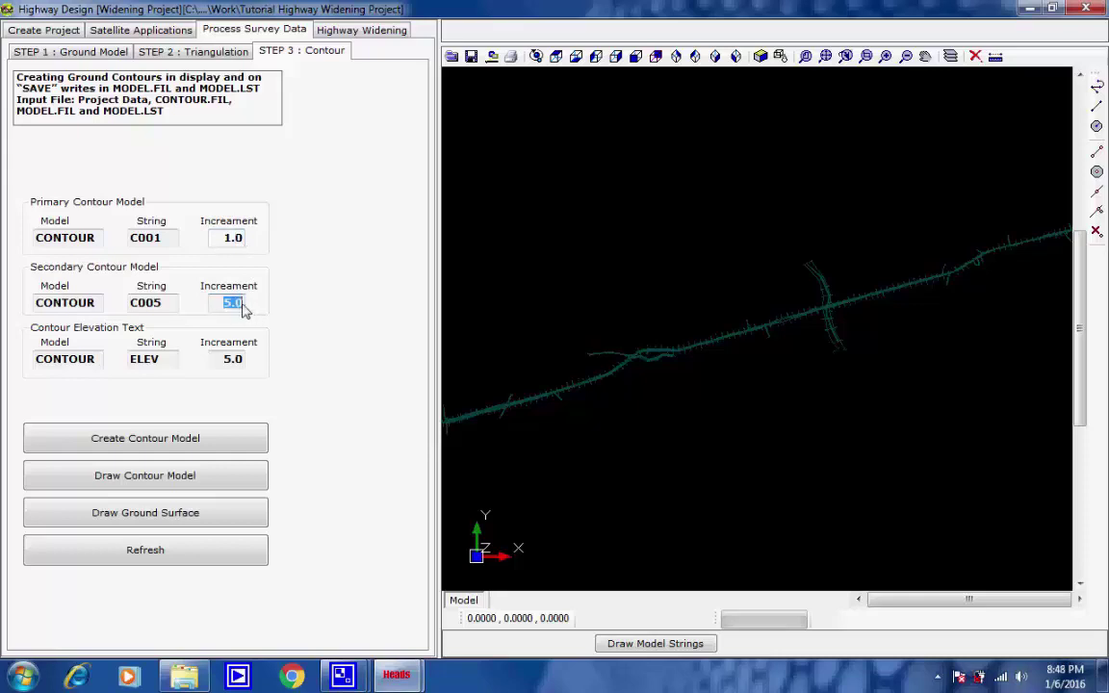
pyautogui.click(245, 308)
pyautogui.click(243, 364)
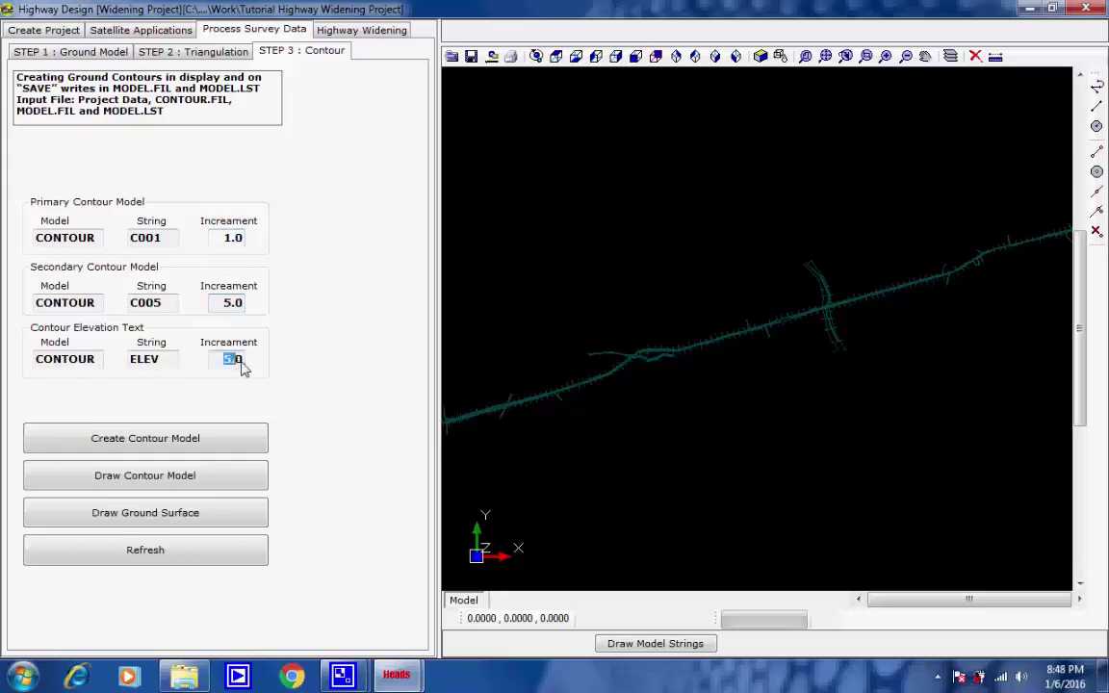
pyautogui.click(245, 368)
pyautogui.click(213, 445)
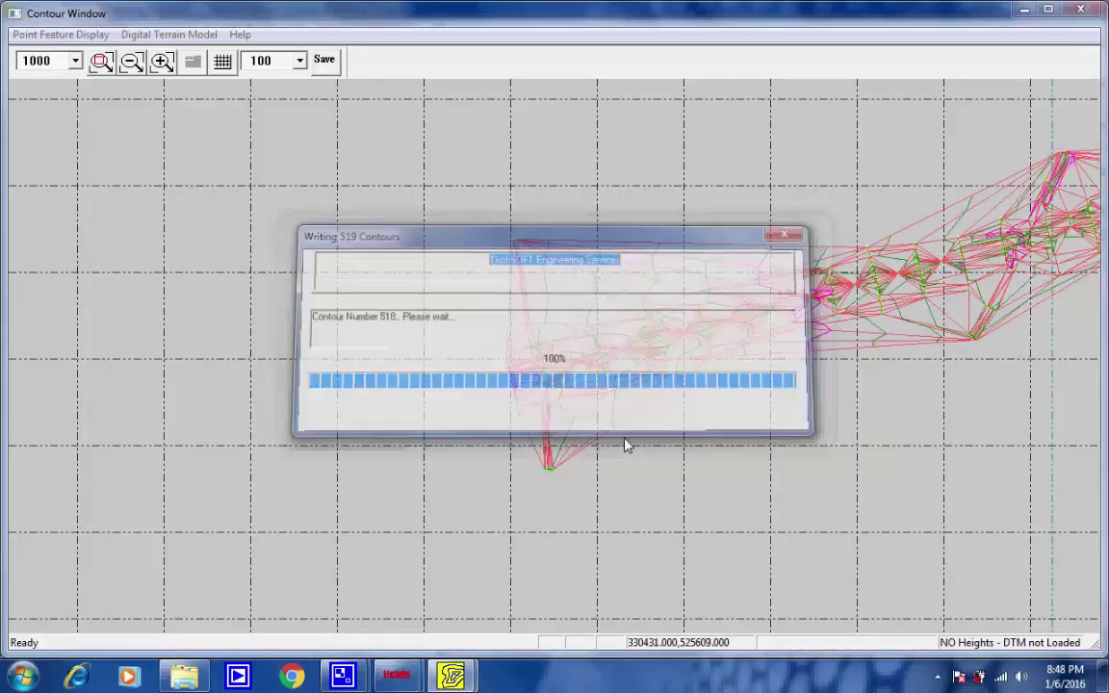
# Store the generated contours, leaving the contour program, and draw the contour model in the project's drawing view
pyautogui.moveTo(732, 378); pyautogui.dragTo(463, 445, button='middle')
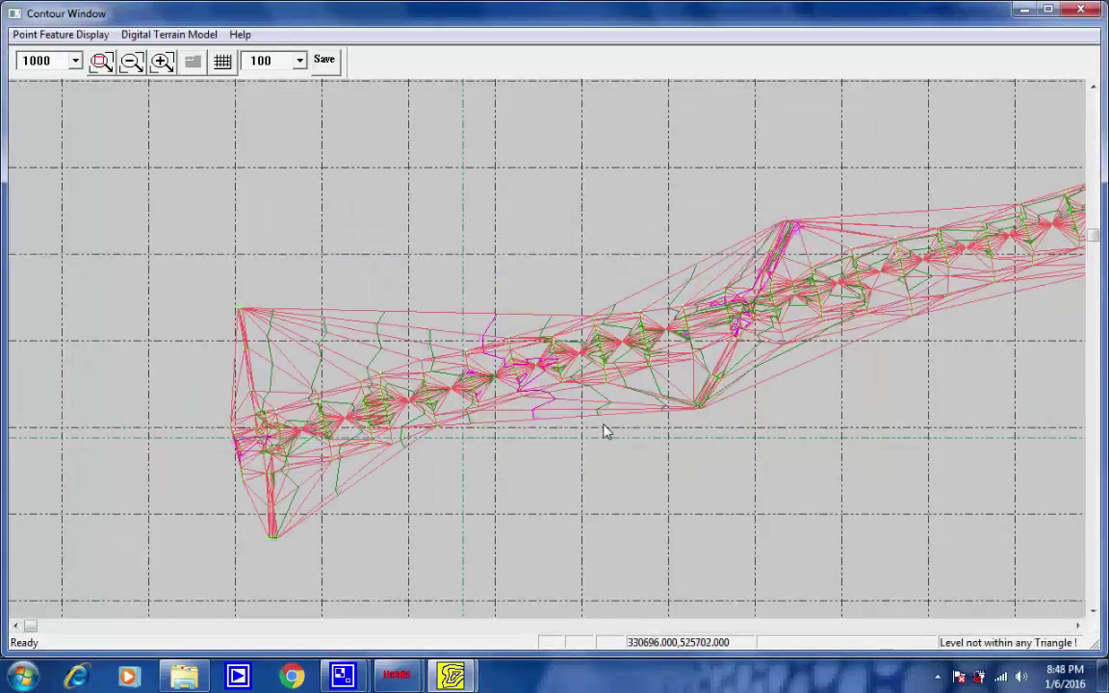
pyautogui.click(674, 412)
pyautogui.click(276, 487)
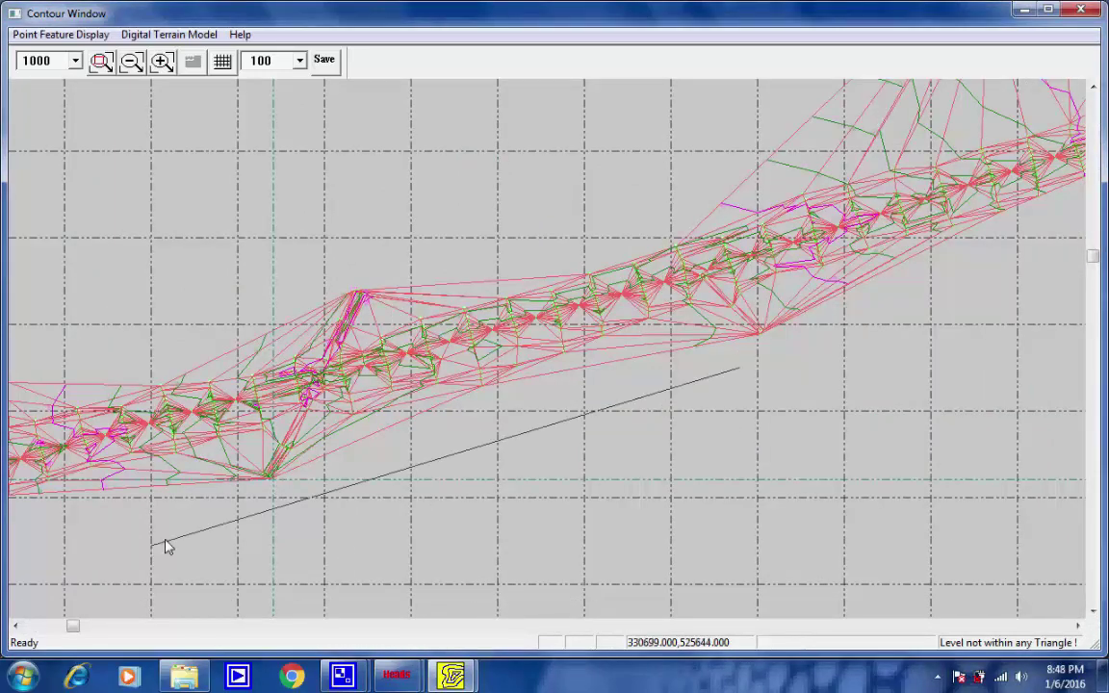
pyautogui.click(165, 546)
pyautogui.click(640, 390)
pyautogui.click(352, 477)
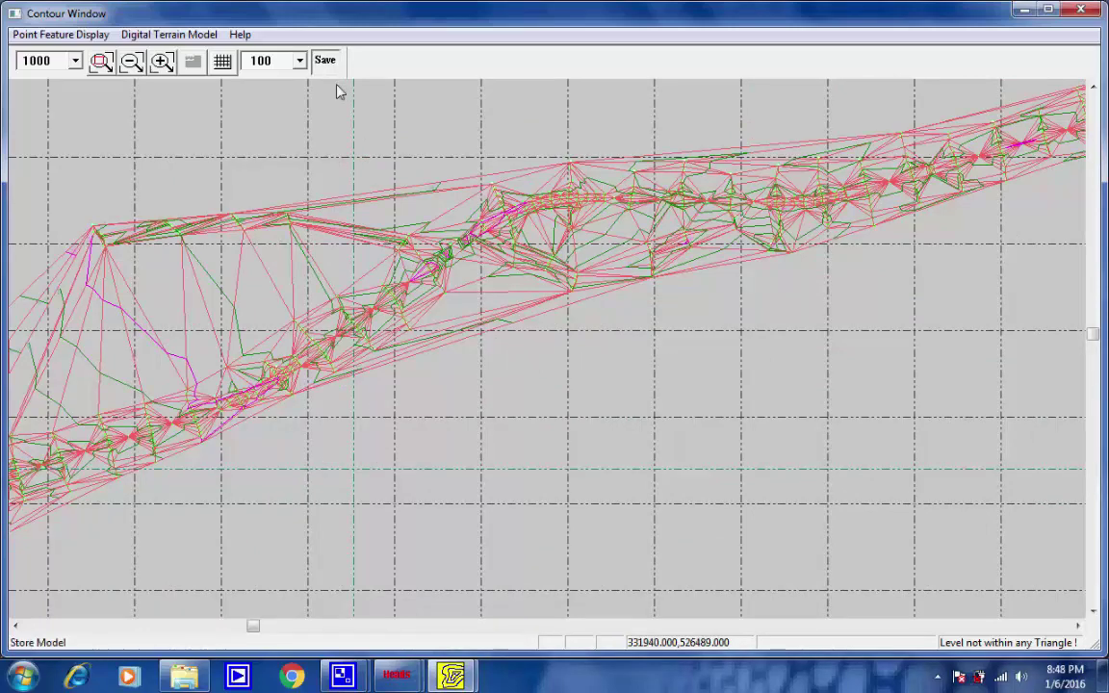
pyautogui.moveTo(452, 674)
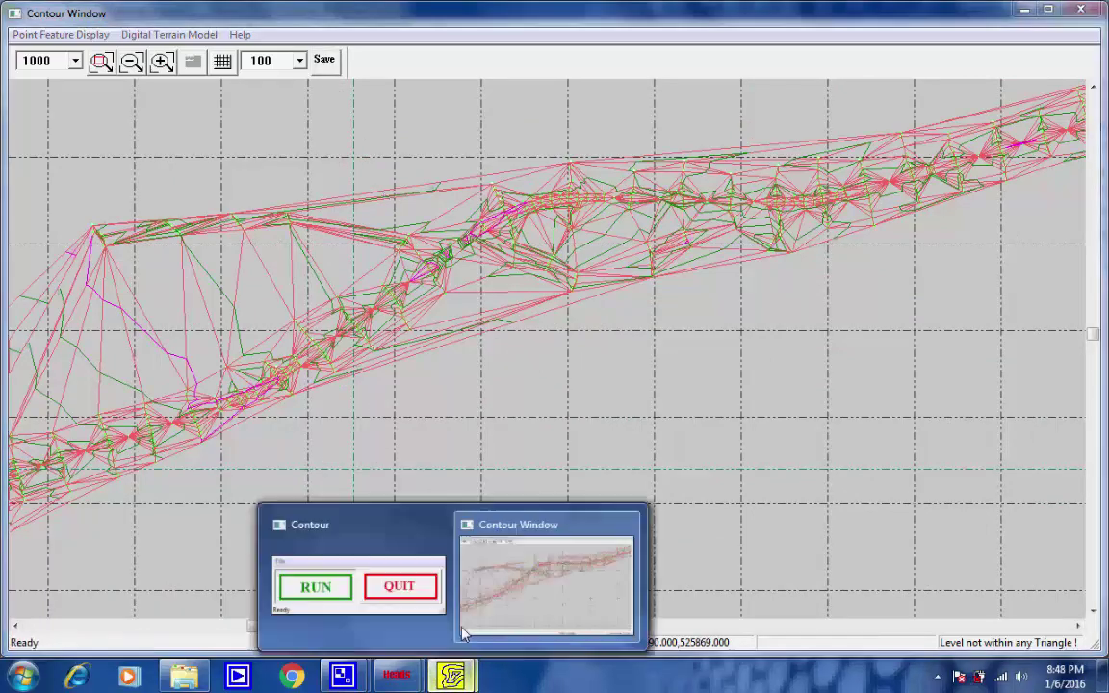
pyautogui.click(416, 597)
pyautogui.click(651, 376)
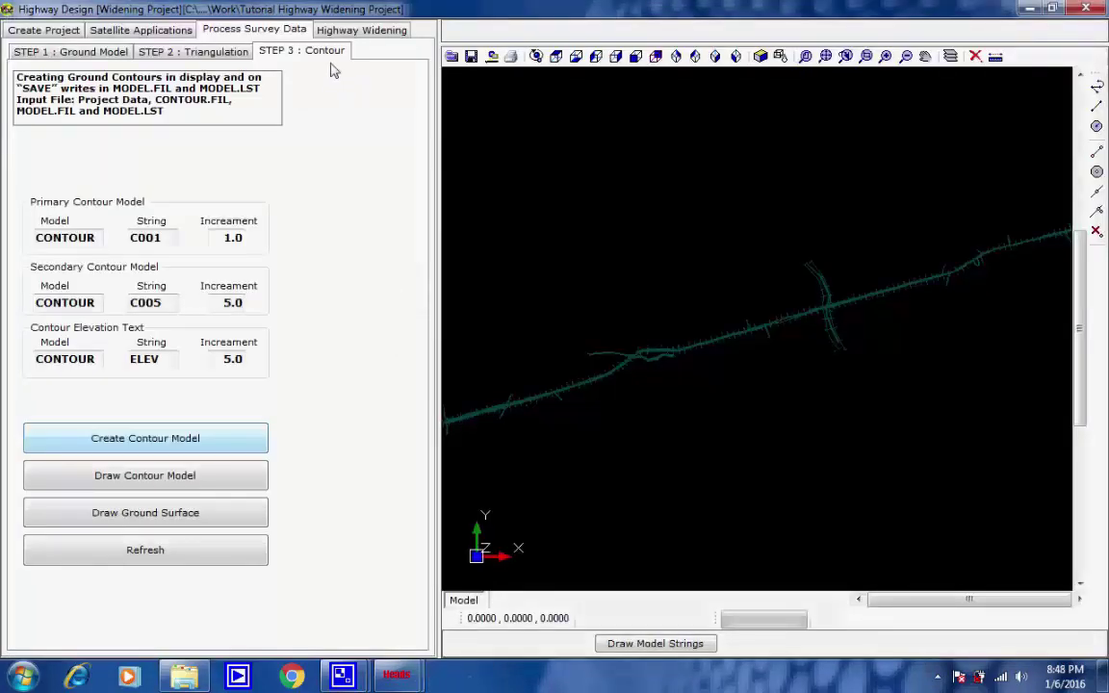
pyautogui.click(199, 475)
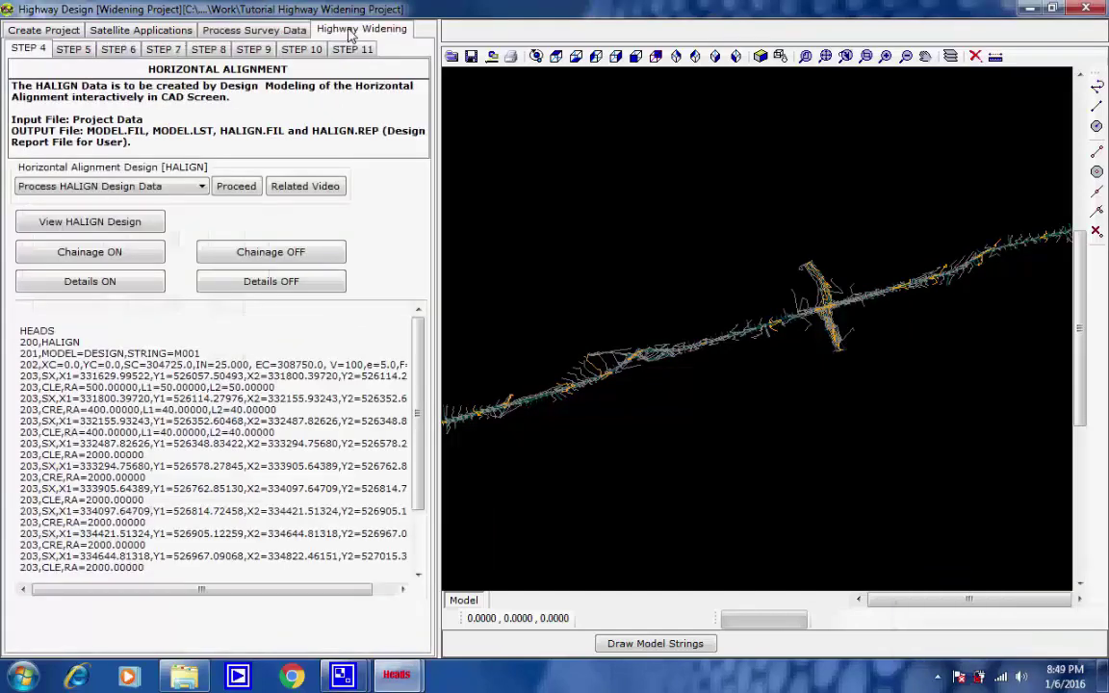
# Process the existing HALIGN design data of the horizontal alignment for model DESIGN, string M001, and finish the Halign program
pyautogui.click(351, 30)
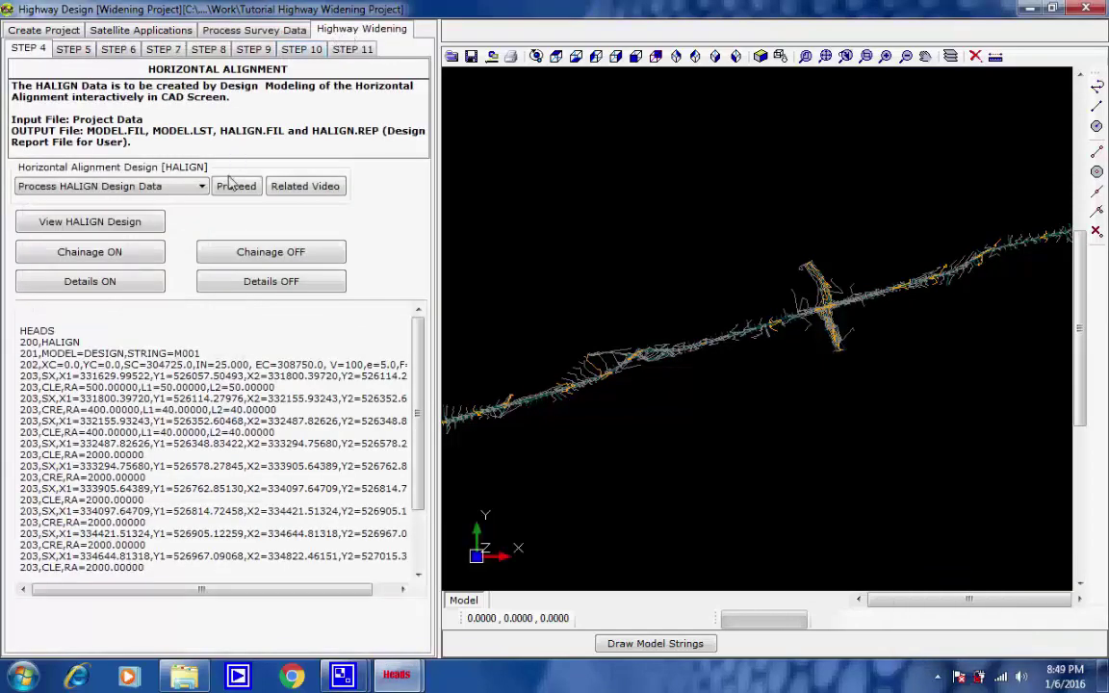
pyautogui.doubleClick(29, 343)
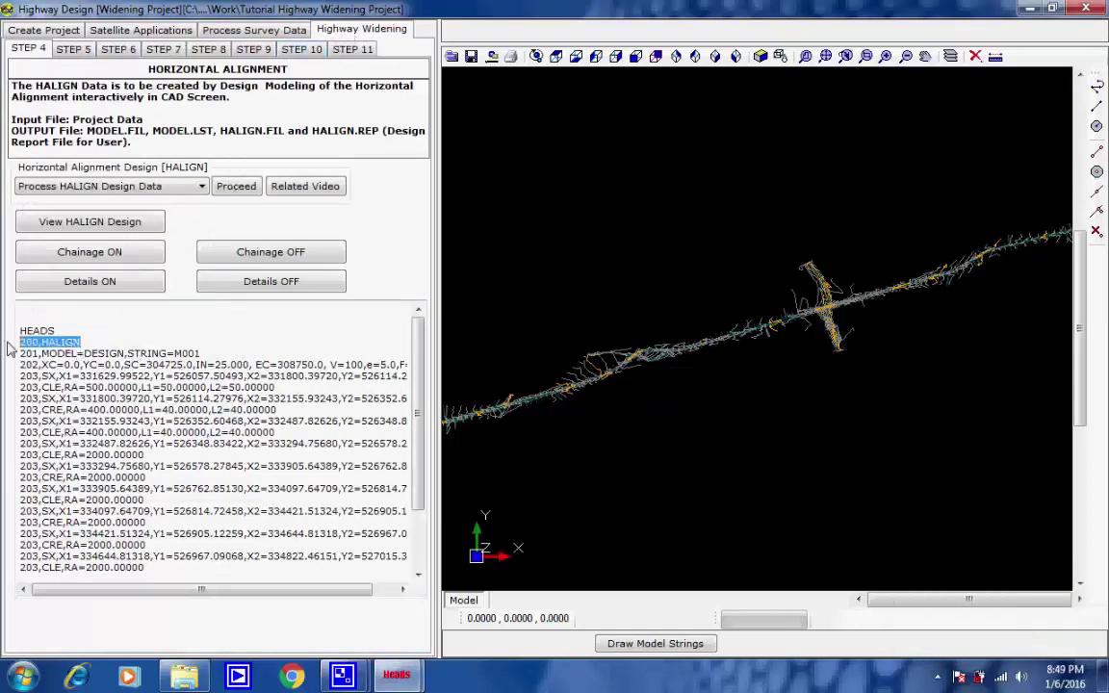
pyautogui.click(86, 342)
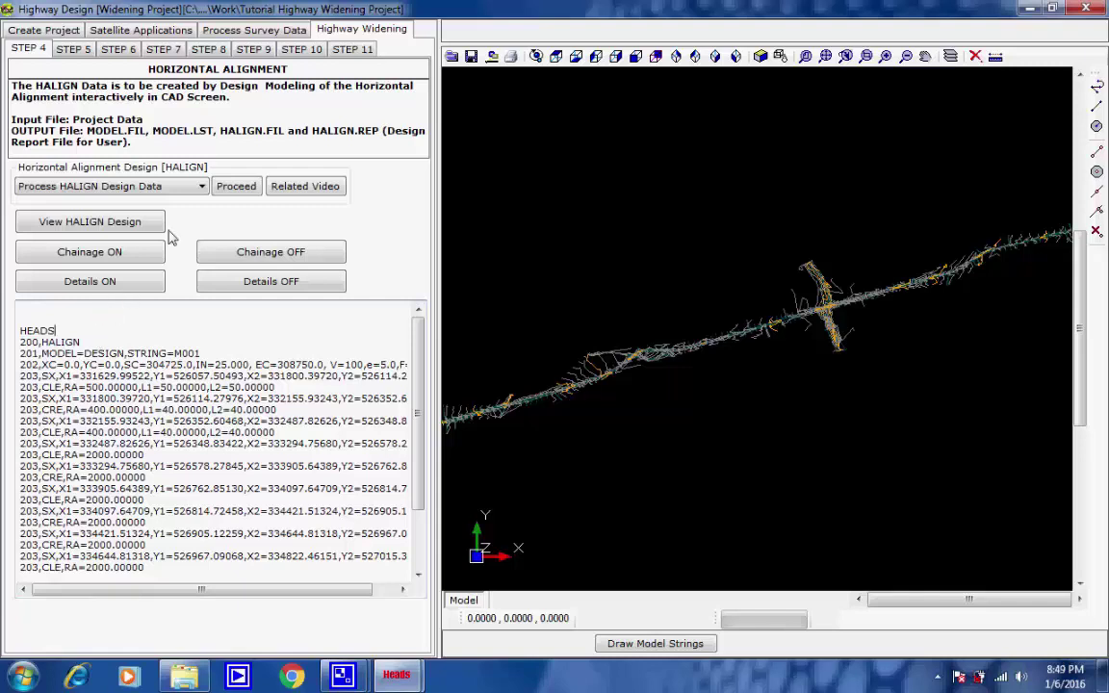
pyautogui.click(188, 183)
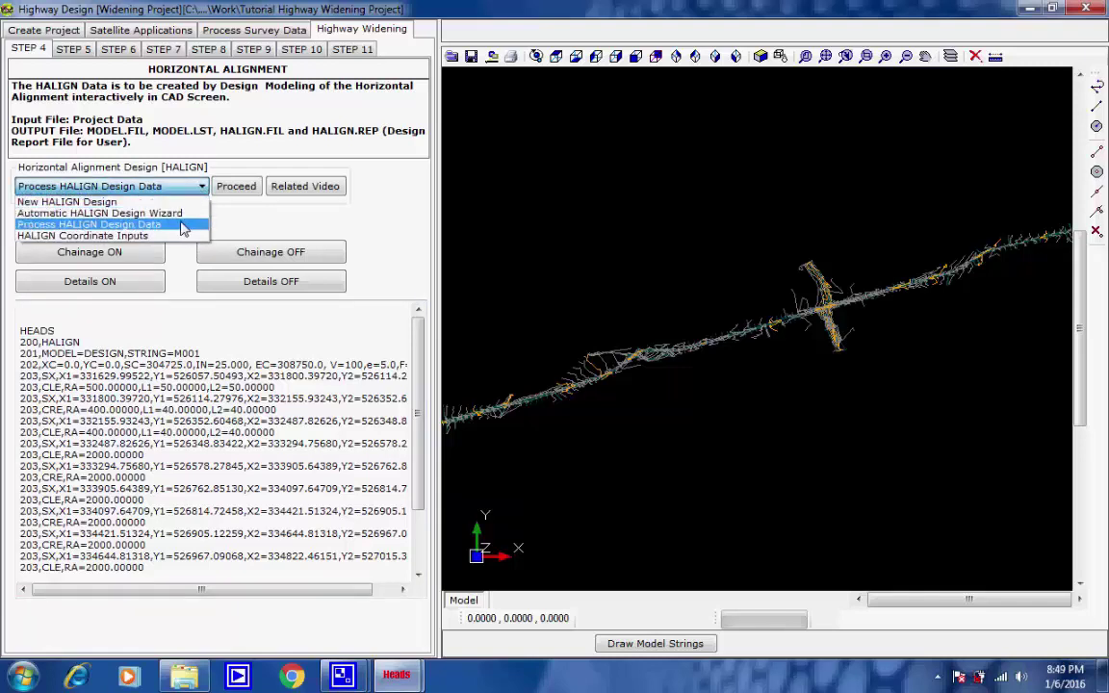
pyautogui.click(188, 223)
pyautogui.click(231, 189)
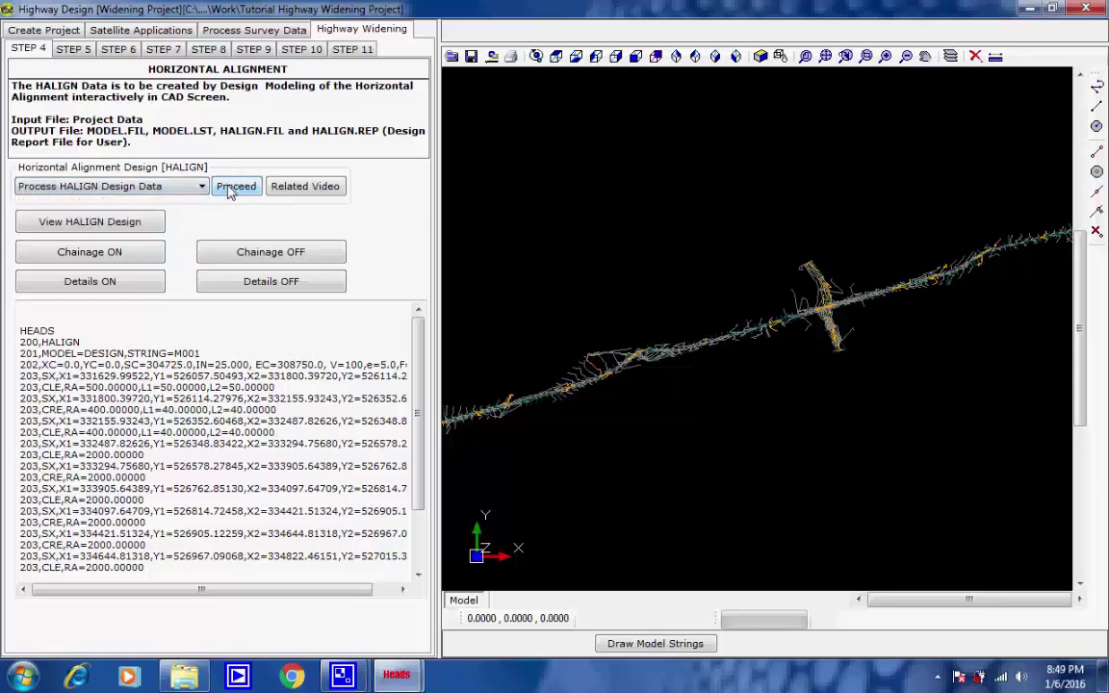
pyautogui.click(468, 243)
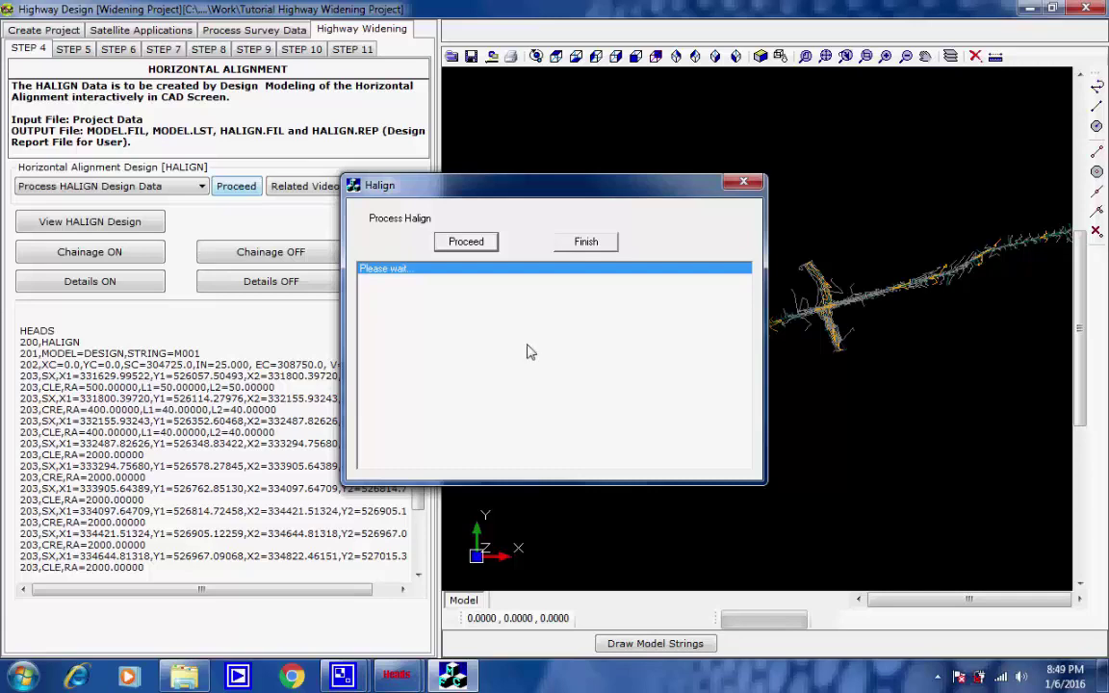
pyautogui.click(701, 373)
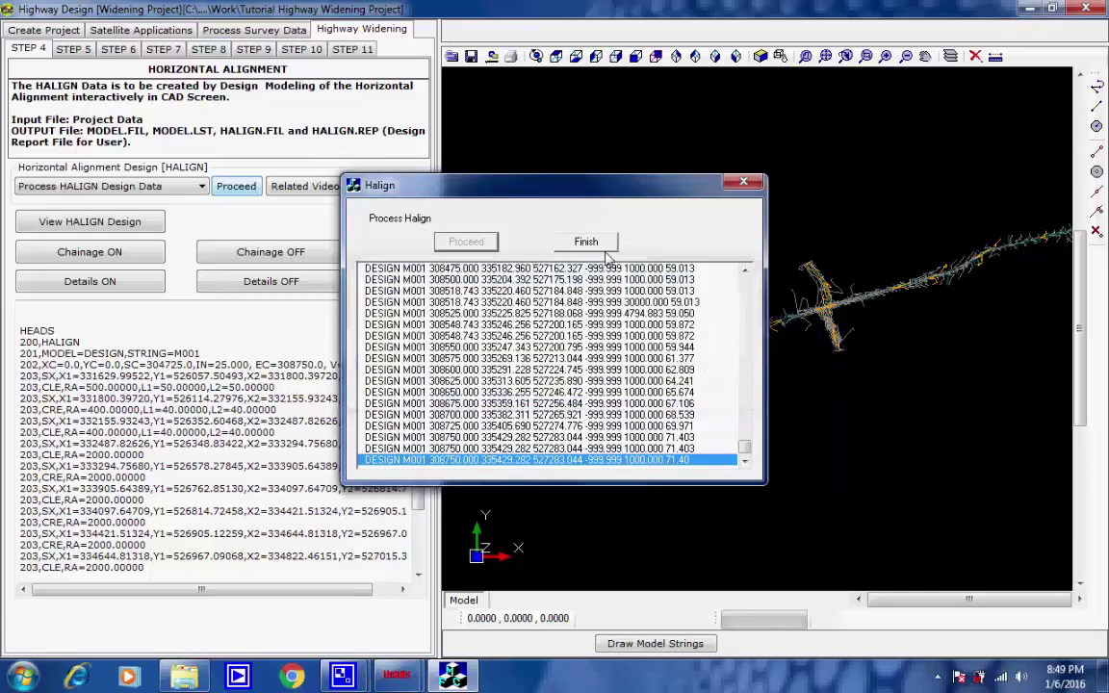
pyautogui.click(604, 244)
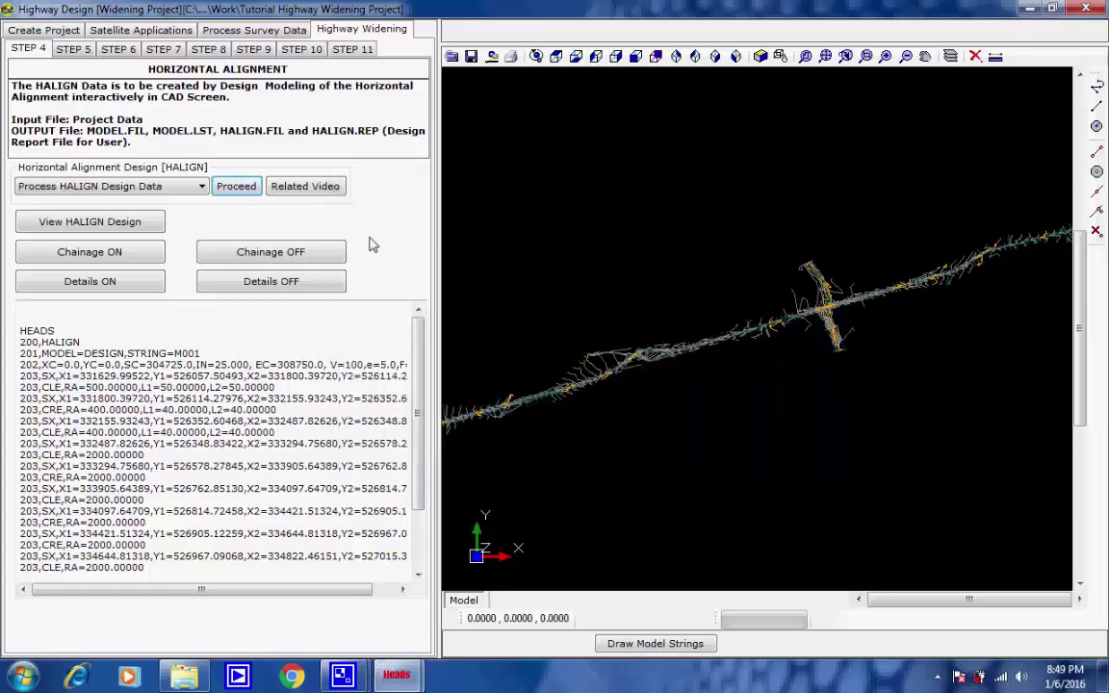
# Draw the processed HALIGN design over the survey drawing
pyautogui.click(88, 224)
pyautogui.click(939, 678)
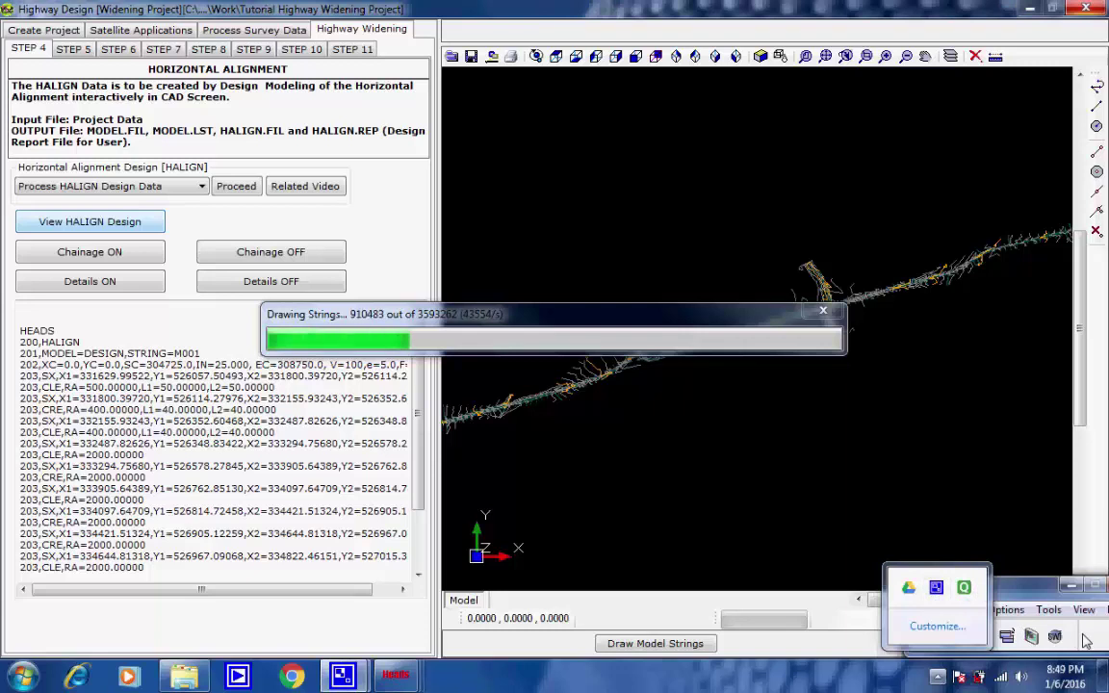
pyautogui.click(1085, 640)
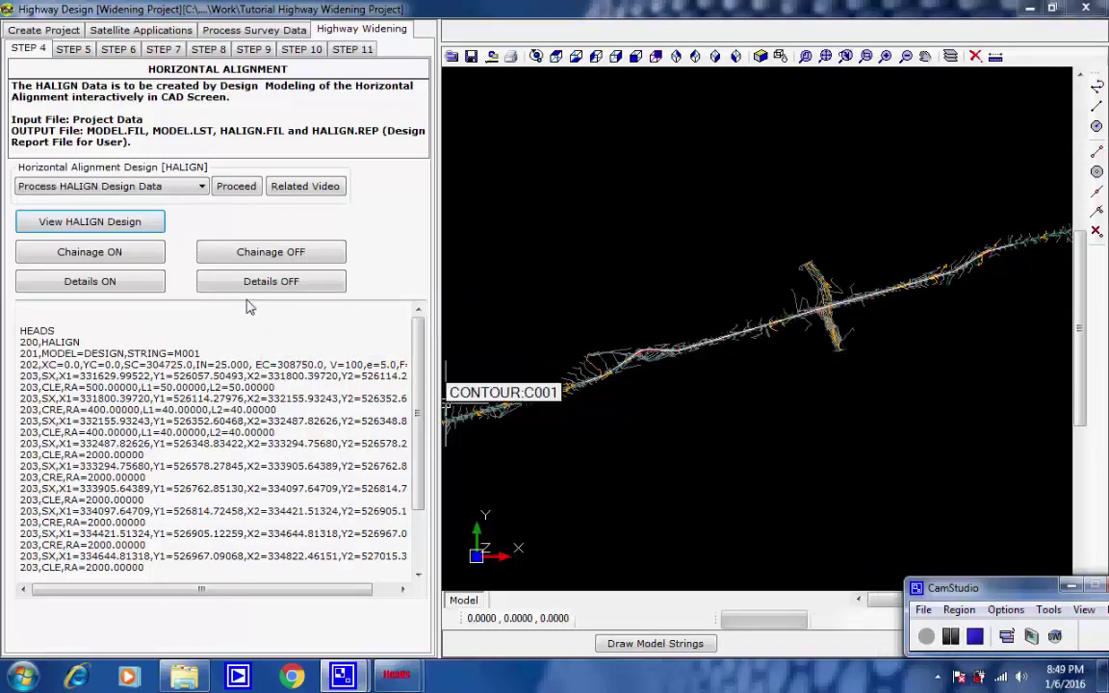
# Display chainages for string M001 at an interval of 100 with 5 mm text, formatted XXXX+YYY on the right side
pyautogui.click(115, 249)
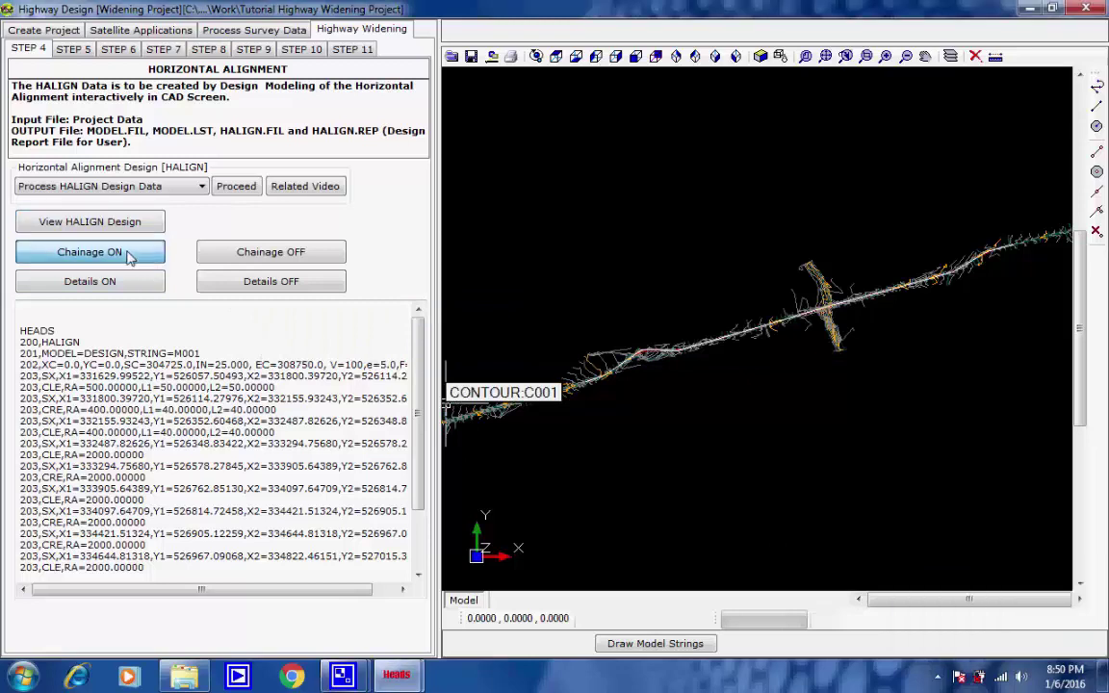
pyautogui.click(401, 298)
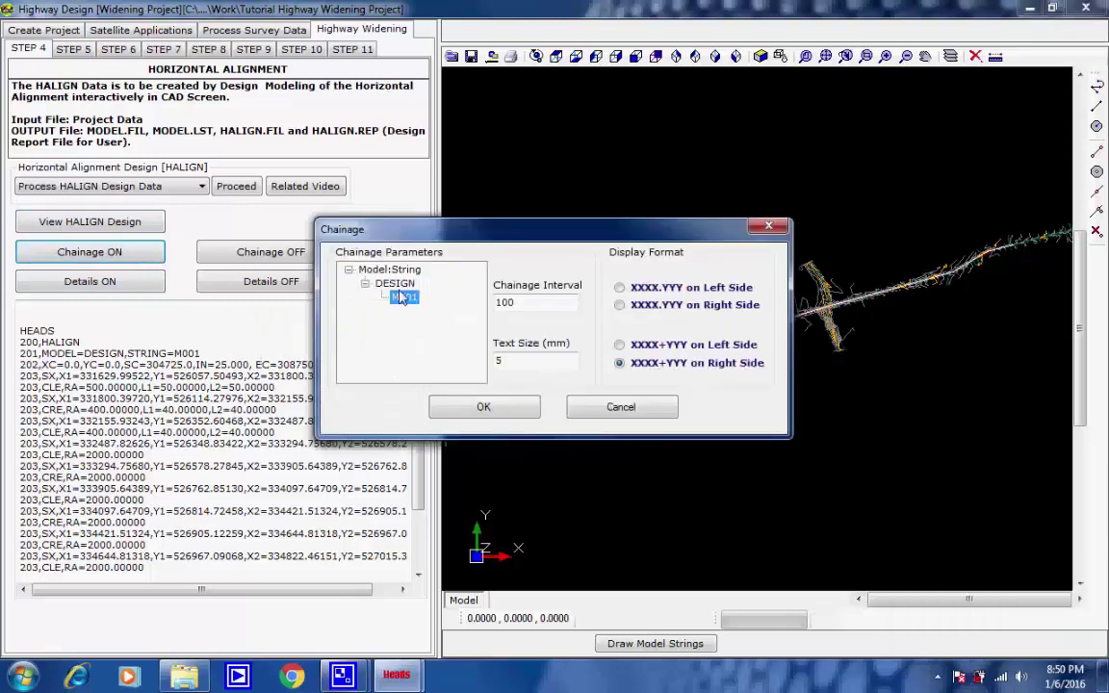
pyautogui.doubleClick(523, 306)
pyautogui.write('100')
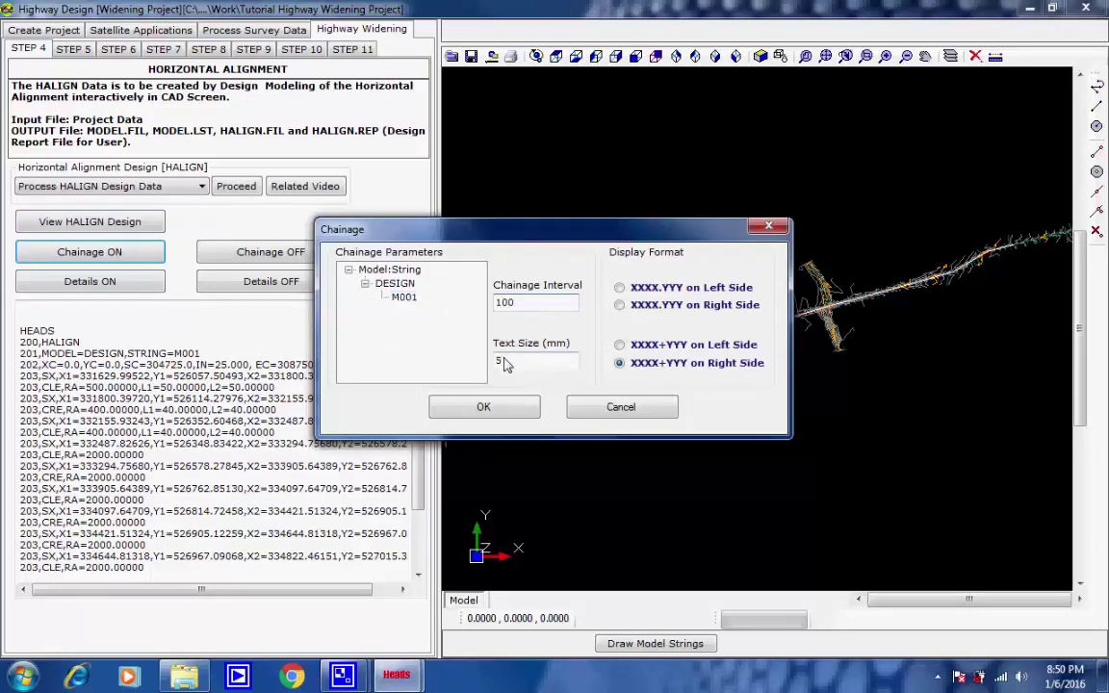
pyautogui.doubleClick(501, 364)
pyautogui.write('5')
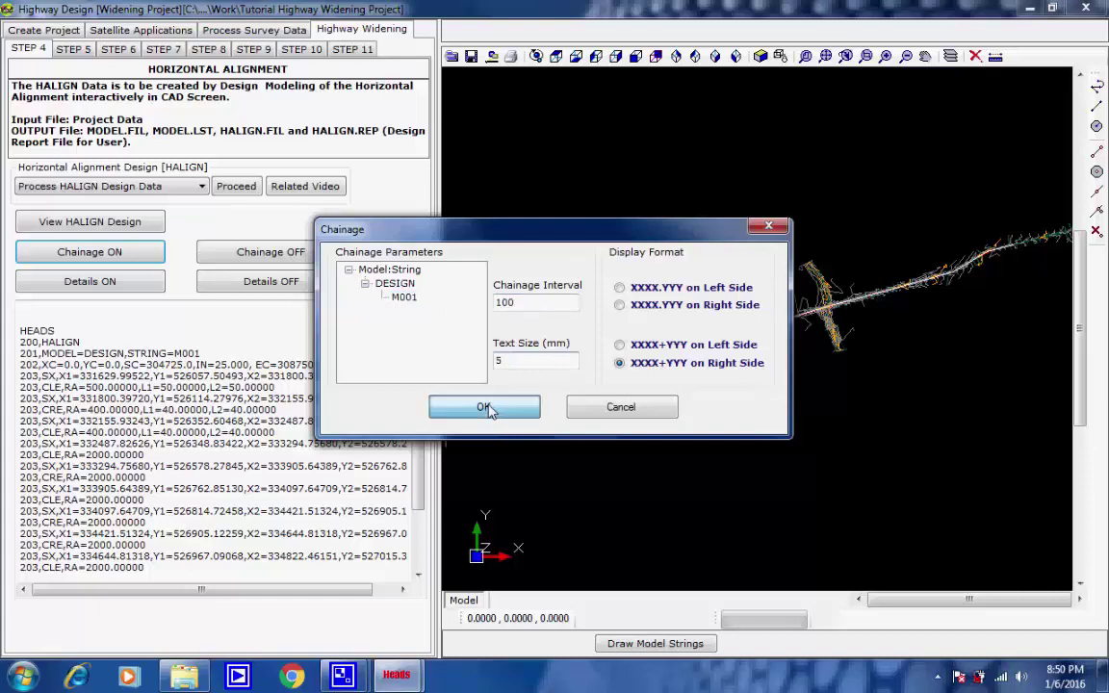
pyautogui.click(484, 408)
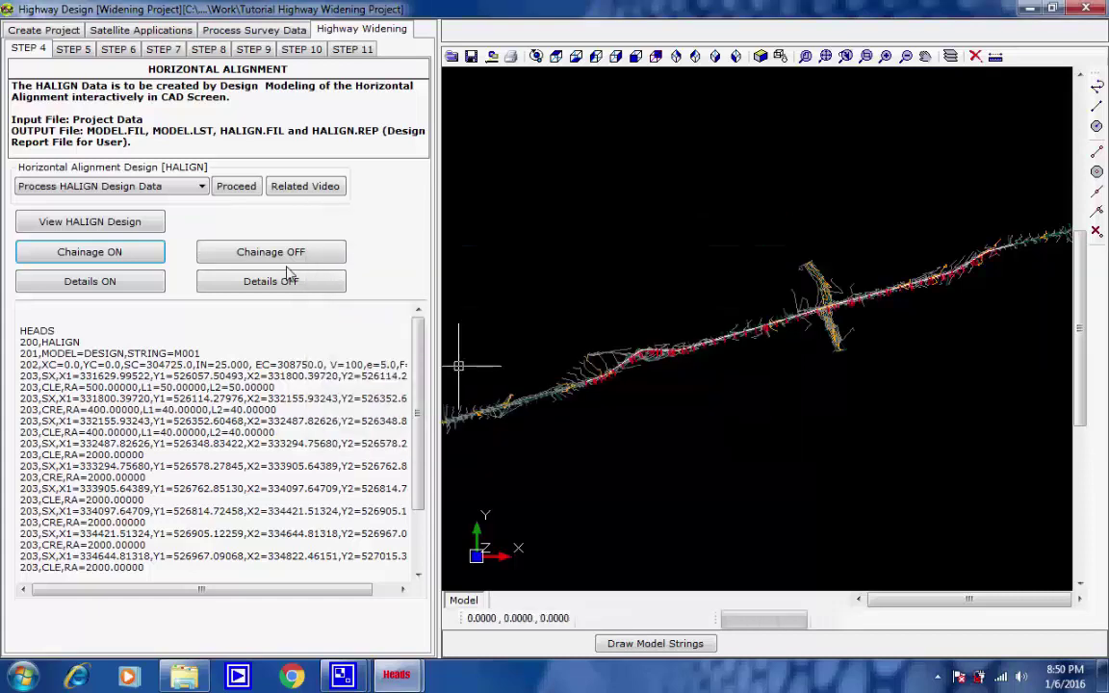
# Display the alignment details for string M001 with a text size of 2 mm
pyautogui.click(120, 284)
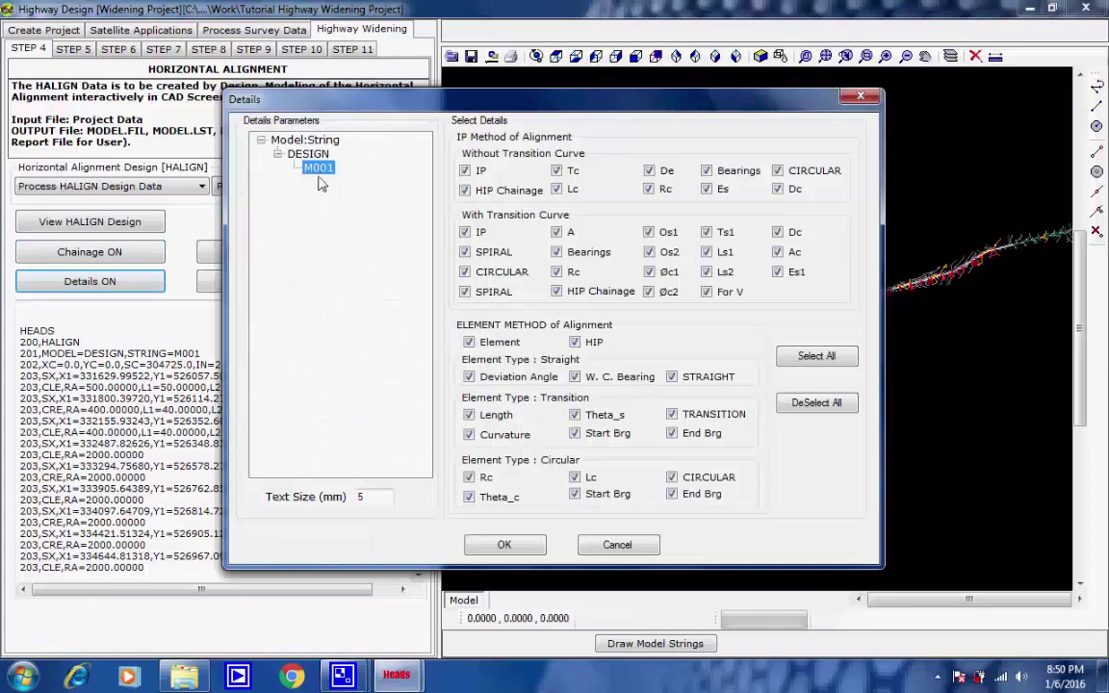
pyautogui.doubleClick(369, 502)
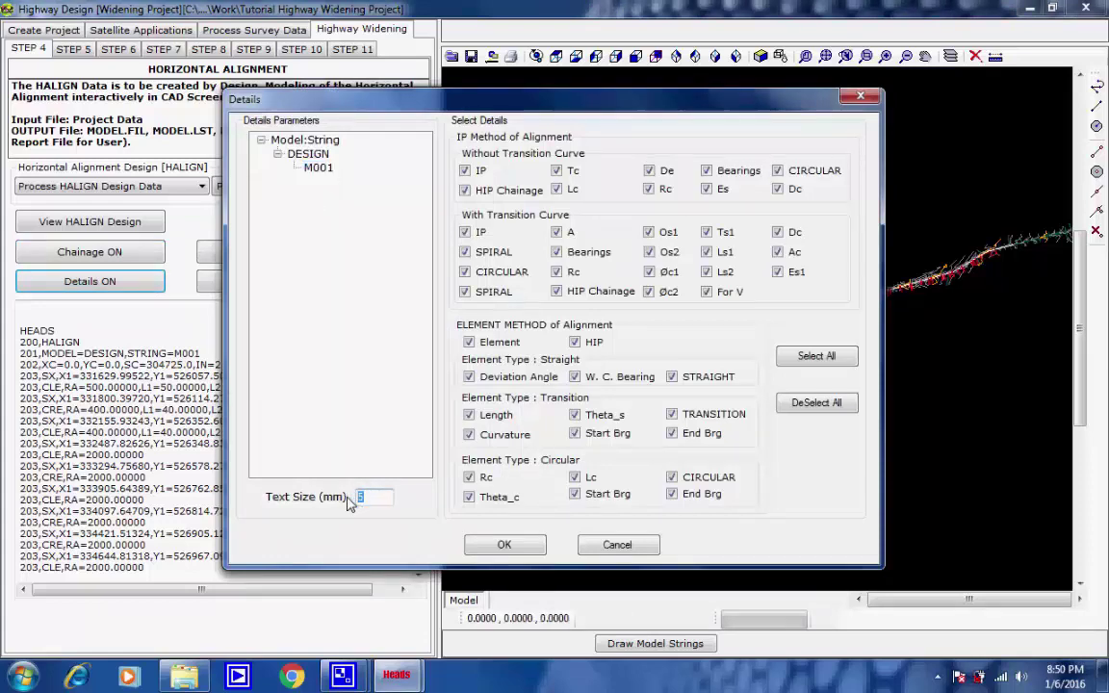
pyautogui.write('2')
pyautogui.click(503, 546)
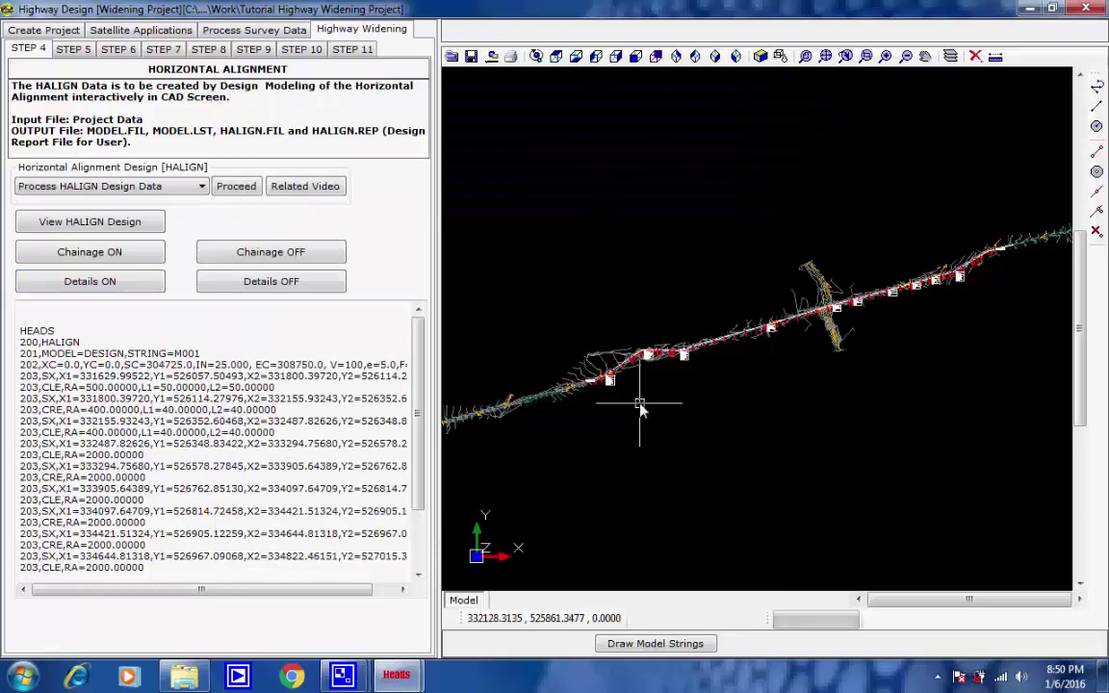
# Examine the chainage labels and the curve detail boxes at IP 2 and IP 3 along the alignment
pyautogui.scroll(3, 597, 388)
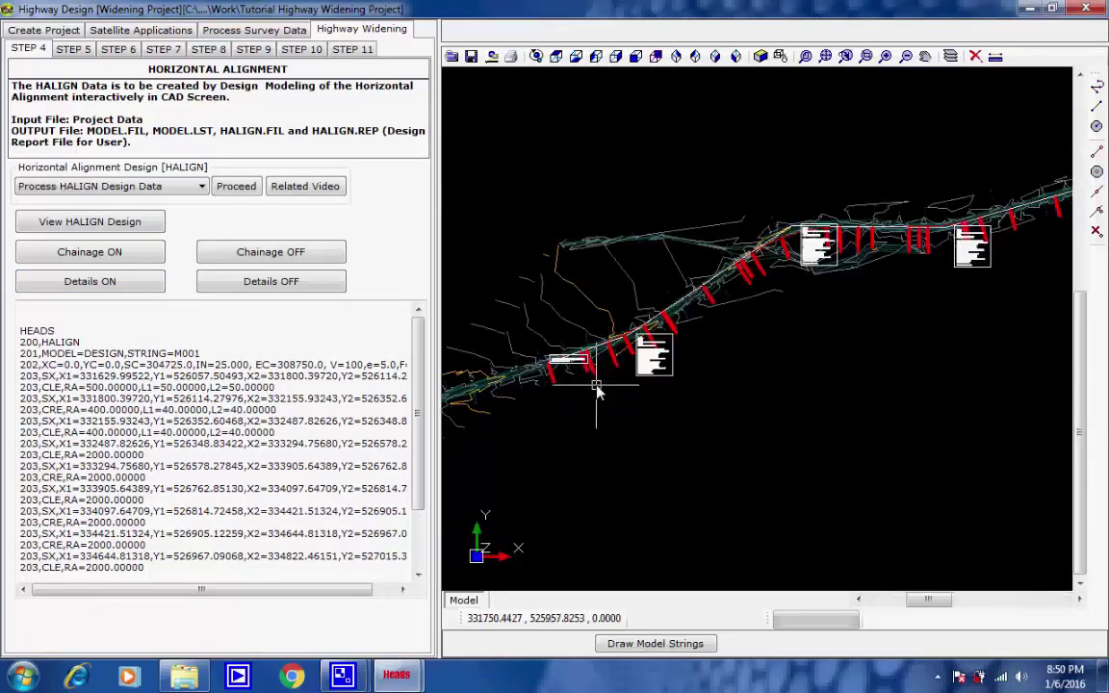
pyautogui.moveTo(812, 253); pyautogui.dragTo(700, 276, button='middle')
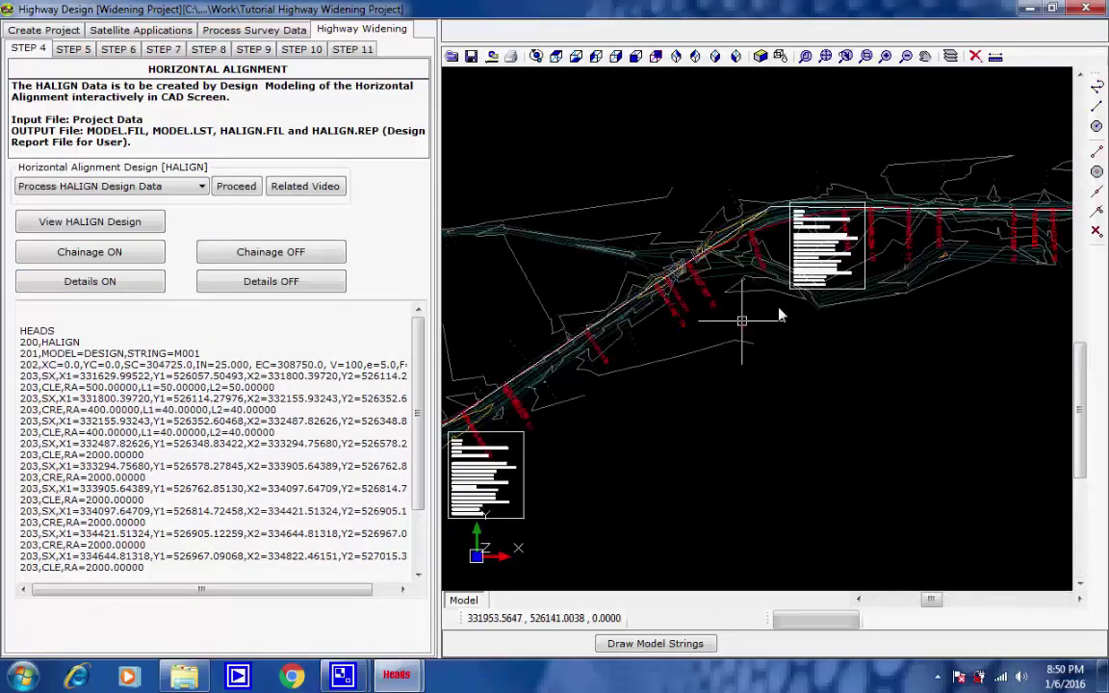
pyautogui.moveTo(576, 336); pyautogui.dragTo(564, 341, button='middle')
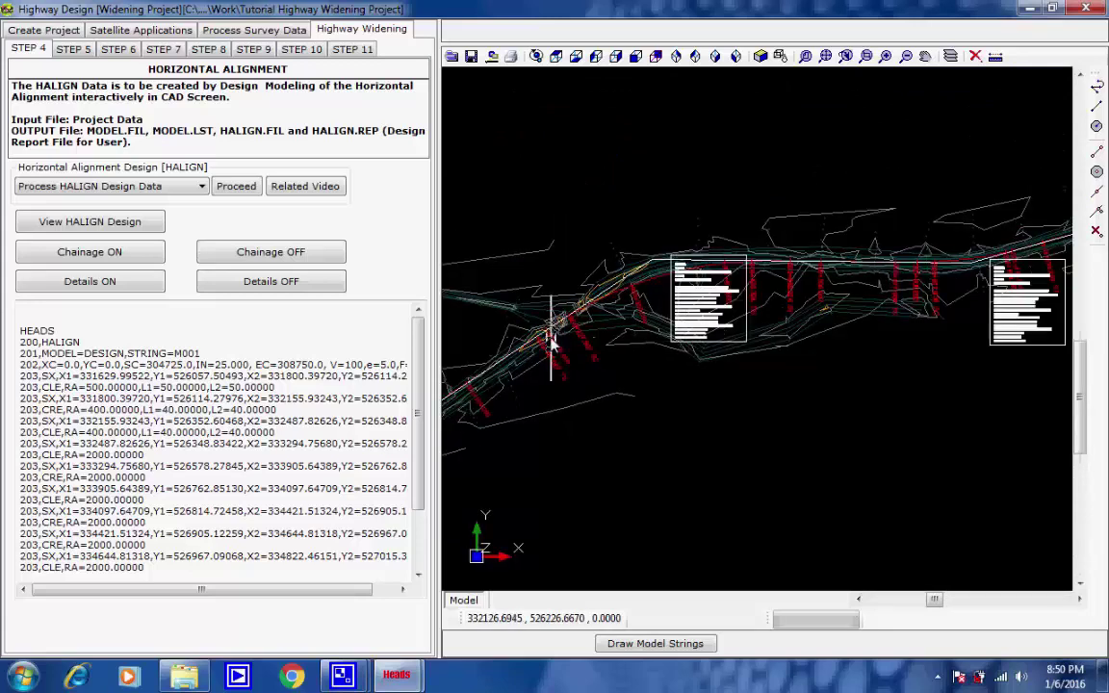
pyautogui.scroll(3, 570, 361)
pyautogui.moveTo(754, 463); pyautogui.dragTo(827, 361, button='middle')
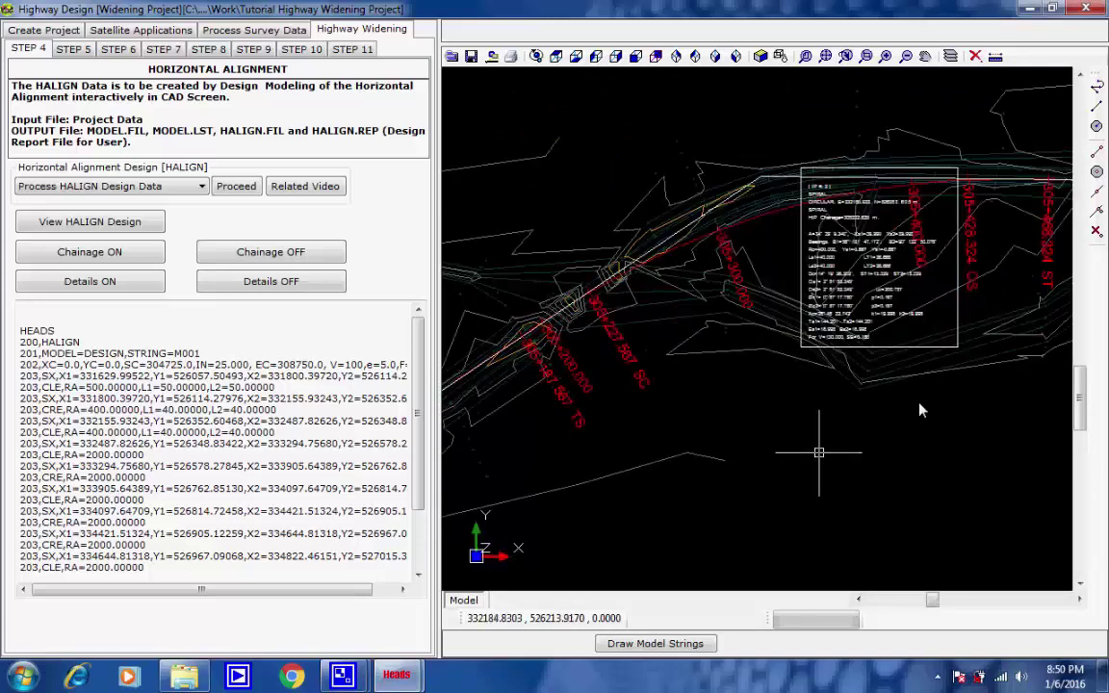
pyautogui.scroll(3, 960, 240)
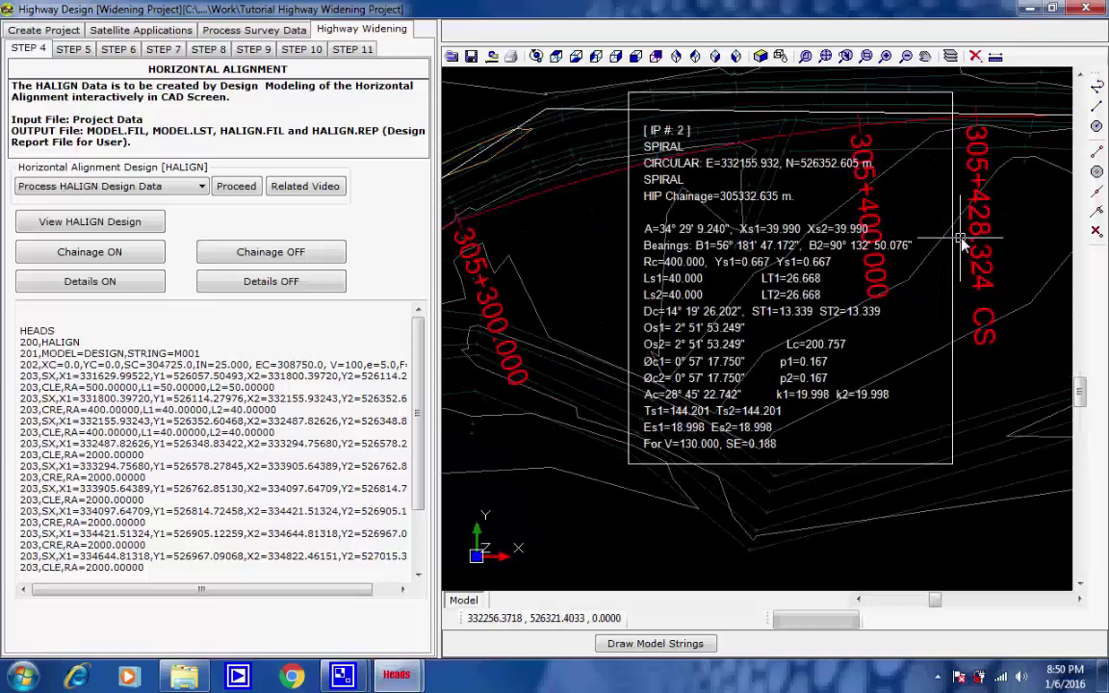
pyautogui.scroll(2, 880, 137)
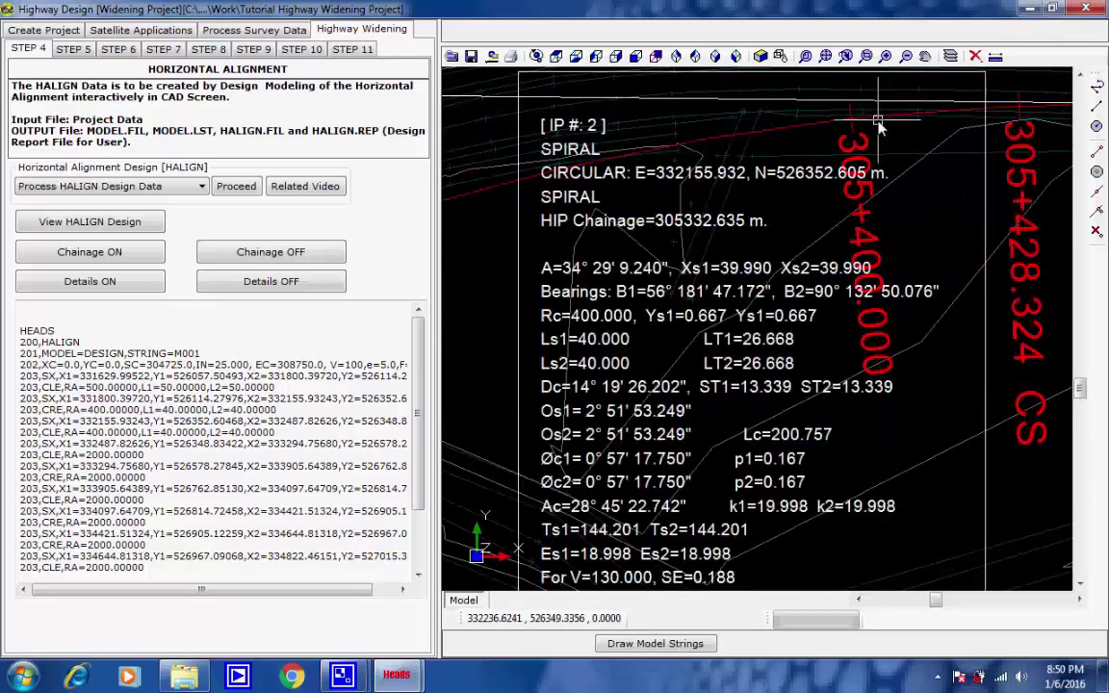
pyautogui.scroll(-5, 877, 125)
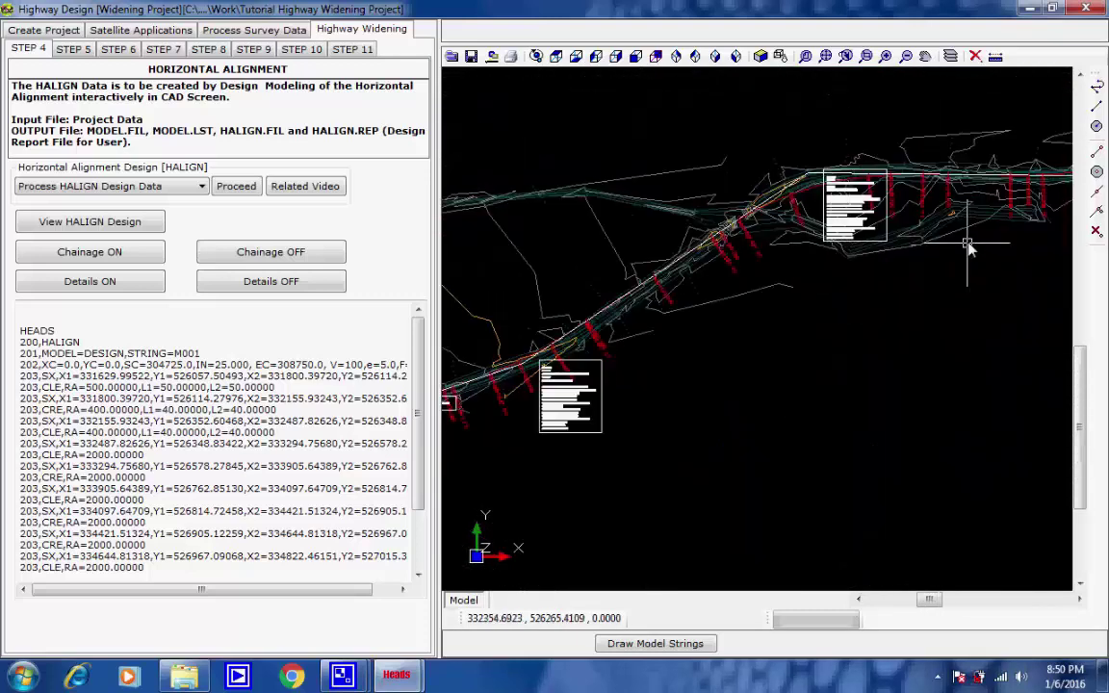
pyautogui.moveTo(838, 207); pyautogui.dragTo(760, 364, button='middle')
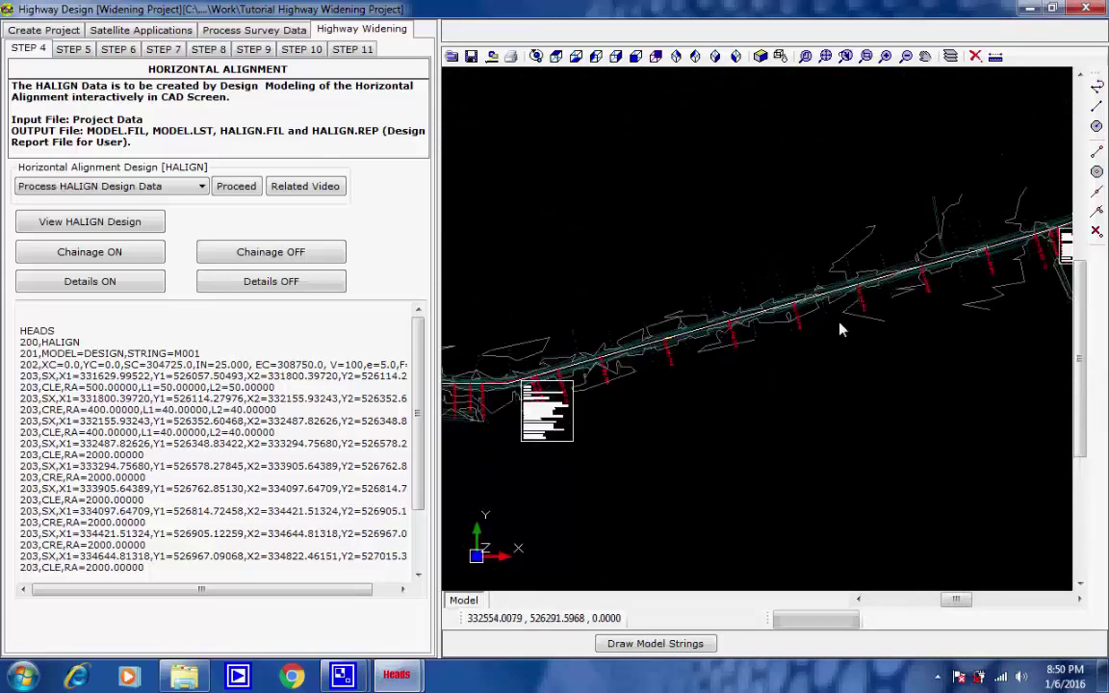
pyautogui.moveTo(840, 330); pyautogui.dragTo(604, 398, button='middle')
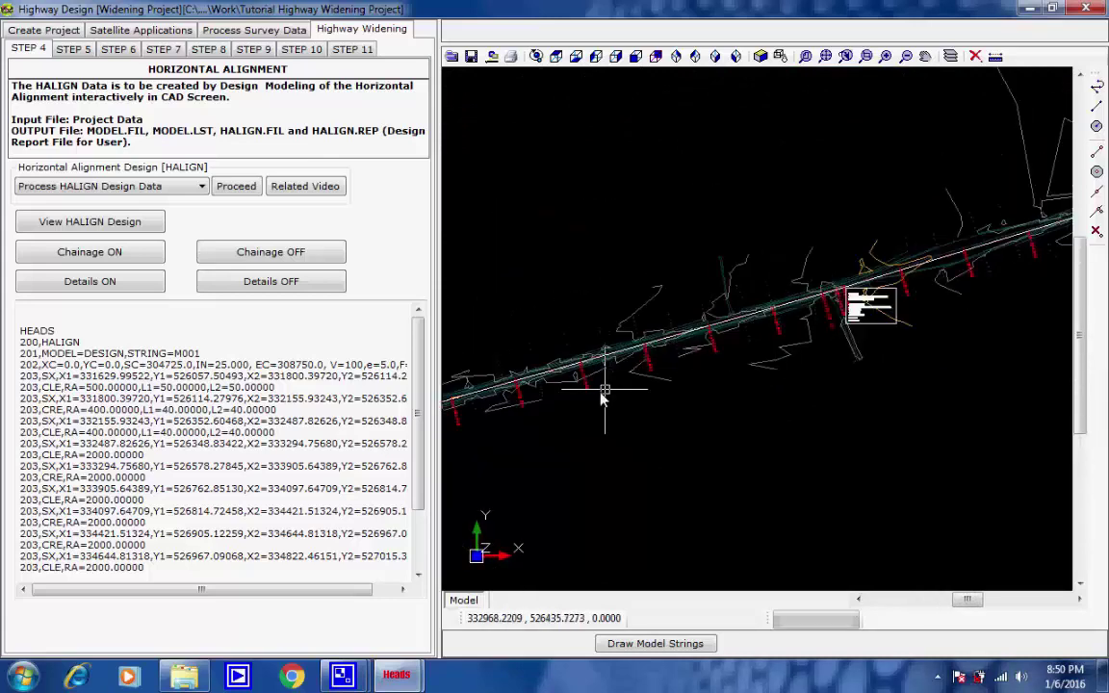
pyautogui.scroll(5, 606, 403)
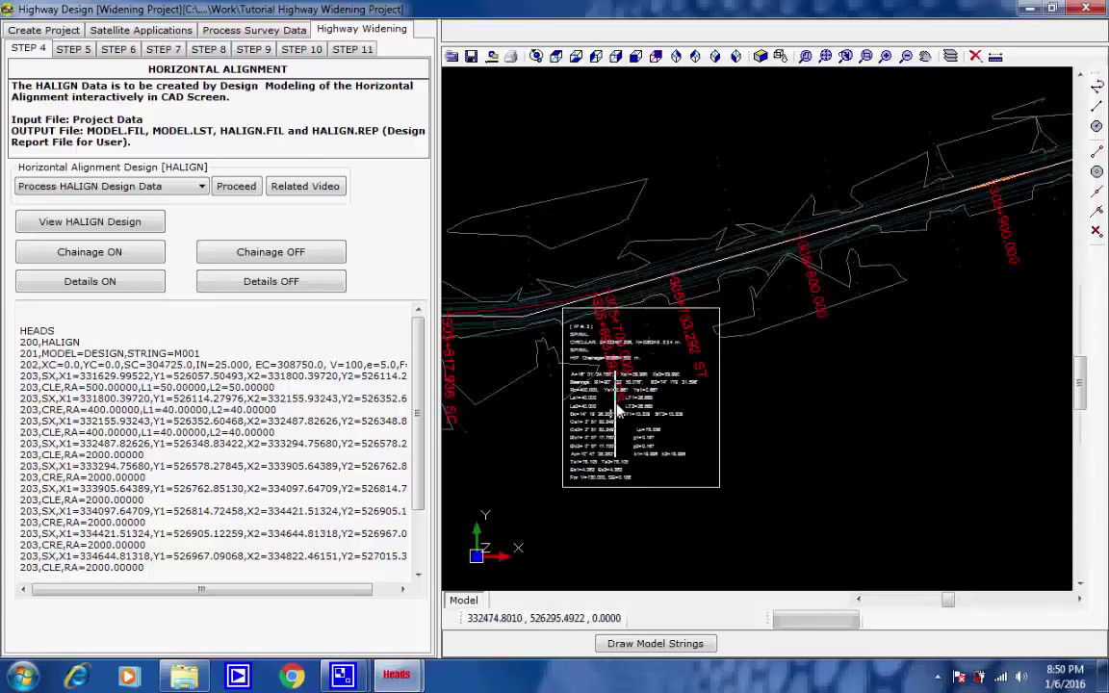
pyautogui.scroll(3, 617, 410)
pyautogui.scroll(-8, 621, 409)
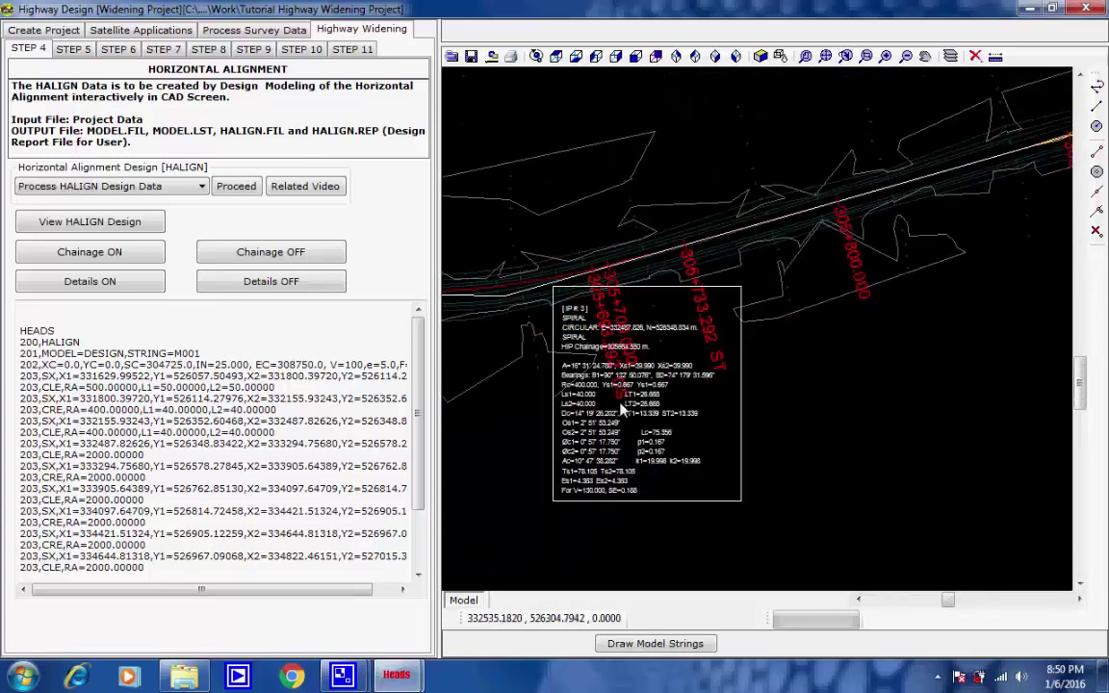
# Examine the curve detail box at IP 10 and the end coordinates box at the alignment's far end
pyautogui.scroll(-8, 754, 389)
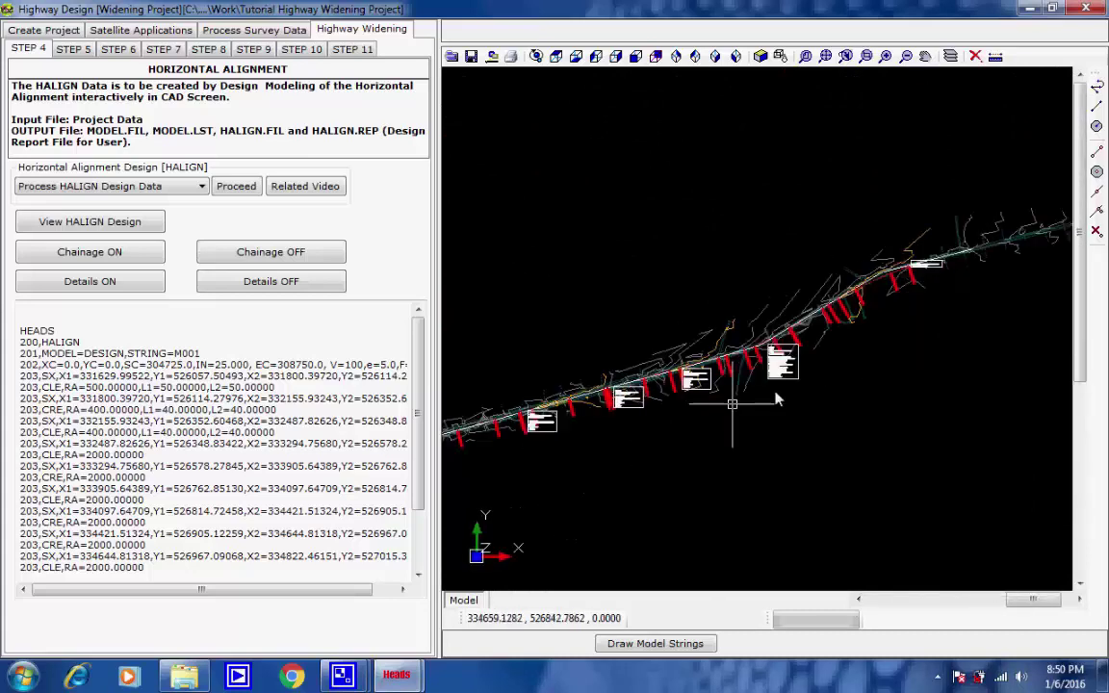
pyautogui.scroll(3, 778, 399)
pyautogui.scroll(3, 799, 349)
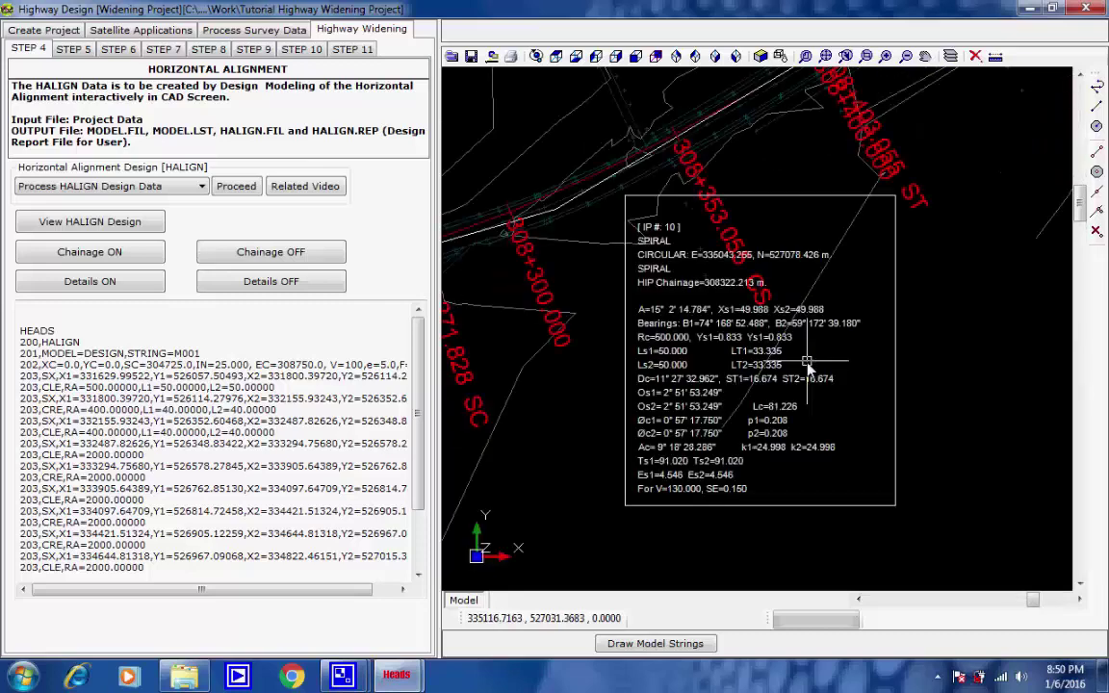
pyautogui.scroll(-2, 817, 332)
pyautogui.scroll(-4, 758, 260)
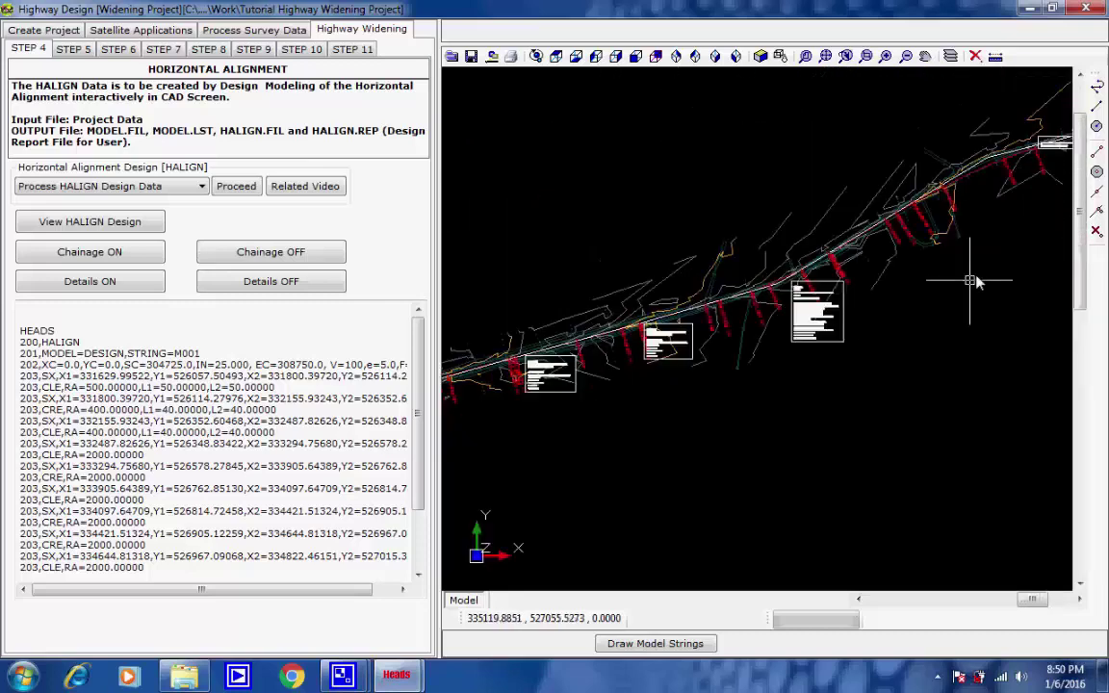
pyautogui.scroll(2, 869, 258)
pyautogui.scroll(4, 879, 227)
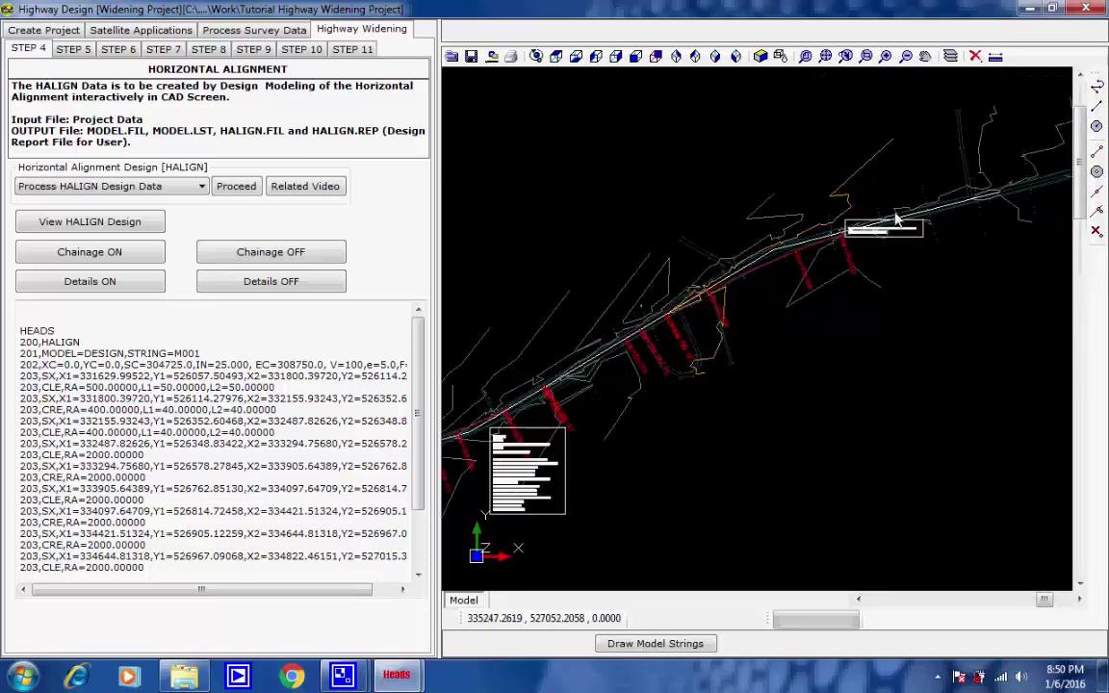
pyautogui.scroll(3, 926, 203)
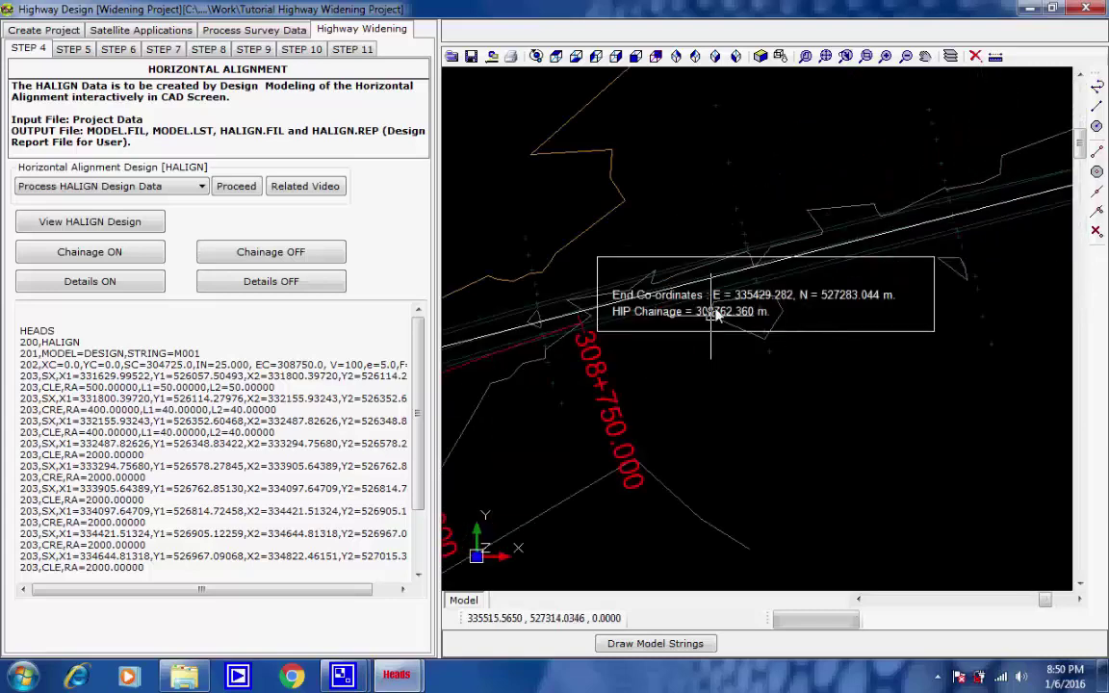
pyautogui.scroll(1, 788, 318)
pyautogui.moveTo(796, 303); pyautogui.dragTo(742, 312, button='middle')
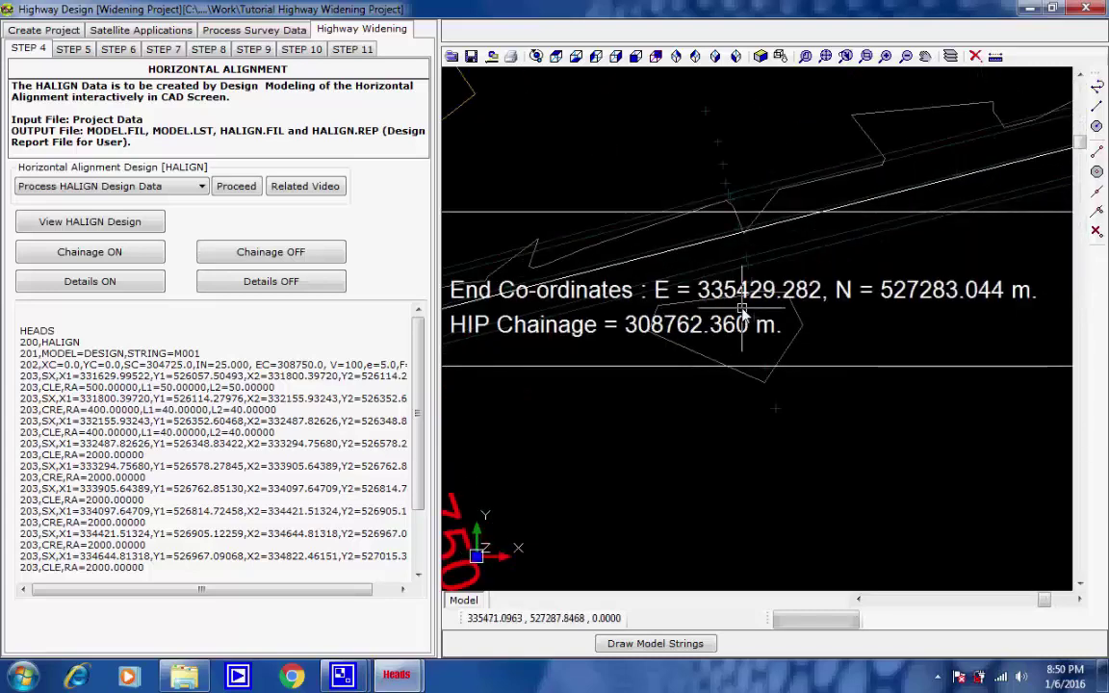
# Open the widening and cross section schedule and review the typical cross sections assigned to schedules 2 to 5
pyautogui.scroll(-3, 716, 409)
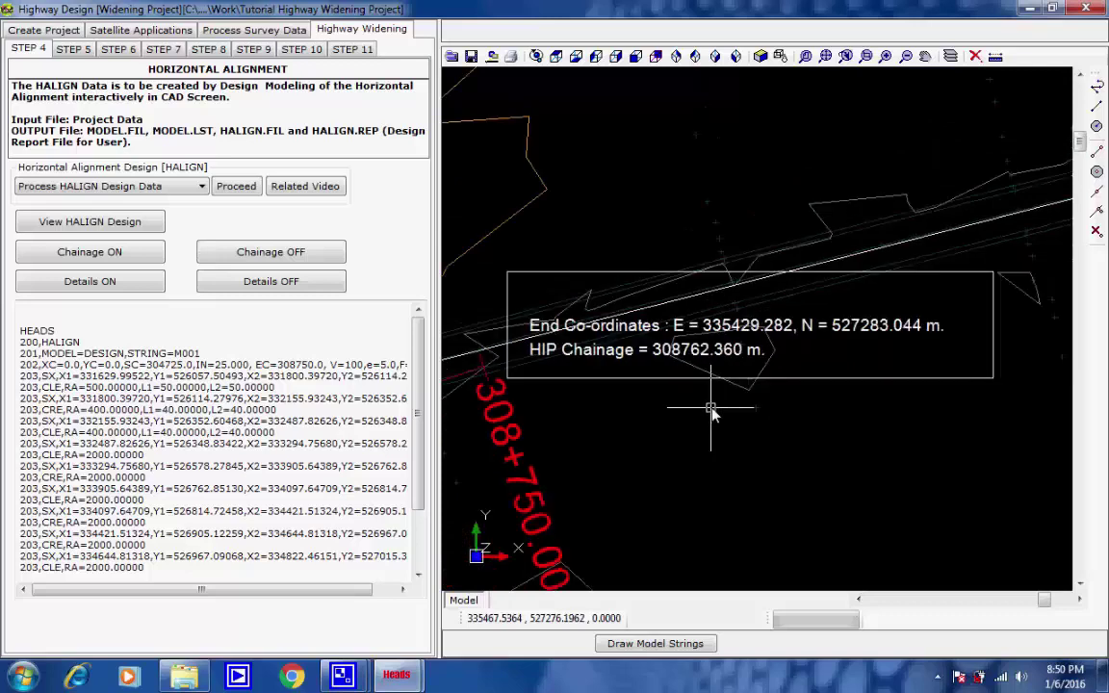
pyautogui.click(736, 56)
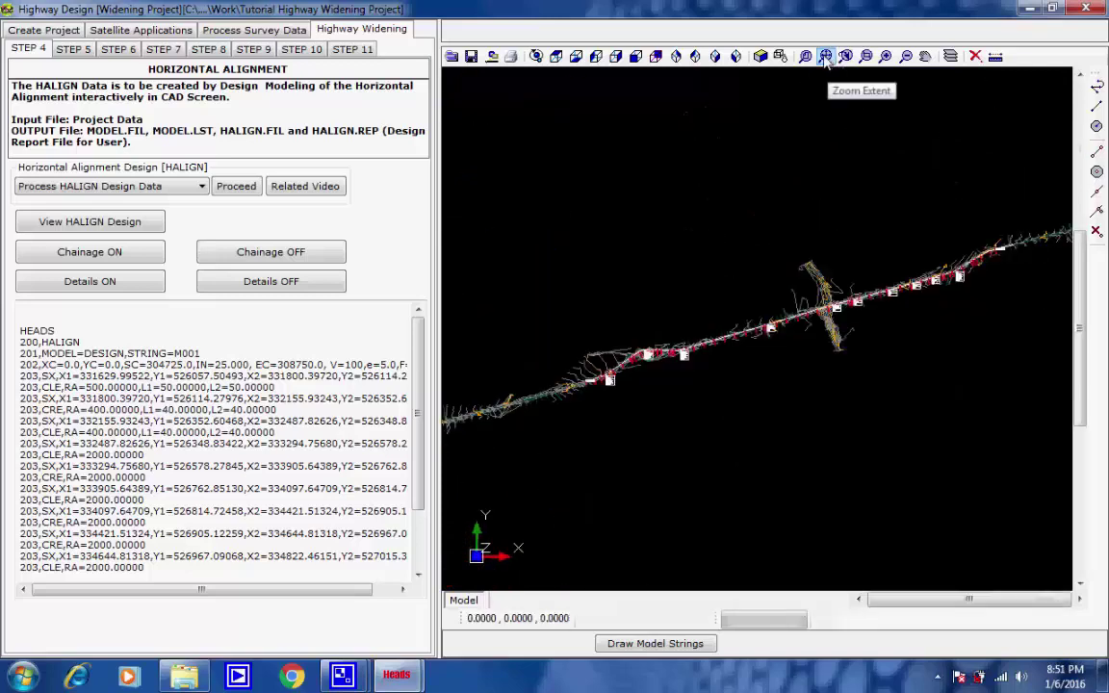
pyautogui.click(89, 50)
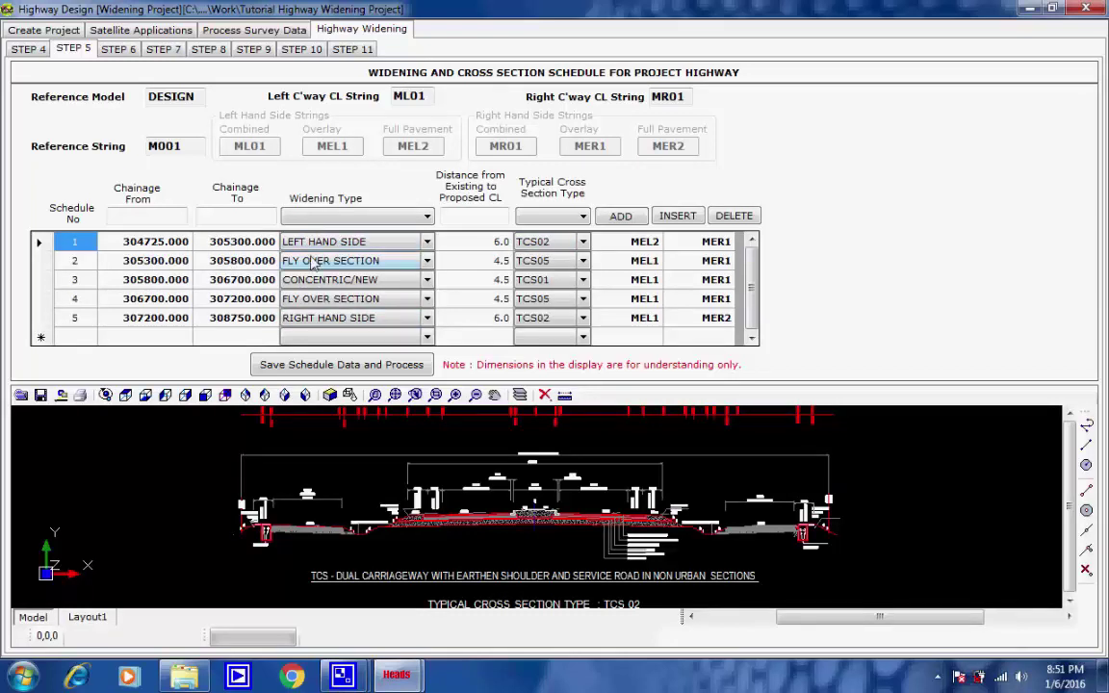
pyautogui.click(542, 263)
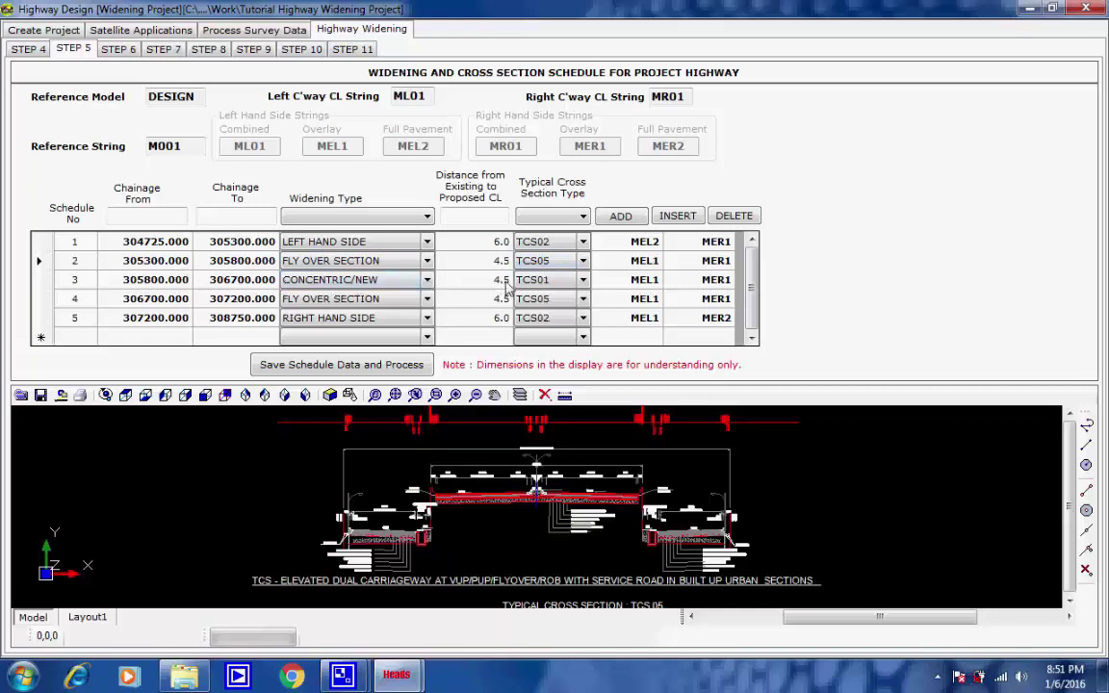
pyautogui.click(546, 282)
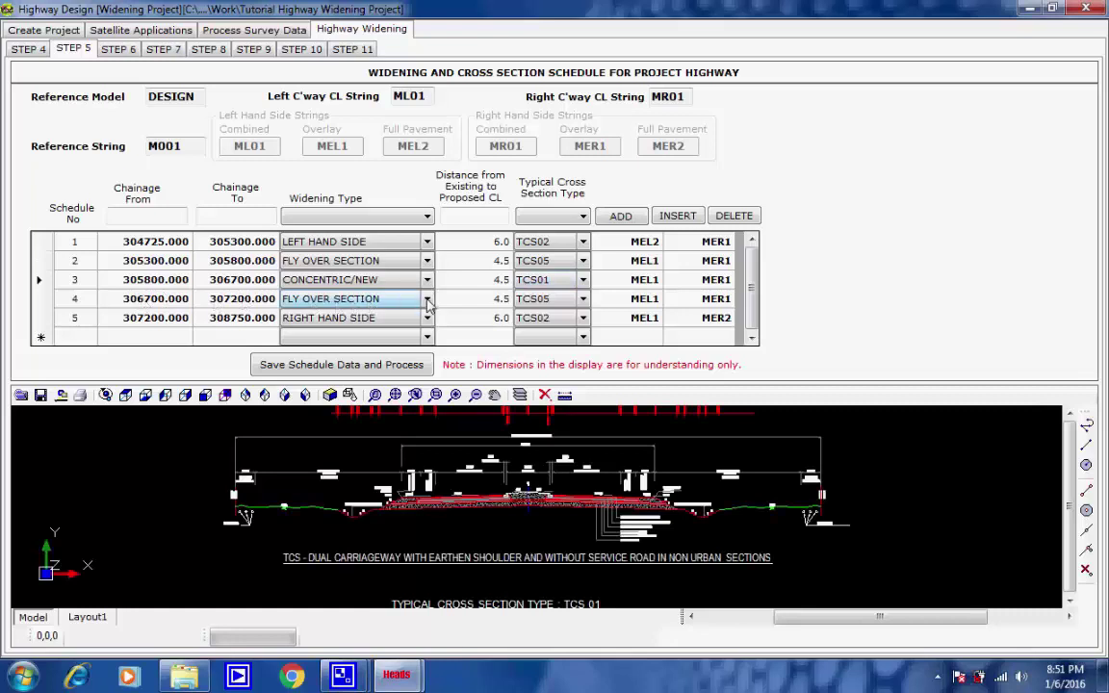
pyautogui.click(554, 307)
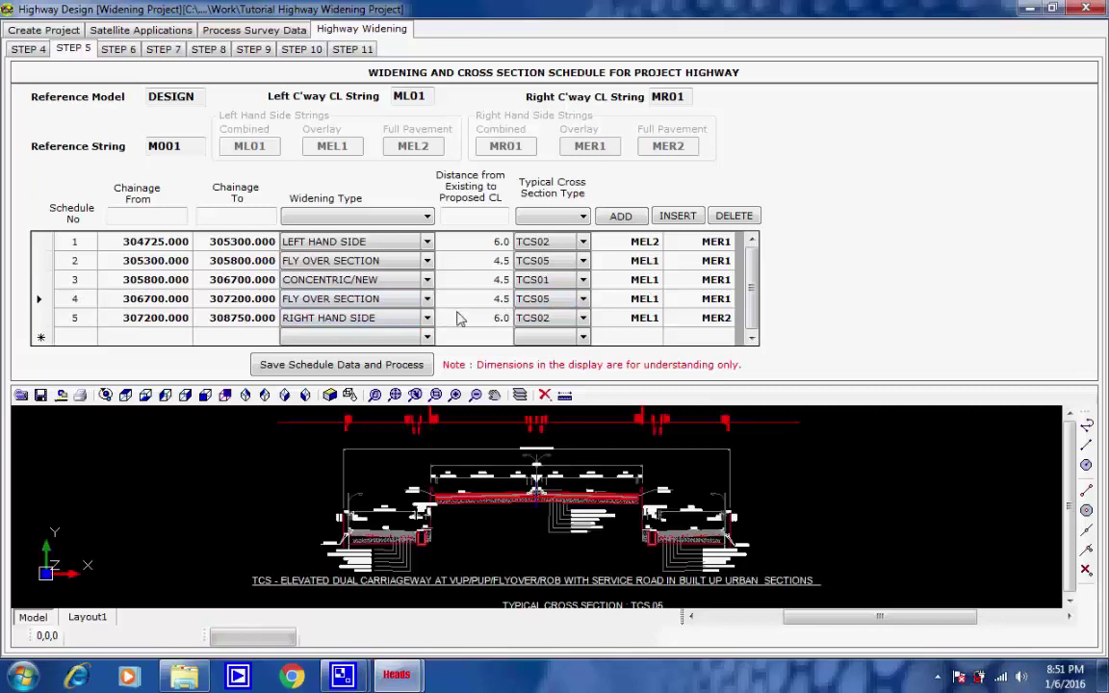
pyautogui.click(584, 324)
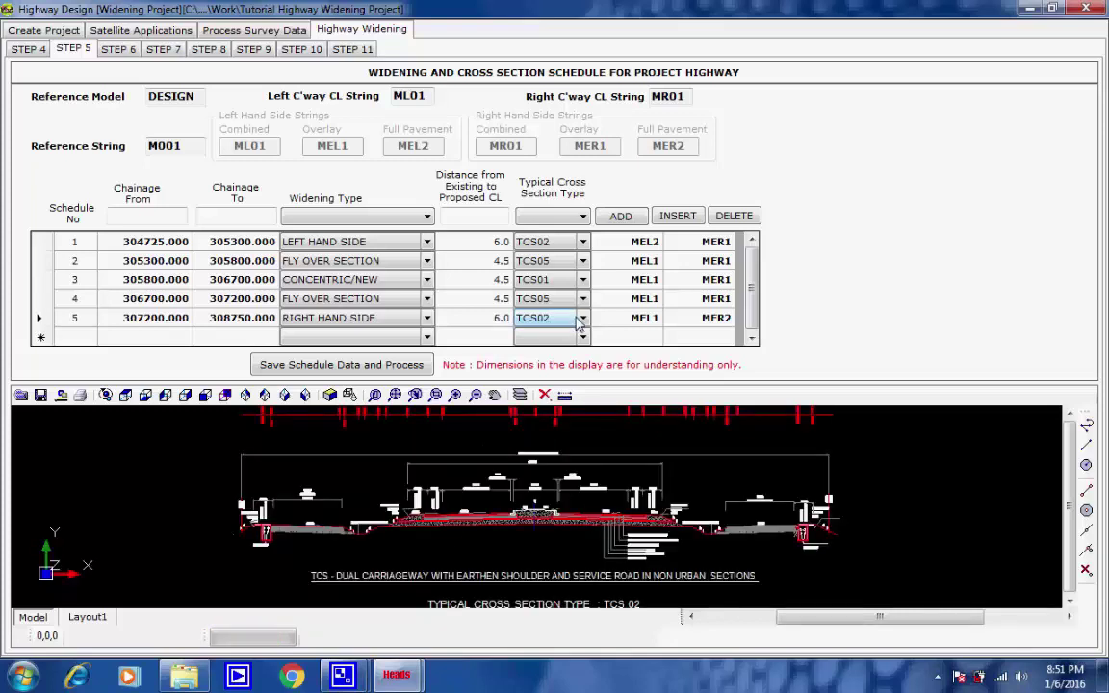
# Check the widening type and typical cross section options of schedule 5, and view the cross section of schedule 1
pyautogui.click(376, 322)
pyautogui.click(427, 323)
pyautogui.click(427, 323)
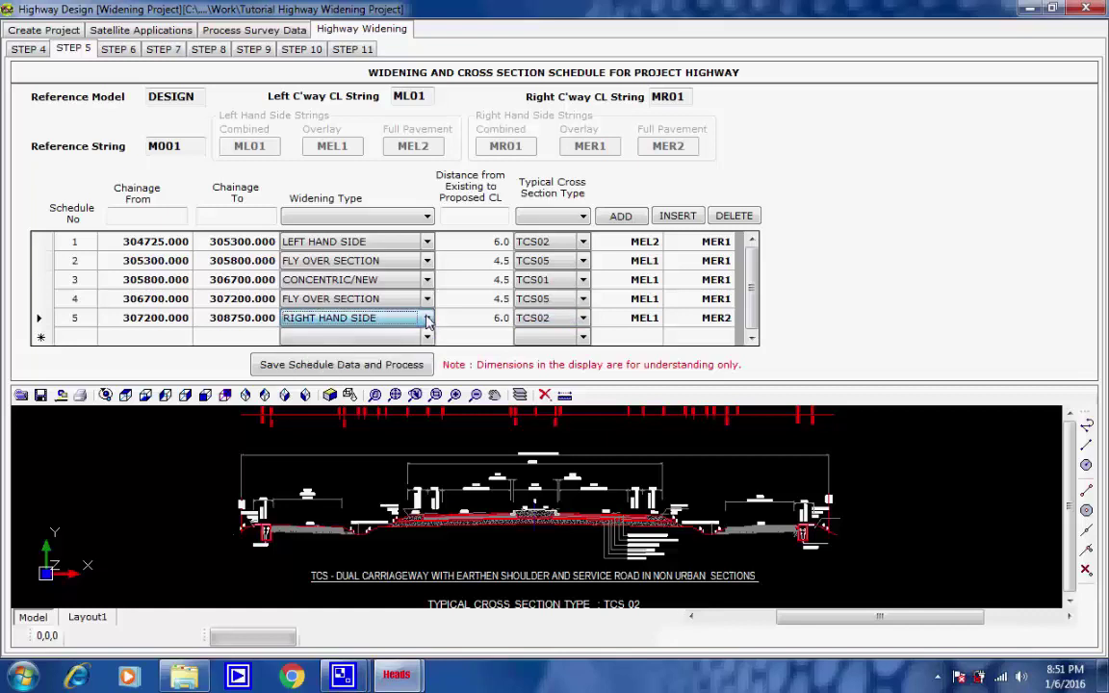
pyautogui.click(583, 322)
pyautogui.click(583, 319)
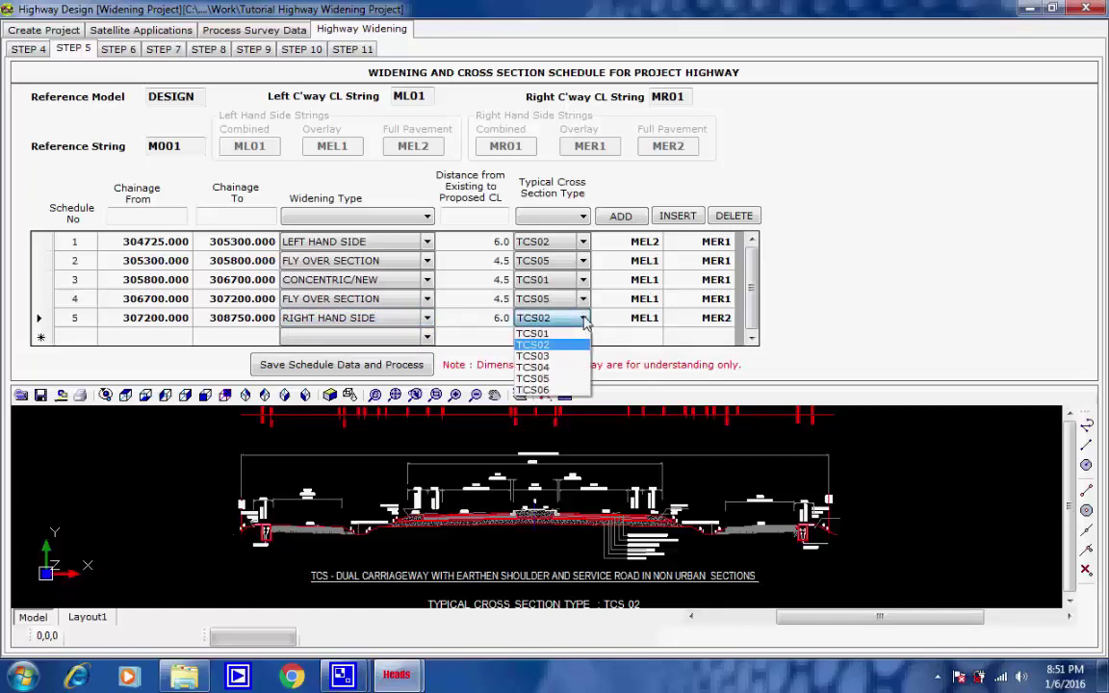
pyautogui.click(584, 321)
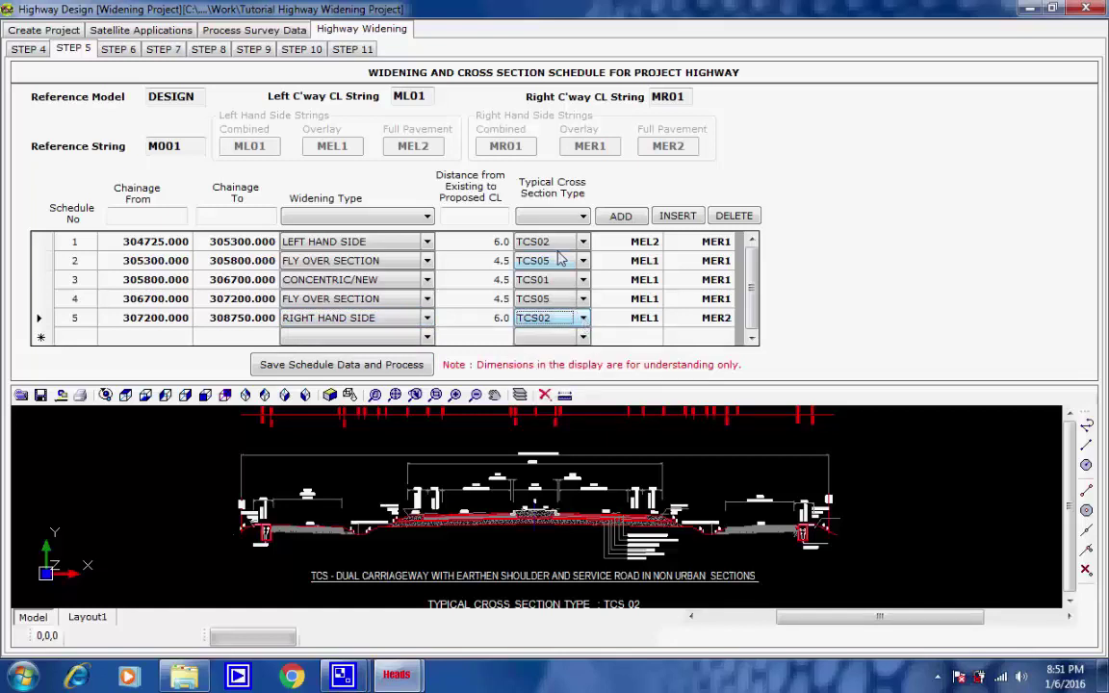
pyautogui.click(546, 242)
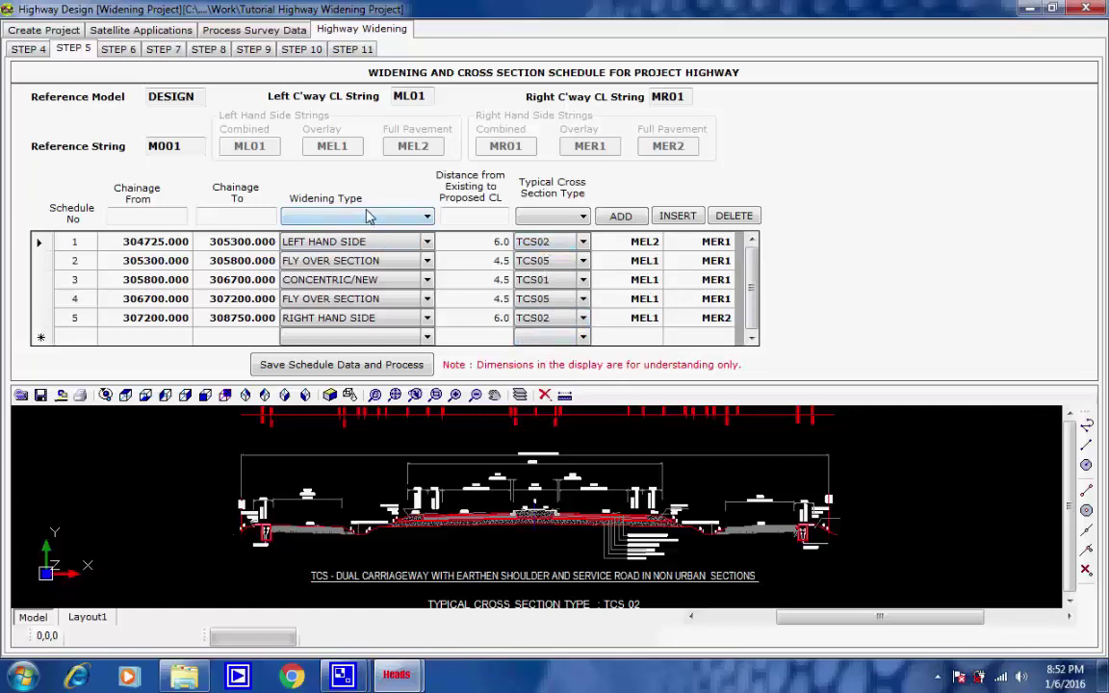
# Save the widening schedule data and run the OFFSET process for the cross section strings
pyautogui.click(388, 368)
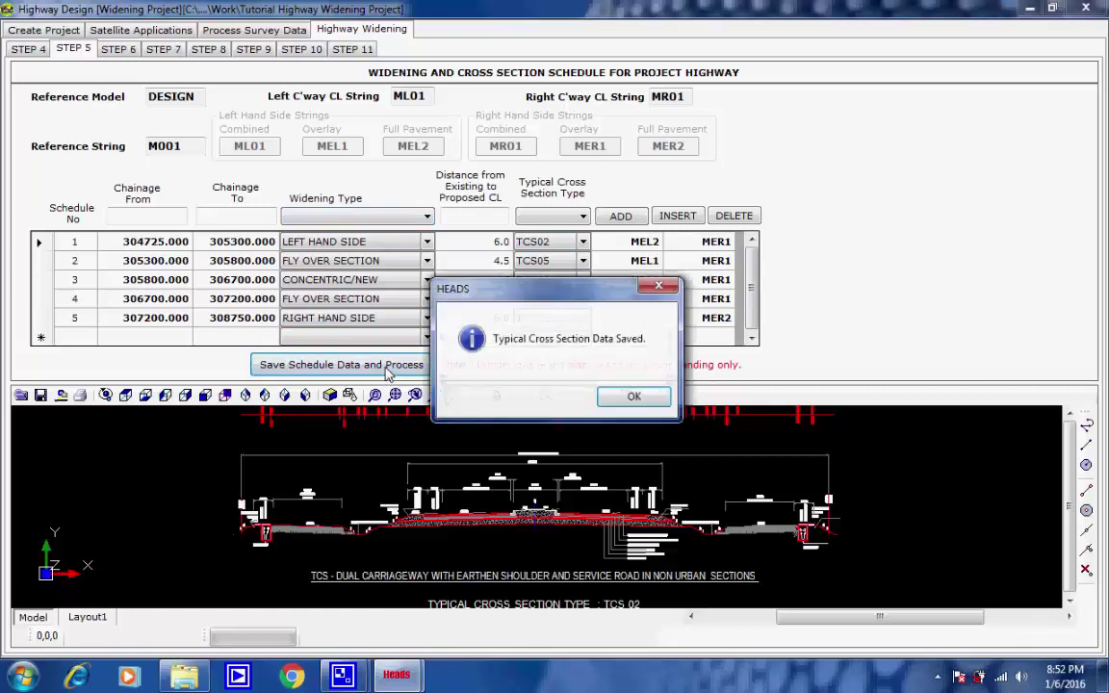
pyautogui.click(607, 399)
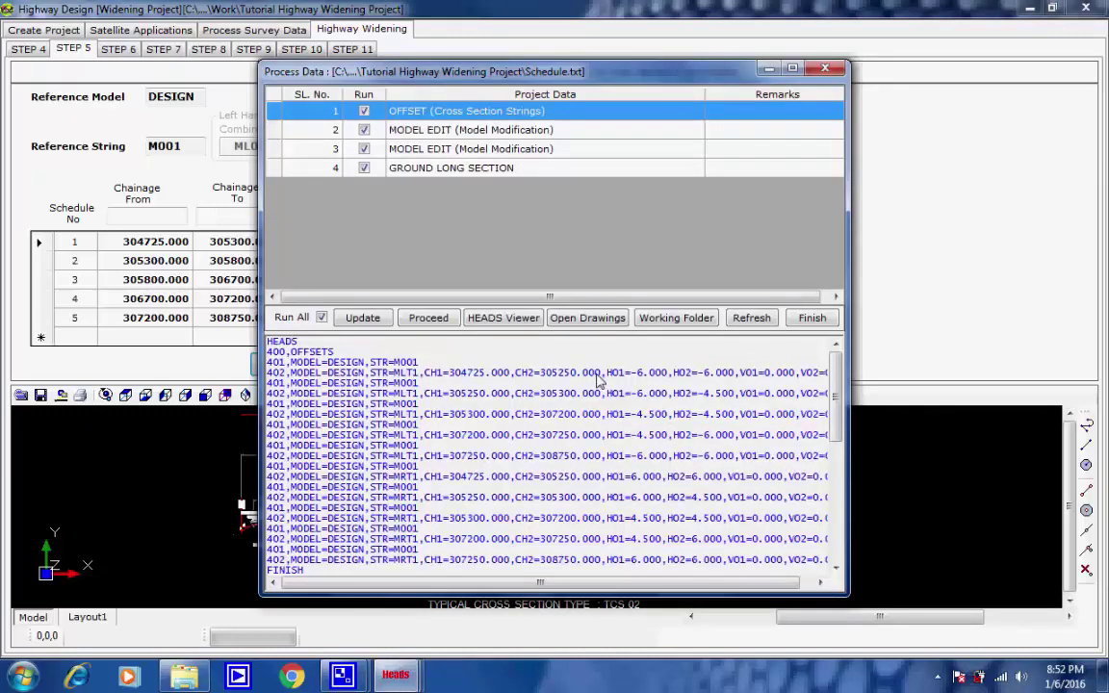
pyautogui.click(419, 323)
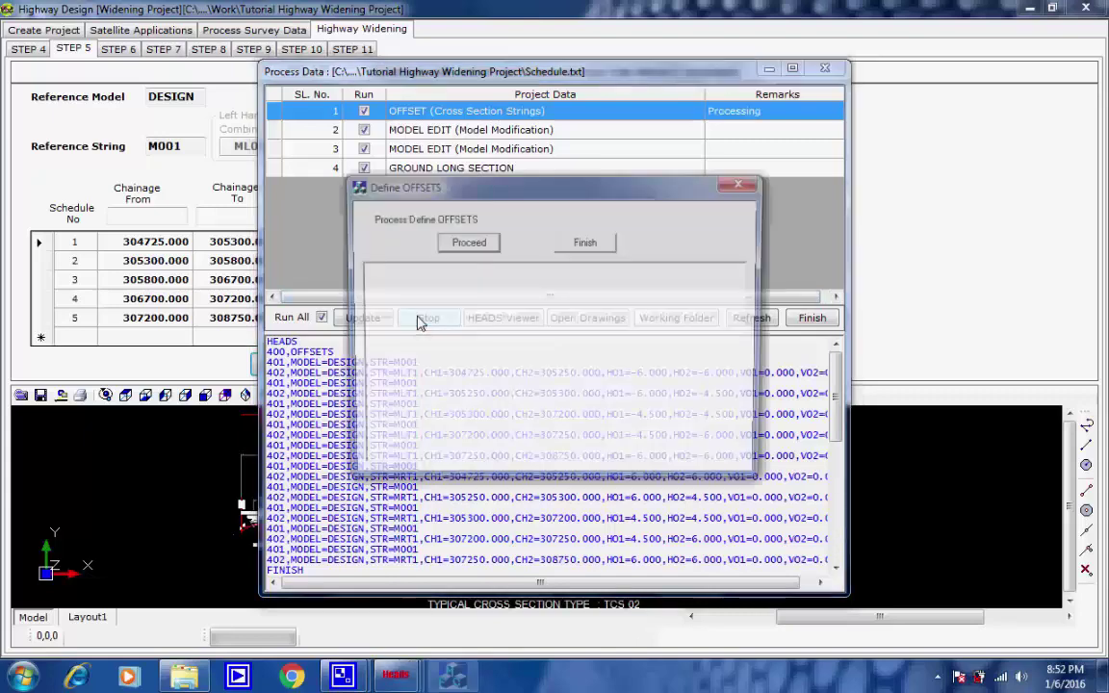
pyautogui.click(464, 243)
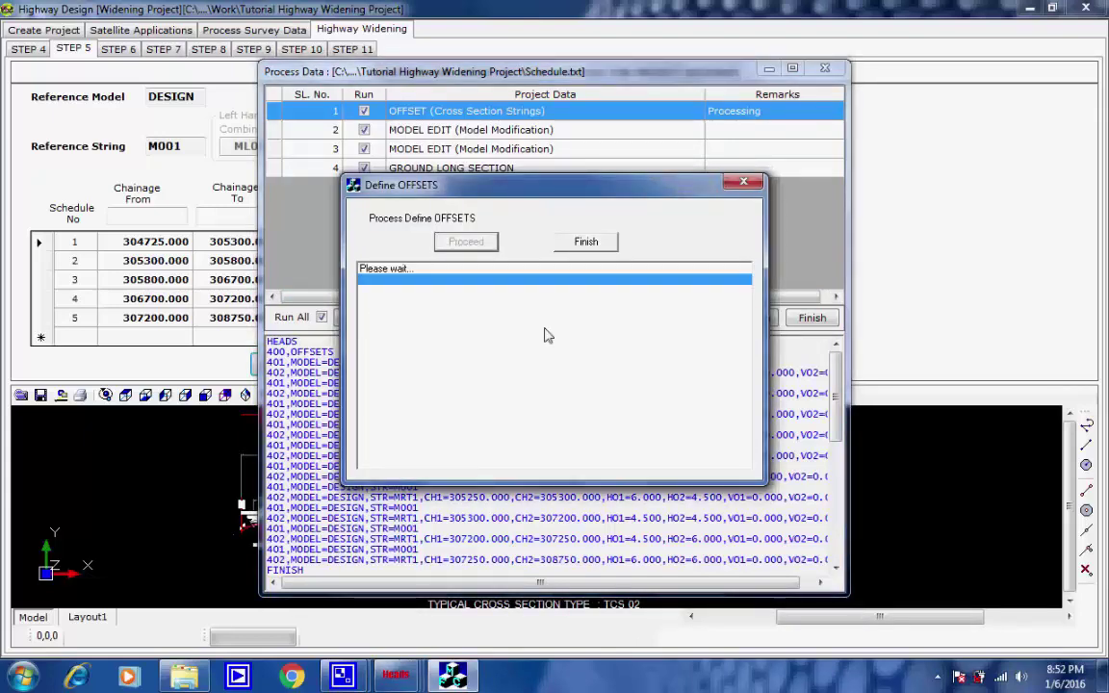
pyautogui.click(938, 677)
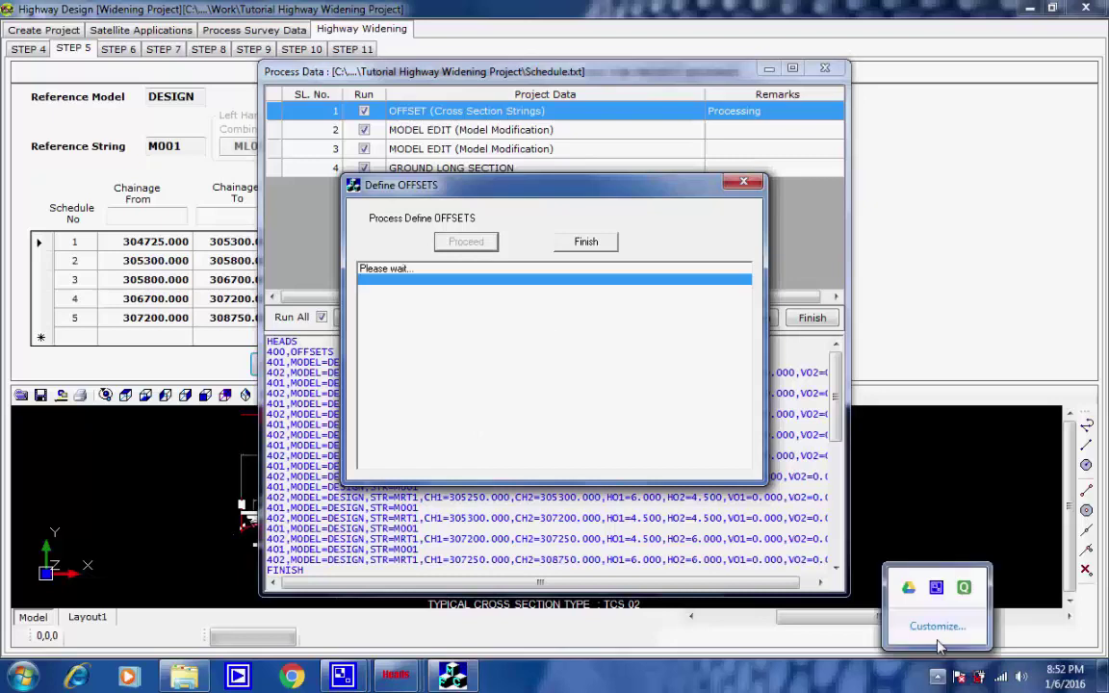
pyautogui.click(936, 588)
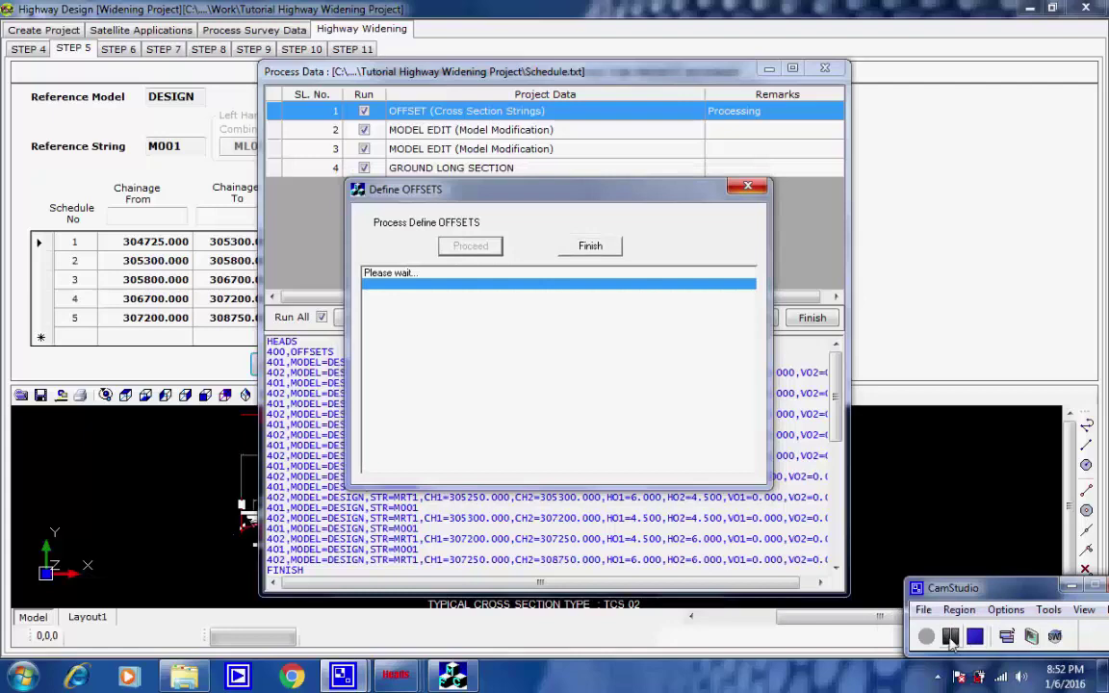
# Finish the OFFSET process and run both MODEL EDIT processes of the schedule data
pyautogui.click(713, 376)
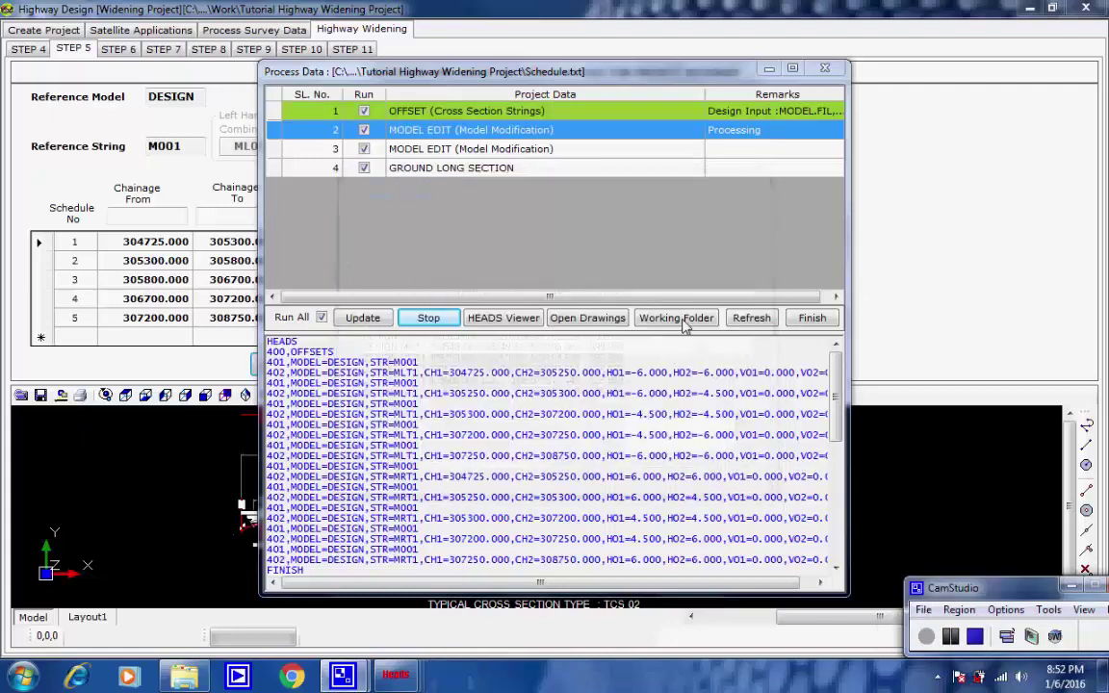
pyautogui.click(466, 244)
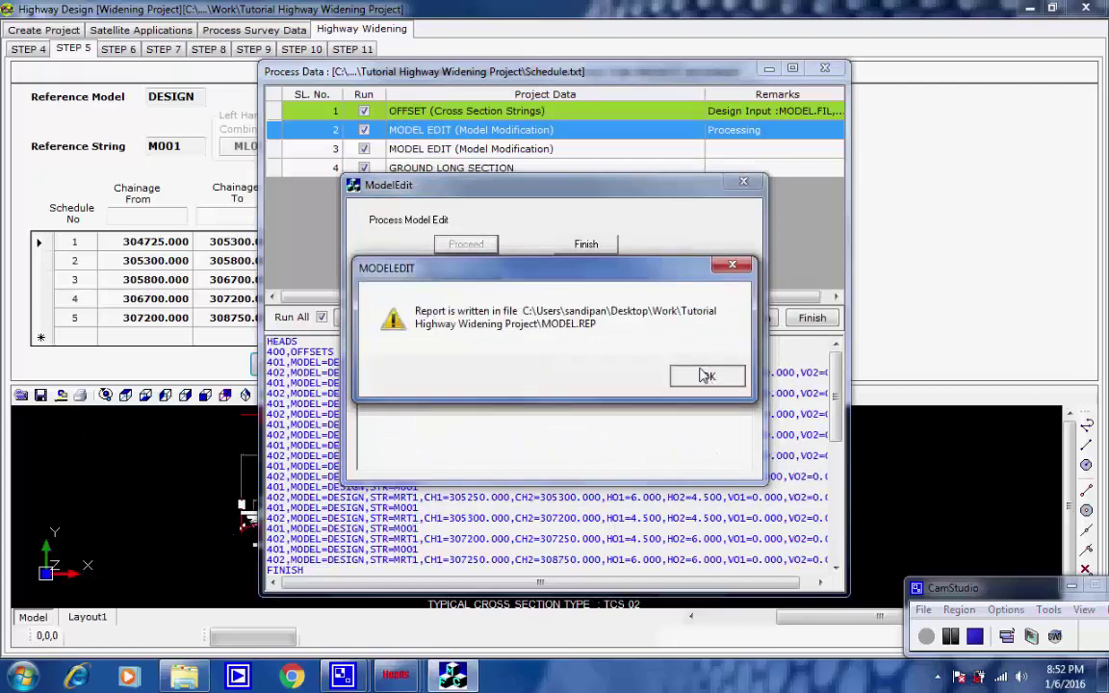
pyautogui.click(700, 375)
pyautogui.click(596, 247)
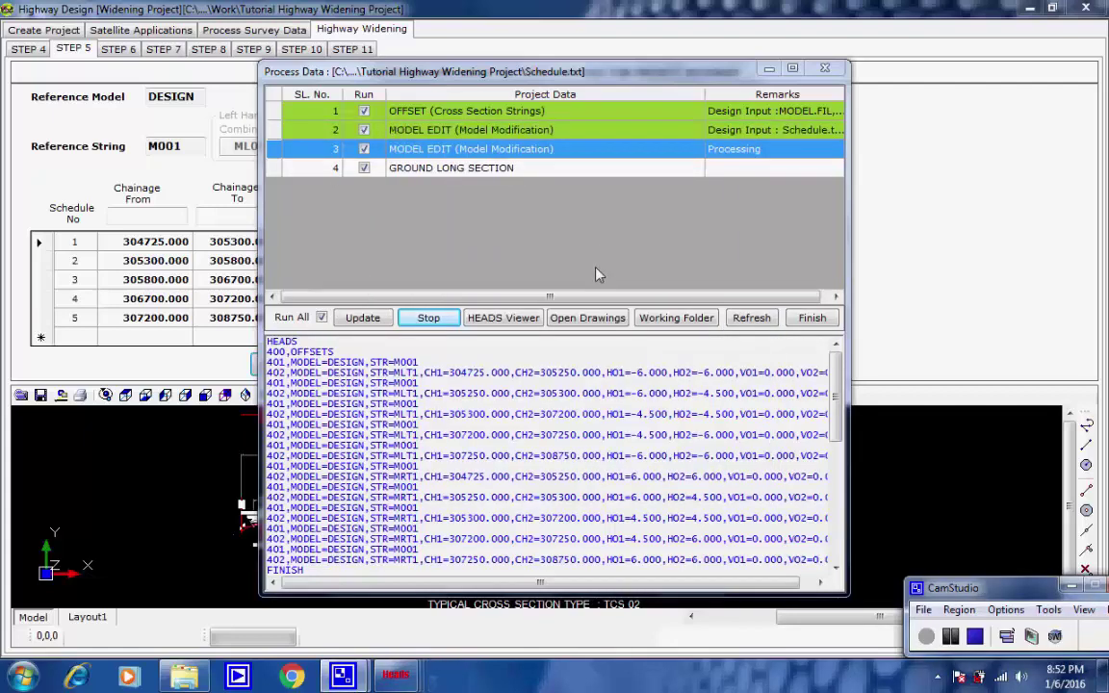
pyautogui.click(488, 246)
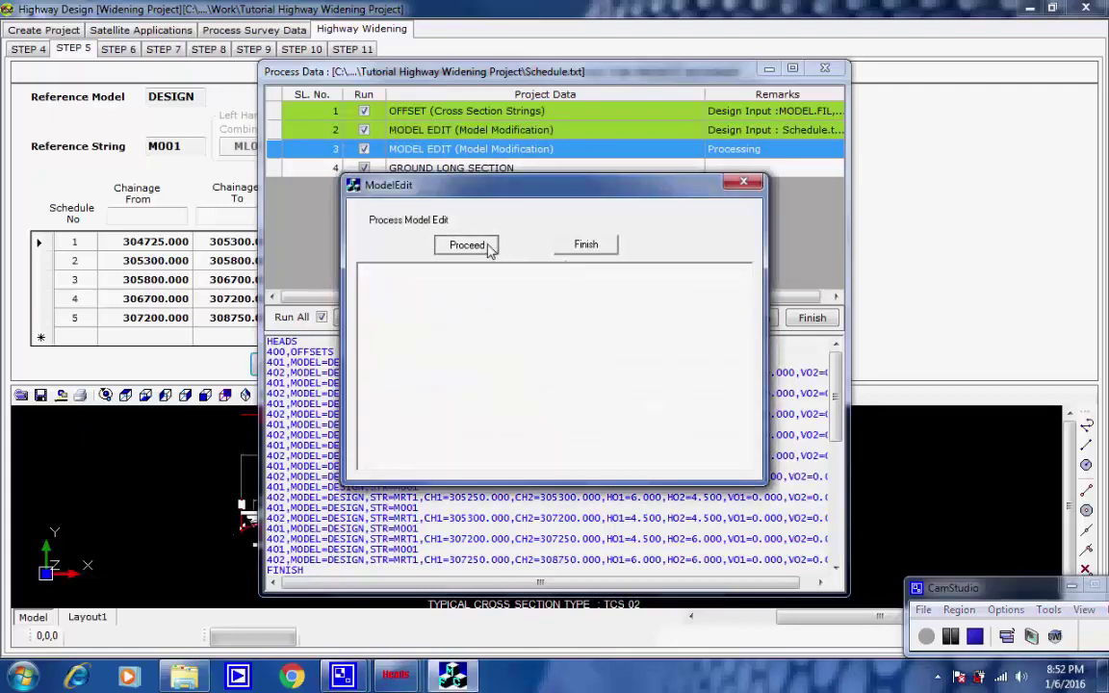
pyautogui.click(702, 376)
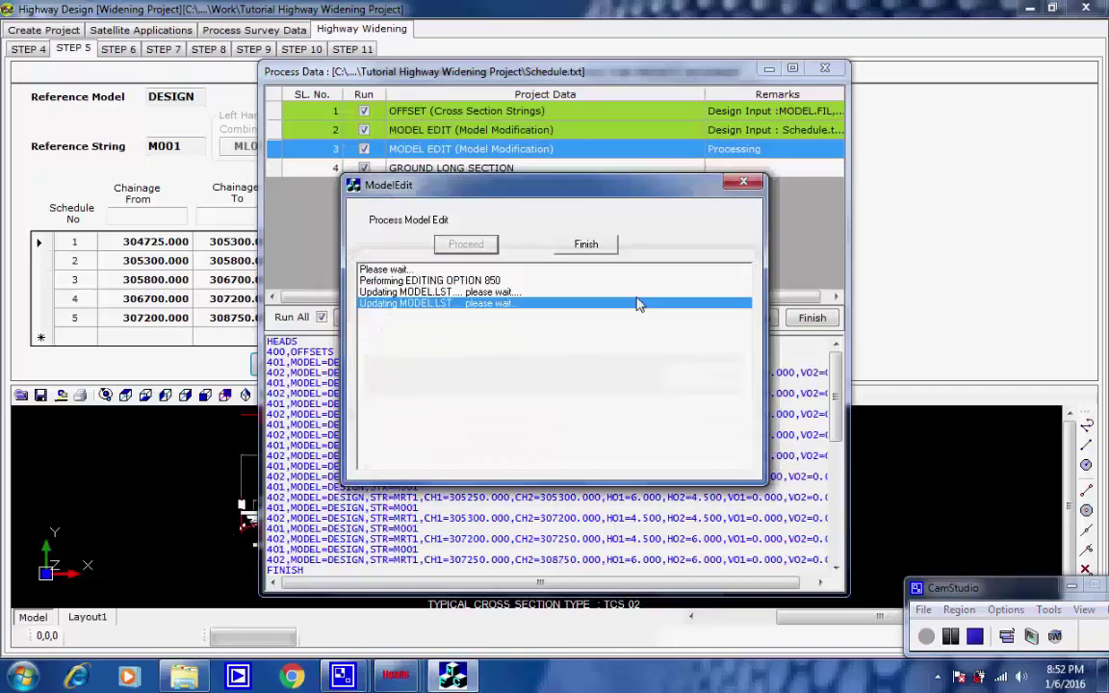
pyautogui.click(584, 244)
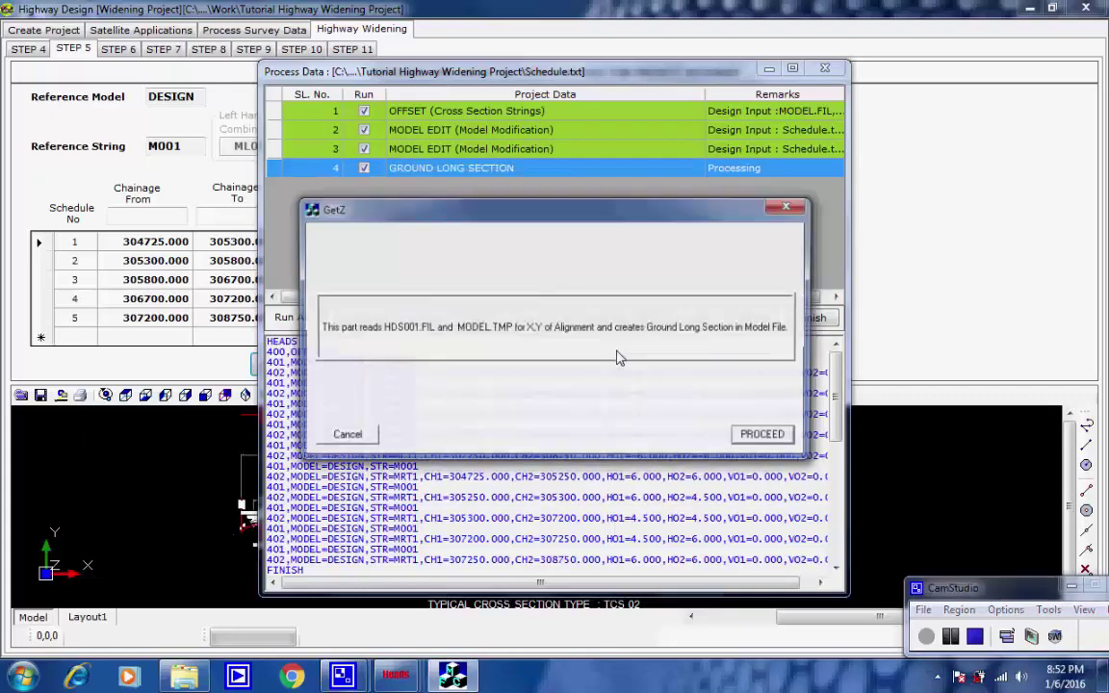
# Create the ground long sections in model DESIGN and finish processing the schedule data
pyautogui.click(757, 439)
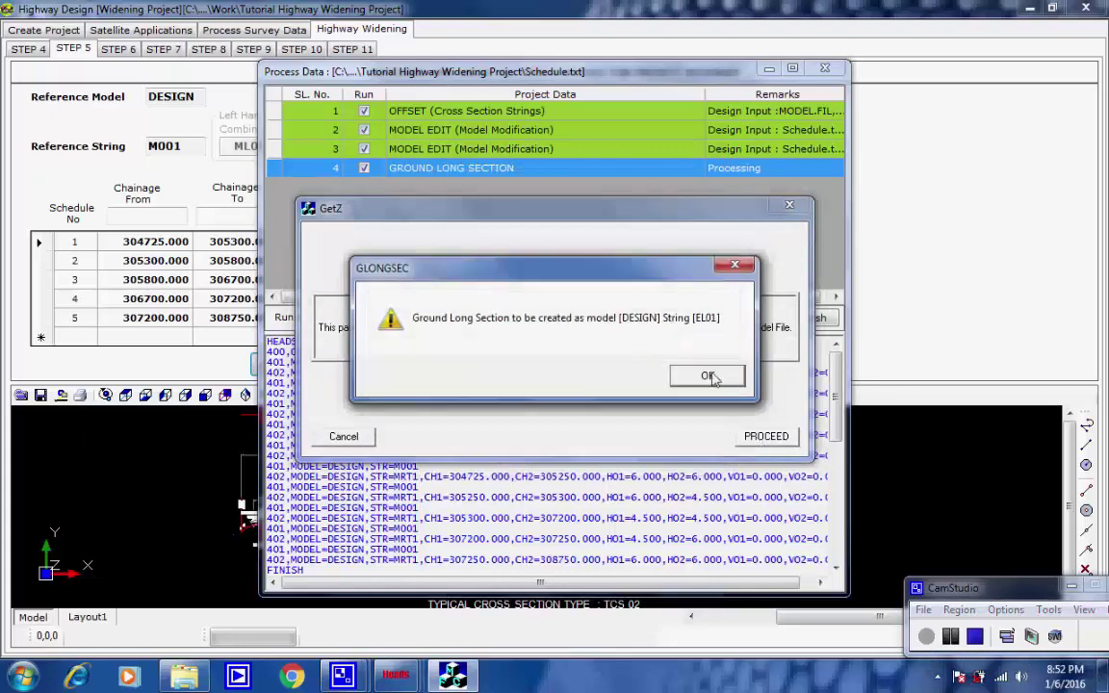
pyautogui.click(710, 377)
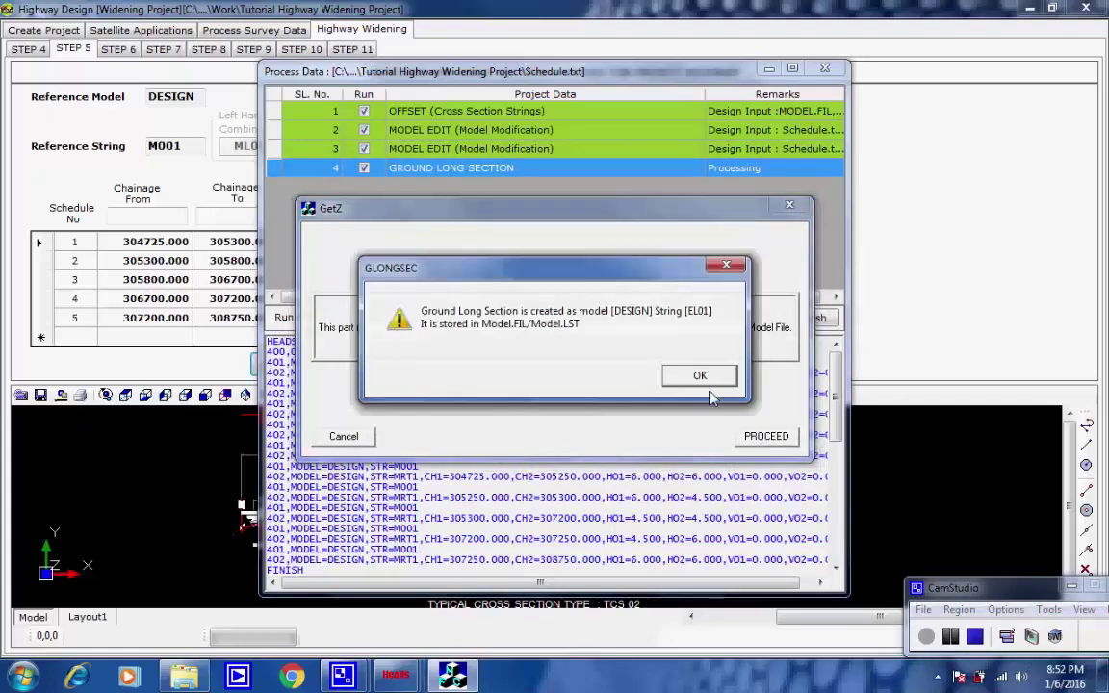
pyautogui.click(706, 376)
pyautogui.click(708, 376)
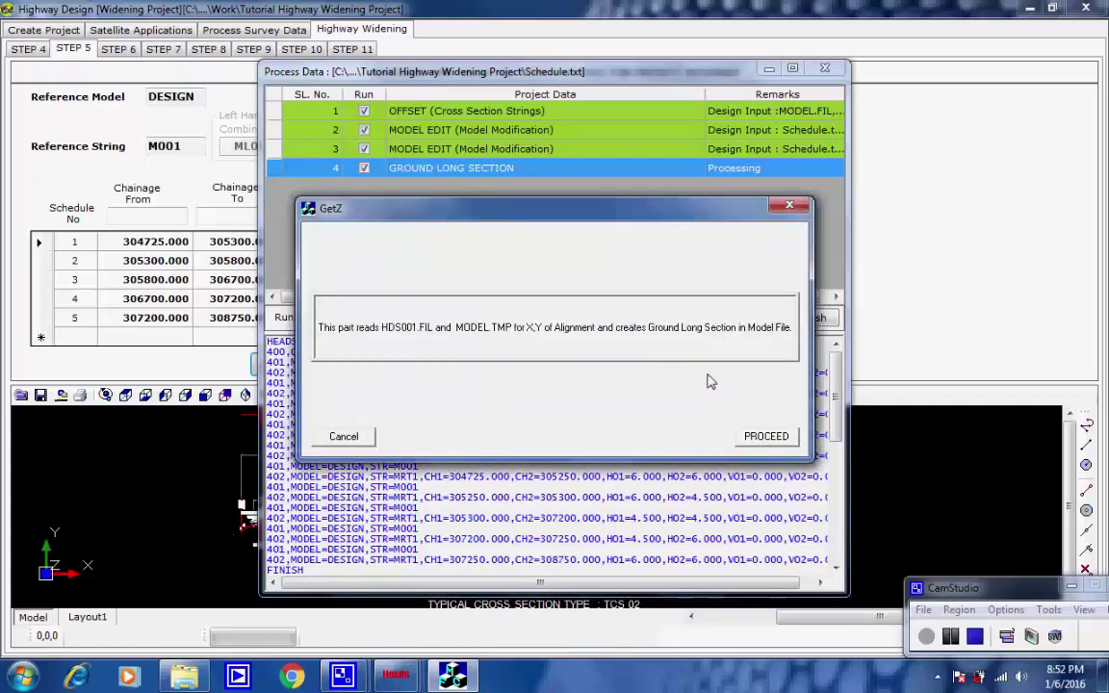
pyautogui.click(703, 377)
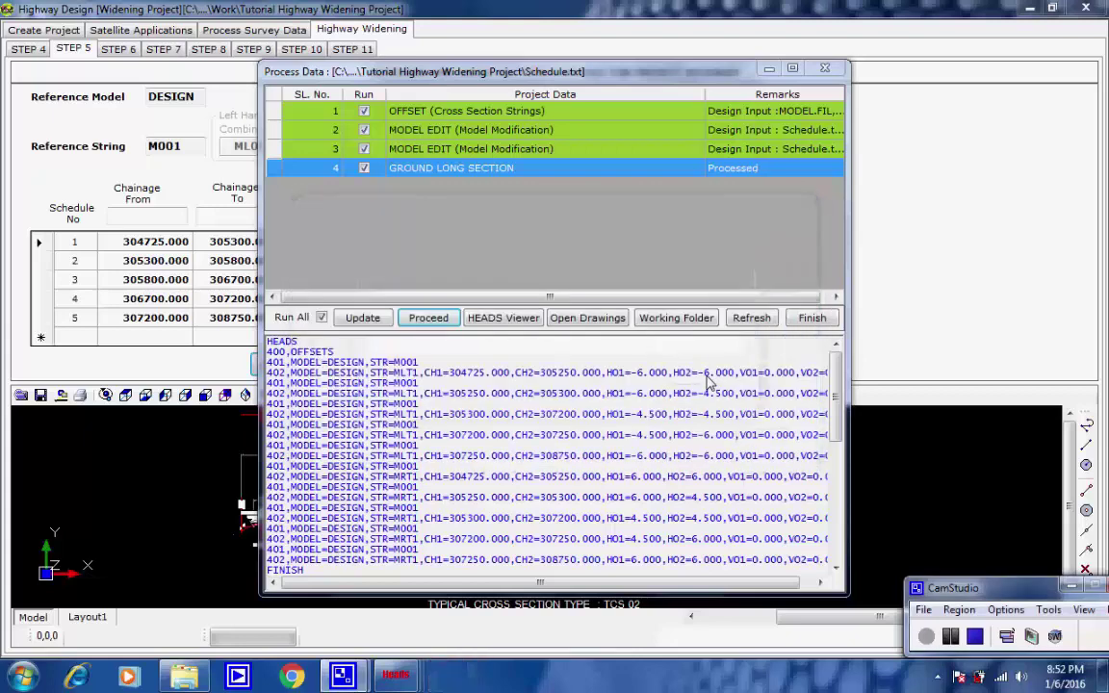
pyautogui.click(809, 321)
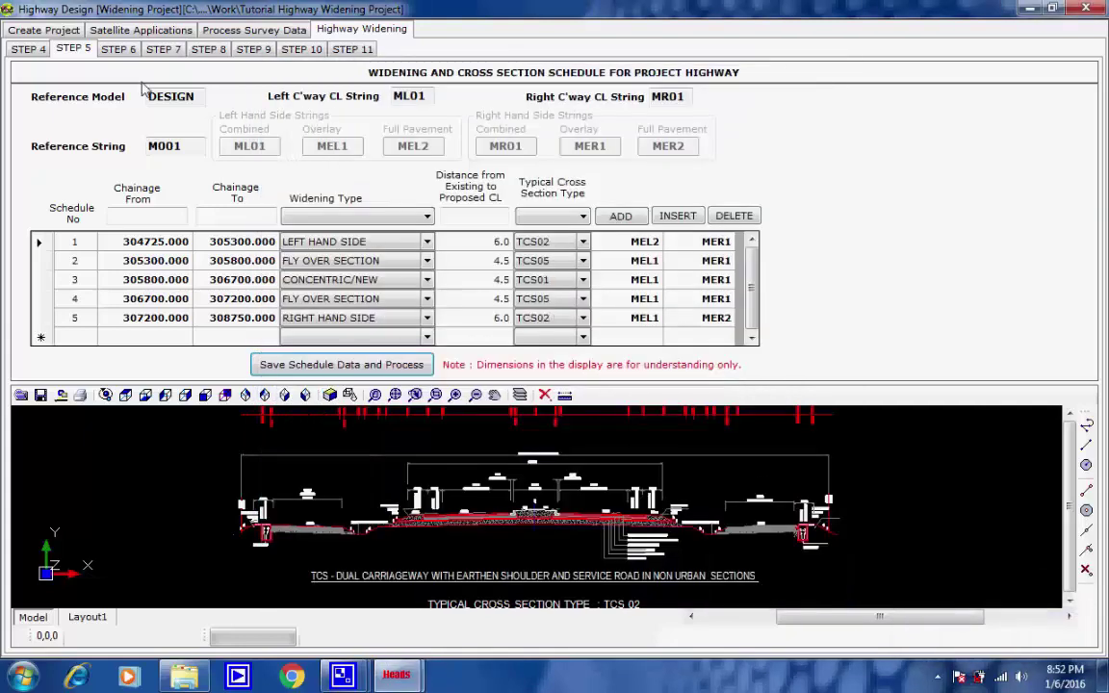
# Open the vertical profile optimization data and review the chainage range, the profile correction plus overlay thickness and the full pavement thickness
pyautogui.click(125, 54)
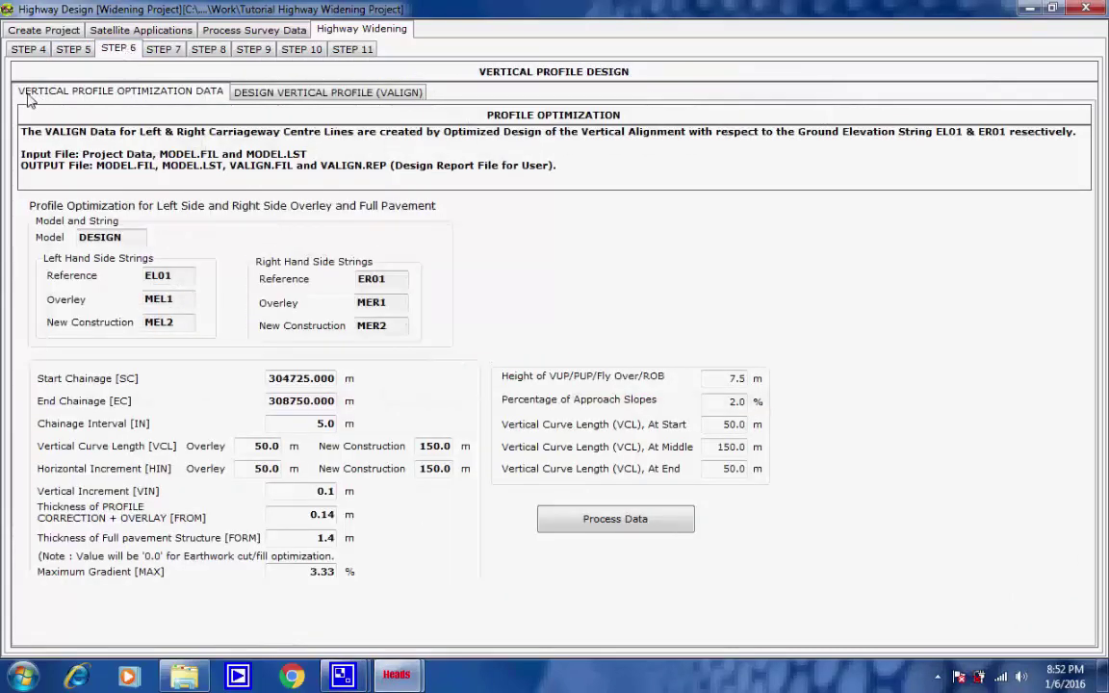
pyautogui.doubleClick(277, 380)
pyautogui.press('Tab')
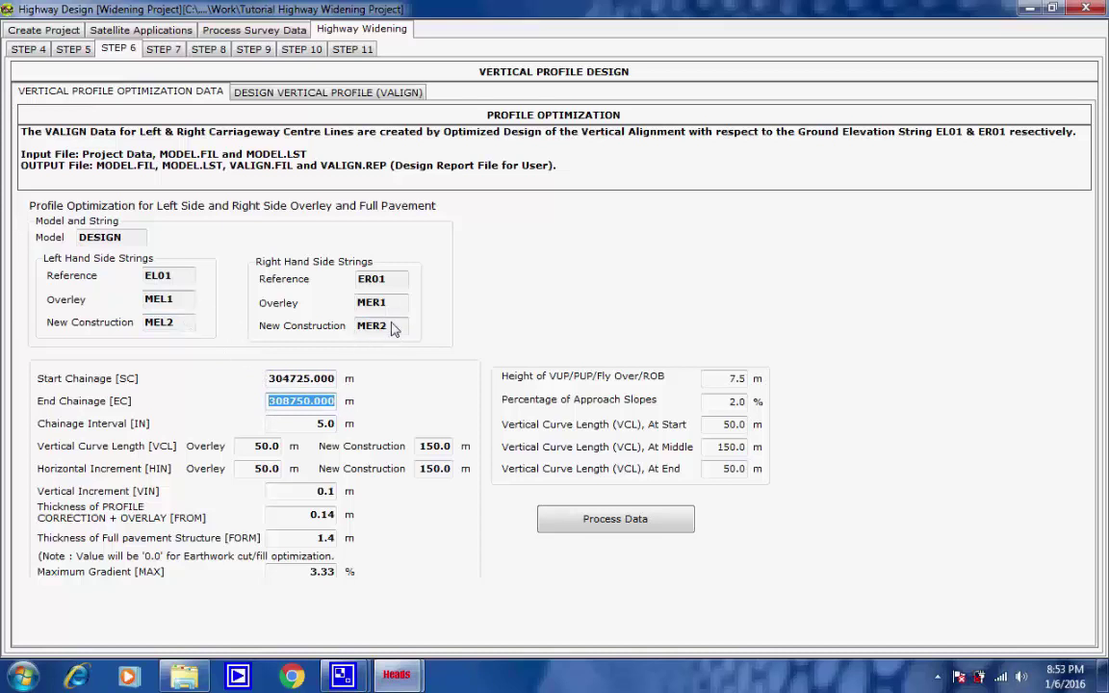
pyautogui.click(322, 515)
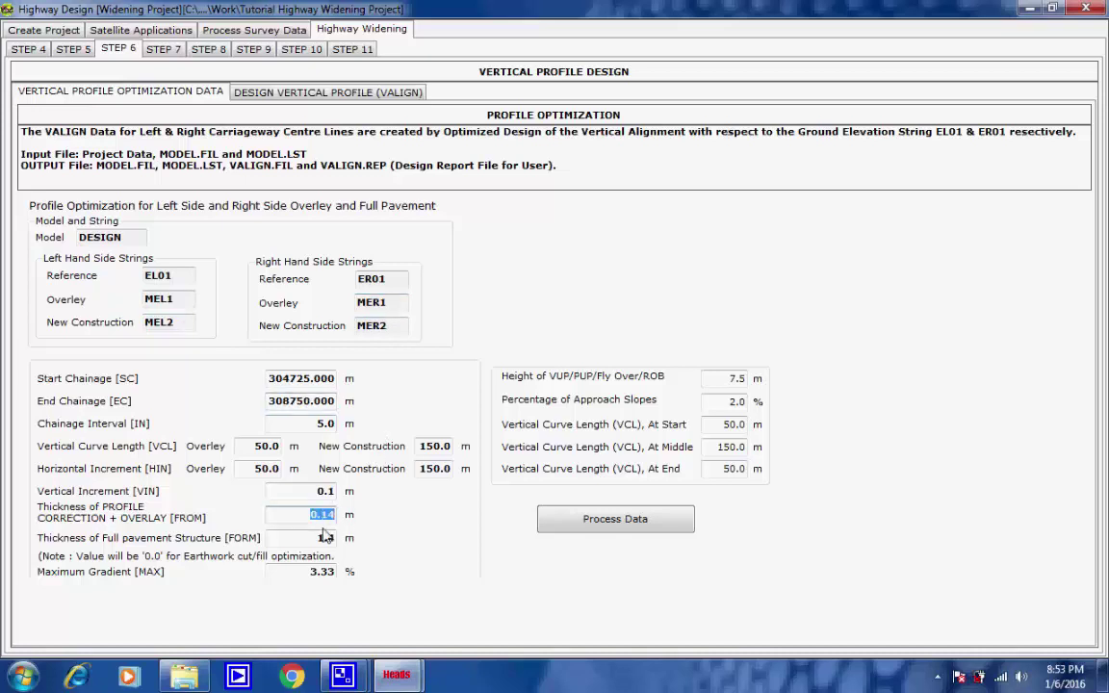
pyautogui.click(321, 539)
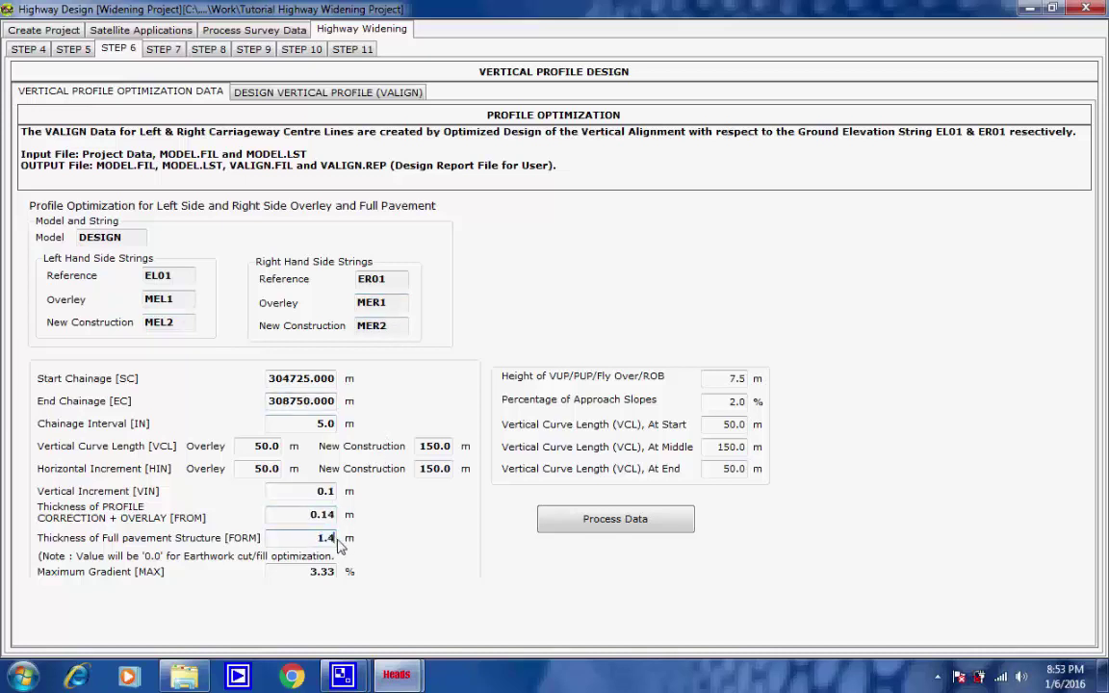
# Process the optimization data and run both PROVALIGN processes for reference string EL01, covering overlay MEL1 and new construction MEL2
pyautogui.click(597, 521)
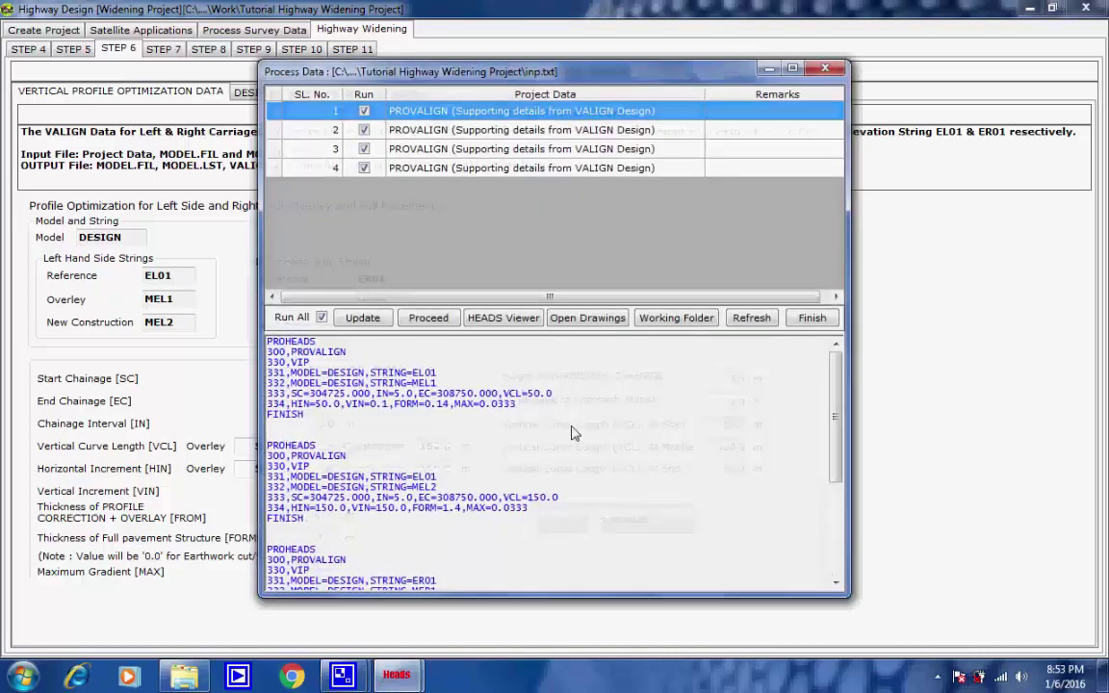
pyautogui.click(424, 318)
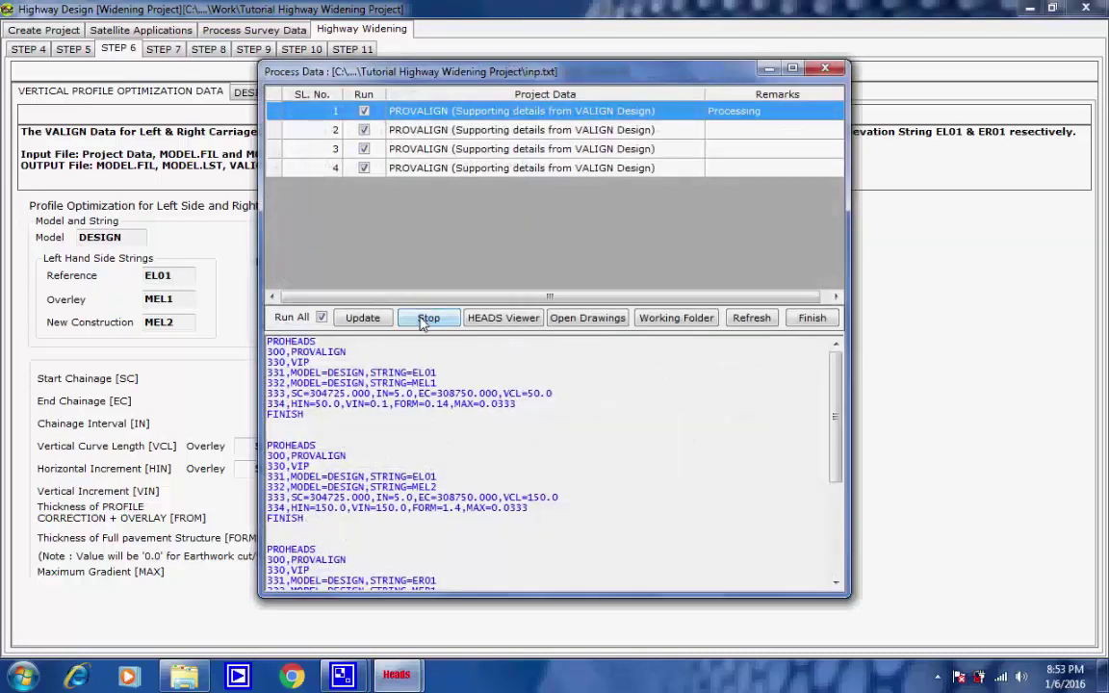
pyautogui.click(467, 247)
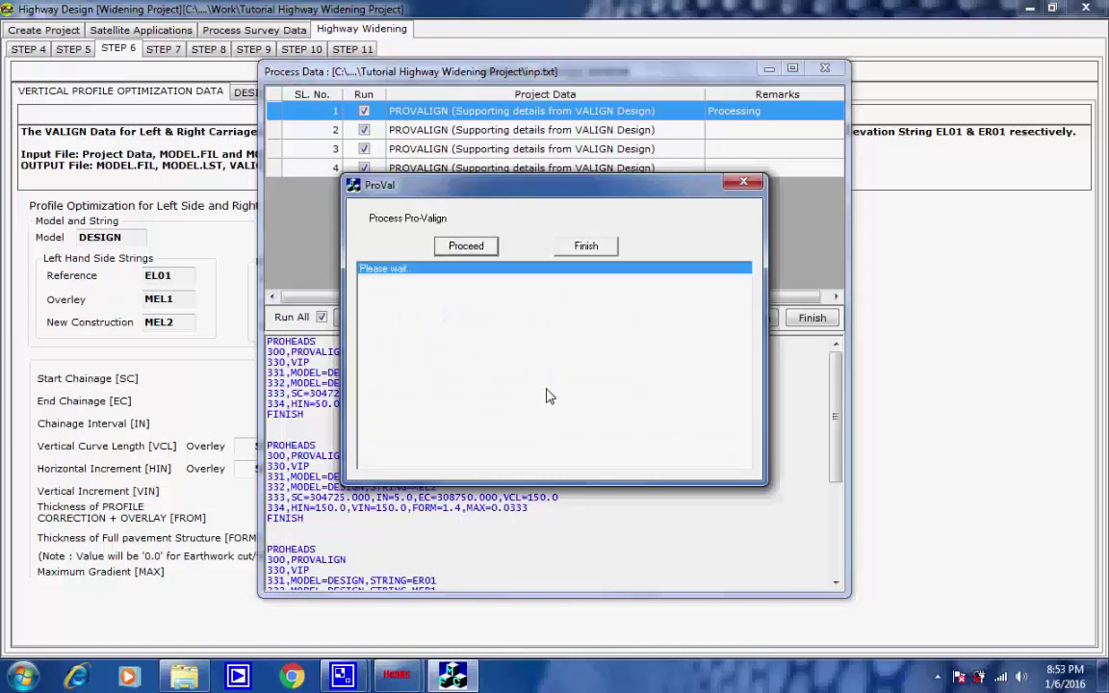
pyautogui.click(937, 676)
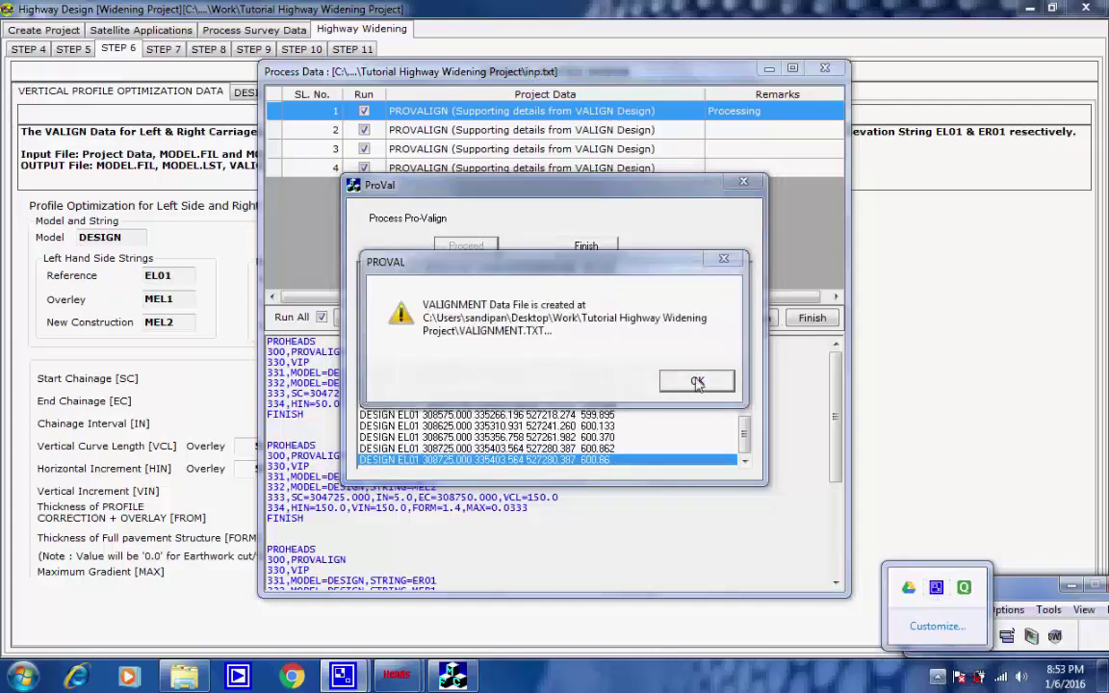
pyautogui.click(697, 382)
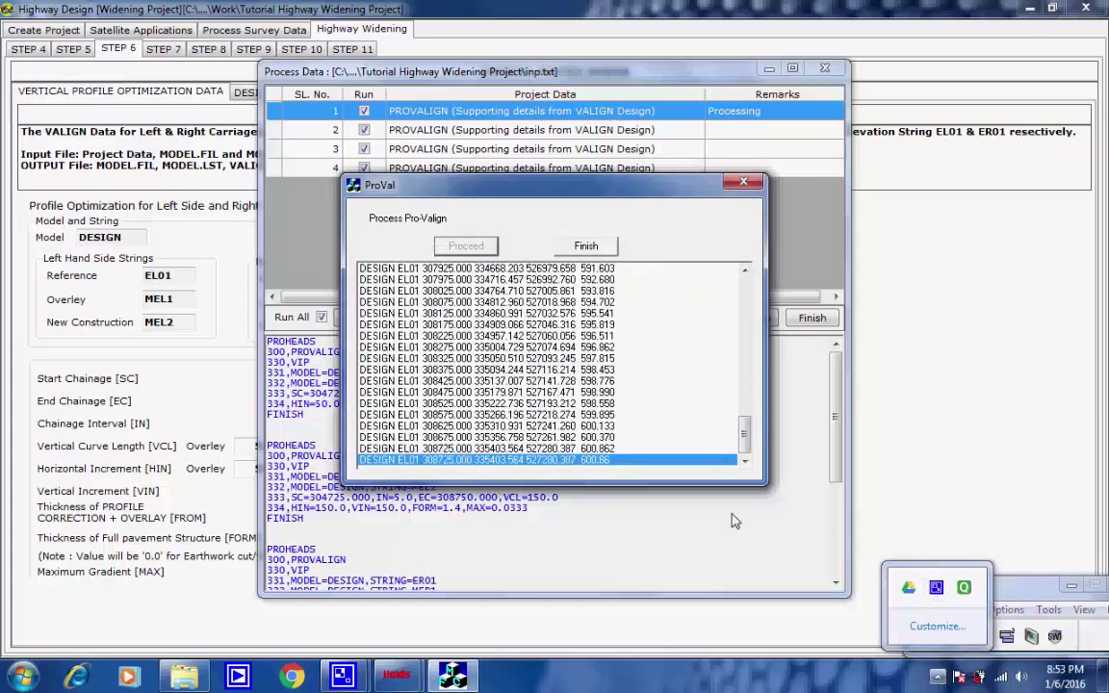
pyautogui.click(586, 246)
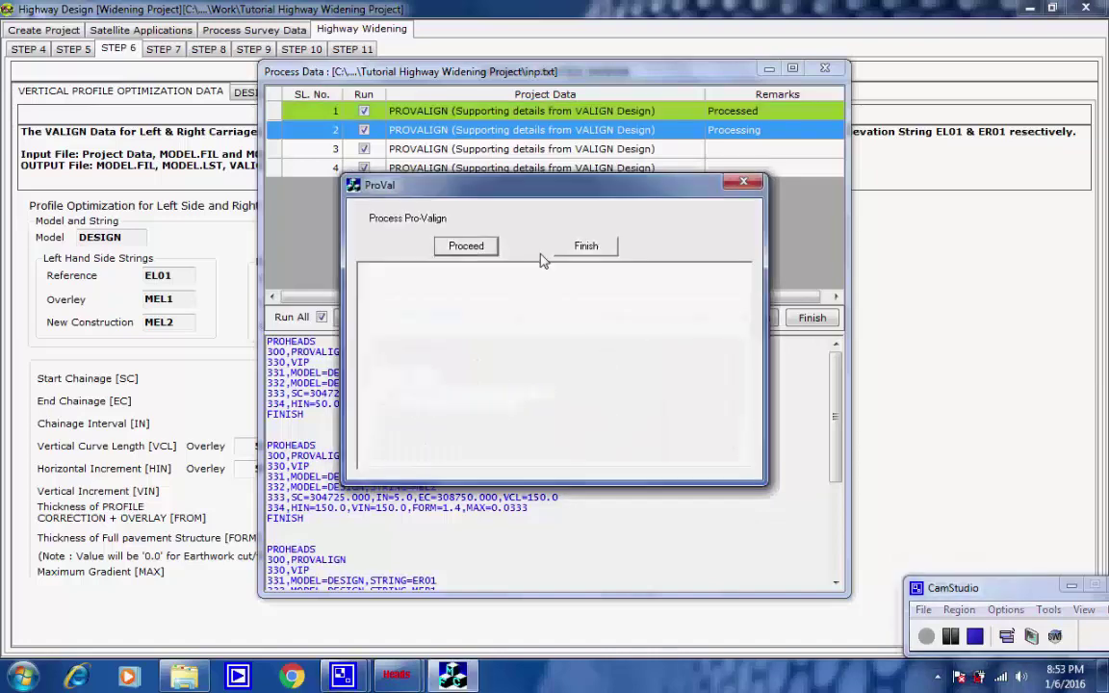
pyautogui.click(491, 248)
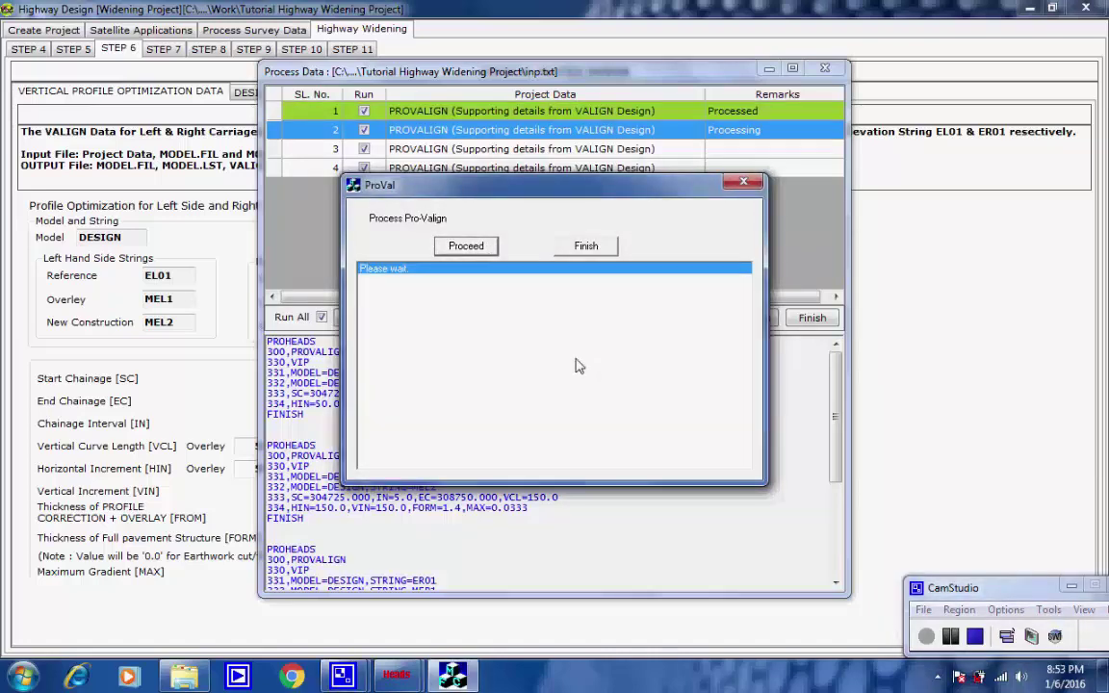
pyautogui.click(696, 378)
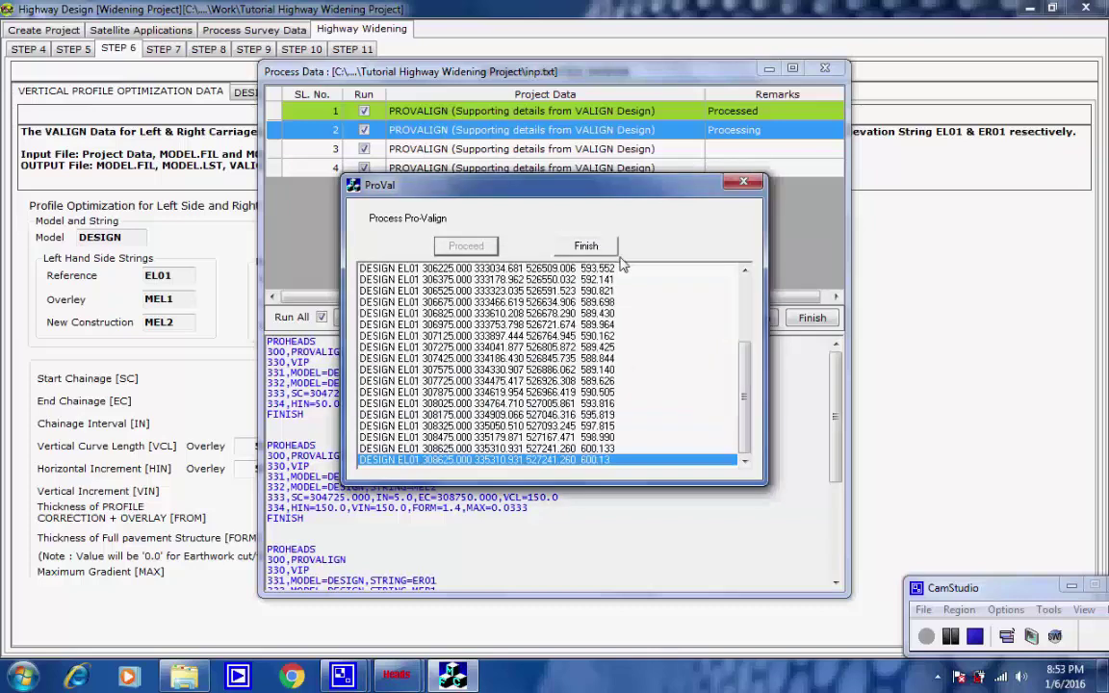
pyautogui.click(587, 247)
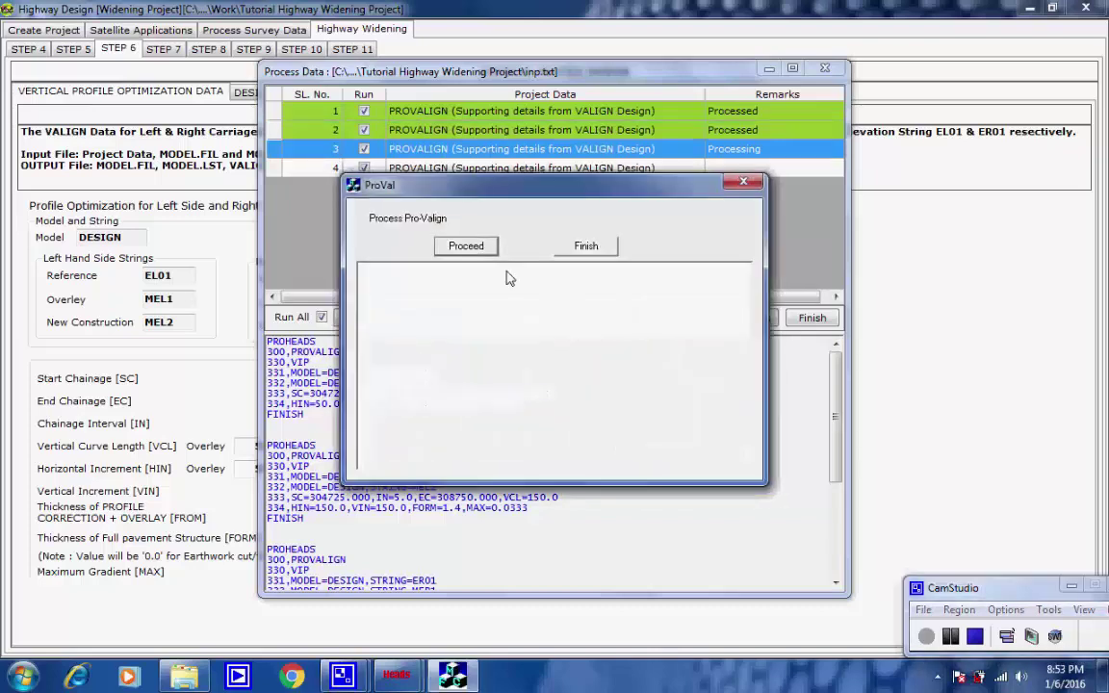
# Run both PROVALIGN processes for reference string ER01 and finish processing the profile optimization data
pyautogui.click(490, 250)
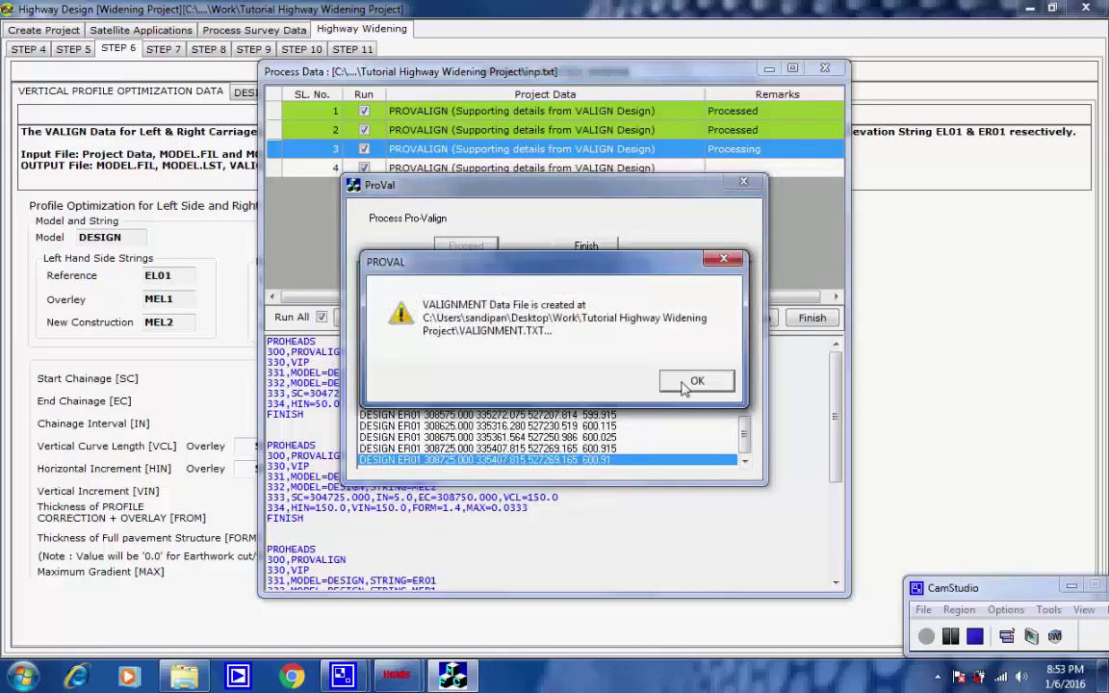
pyautogui.click(696, 378)
pyautogui.click(605, 249)
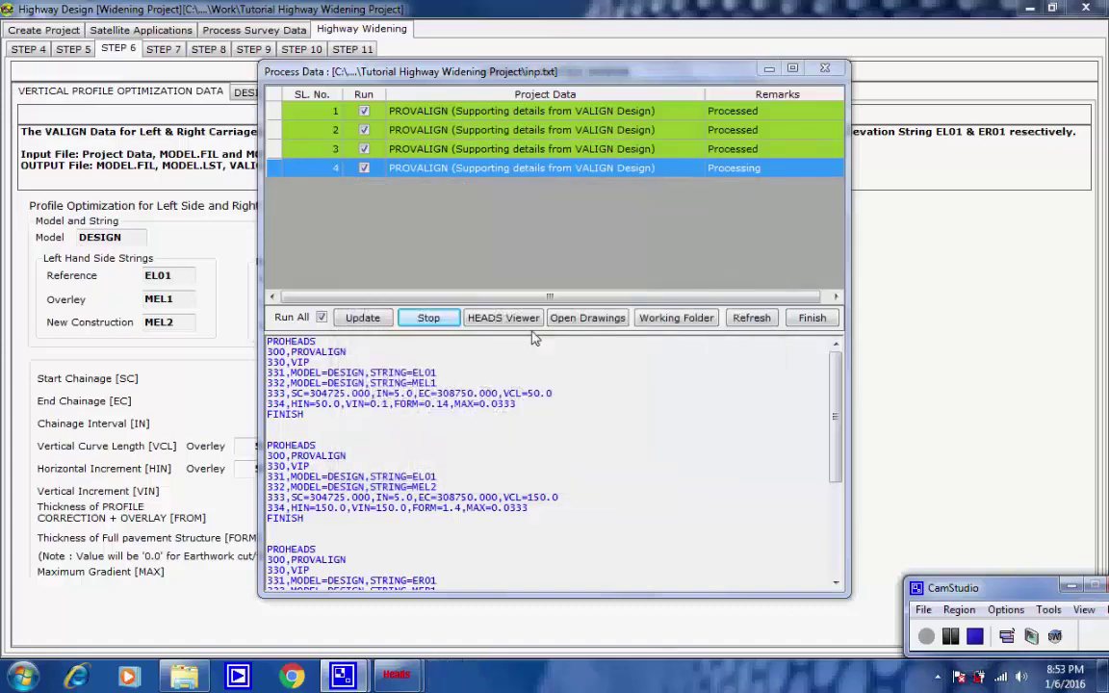
pyautogui.click(466, 246)
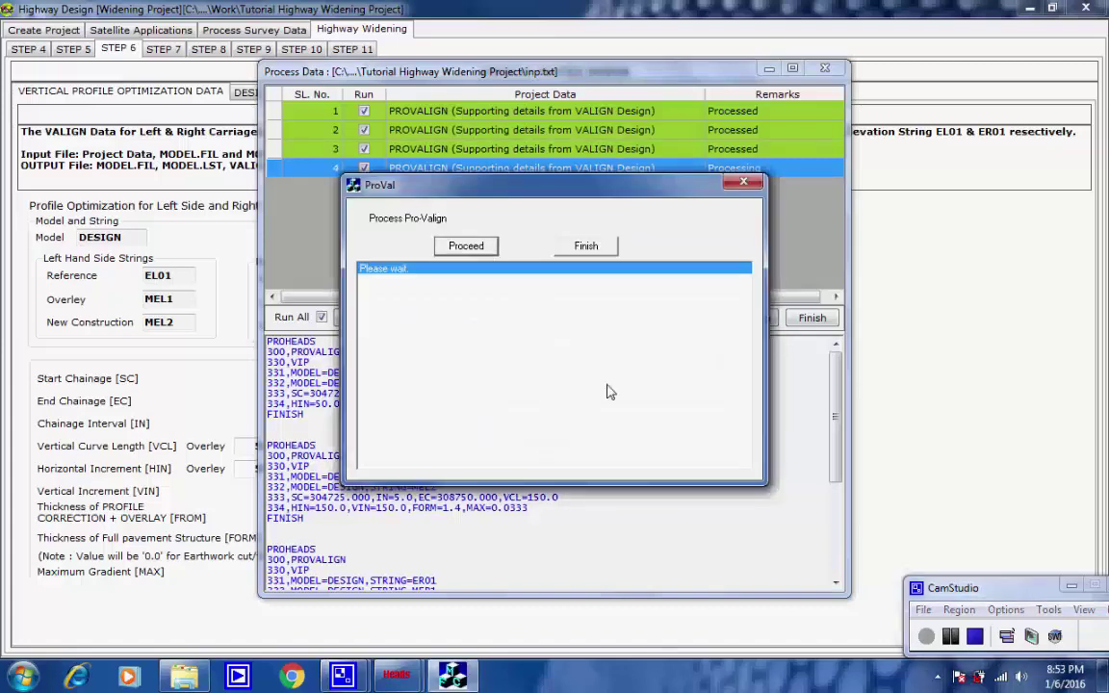
pyautogui.click(693, 379)
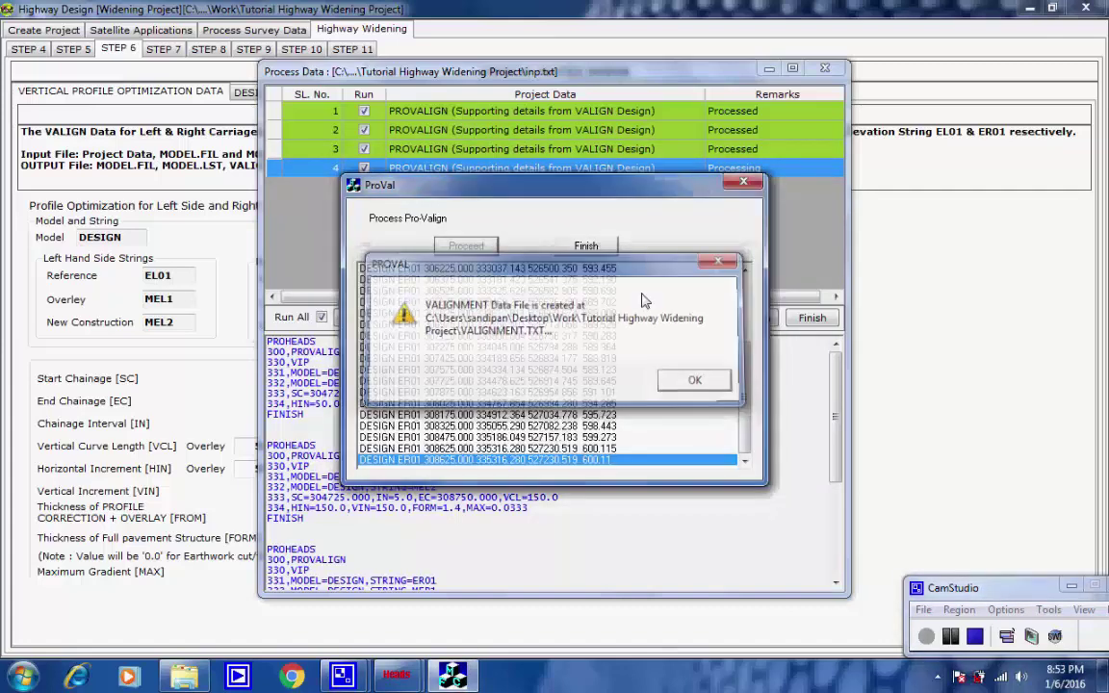
pyautogui.click(604, 248)
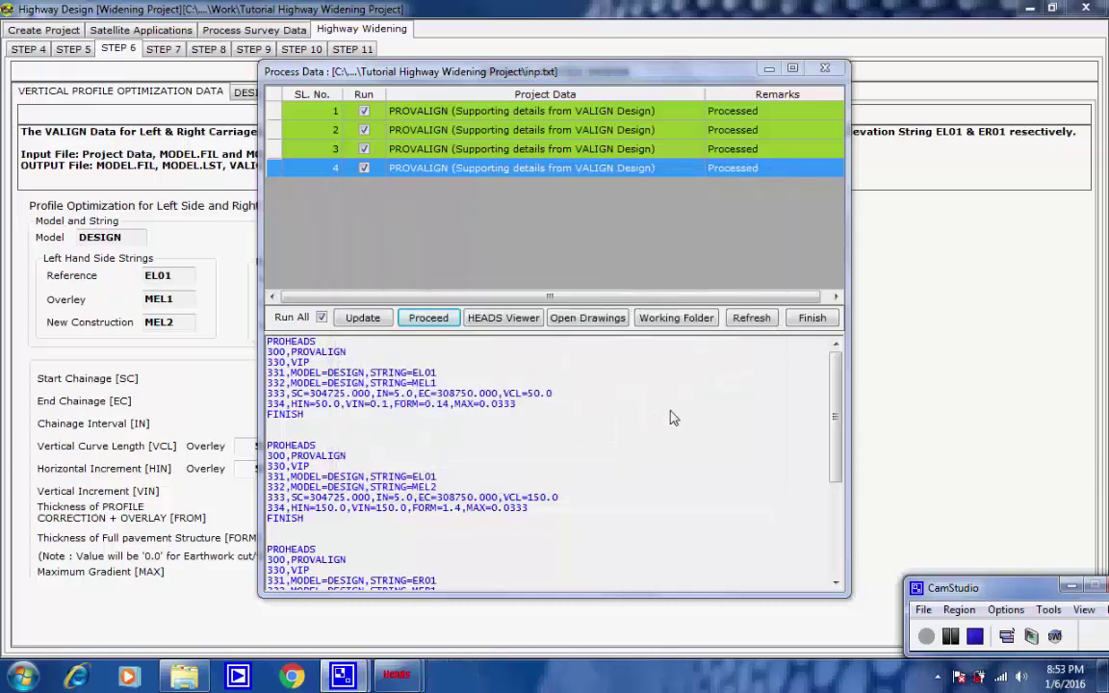
pyautogui.click(811, 318)
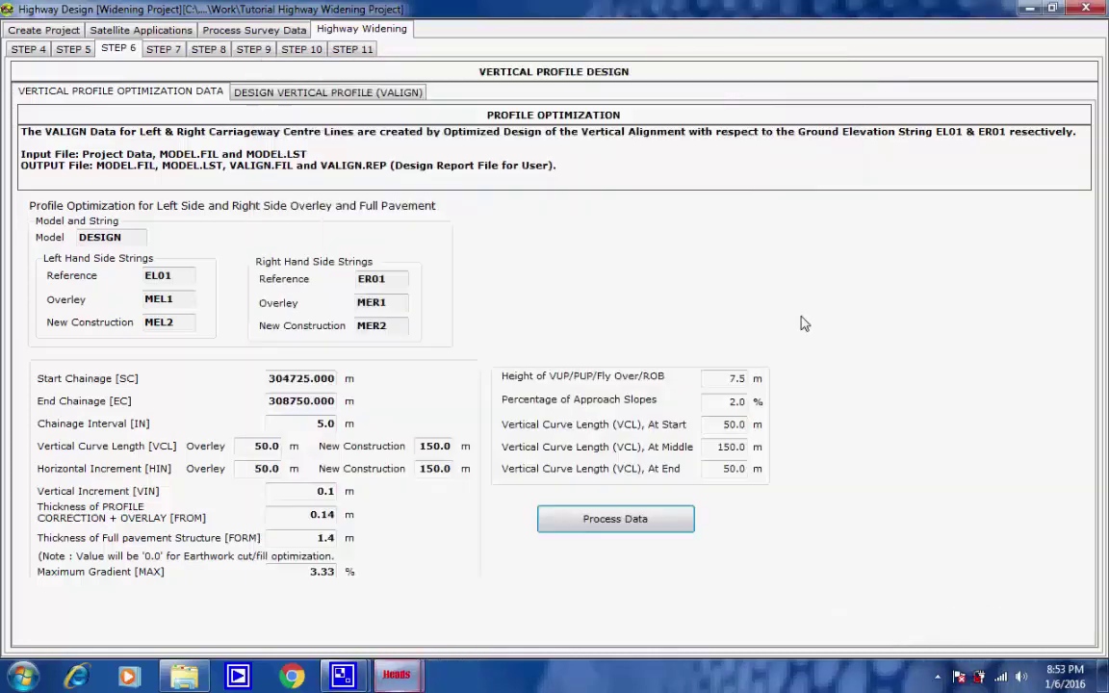
# Draw the ground long sections for the vertical profile design with an X scale of 1 and a Y scale of 10
pyautogui.click(324, 95)
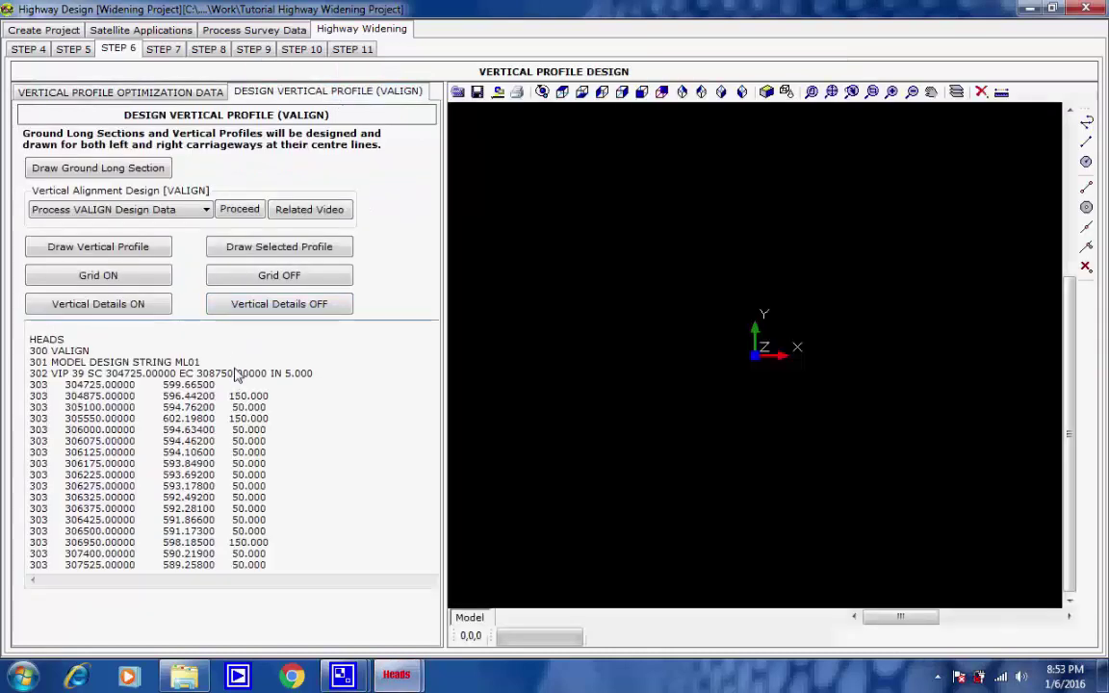
pyautogui.click(107, 170)
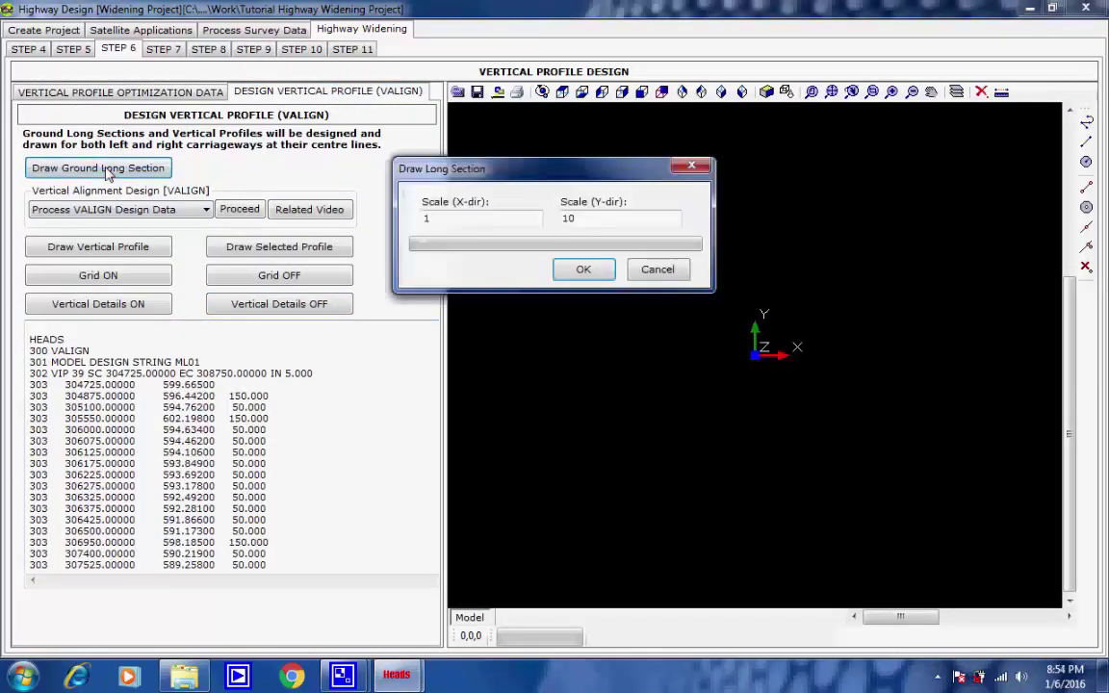
pyautogui.click(577, 272)
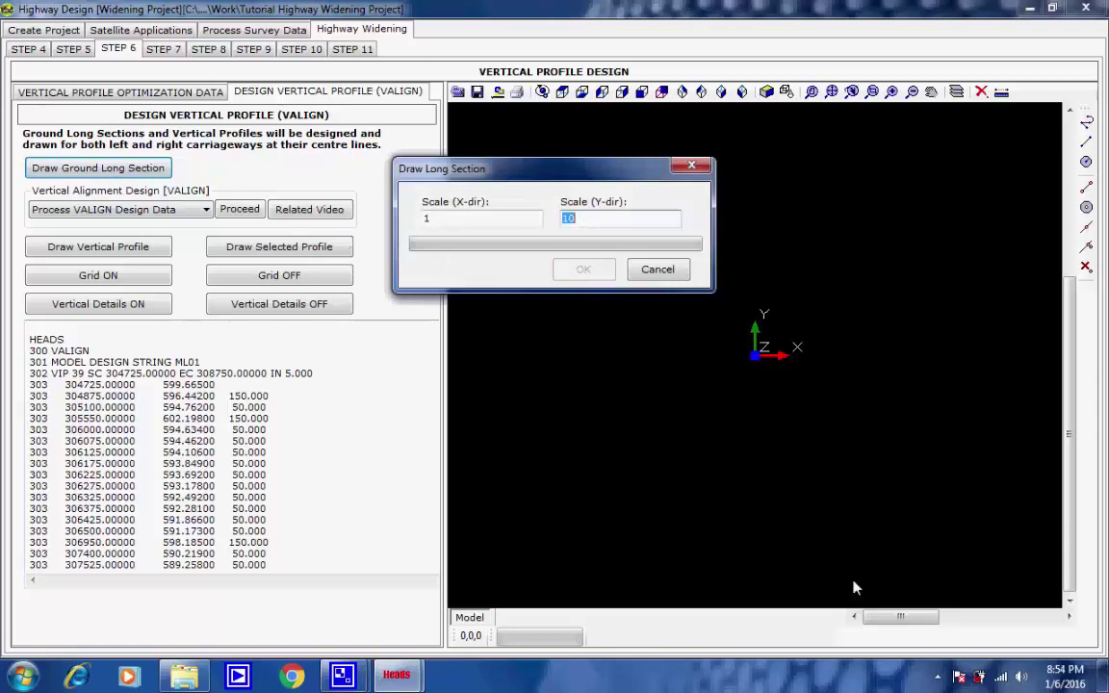
pyautogui.click(930, 676)
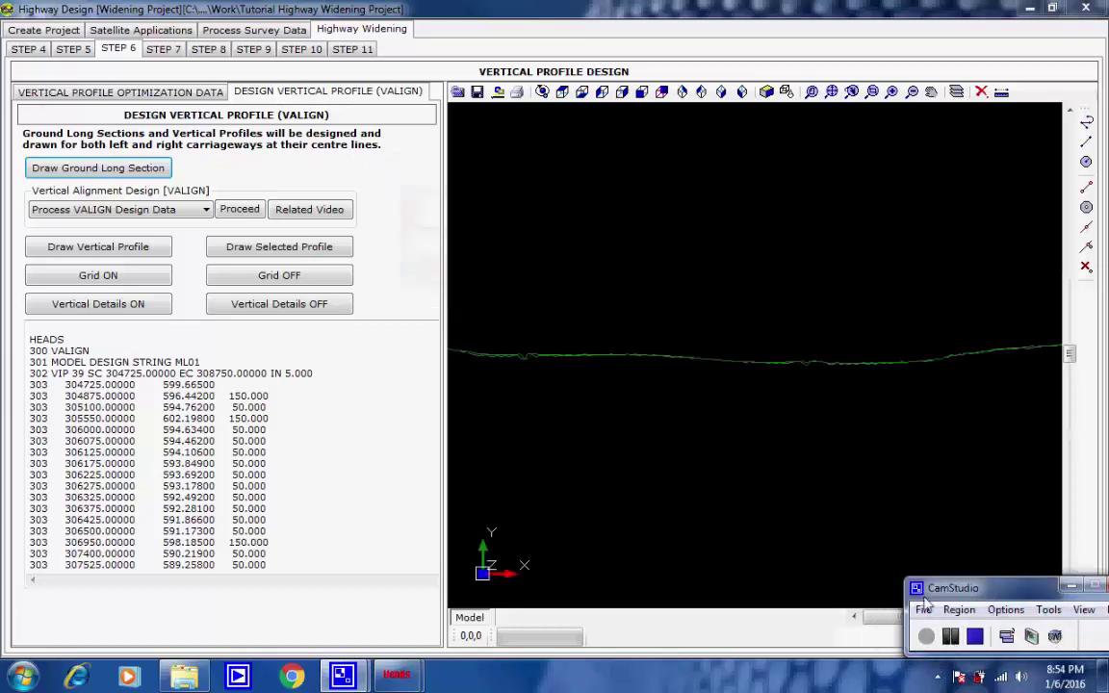
# Examine the drawn ground long sections of both carriageways in close-up and over their full length
pyautogui.click(771, 384)
pyautogui.scroll(4, 792, 381)
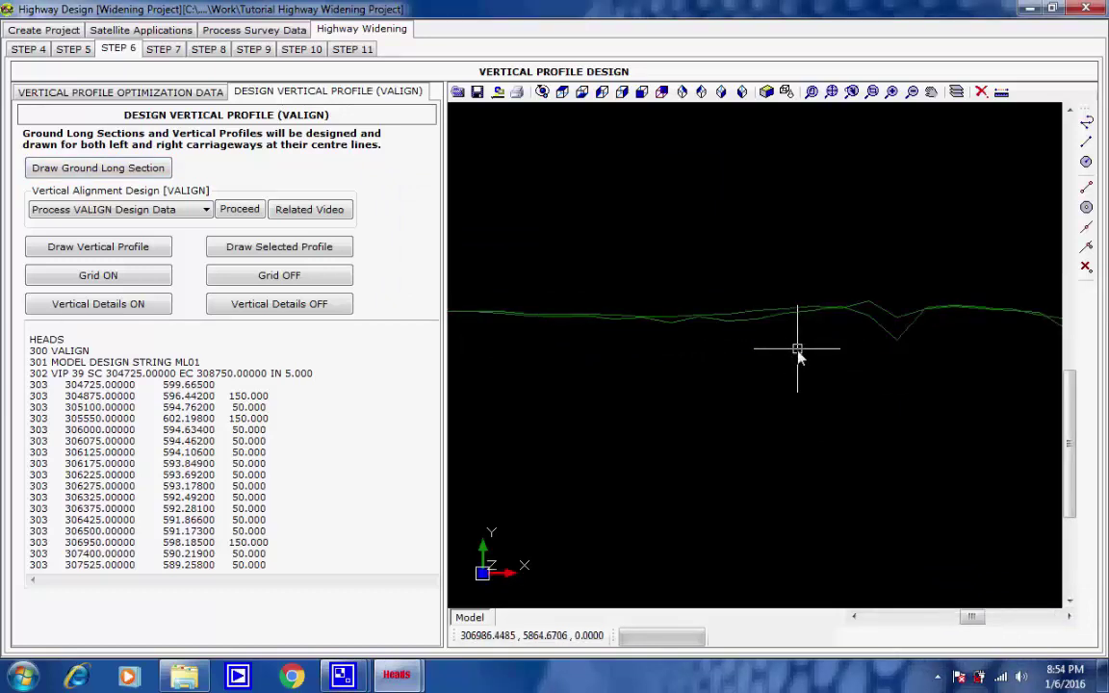
pyautogui.scroll(-1, 797, 352)
pyautogui.scroll(-1, 709, 389)
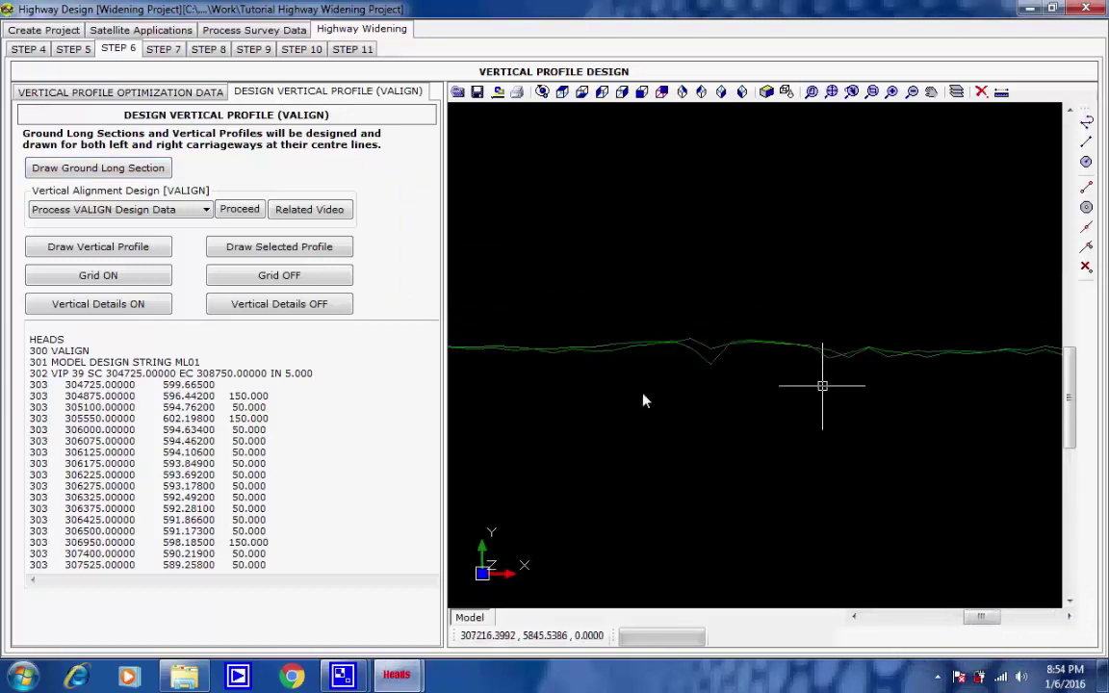
pyautogui.scroll(-1, 645, 395)
pyautogui.scroll(-3, 819, 390)
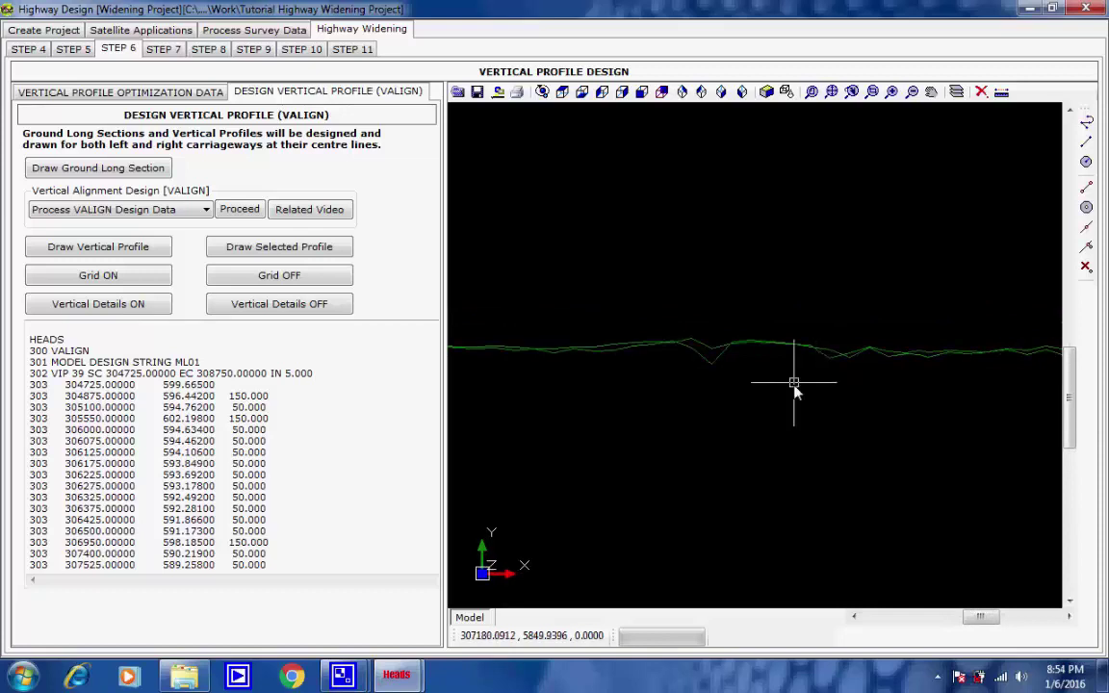
pyautogui.scroll(-2, 789, 393)
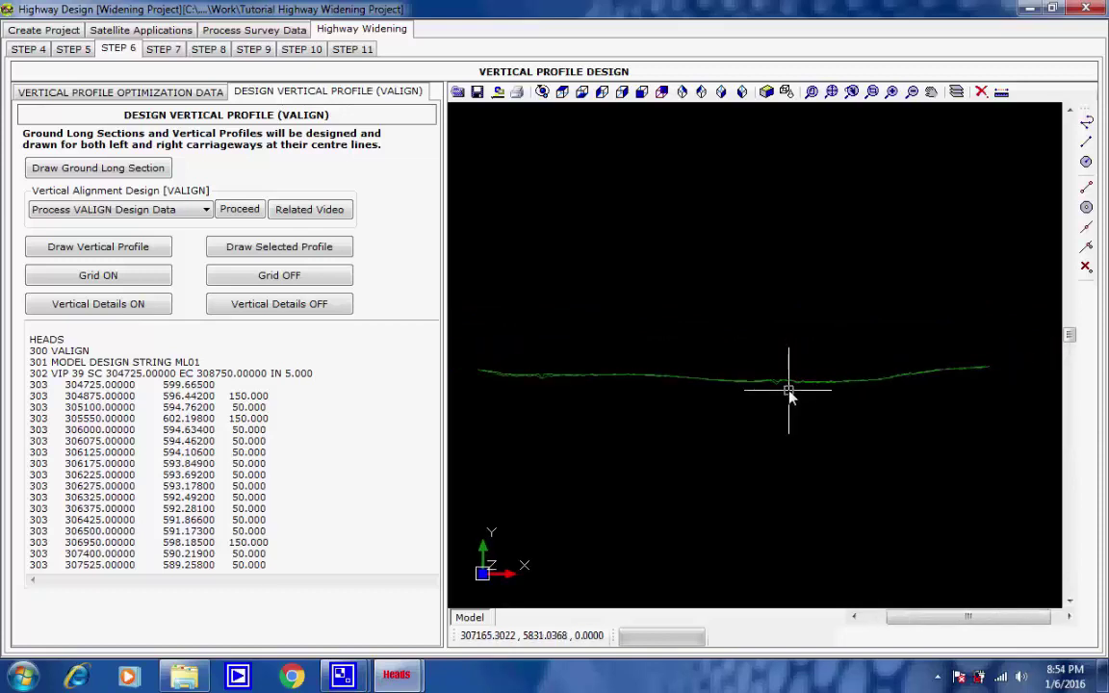
pyautogui.scroll(-1, 790, 395)
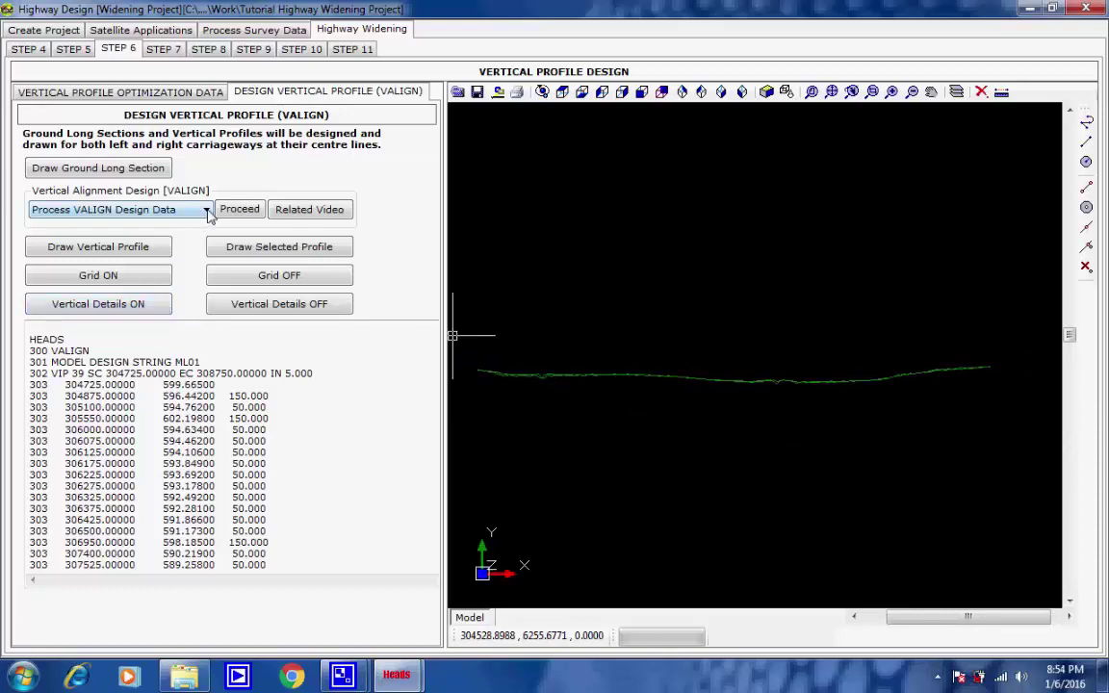
# Review the VALIGN design data for strings ML01 and MR01 of model DESIGN
pyautogui.moveTo(204, 364); pyautogui.dragTo(29, 363)
pyautogui.click(204, 364)
pyautogui.scroll(-12, 326, 437)
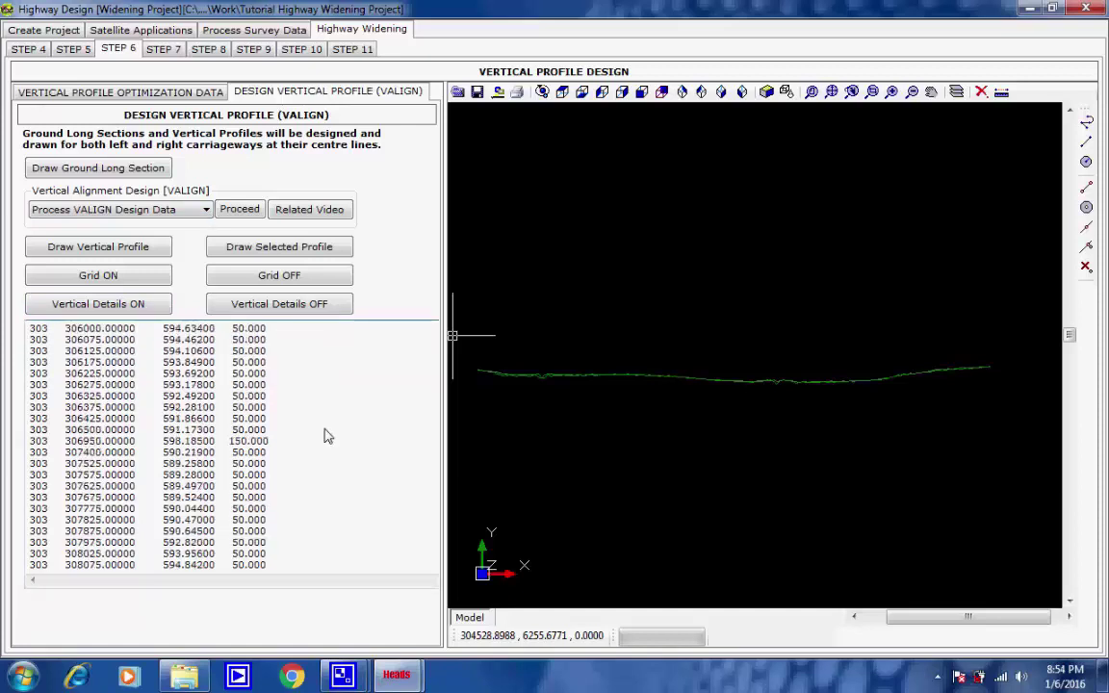
pyautogui.moveTo(217, 364); pyautogui.dragTo(50, 370)
pyautogui.click(253, 370)
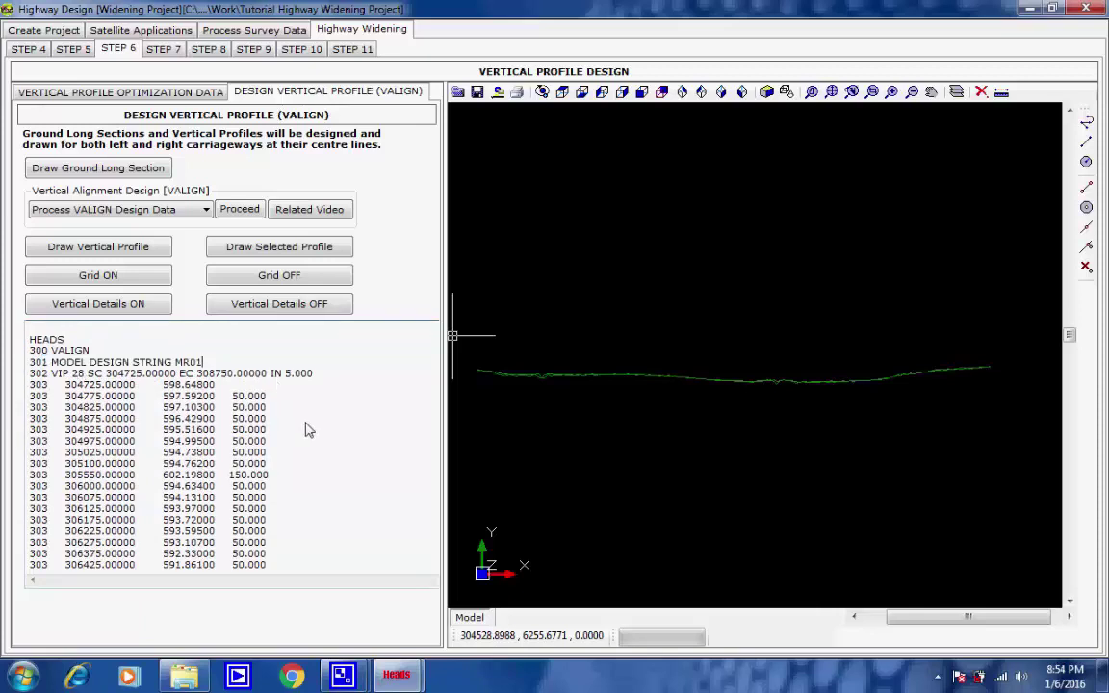
pyautogui.scroll(-15, 310, 419)
pyautogui.scroll(20, 310, 417)
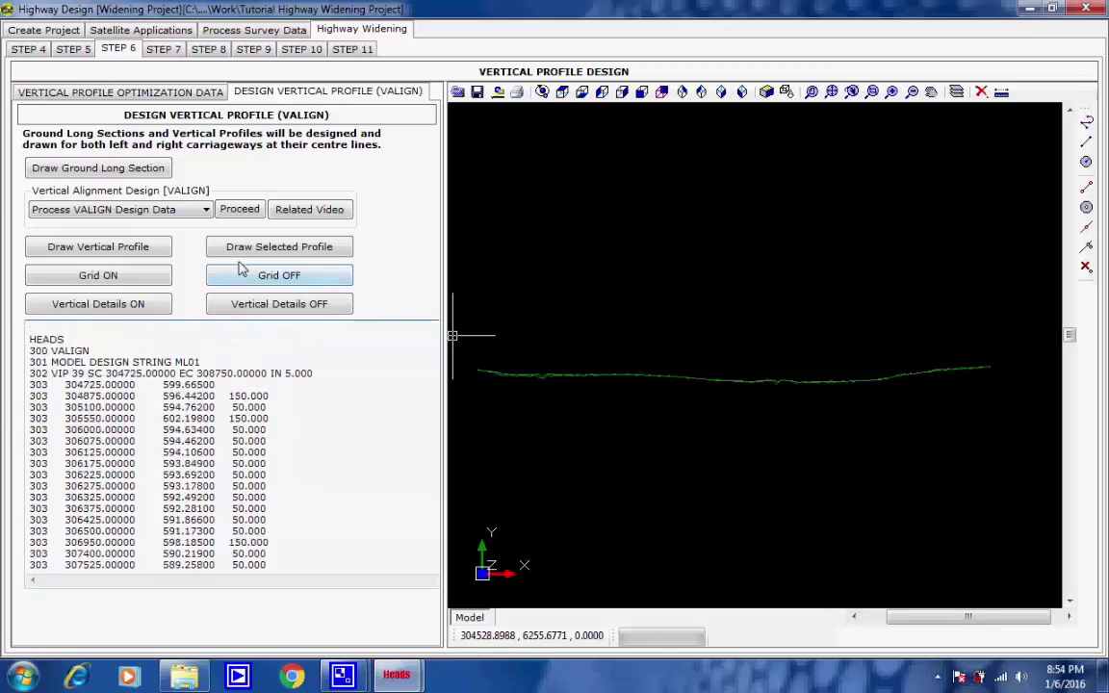
# Choose Process VALIGN Design Data for the vertical alignment and run the first VALIGN process through to its finish
pyautogui.click(206, 210)
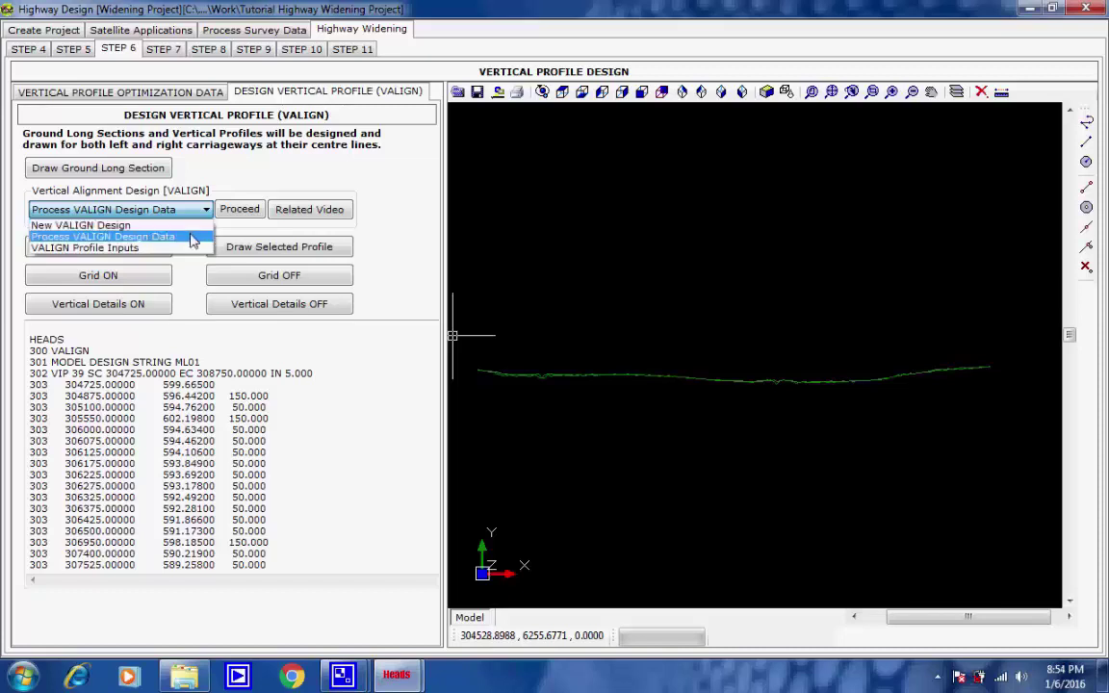
pyautogui.click(196, 236)
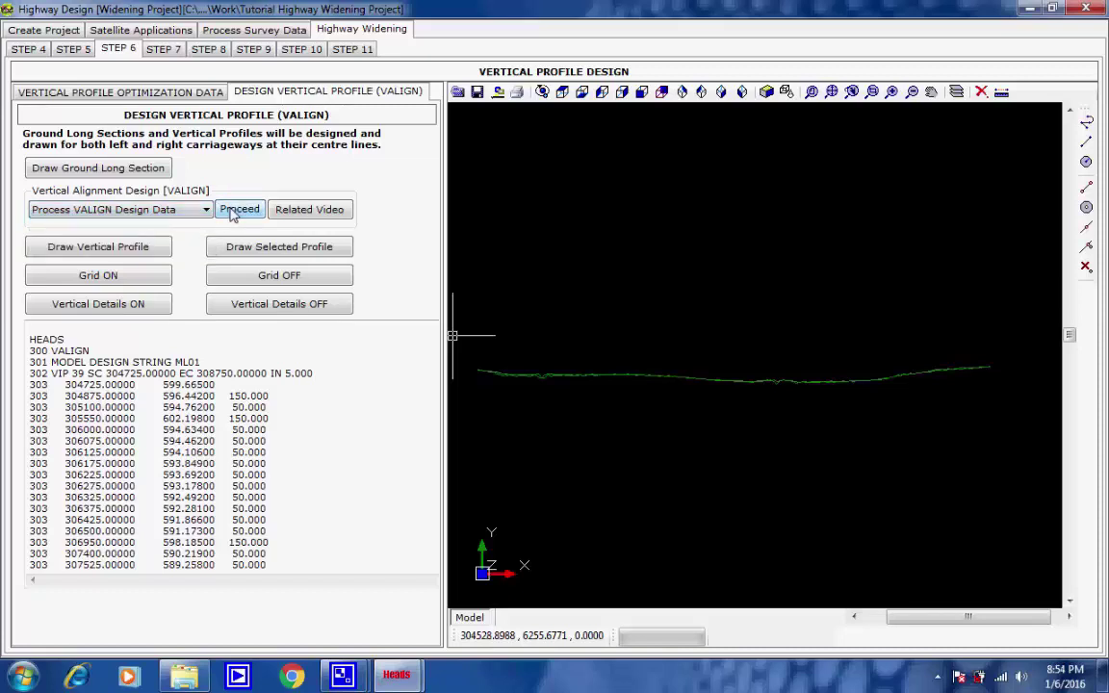
pyautogui.click(236, 210)
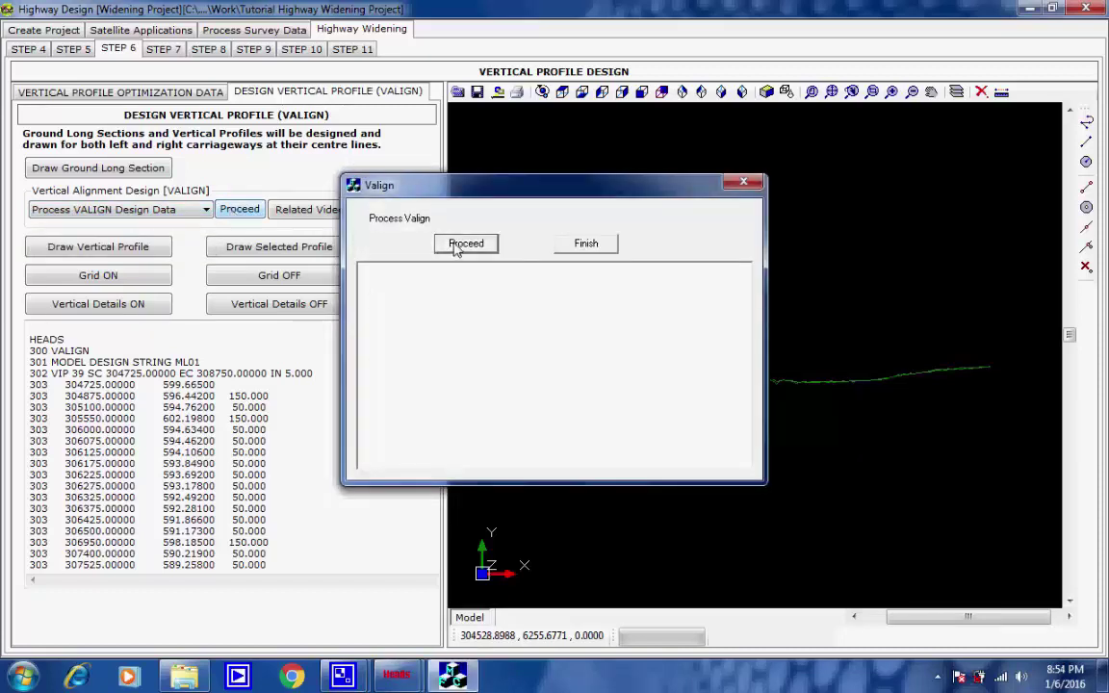
pyautogui.click(460, 244)
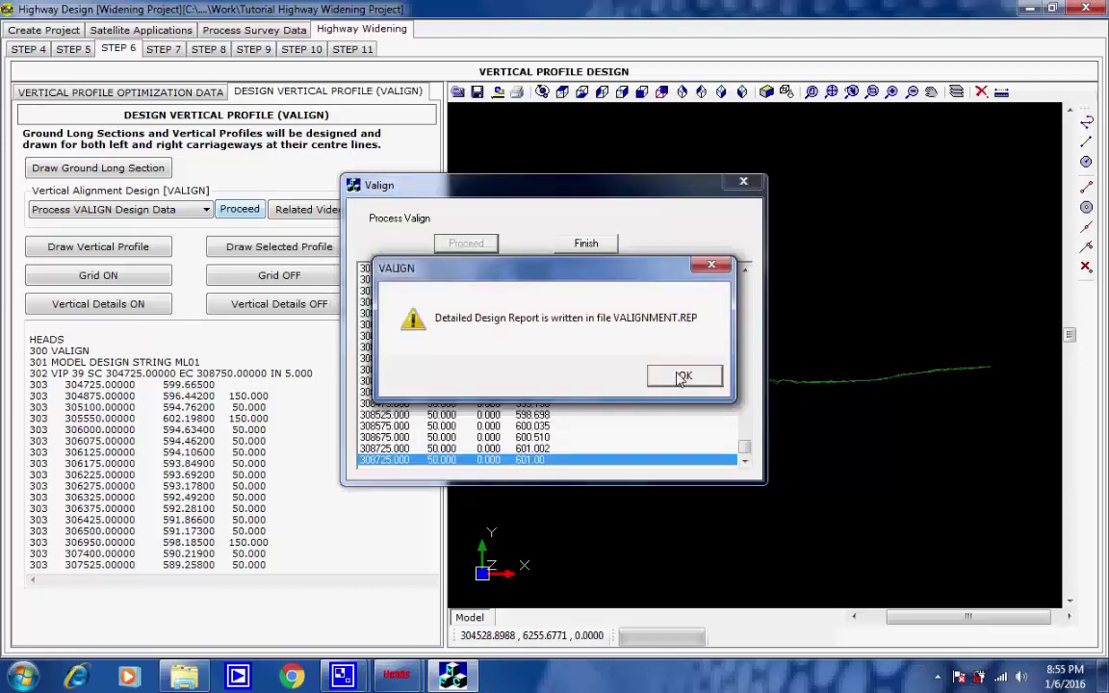
pyautogui.click(681, 375)
pyautogui.click(586, 243)
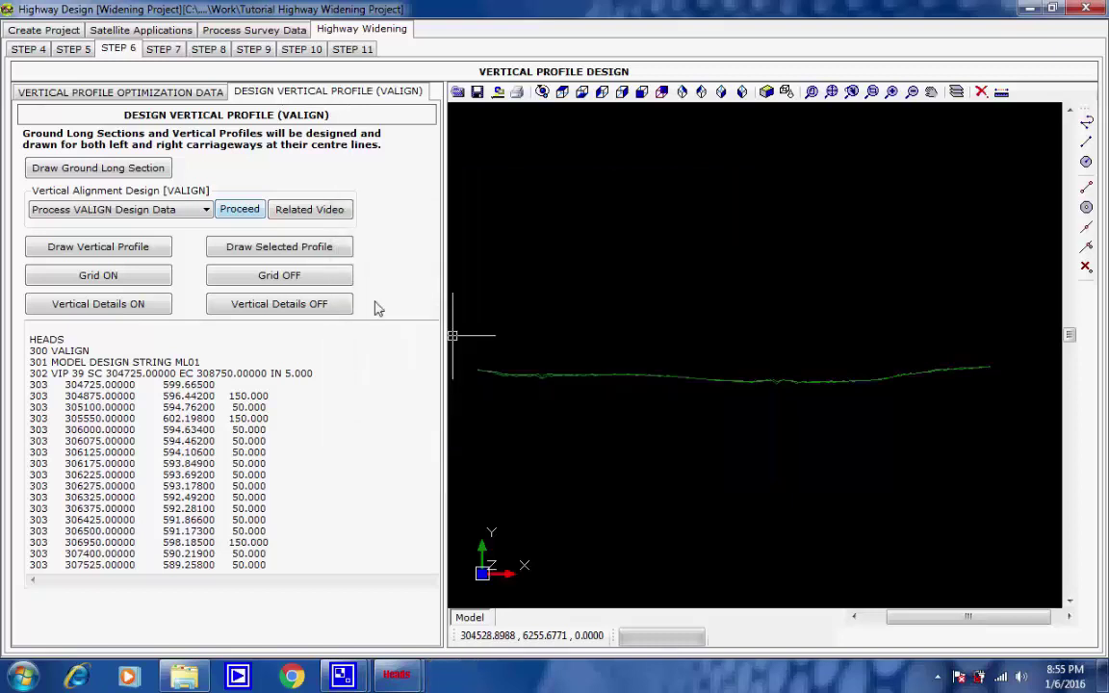
# Run the VALIGN process a second time on the vertical alignment design data and finish it
pyautogui.click(240, 209)
pyautogui.click(465, 243)
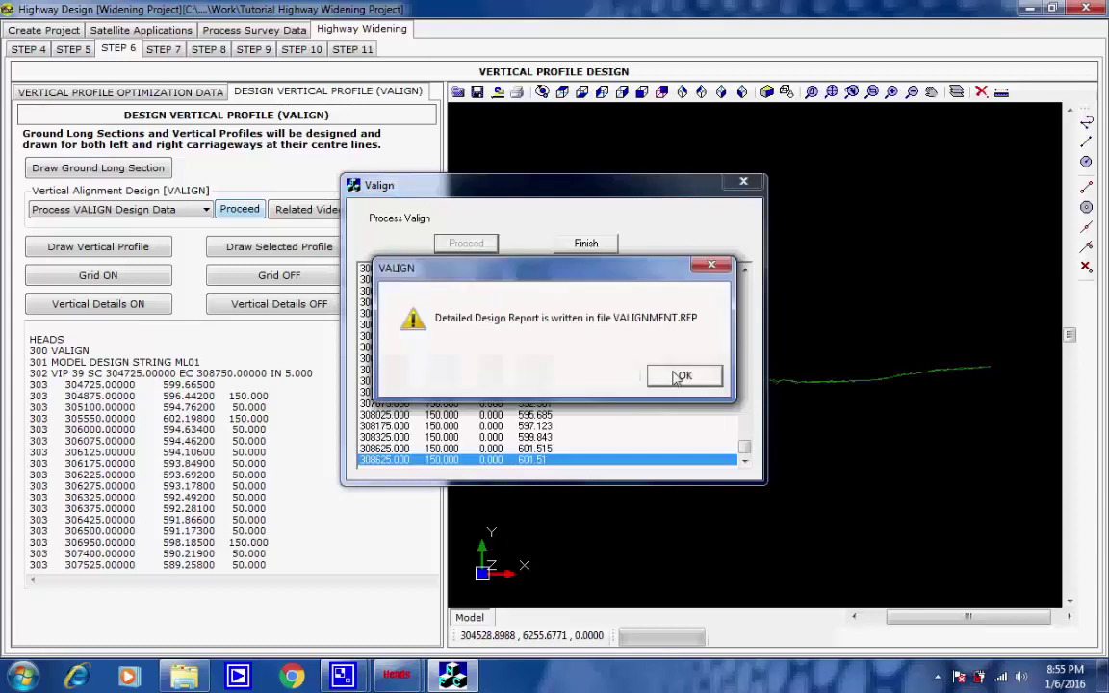
pyautogui.click(678, 375)
pyautogui.click(588, 245)
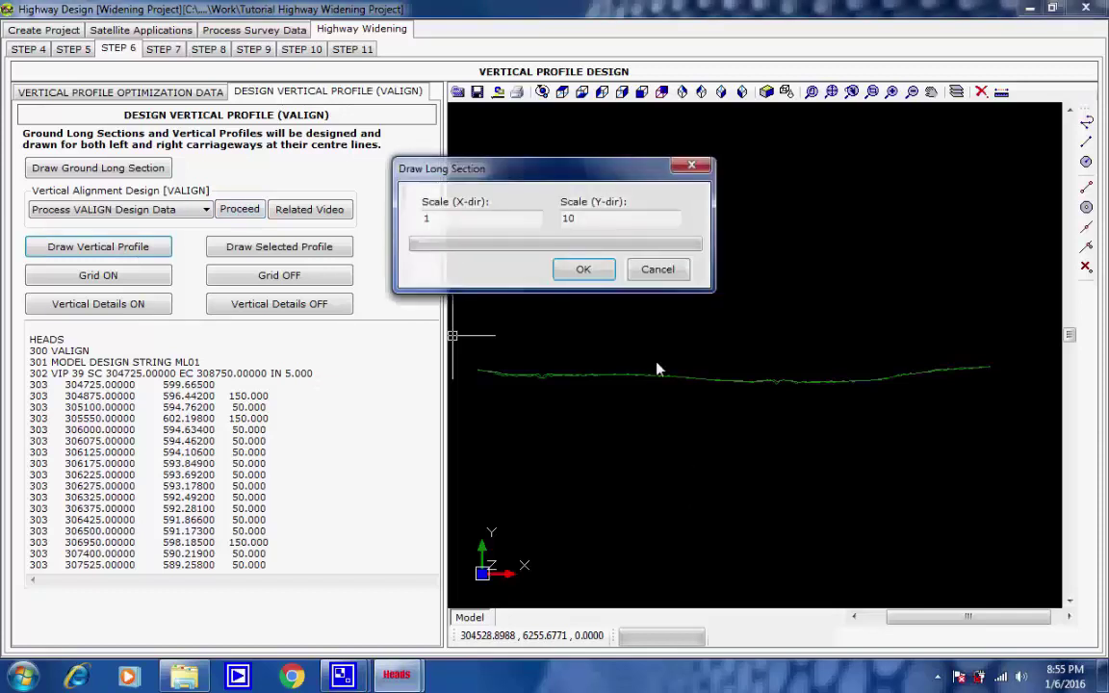
# Draw the vertical profile at scale 1 in X and 10 in Y and turn on its grid
pyautogui.click(590, 271)
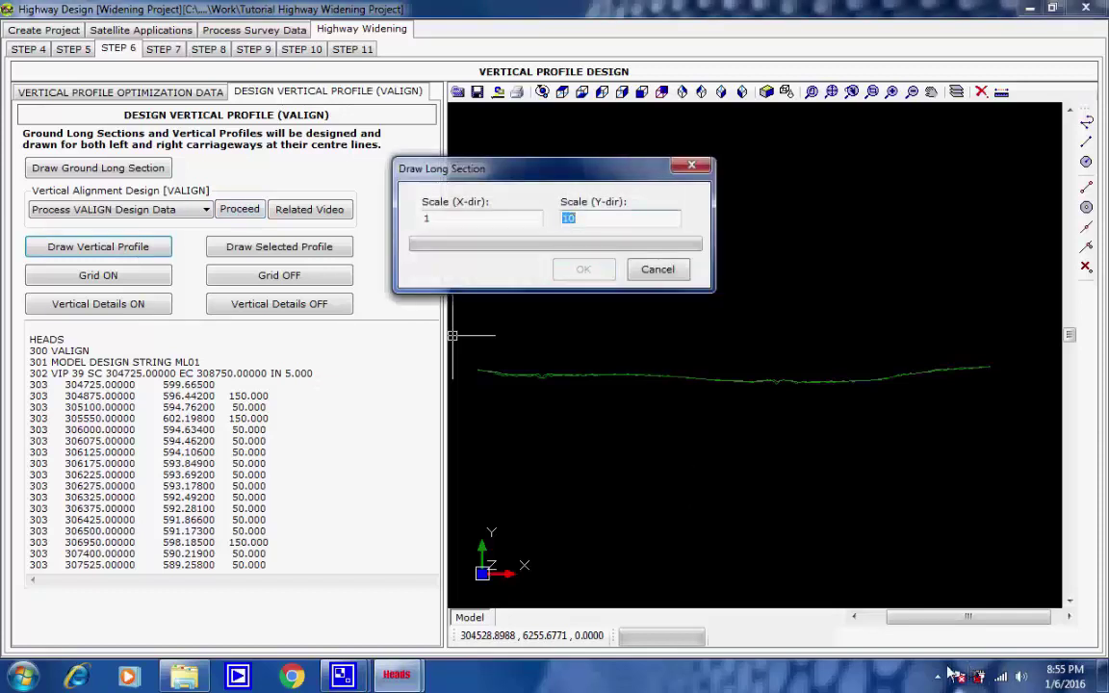
pyautogui.click(938, 677)
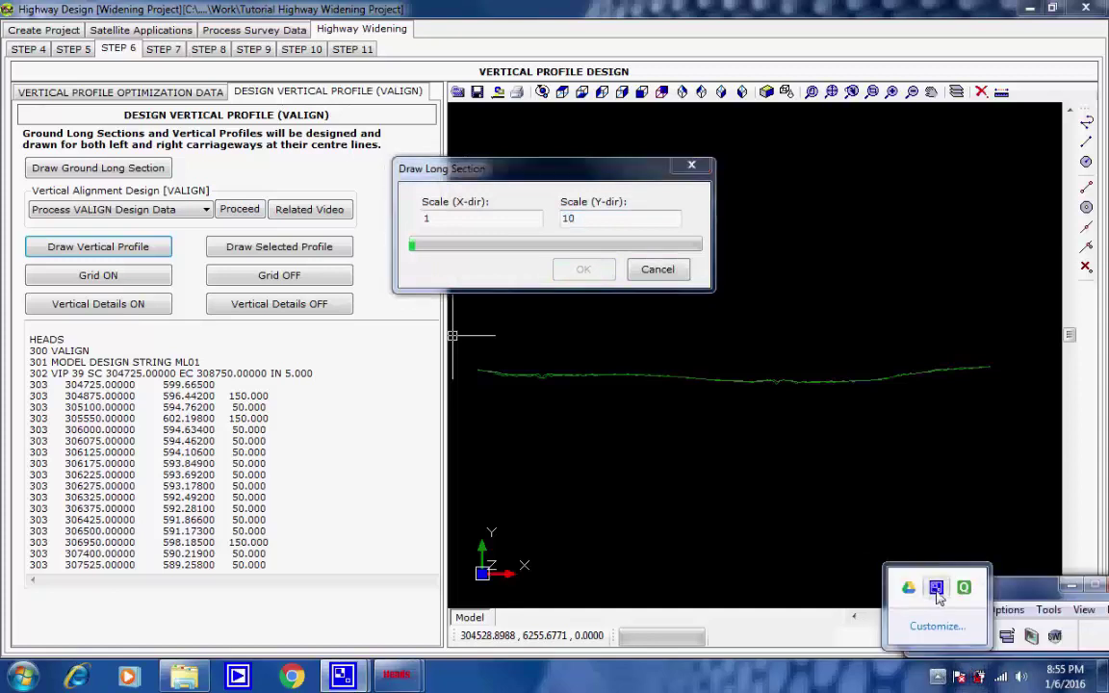
pyautogui.click(1092, 636)
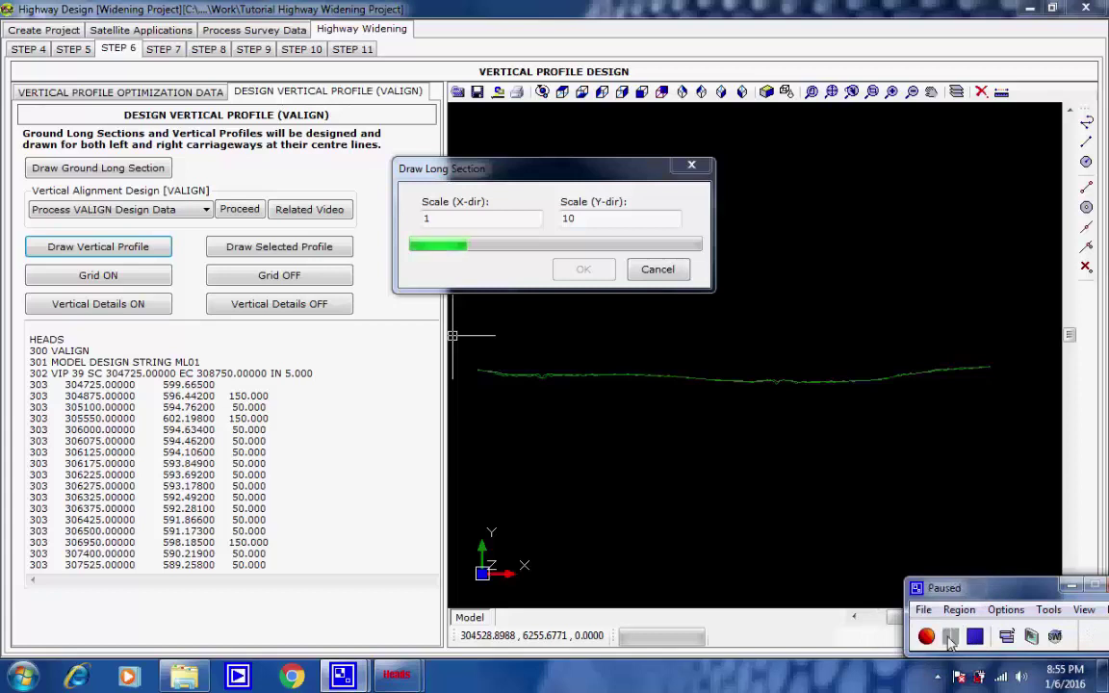
pyautogui.click(130, 279)
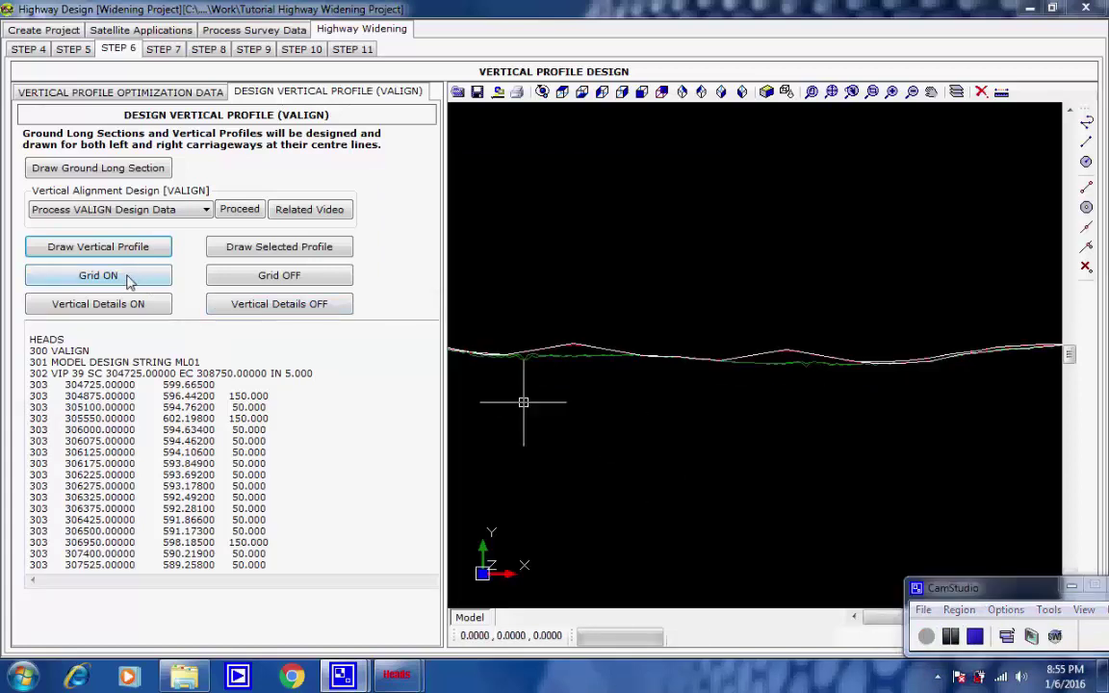
pyautogui.click(674, 318)
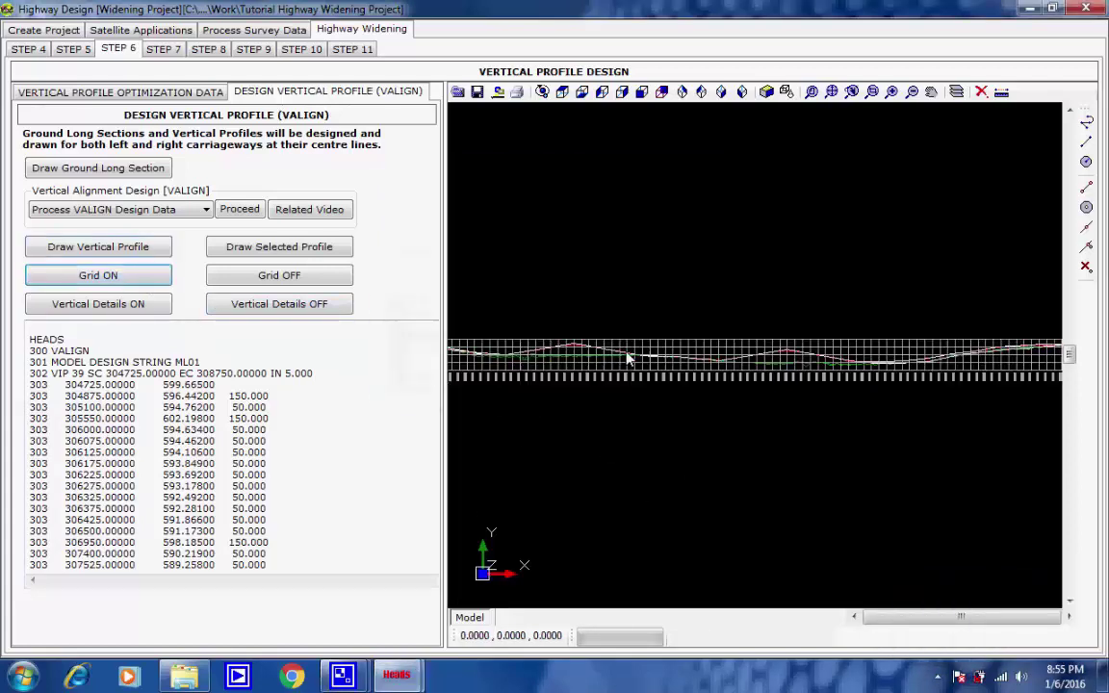
# Turn on the vertical details for string ML01 of model DESIGN with a text size of 5 mm
pyautogui.click(149, 306)
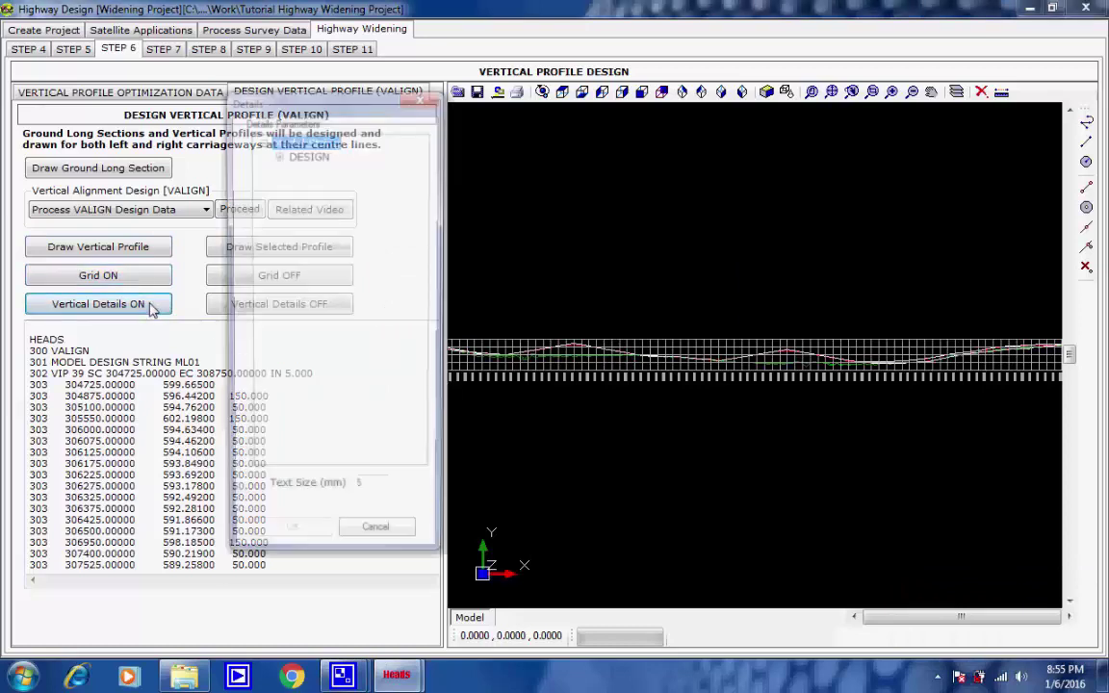
pyautogui.click(277, 154)
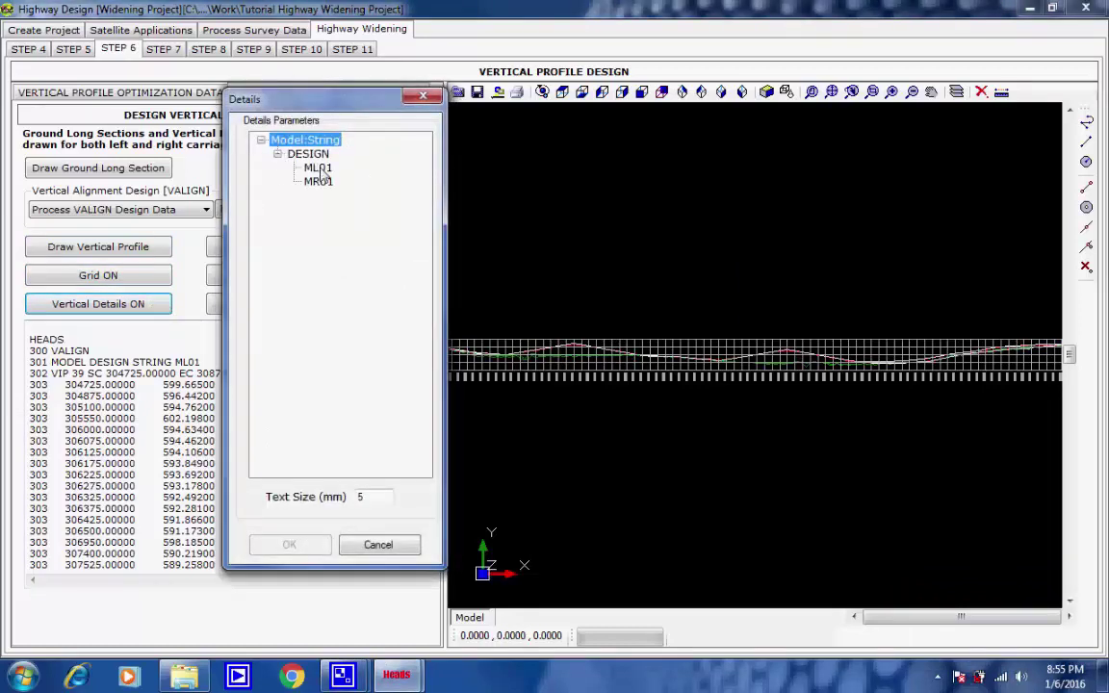
pyautogui.click(318, 168)
pyautogui.moveTo(367, 501); pyautogui.dragTo(352, 506)
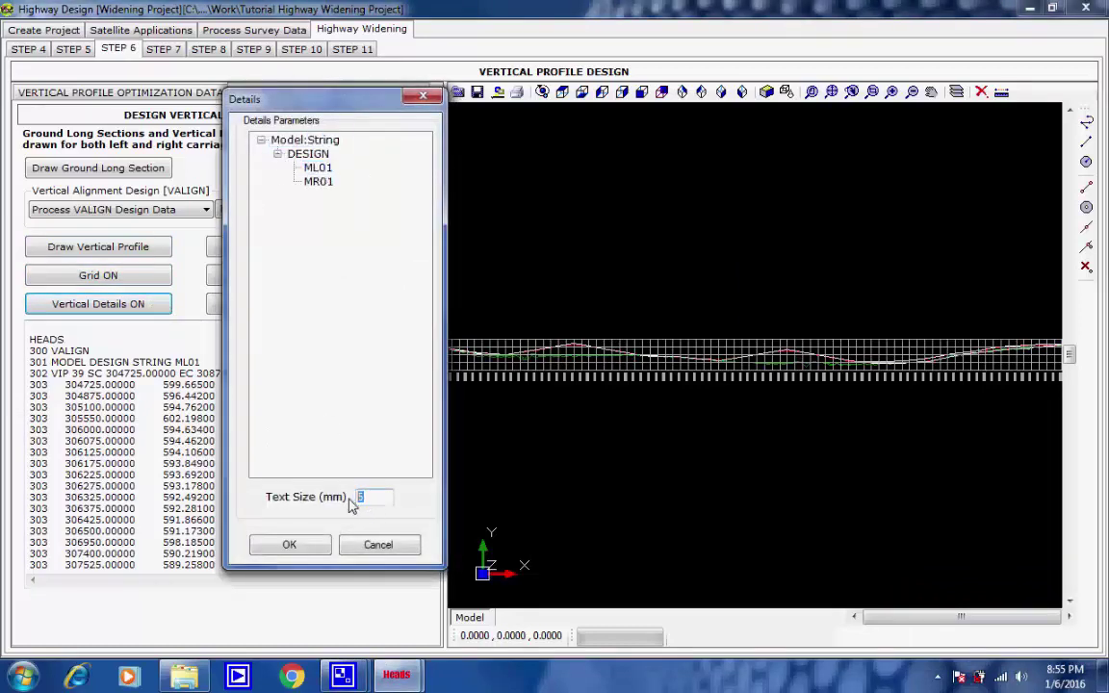
pyautogui.click(291, 545)
# Examine the vertical curve details labelled on the profile at VIP chainages 305100 and 305550
pyautogui.scroll(5, 500, 354)
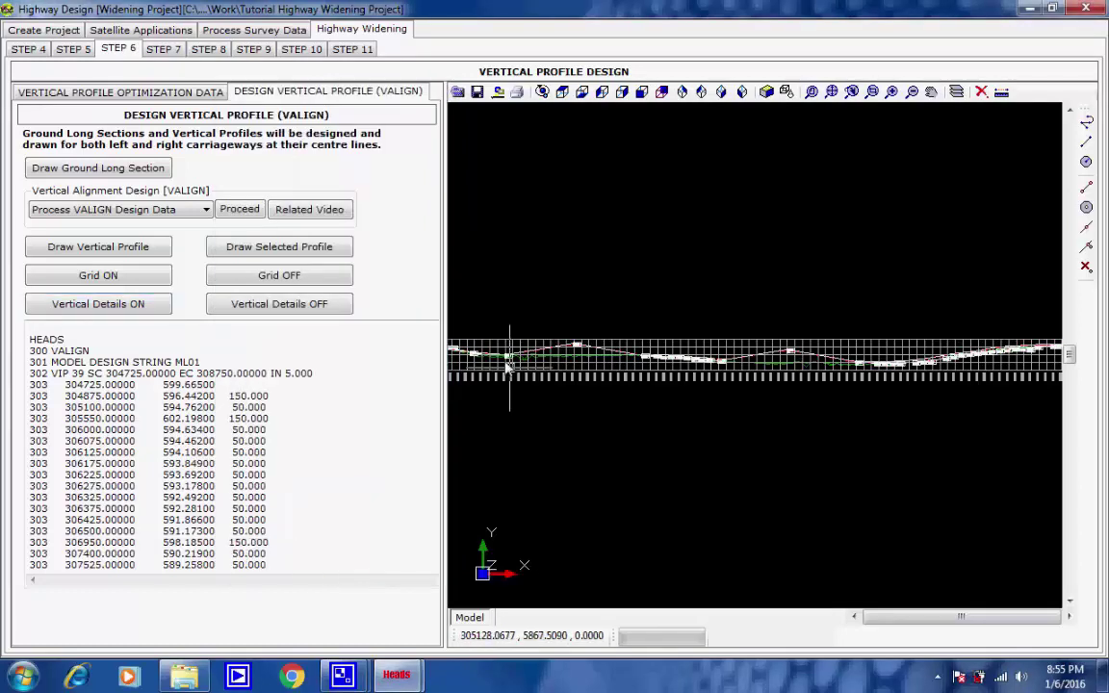
pyautogui.scroll(3, 511, 355)
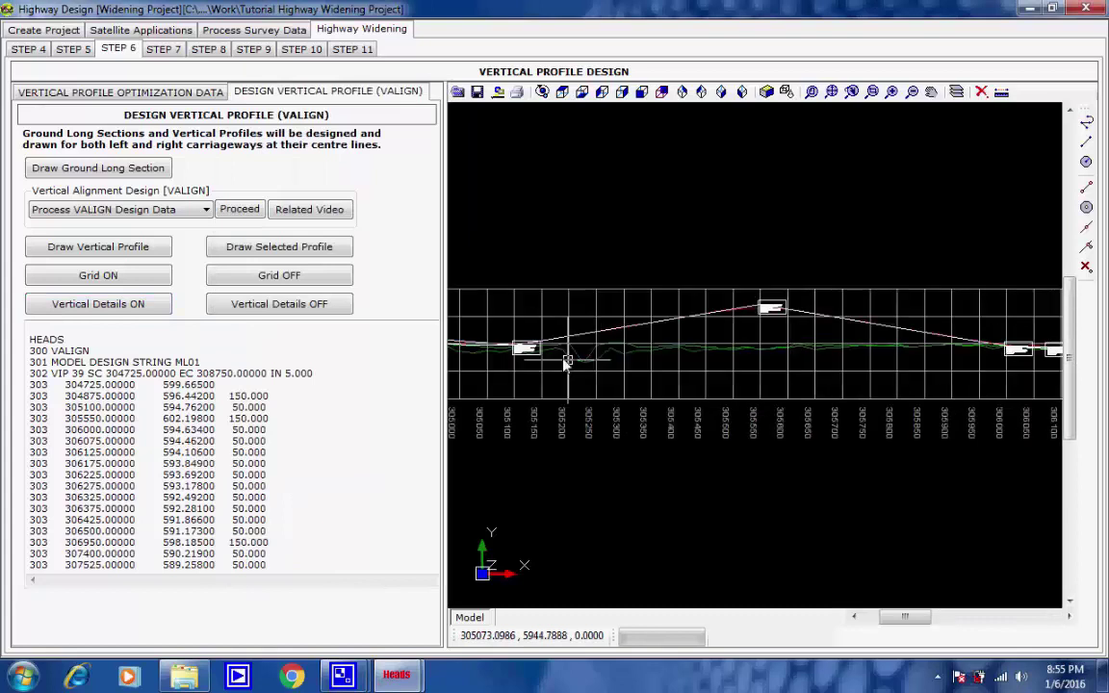
pyautogui.scroll(3, 527, 355)
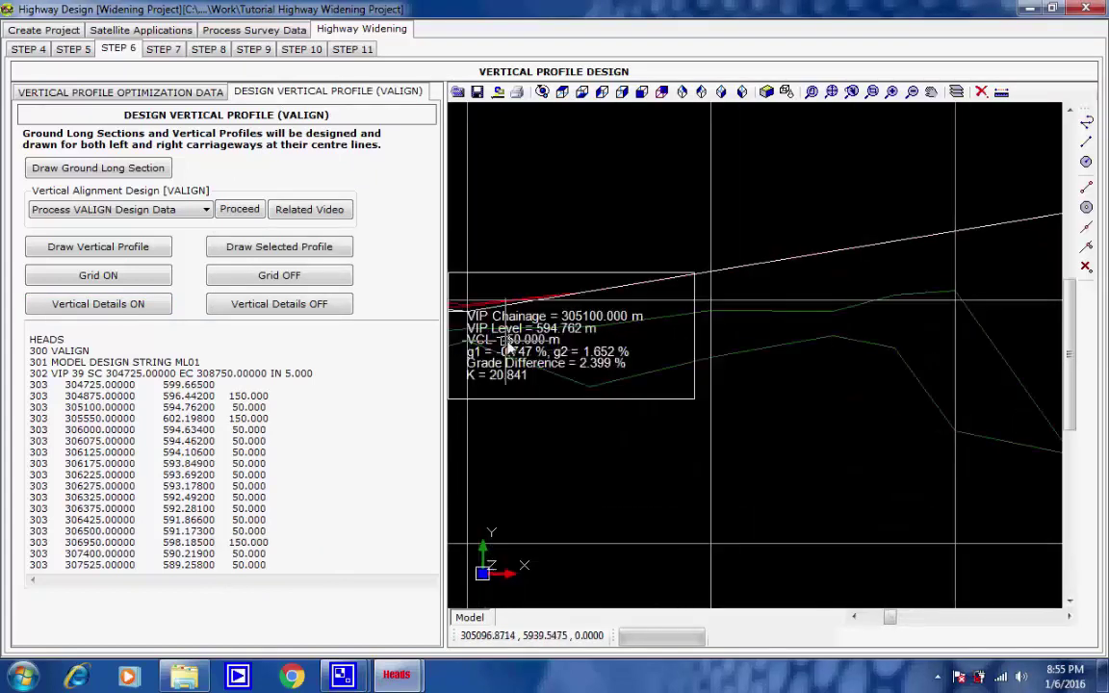
pyautogui.scroll(-1, 674, 351)
pyautogui.scroll(-3, 732, 352)
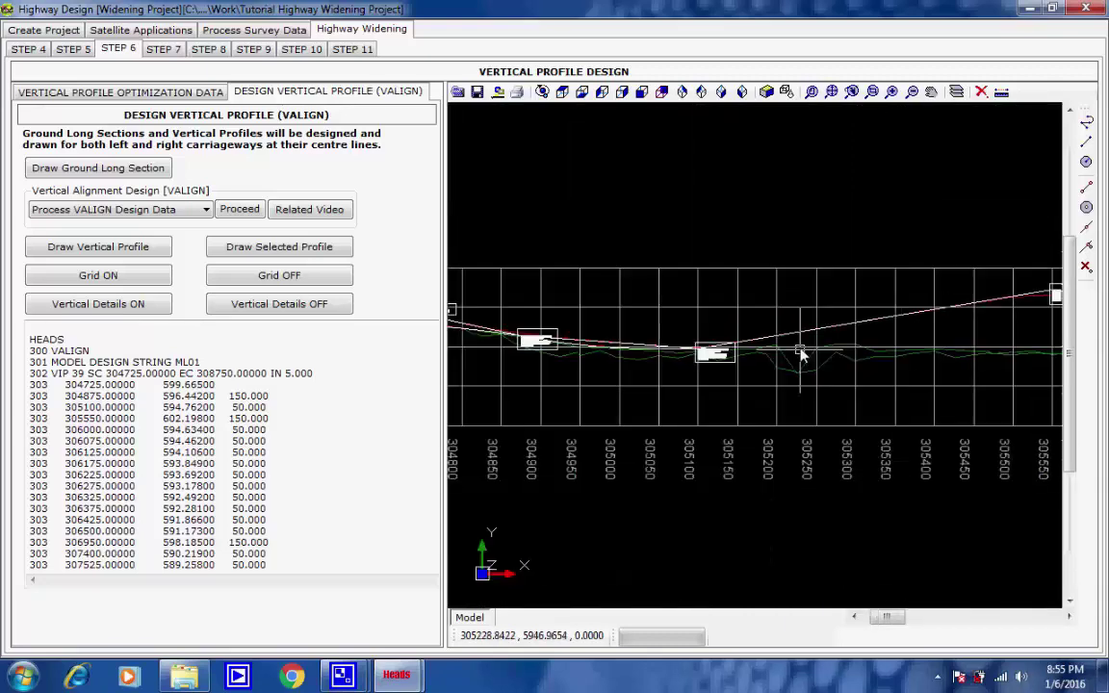
pyautogui.scroll(-1, 848, 345)
pyautogui.scroll(5, 893, 339)
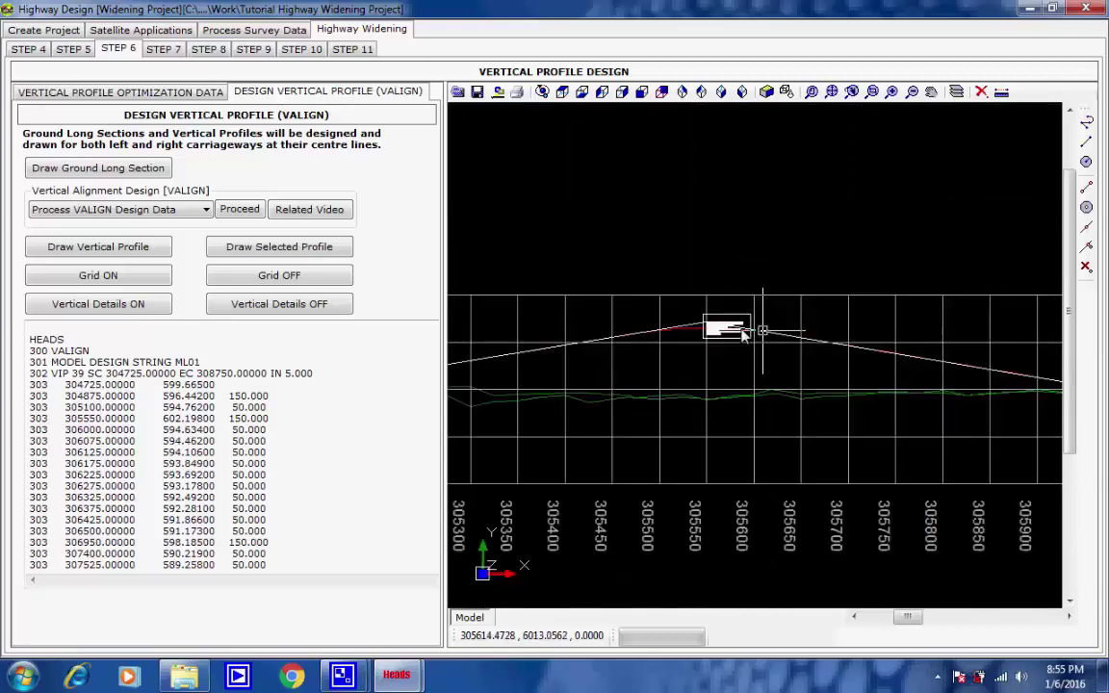
pyautogui.scroll(4, 721, 333)
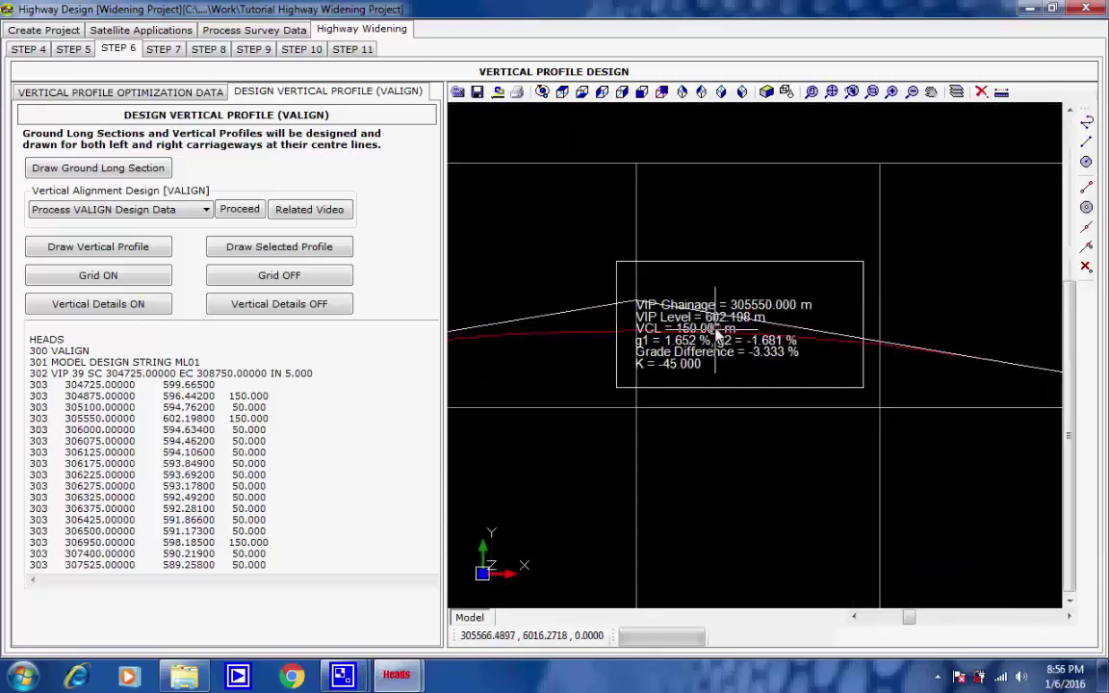
pyautogui.scroll(-5, 720, 332)
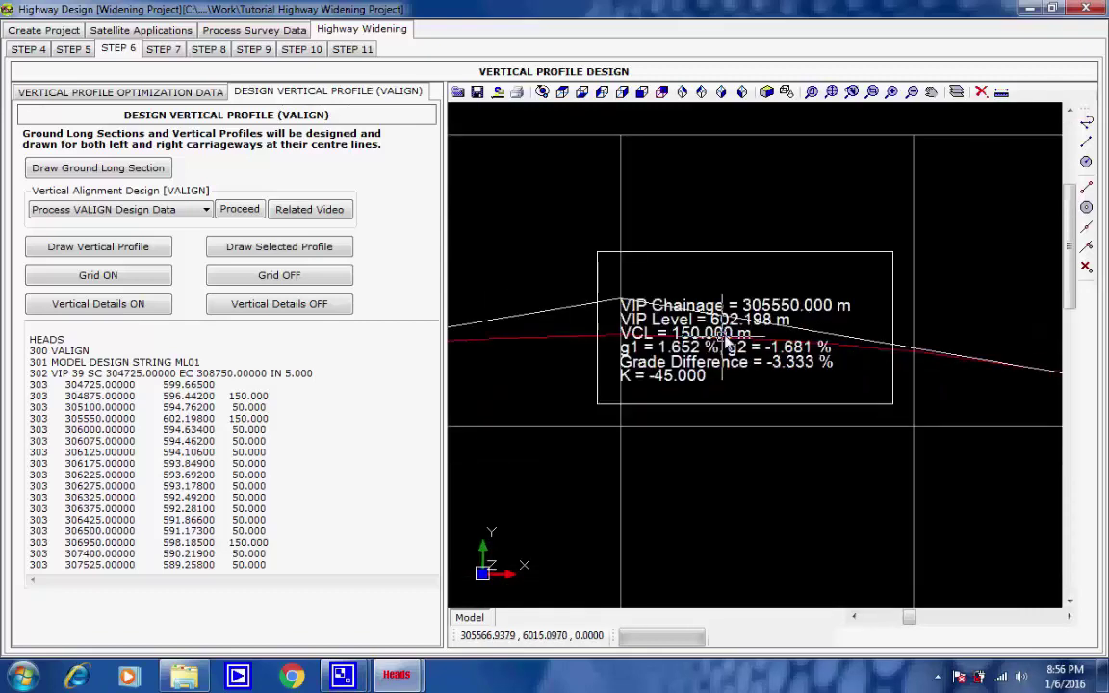
pyautogui.scroll(-2, 746, 348)
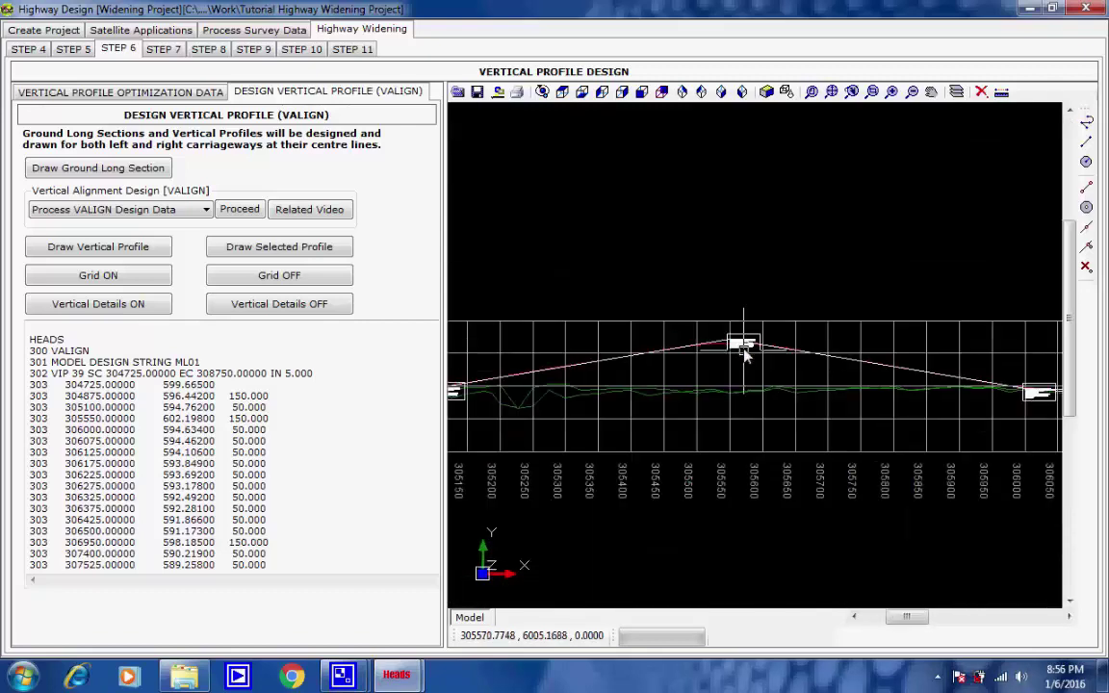
pyautogui.scroll(-2, 746, 355)
# Examine the vertical curve details labelled at the crest at VIP chainage 306950
pyautogui.moveTo(867, 385); pyautogui.dragTo(619, 404, button='middle')
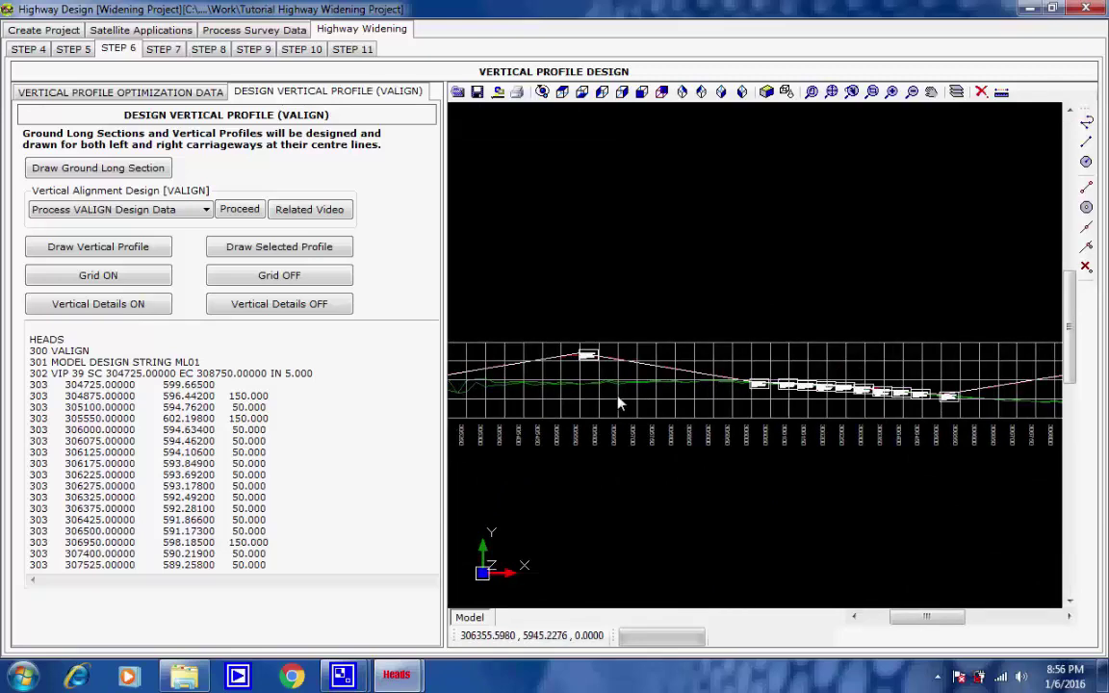
pyautogui.scroll(6, 770, 356)
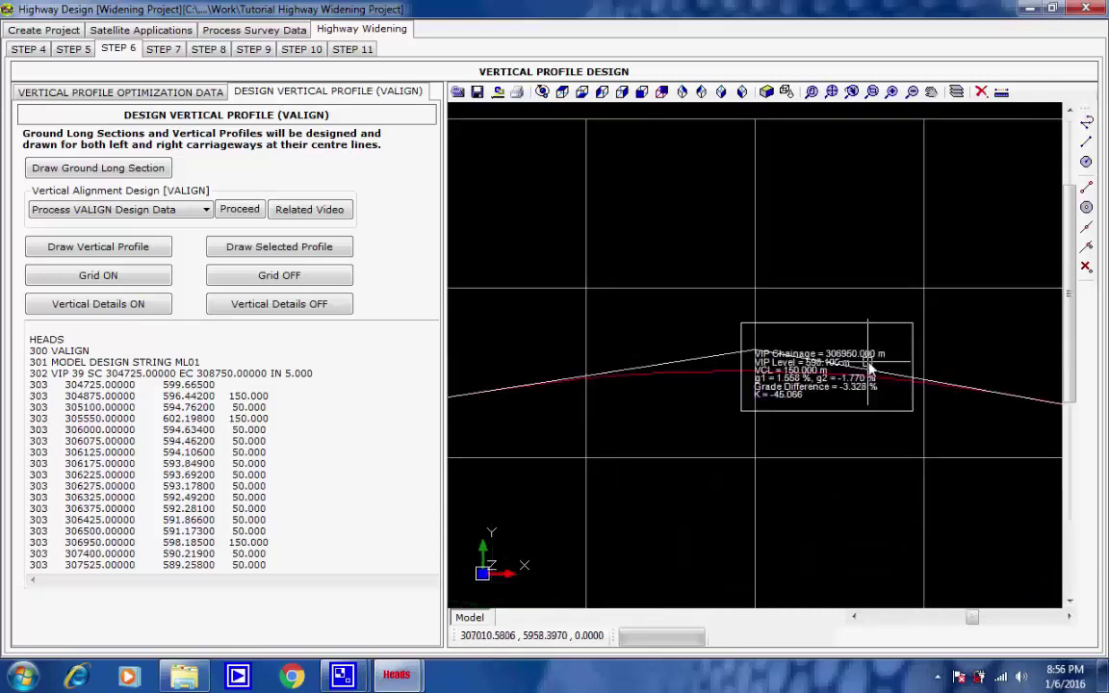
pyautogui.scroll(5, 869, 369)
pyautogui.scroll(-1, 747, 409)
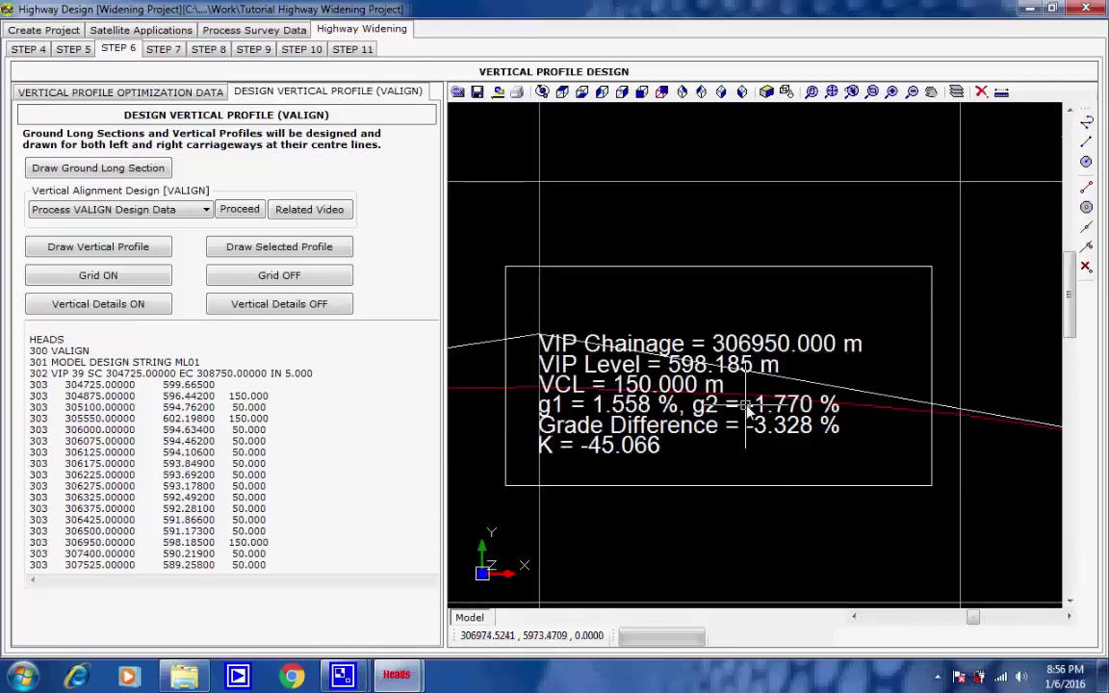
pyautogui.scroll(-2, 770, 409)
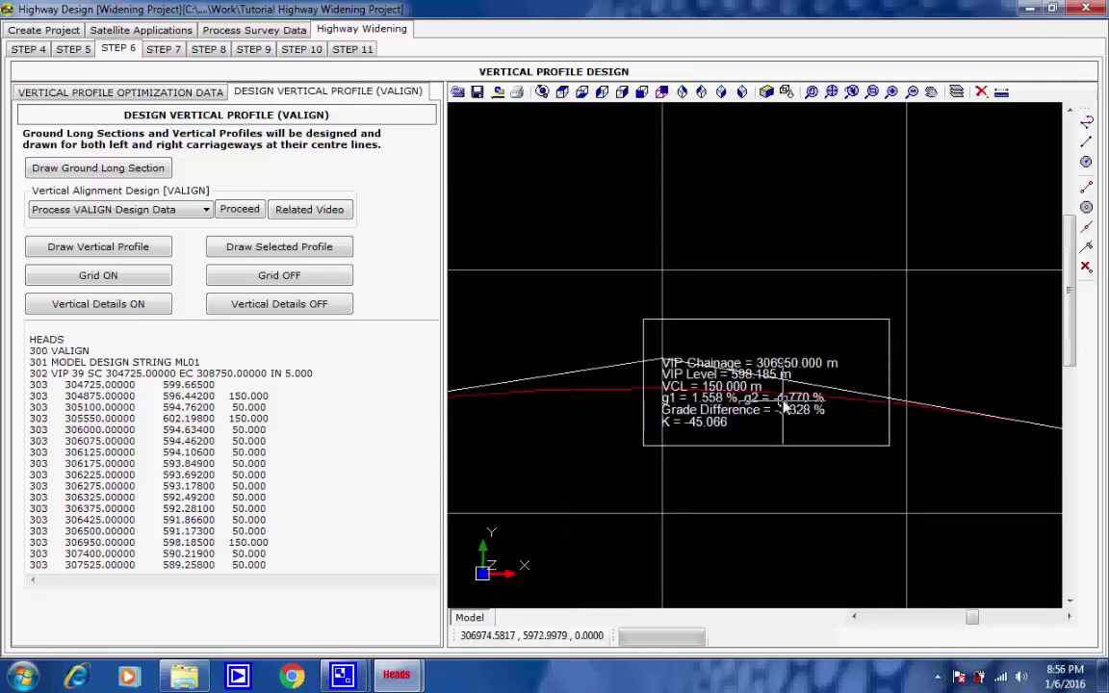
pyautogui.scroll(-6, 782, 408)
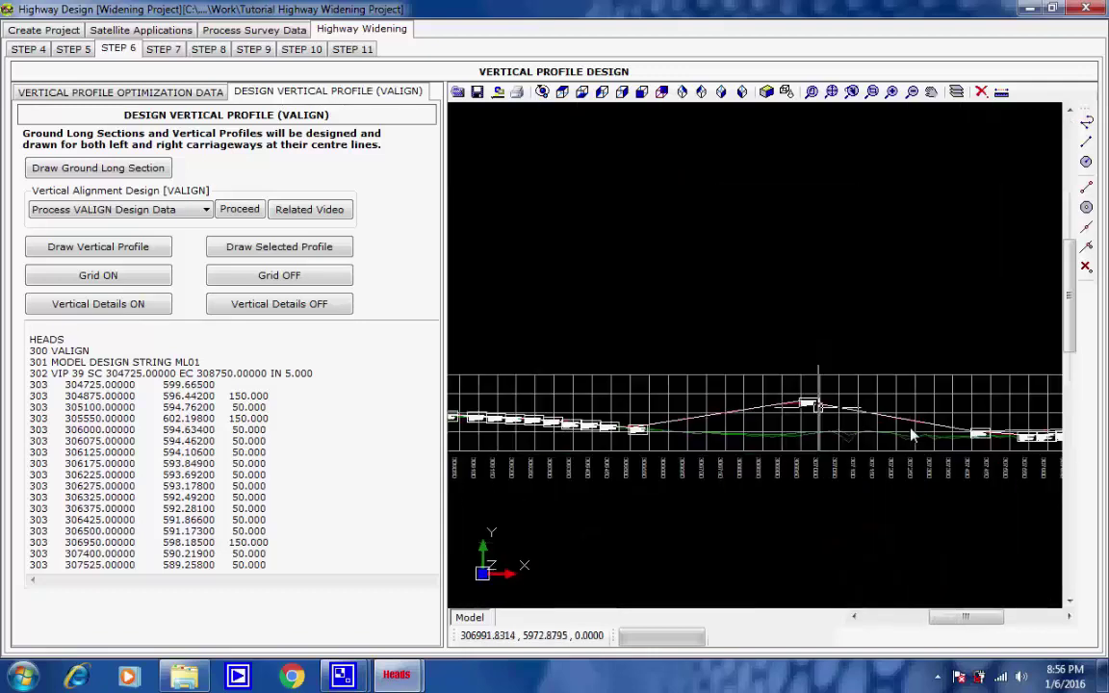
# Follow the profile to its end, read the end chainage and level label, and show the full drawing
pyautogui.moveTo(912, 436); pyautogui.dragTo(668, 435, button='middle')
pyautogui.moveTo(787, 425); pyautogui.dragTo(536, 427, button='middle')
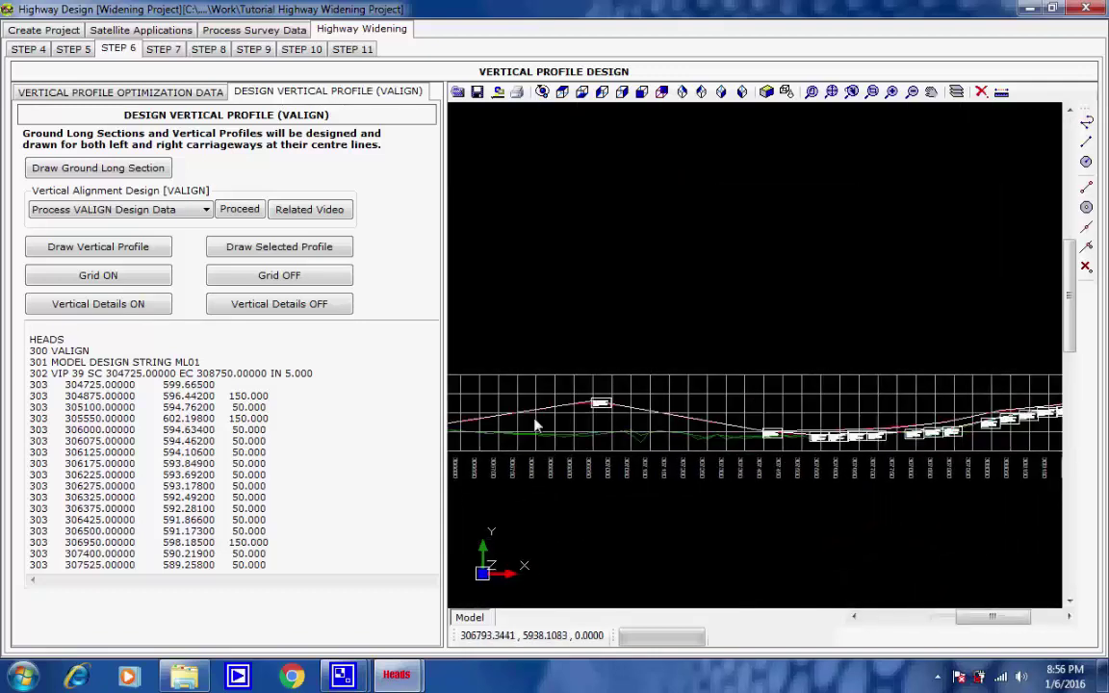
pyautogui.moveTo(801, 365); pyautogui.dragTo(578, 375, button='middle')
pyautogui.moveTo(866, 385); pyautogui.dragTo(625, 385, button='middle')
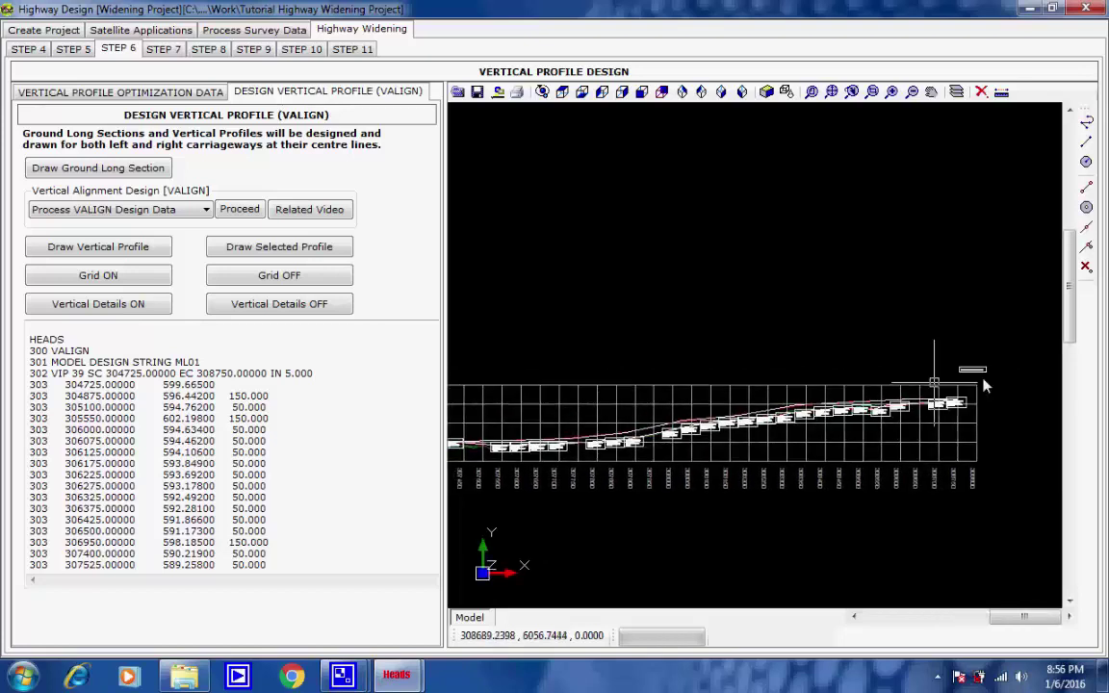
pyautogui.scroll(3, 984, 385)
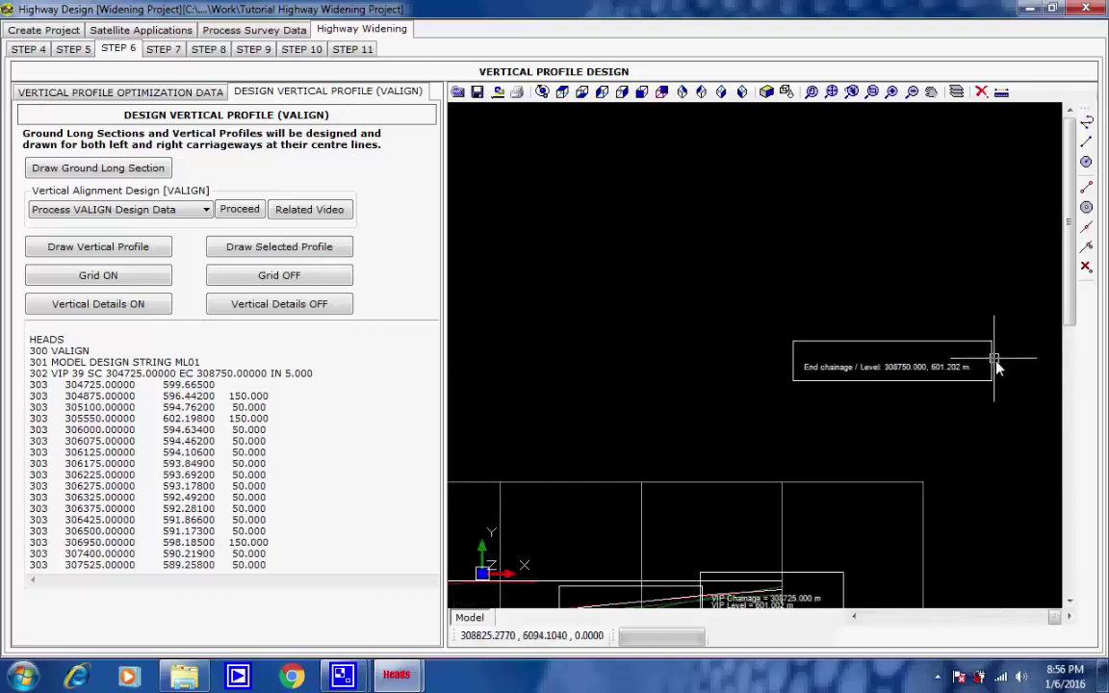
pyautogui.scroll(3, 996, 366)
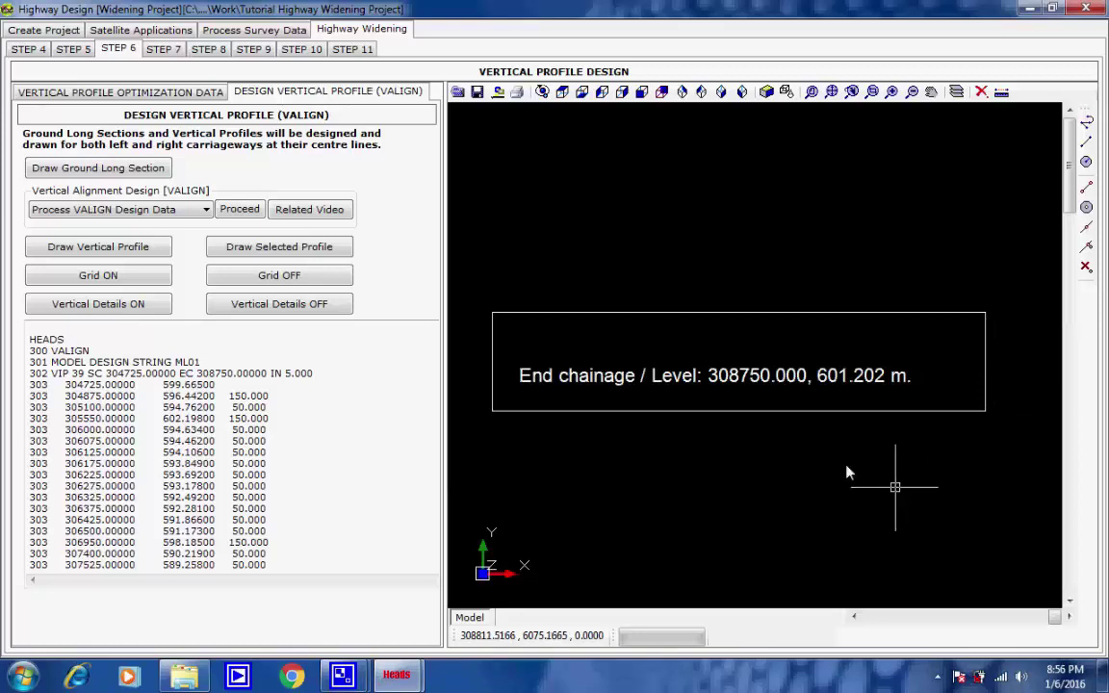
pyautogui.click(831, 92)
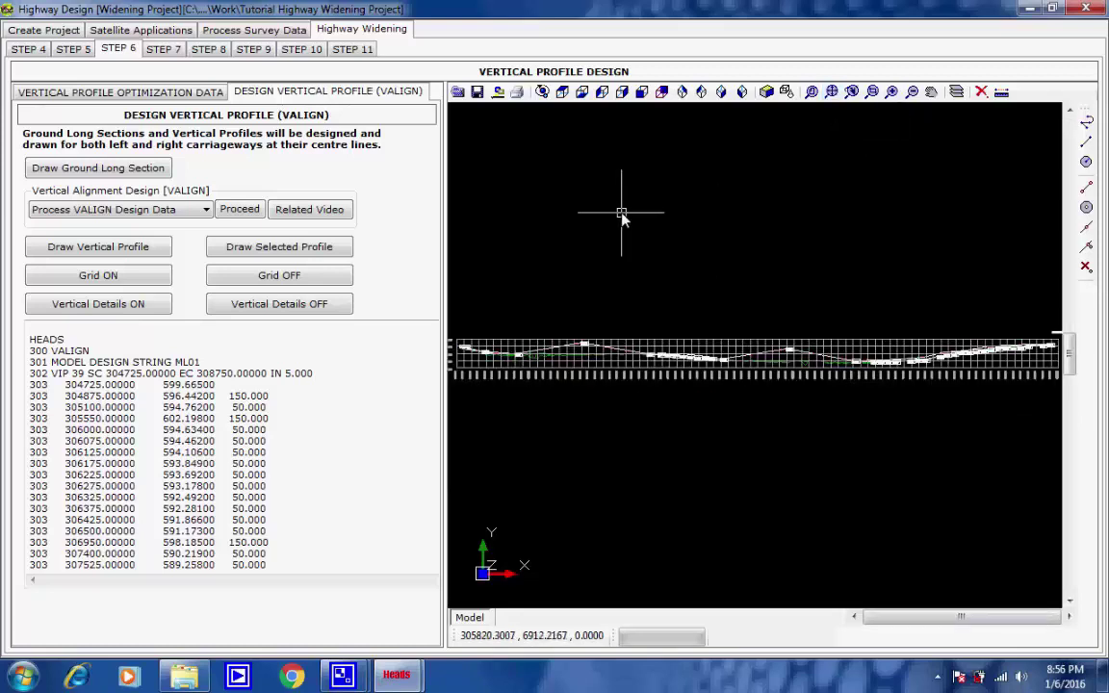
# Go to the STEP 7 cross section definition and review the median data and chainage range of schedule 1
pyautogui.click(173, 53)
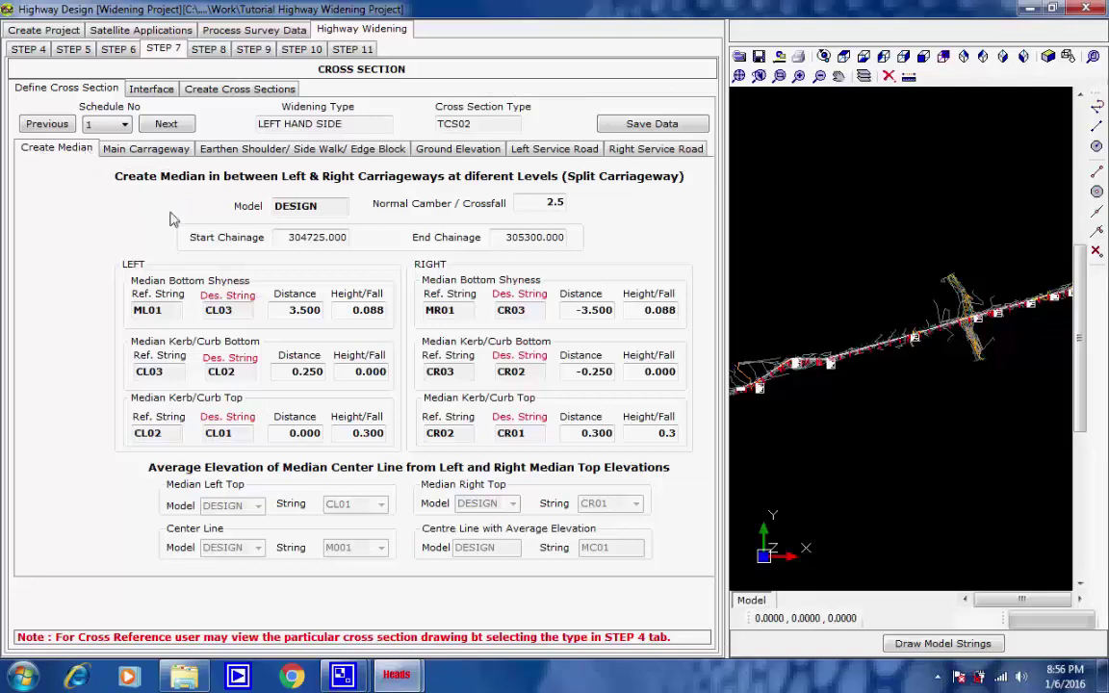
pyautogui.moveTo(287, 238); pyautogui.dragTo(344, 244)
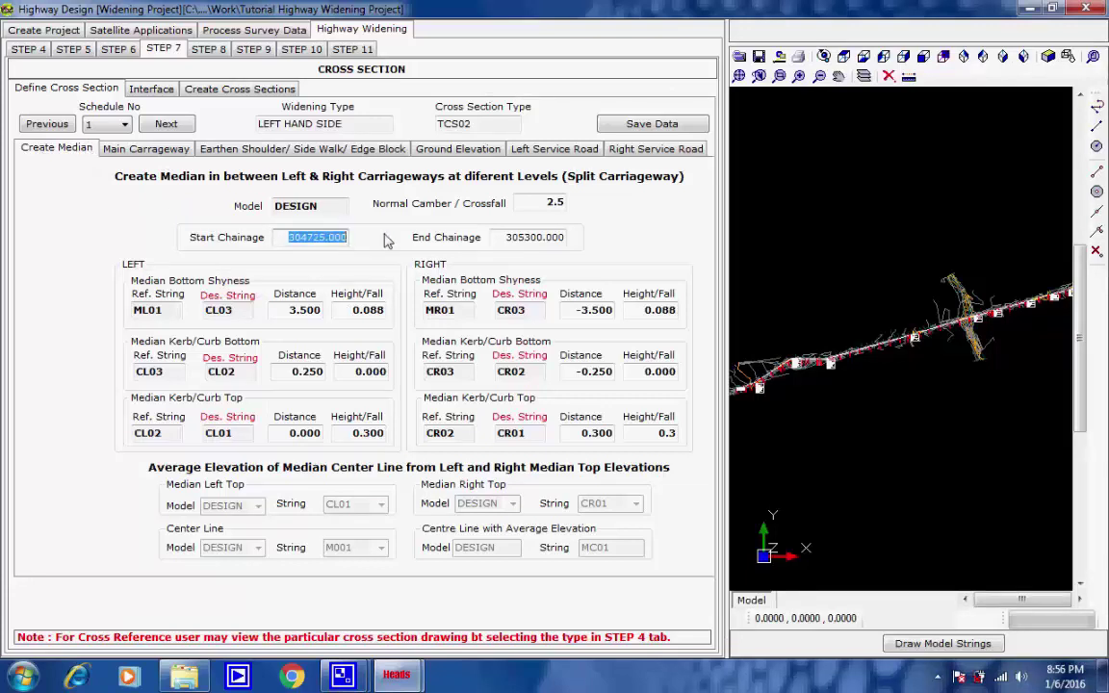
pyautogui.moveTo(504, 238); pyautogui.dragTo(573, 244)
pyautogui.click(567, 245)
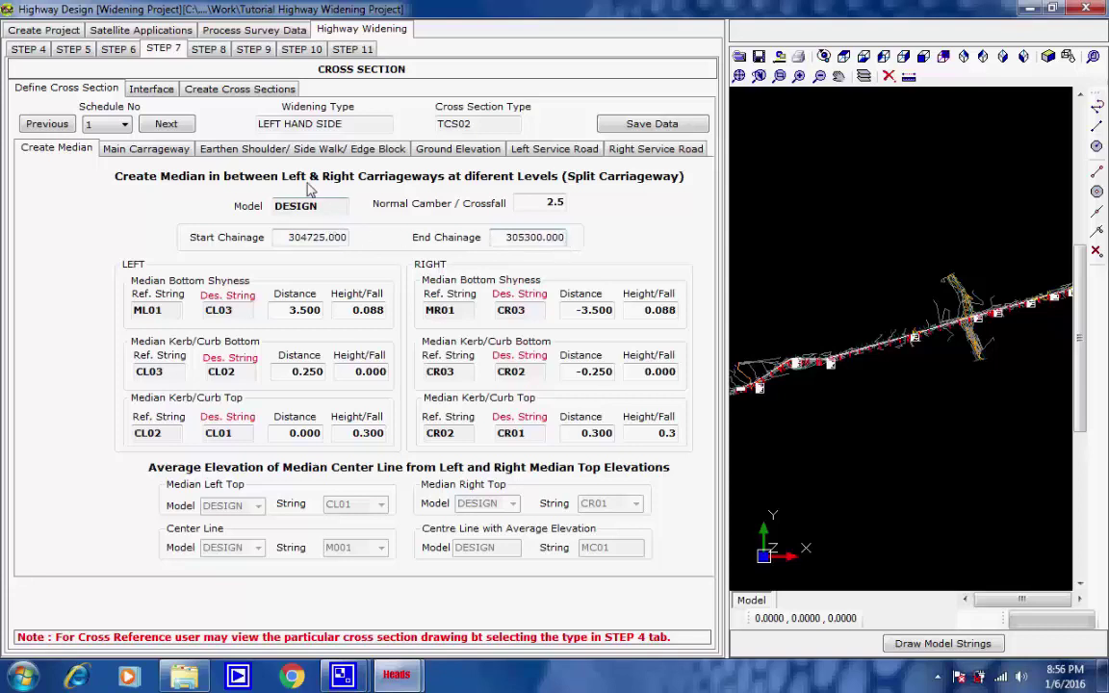
# Review the main carriageway data of schedule 1, including the carriageway and paved shoulder edge distances
pyautogui.click(149, 150)
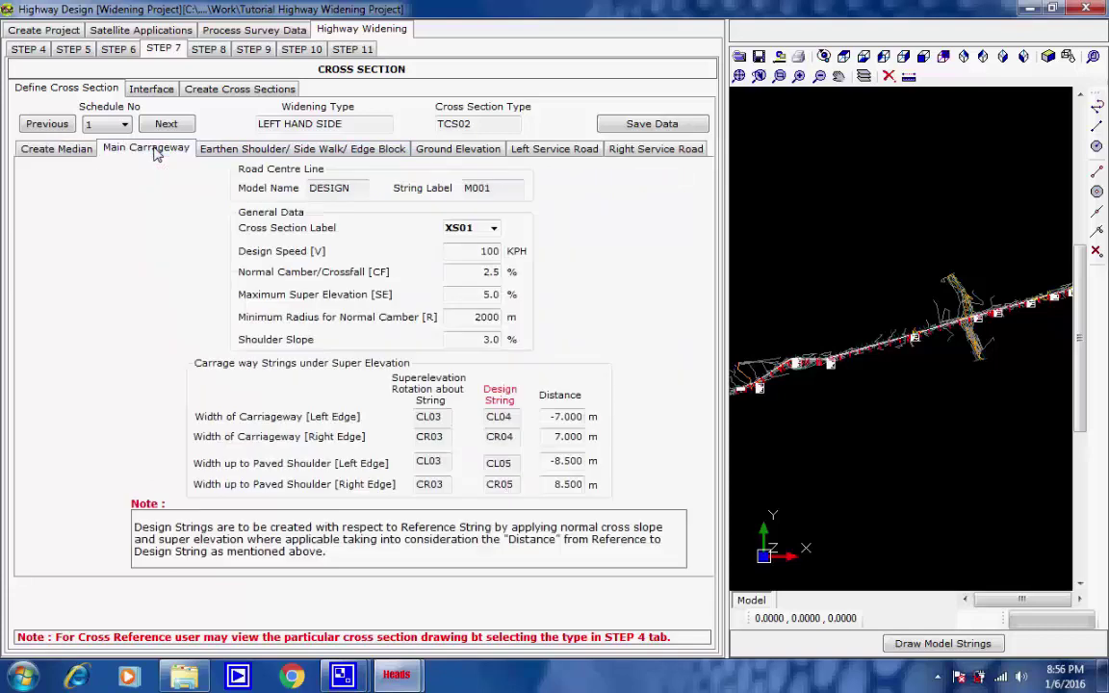
pyautogui.click(575, 420)
pyautogui.press('Tab')
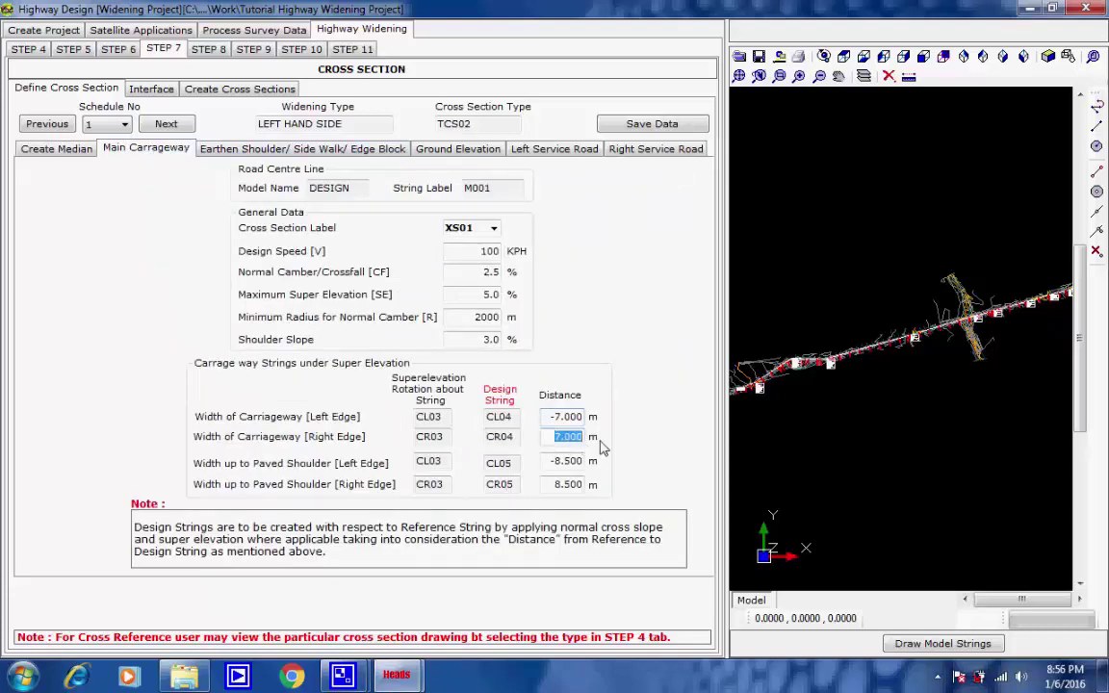
pyautogui.press('Tab')
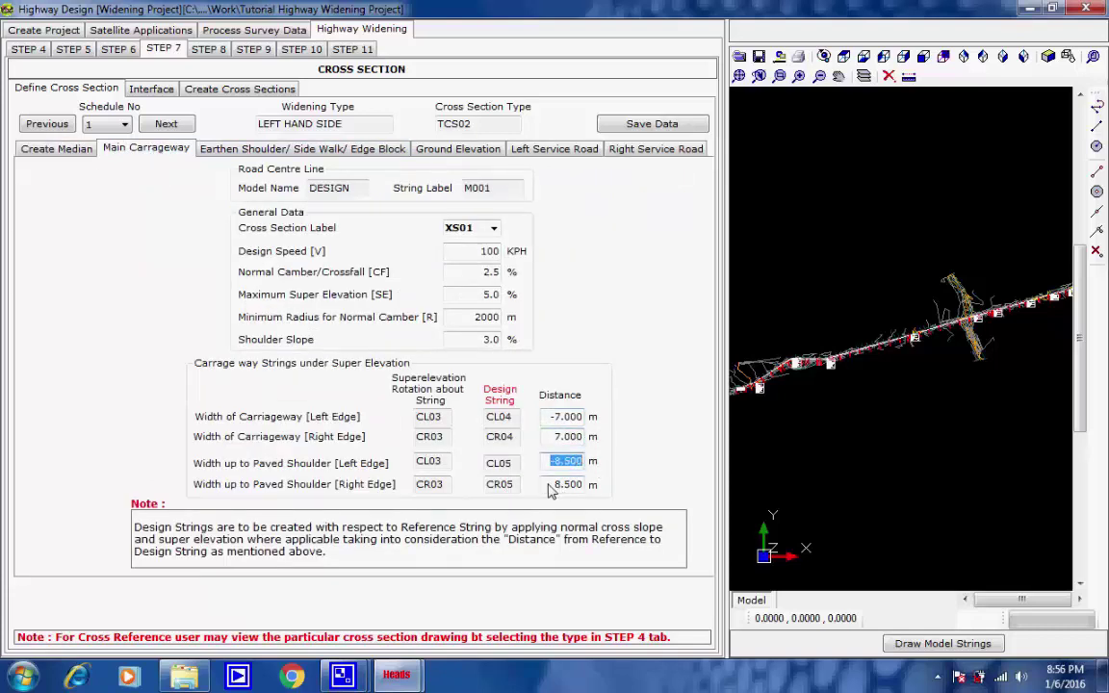
pyautogui.press('Tab')
pyautogui.press('Tab')
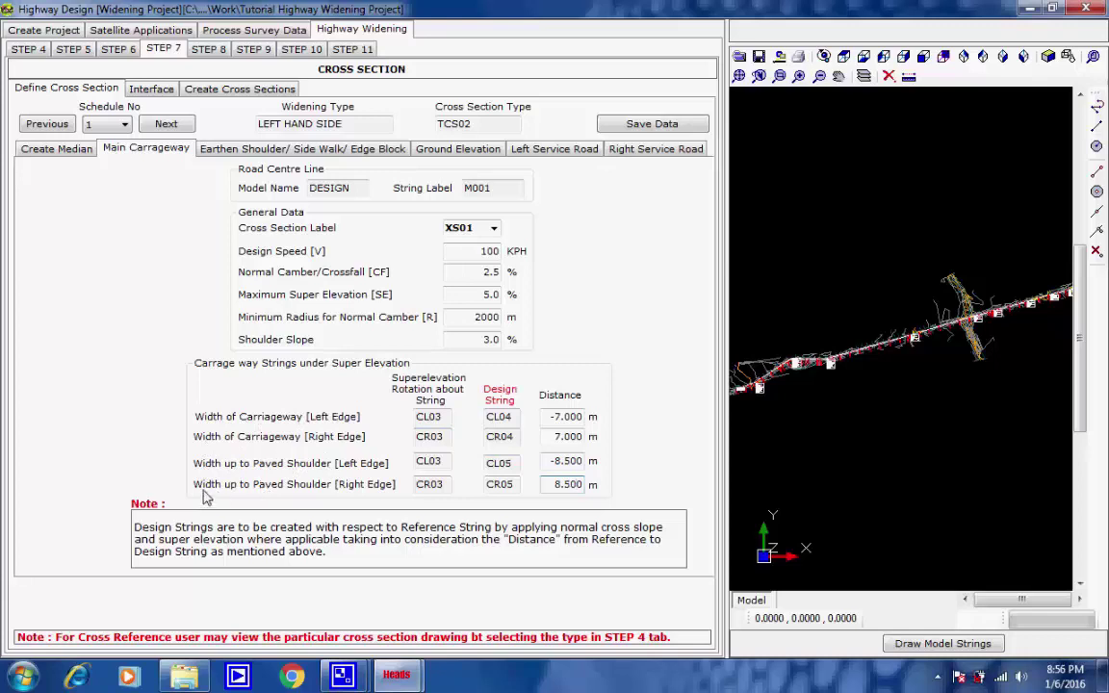
# Review schedule 1's earthen shoulder, ground elevation, and left and right service road data, including the right service road diagram
pyautogui.click(276, 154)
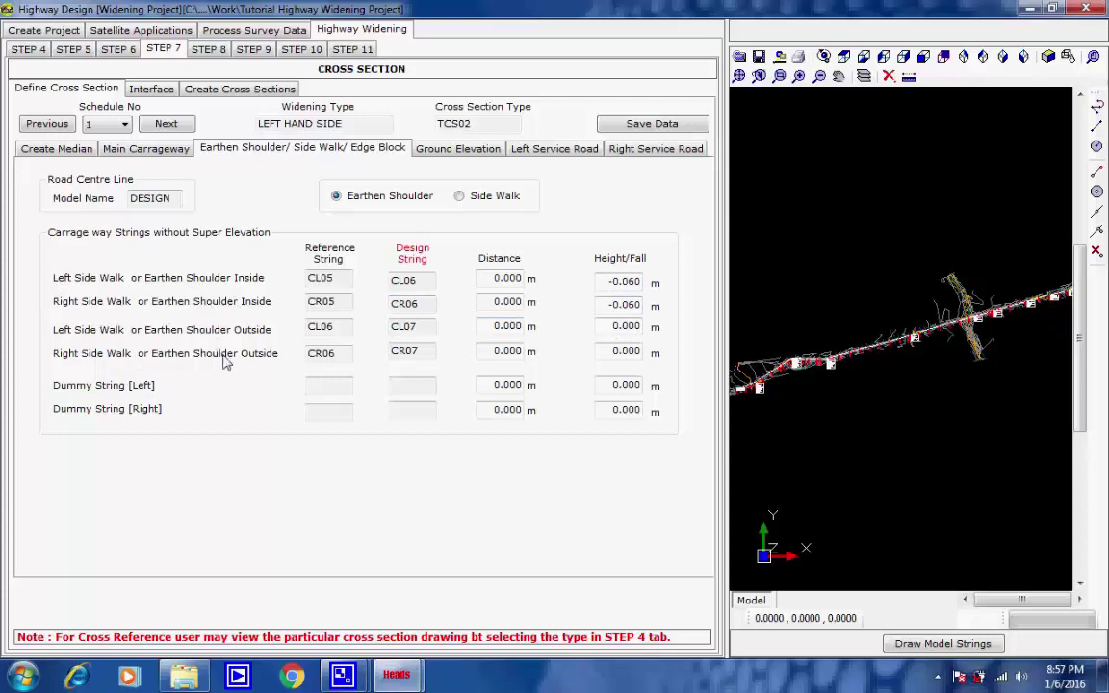
pyautogui.click(430, 154)
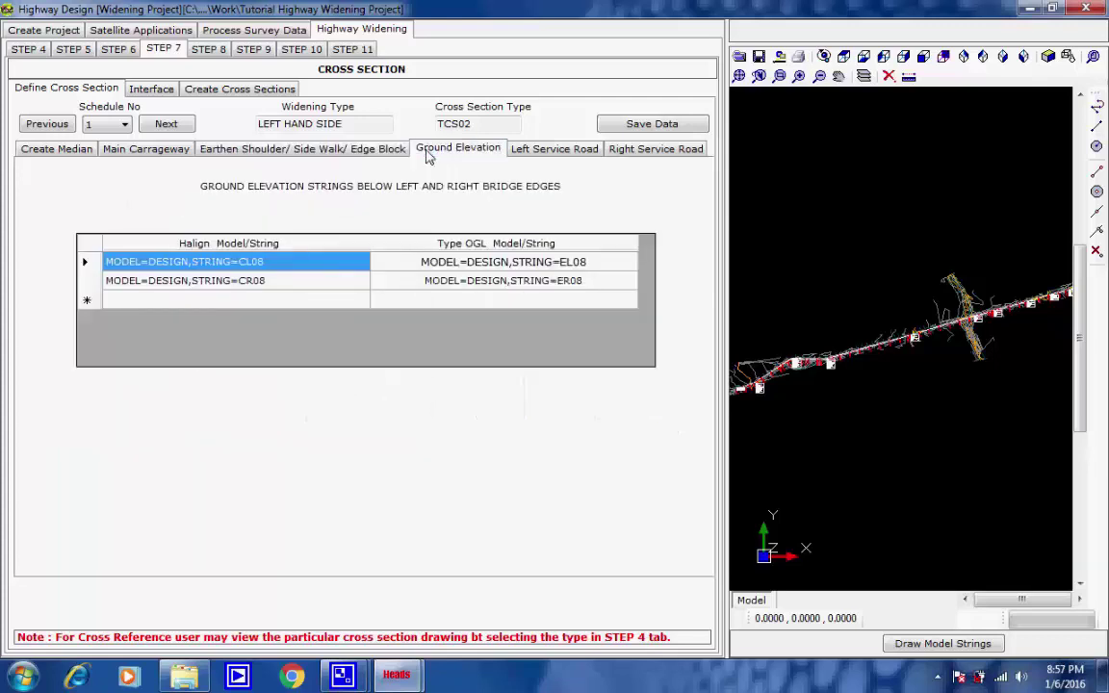
pyautogui.click(528, 154)
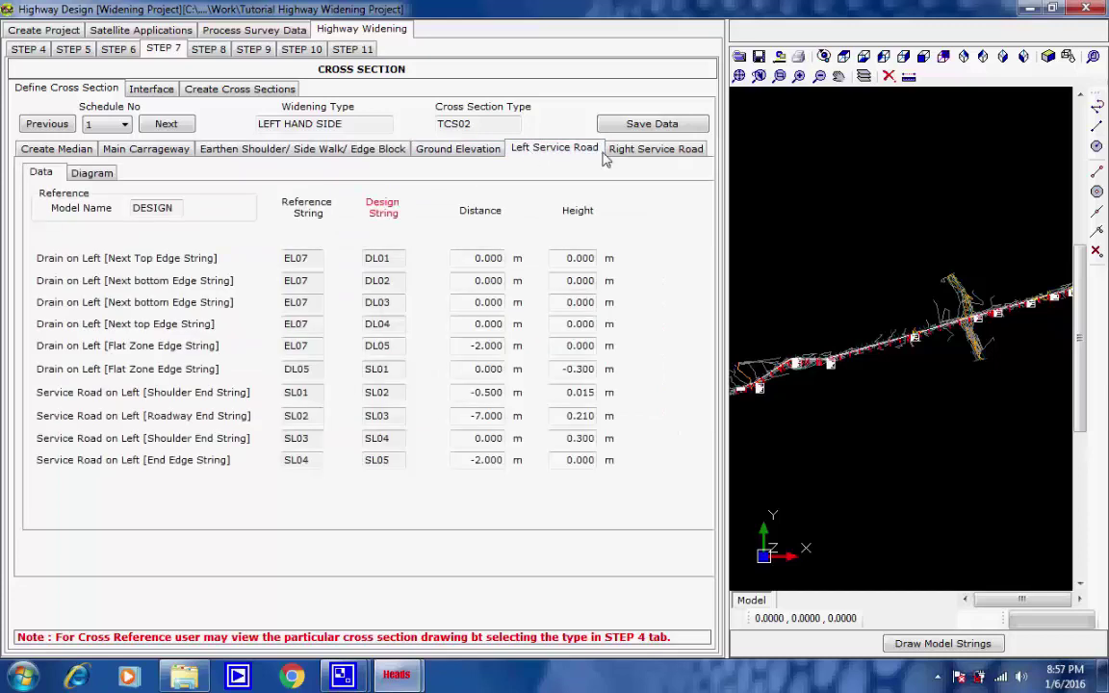
pyautogui.click(622, 152)
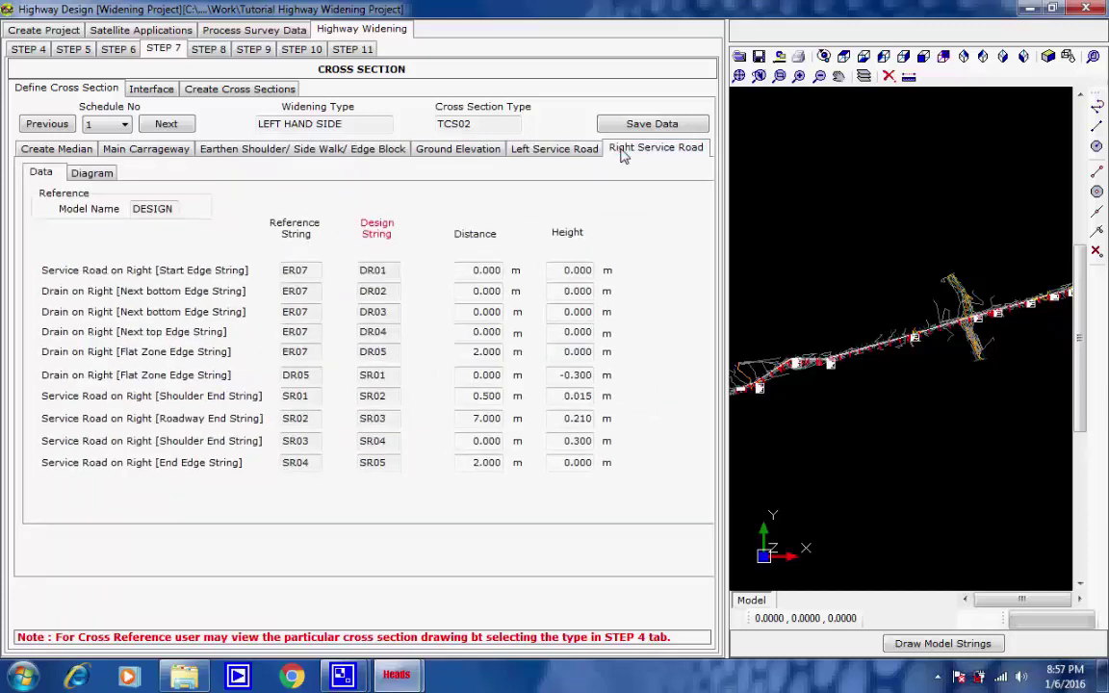
pyautogui.click(92, 174)
pyautogui.click(44, 175)
# Return to the median data of schedule 1 and save the cross section data
pyautogui.click(60, 150)
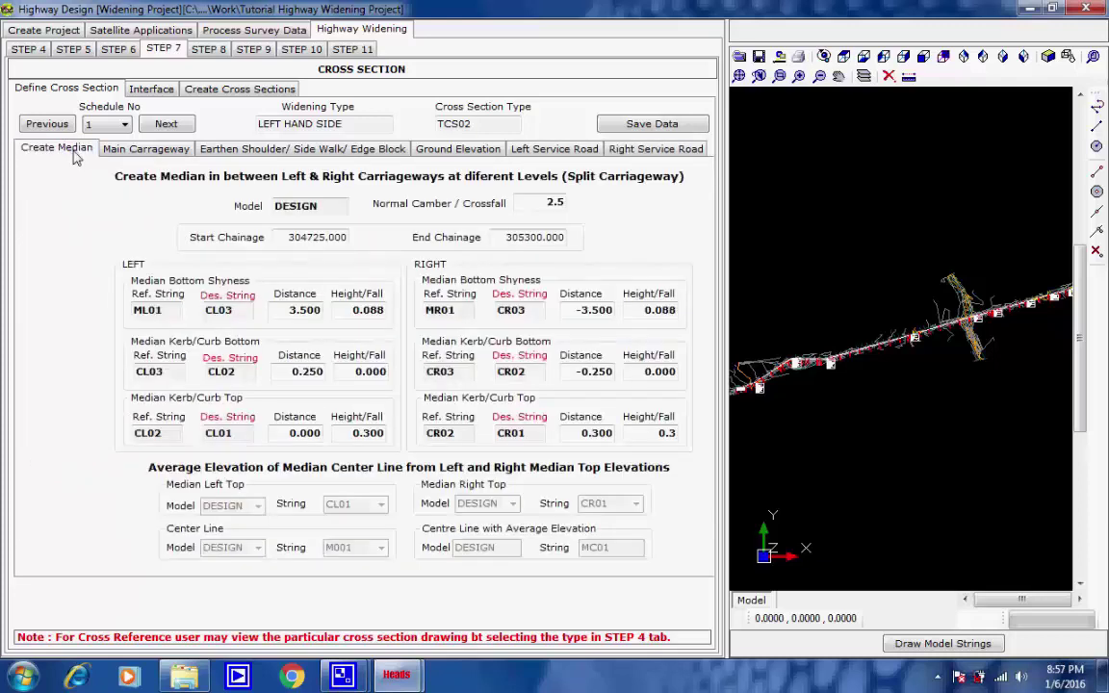
pyautogui.click(639, 126)
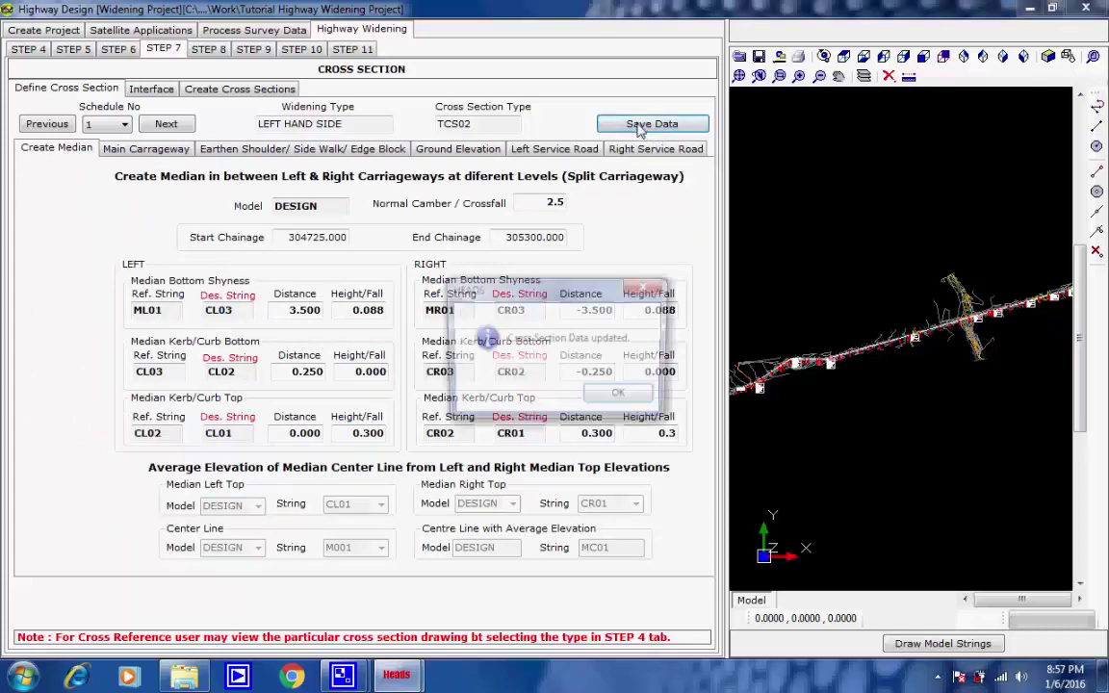
pyautogui.click(620, 399)
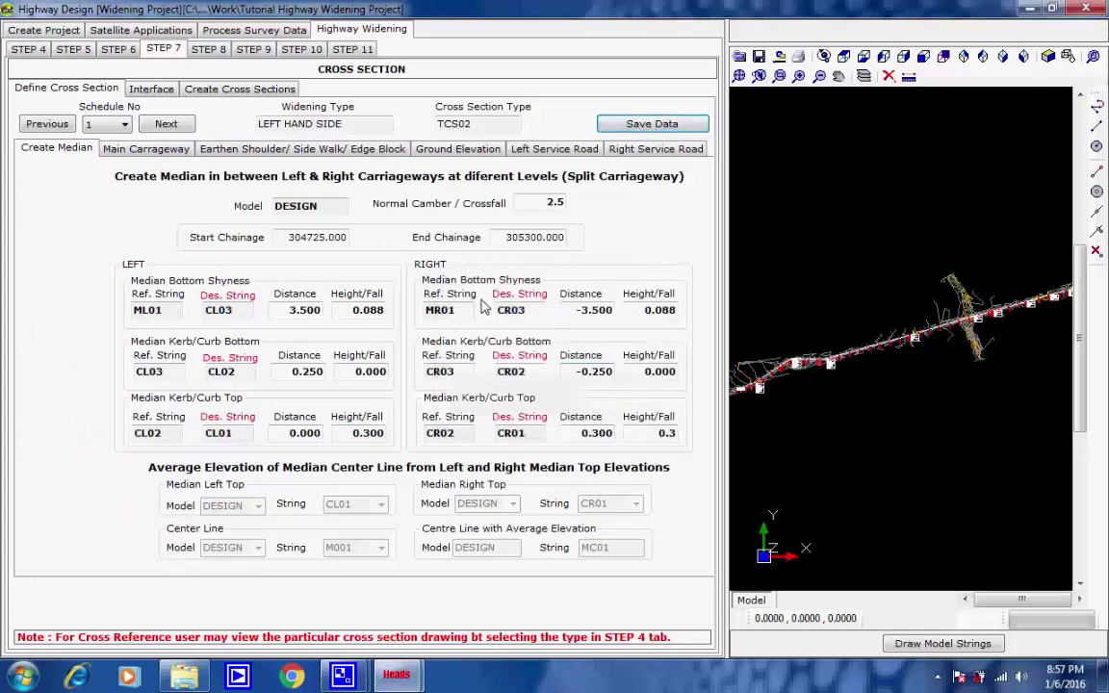
# Examine the inside interface data before the service road: the string I001 line and the LHS and RHS cut and fill blocks
pyautogui.click(151, 90)
pyautogui.moveTo(206, 166); pyautogui.dragTo(27, 166)
pyautogui.click(204, 169)
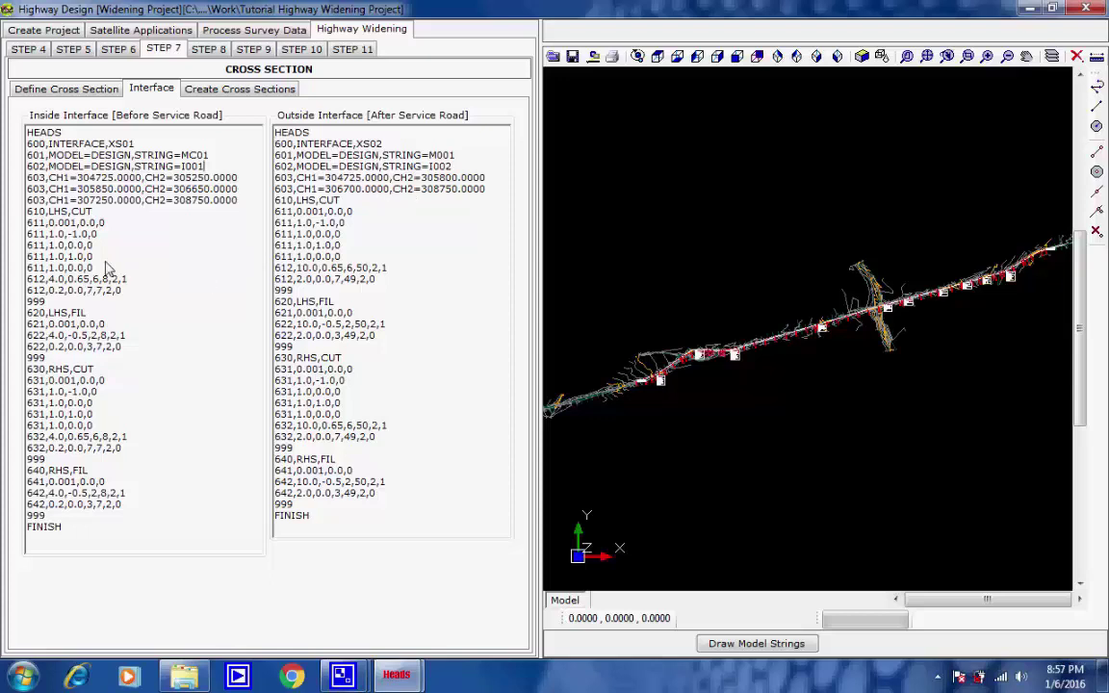
pyautogui.moveTo(91, 211); pyautogui.dragTo(23, 218)
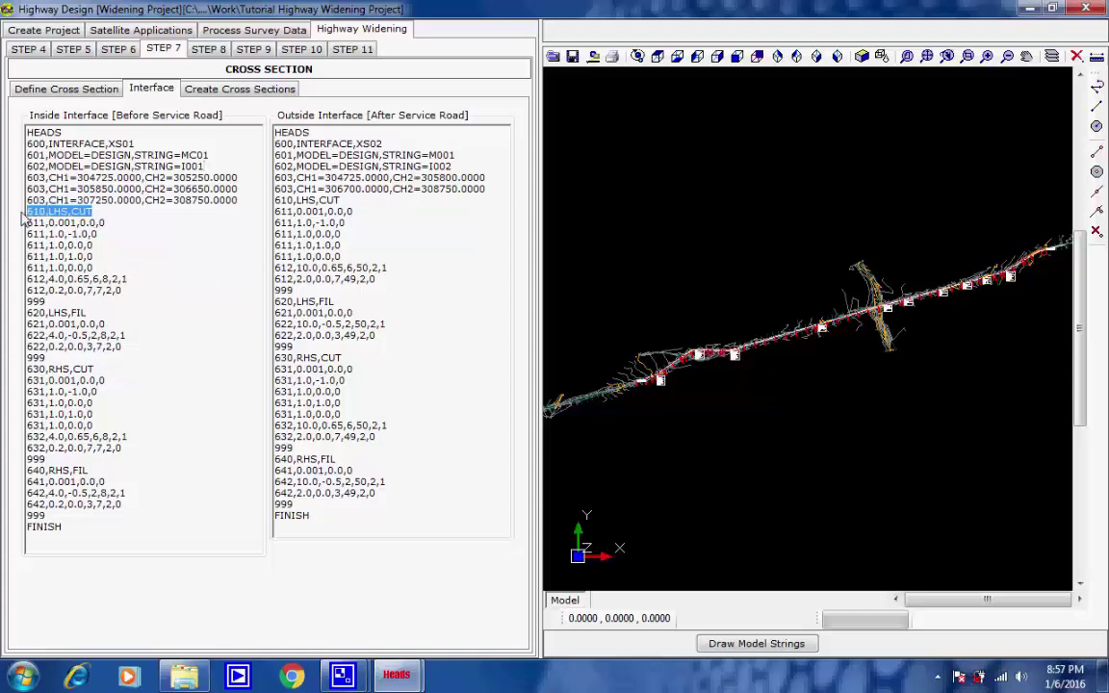
pyautogui.moveTo(88, 314); pyautogui.dragTo(25, 315)
pyautogui.click(114, 316)
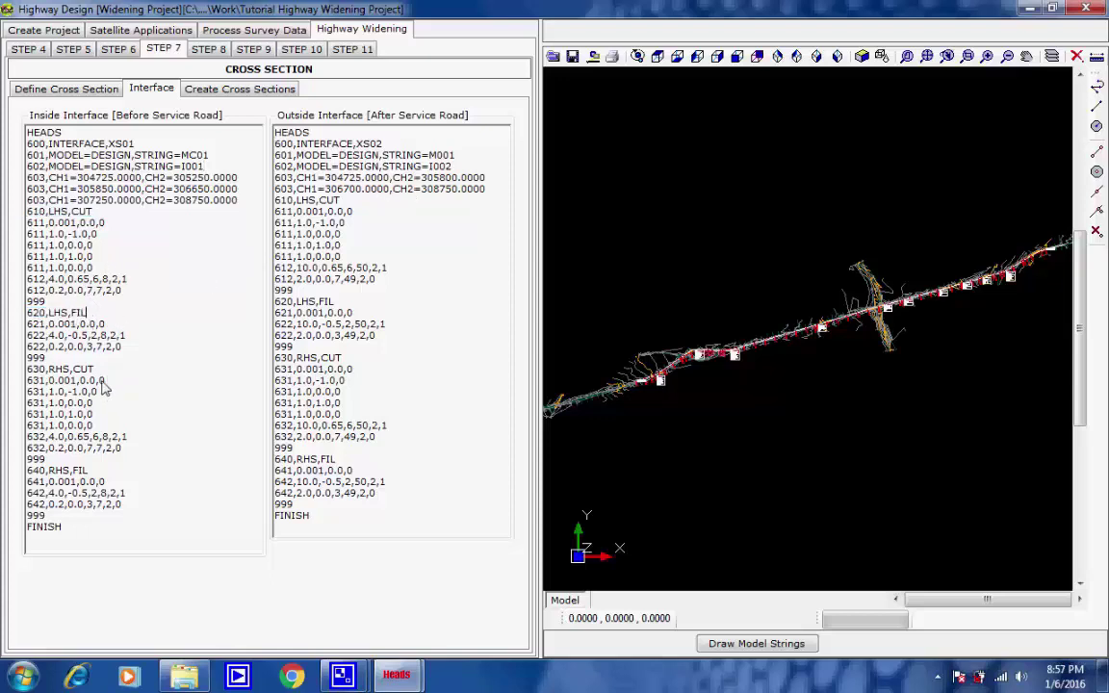
pyautogui.moveTo(96, 370); pyautogui.dragTo(25, 370)
pyautogui.click(108, 370)
pyautogui.moveTo(87, 470); pyautogui.dragTo(26, 471)
# Examine the outside interface data after the service road: the string I002 line and the LHS and RHS cut and fill blocks
pyautogui.moveTo(455, 166); pyautogui.dragTo(275, 174)
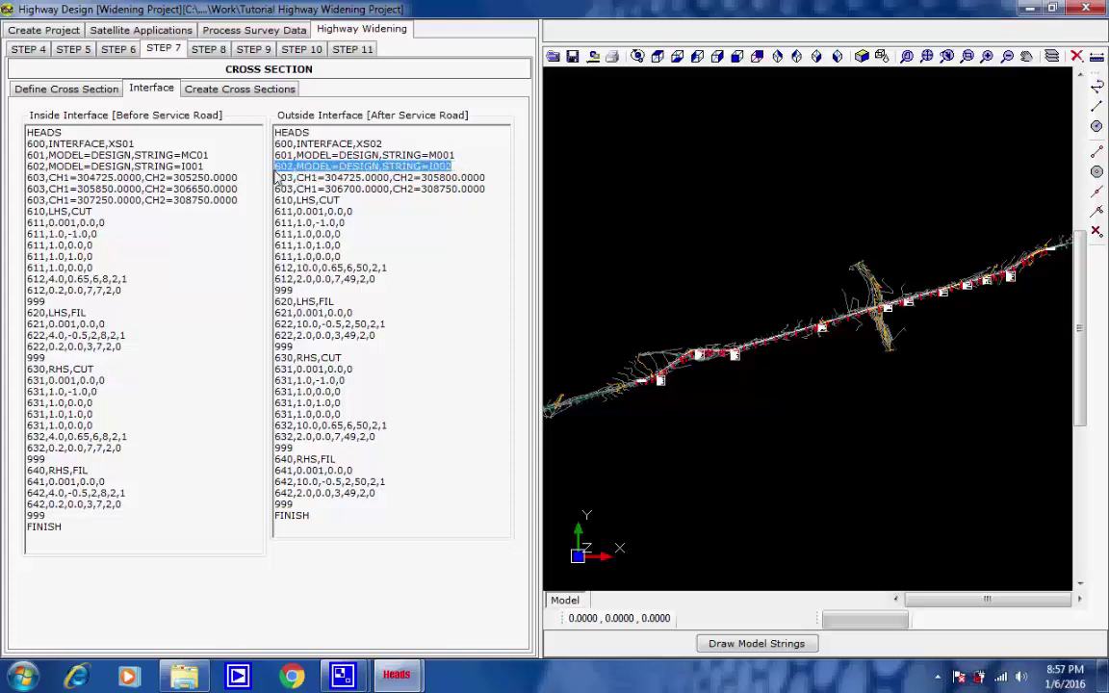
pyautogui.click(408, 169)
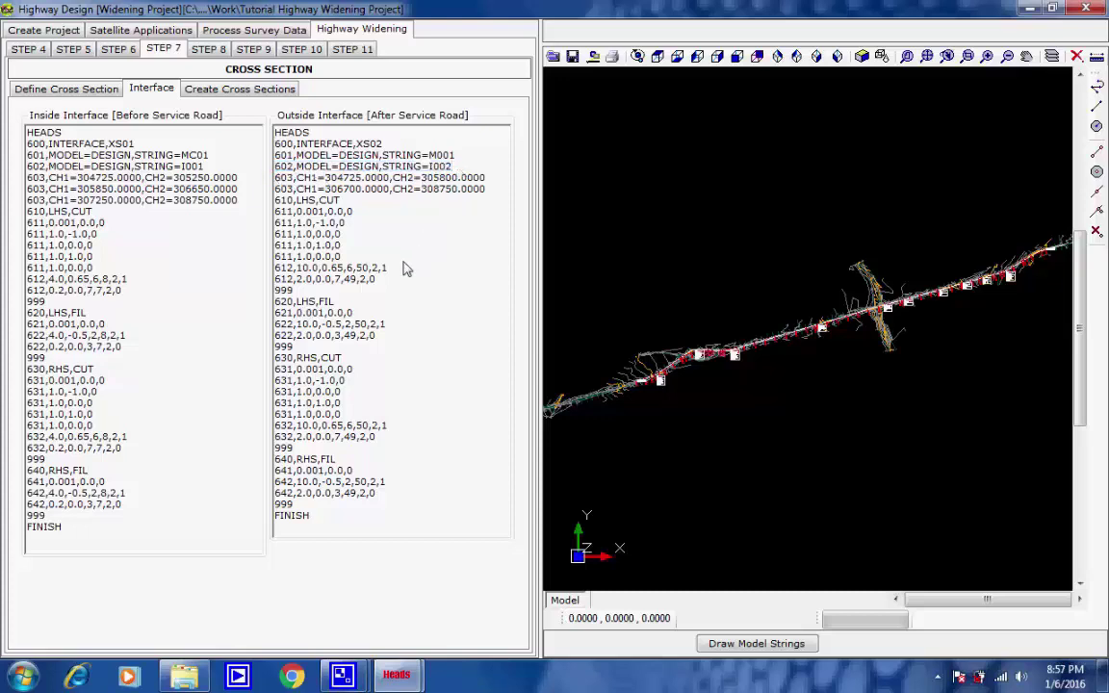
pyautogui.moveTo(289, 186); pyautogui.dragTo(314, 183)
pyautogui.click(314, 183)
pyautogui.moveTo(335, 302); pyautogui.dragTo(276, 302)
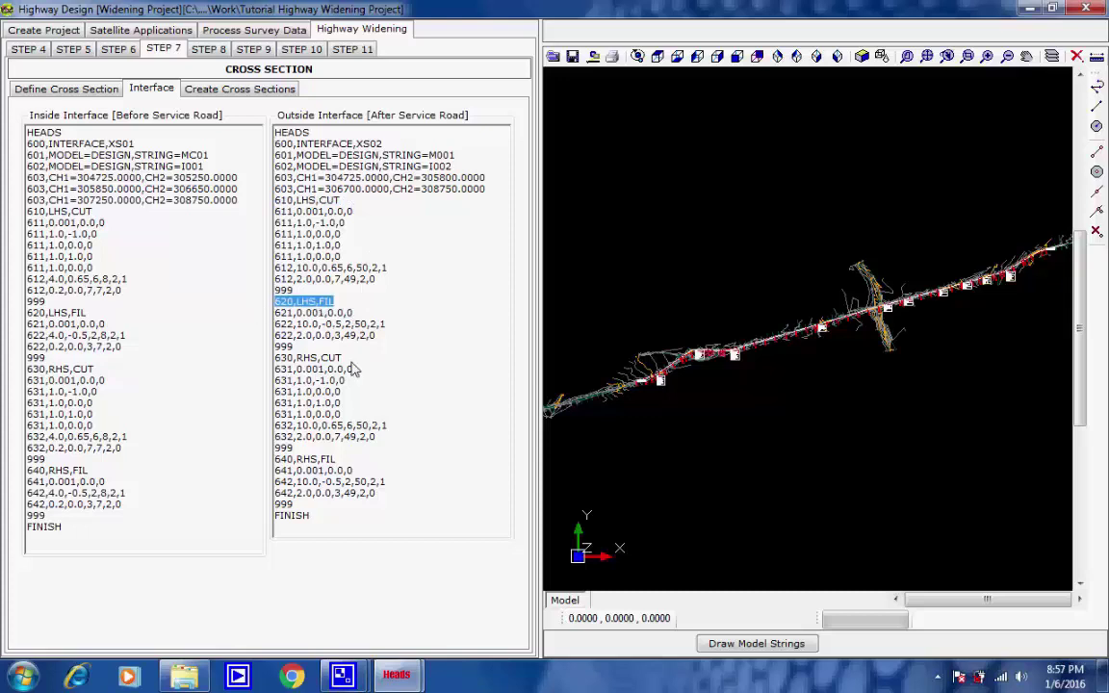
pyautogui.moveTo(342, 358); pyautogui.dragTo(248, 364)
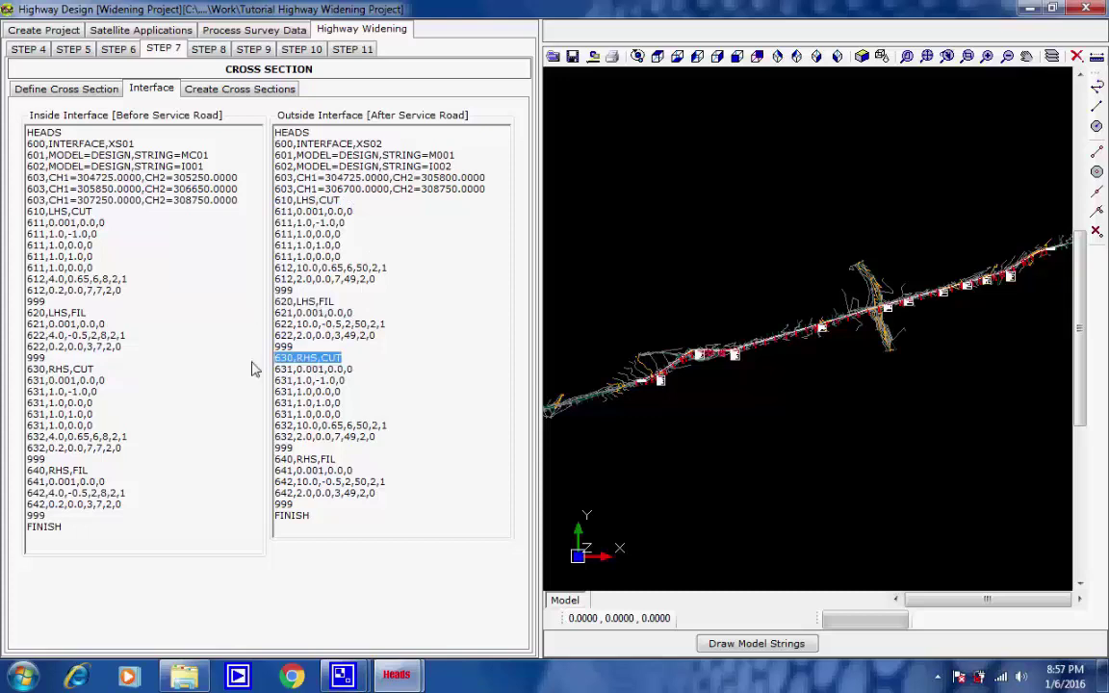
pyautogui.moveTo(339, 464); pyautogui.dragTo(277, 463)
pyautogui.click(358, 462)
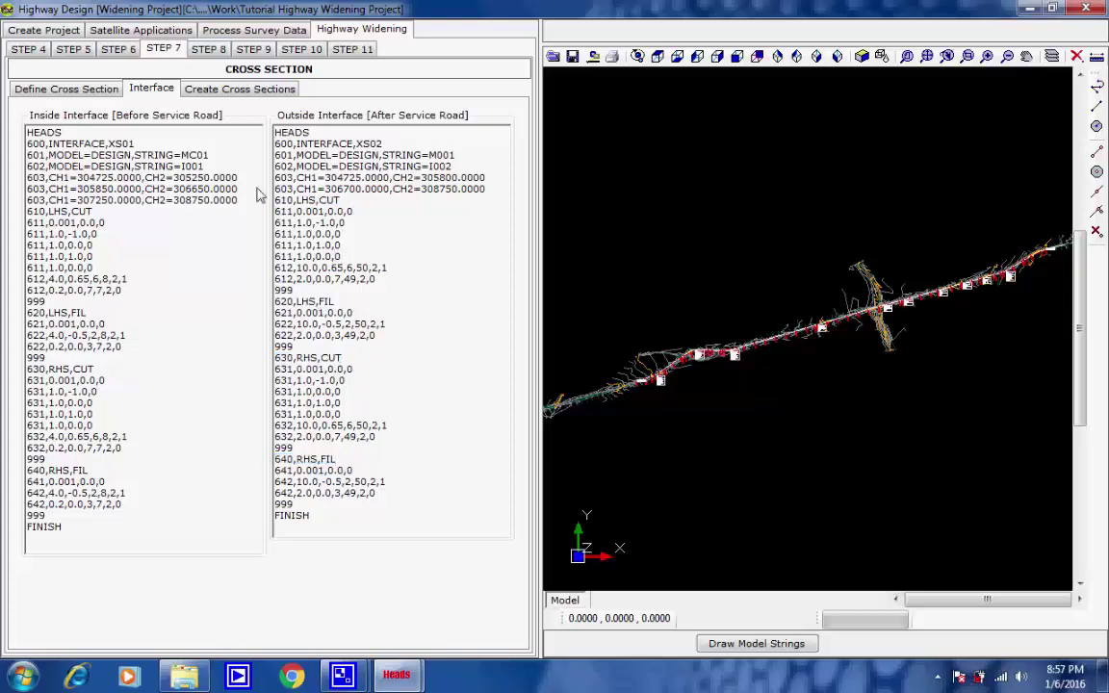
# Start processing the cross section data with all items, run the first OFFSET item for the median strings, and draw its strings in the CAD viewer
pyautogui.click(228, 89)
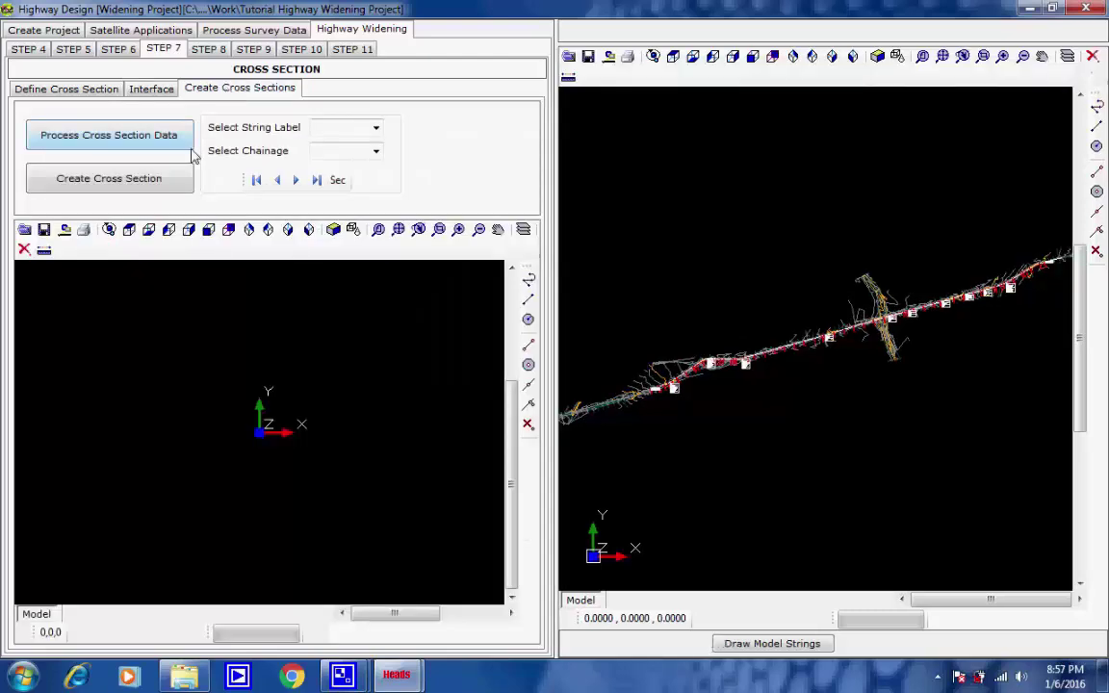
pyautogui.click(135, 139)
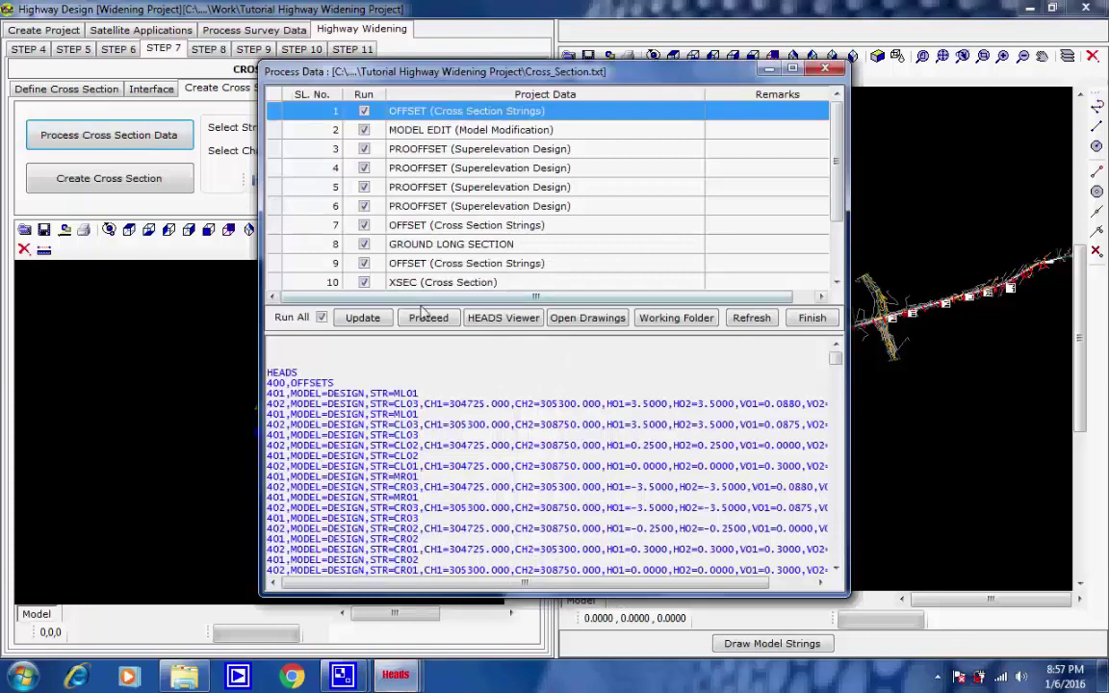
pyautogui.click(423, 321)
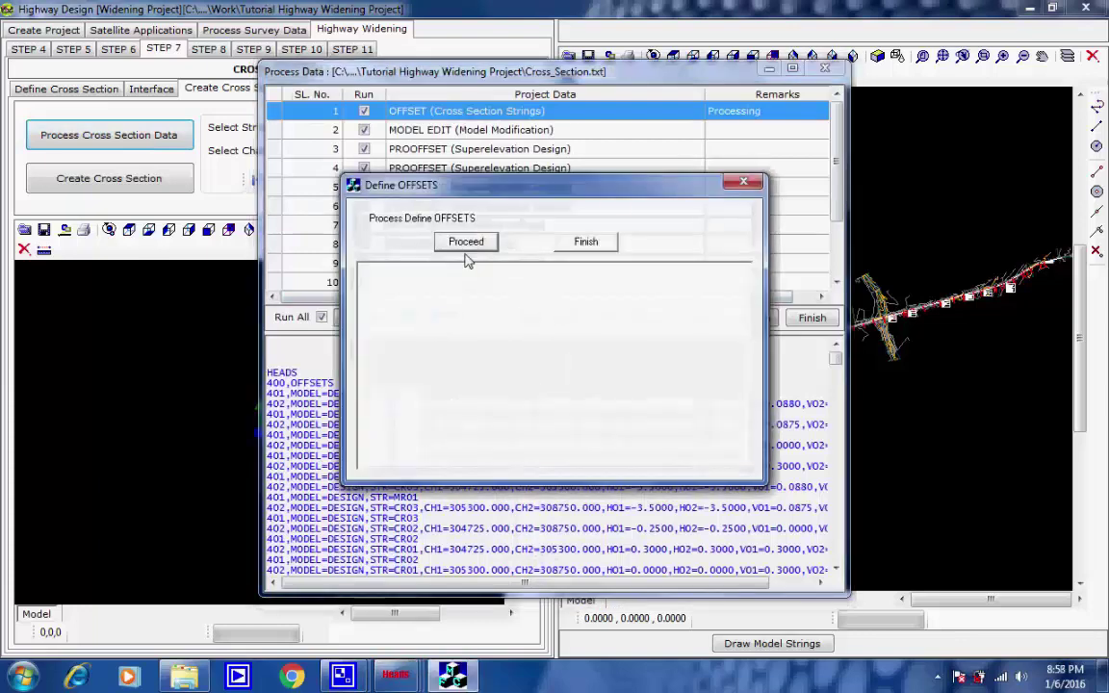
pyautogui.click(466, 242)
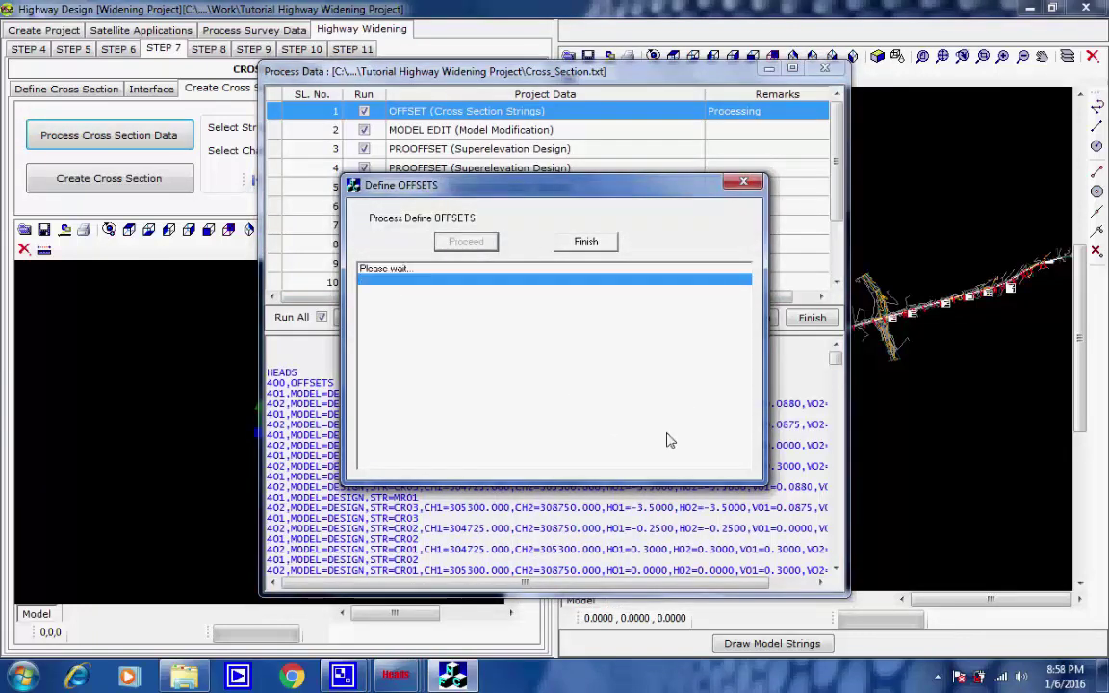
pyautogui.click(936, 677)
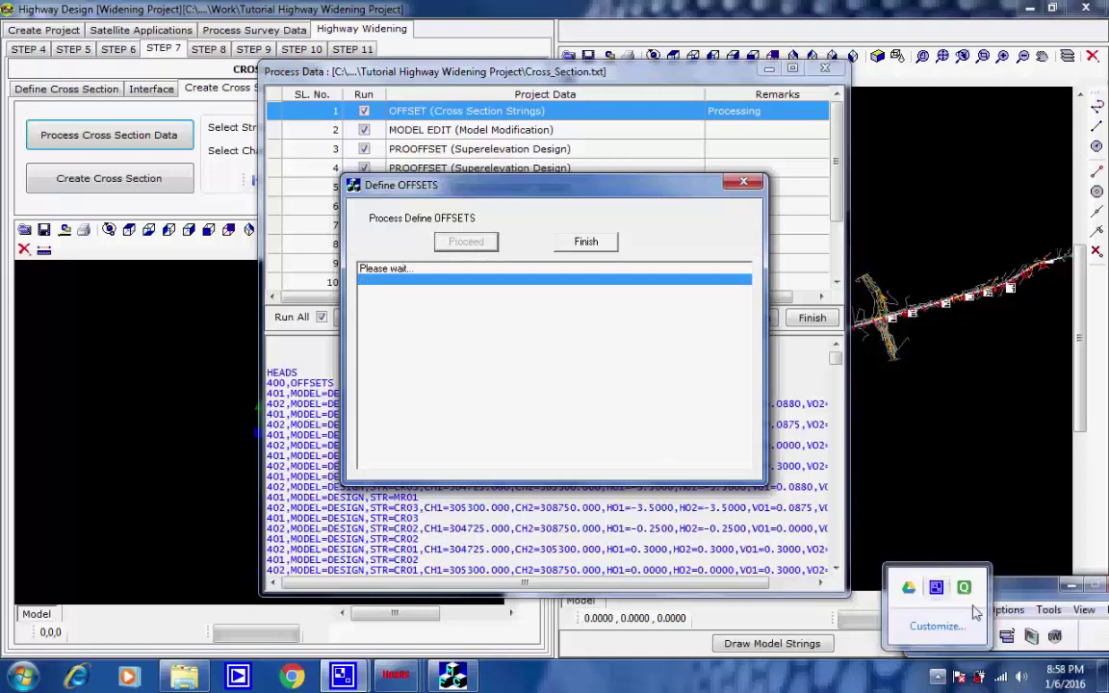
pyautogui.click(1072, 639)
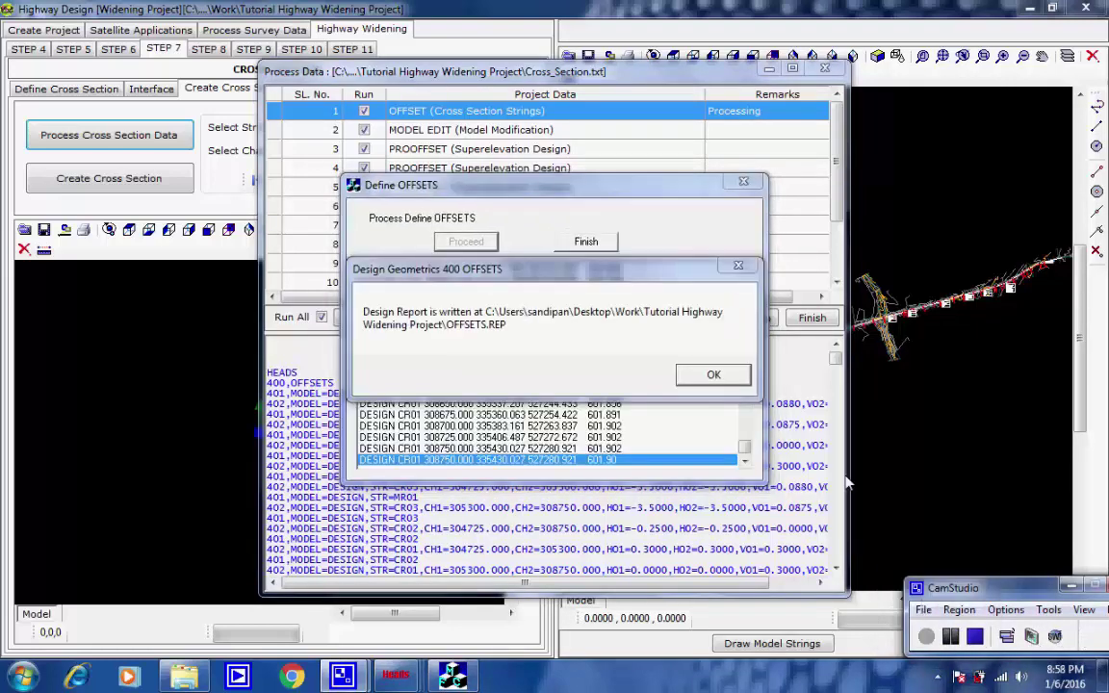
pyautogui.click(712, 375)
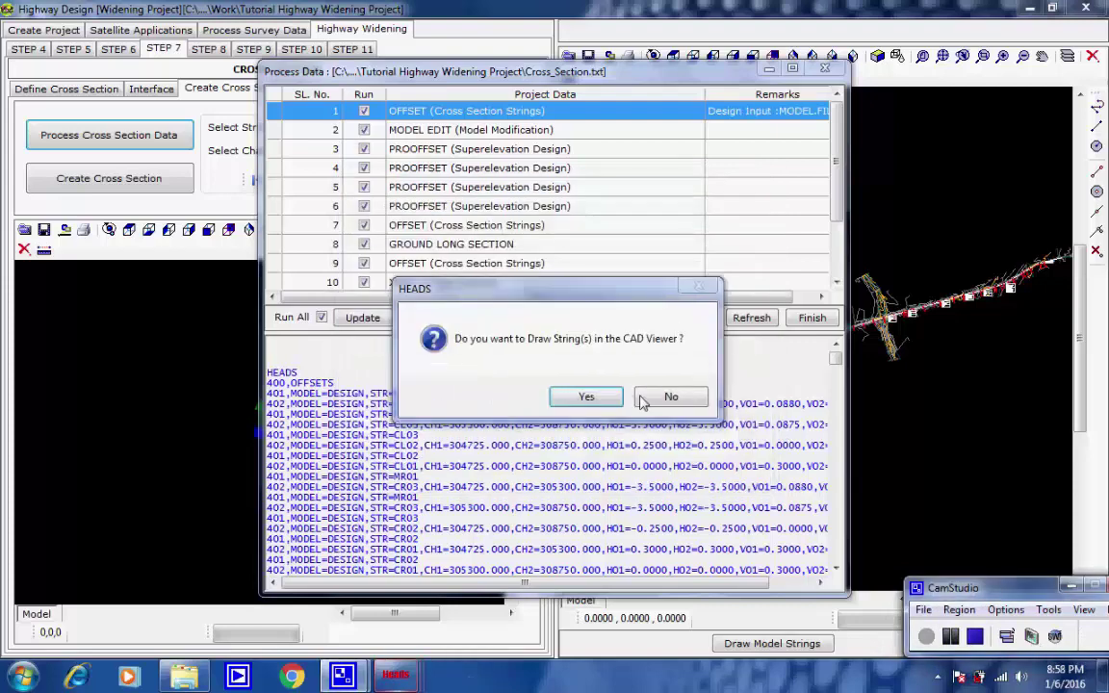
pyautogui.click(589, 397)
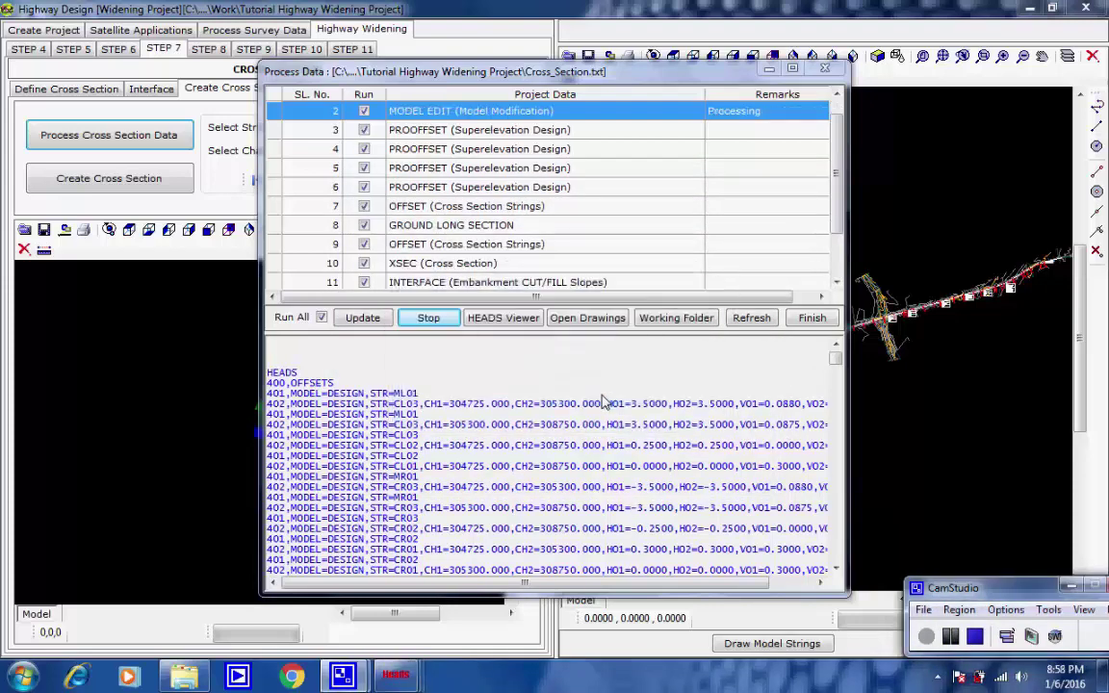
# Run the MODEL EDIT model modification item to completion and close its process window
pyautogui.click(487, 250)
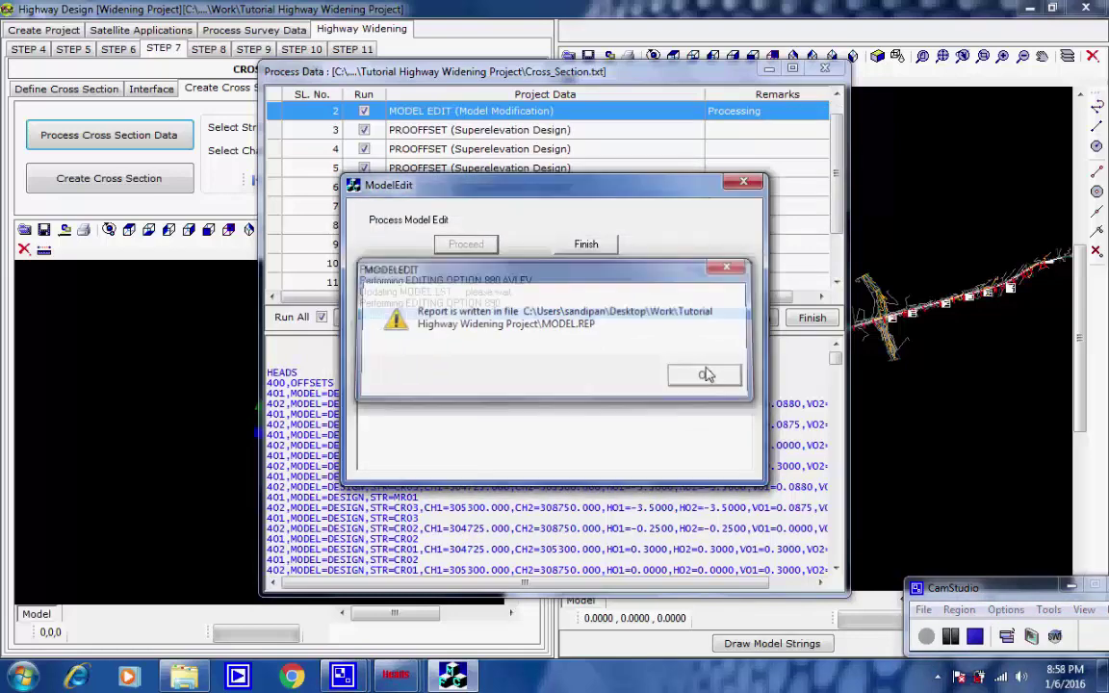
pyautogui.click(706, 373)
pyautogui.click(586, 245)
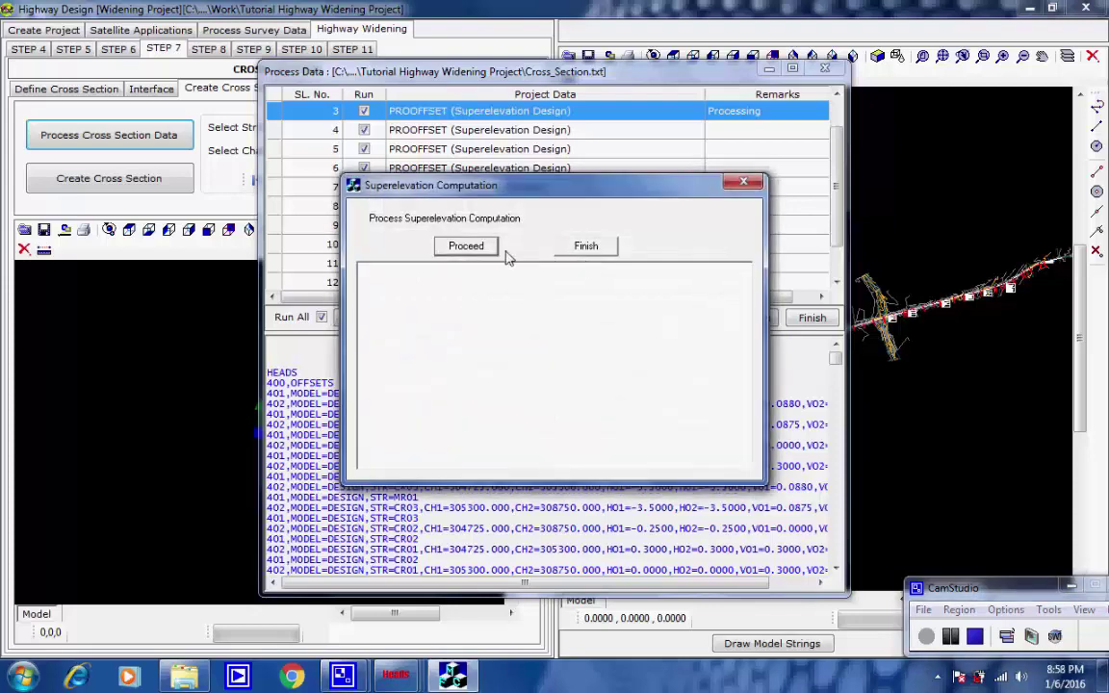
# Run the superelevation computation for the left carriageway edge, CL03 to CL04, and draw its strings in the CAD viewer
pyautogui.click(467, 247)
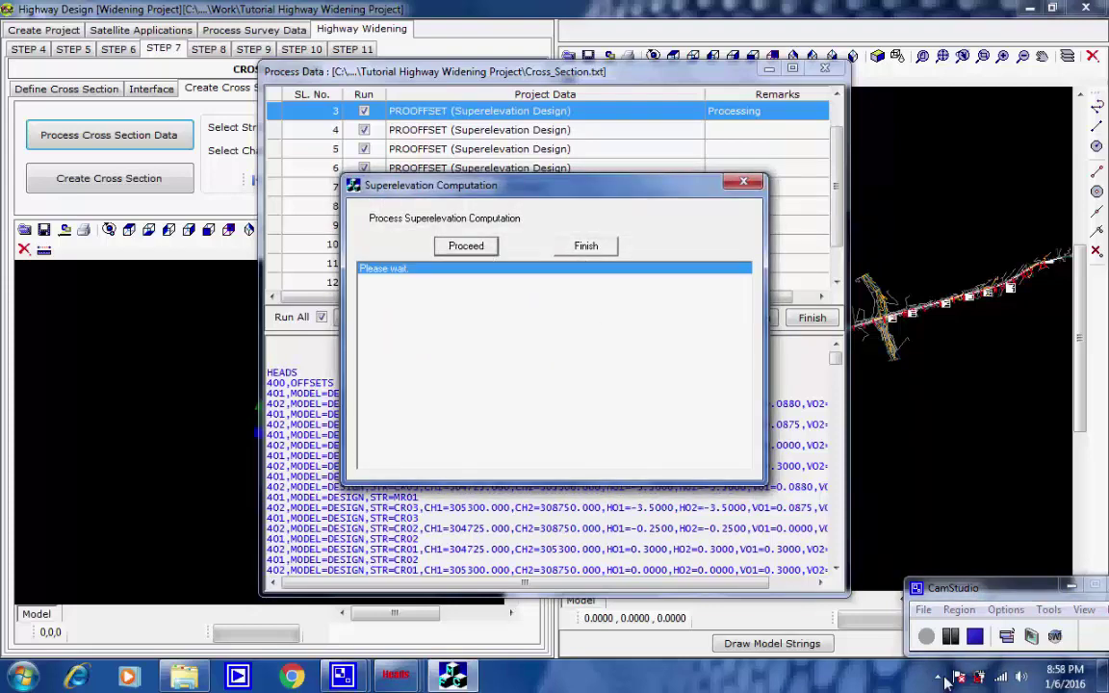
pyautogui.click(722, 376)
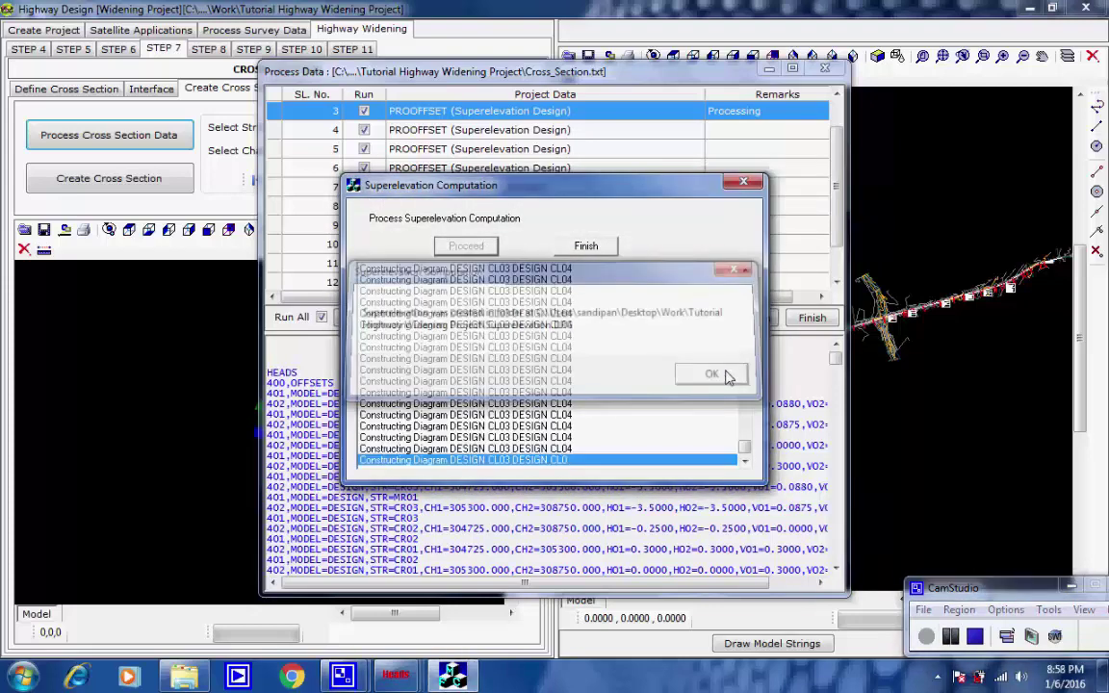
pyautogui.click(607, 250)
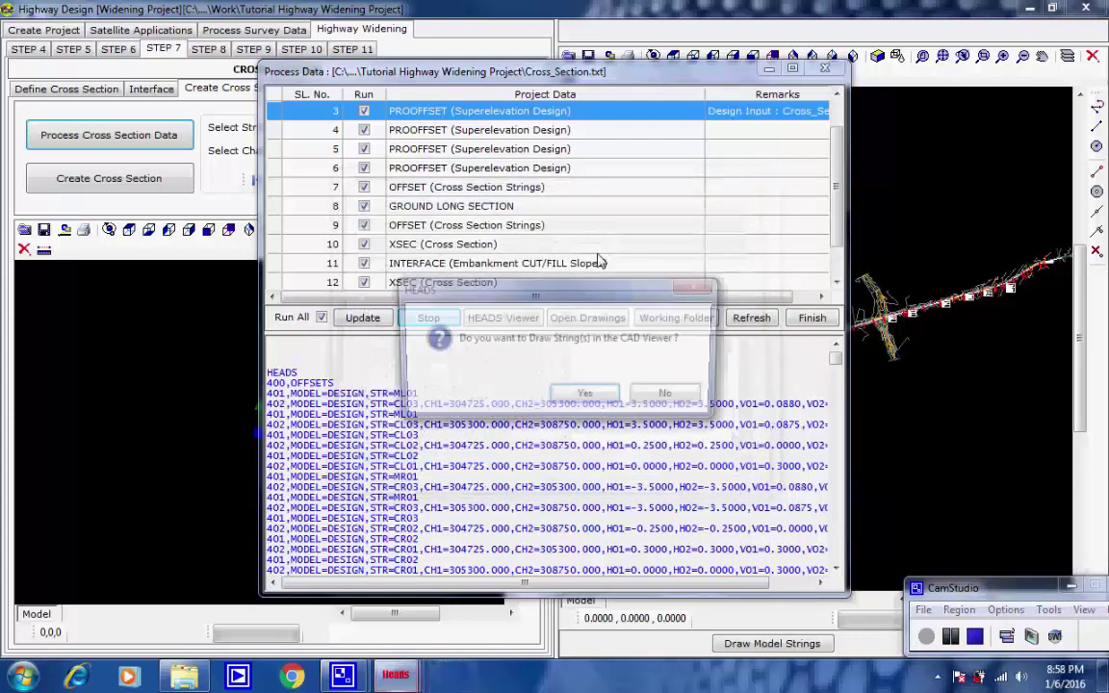
pyautogui.click(589, 397)
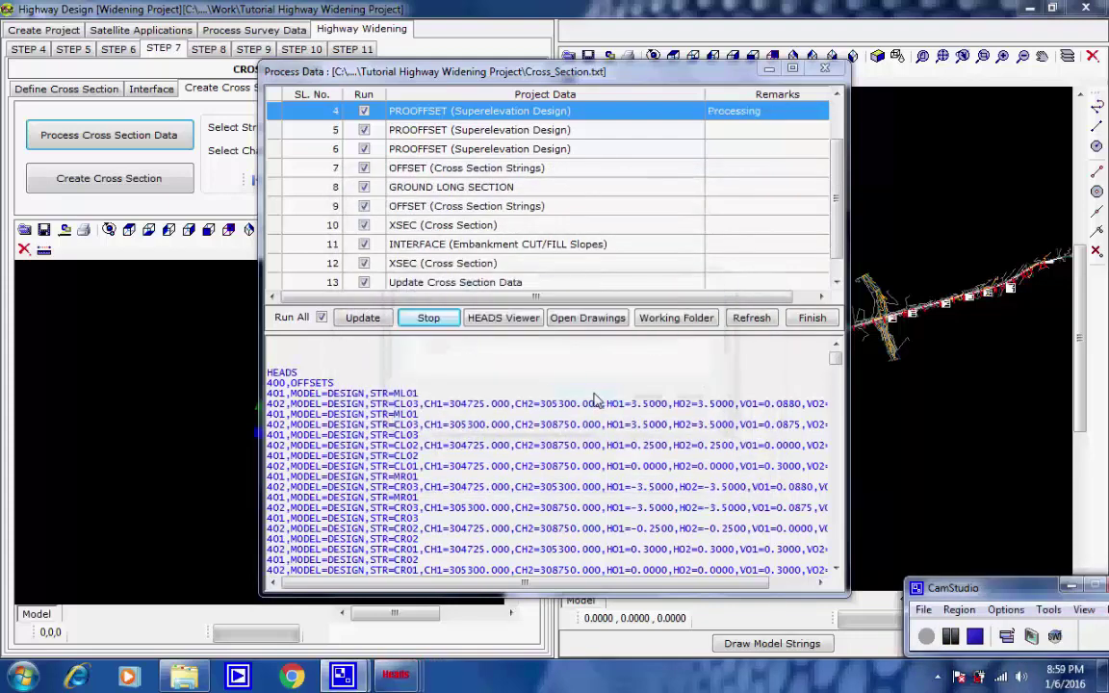
# Run the superelevation computation for the right carriageway edge, CR03 to CR04, and draw its strings in the CAD viewer
pyautogui.click(487, 247)
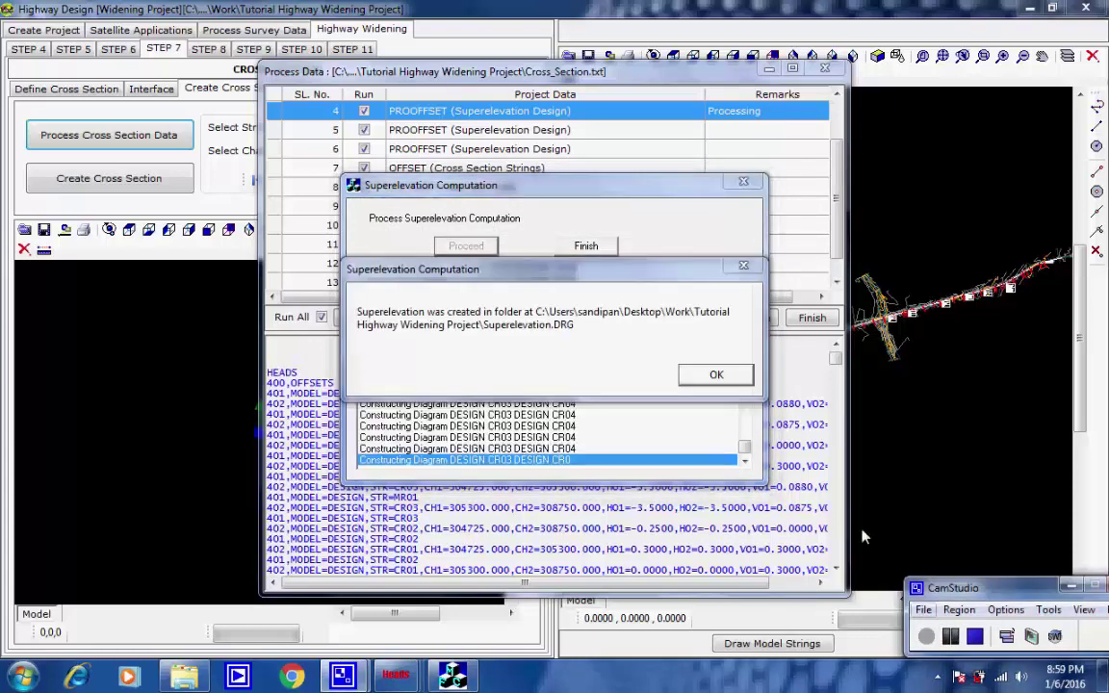
pyautogui.click(717, 376)
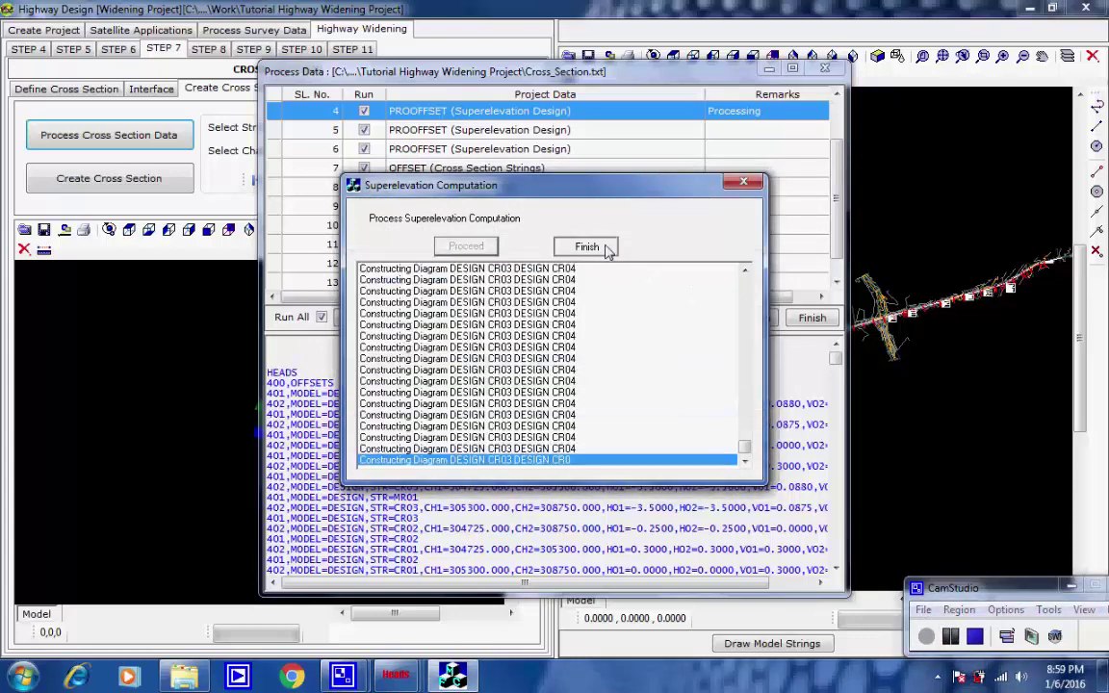
pyautogui.click(606, 246)
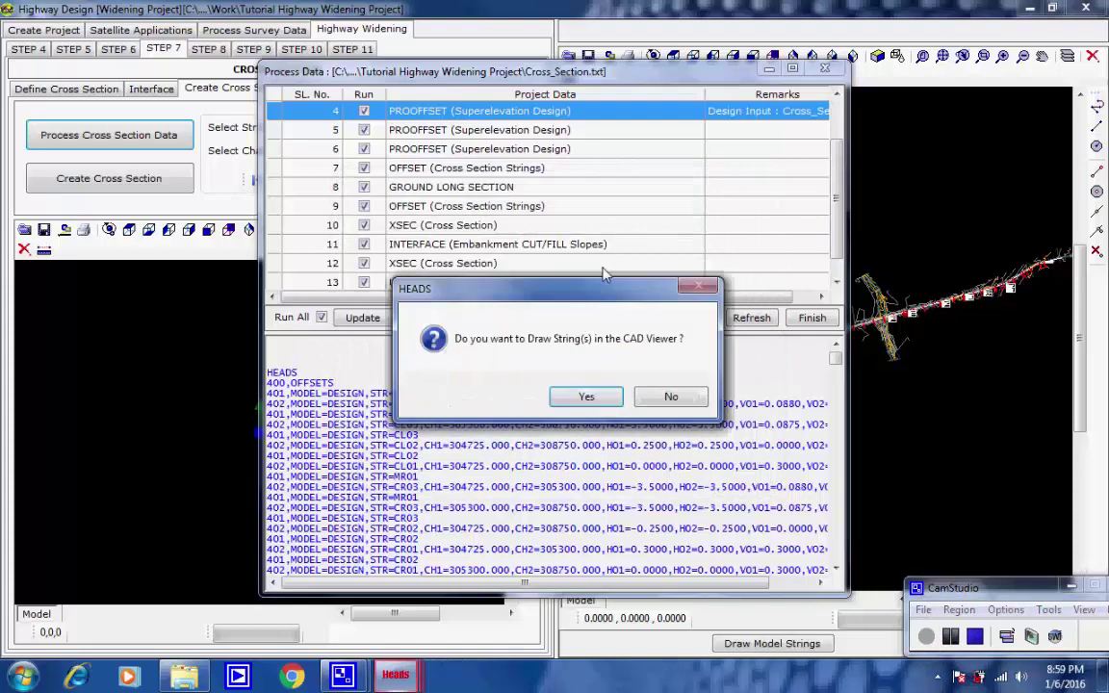
pyautogui.click(589, 396)
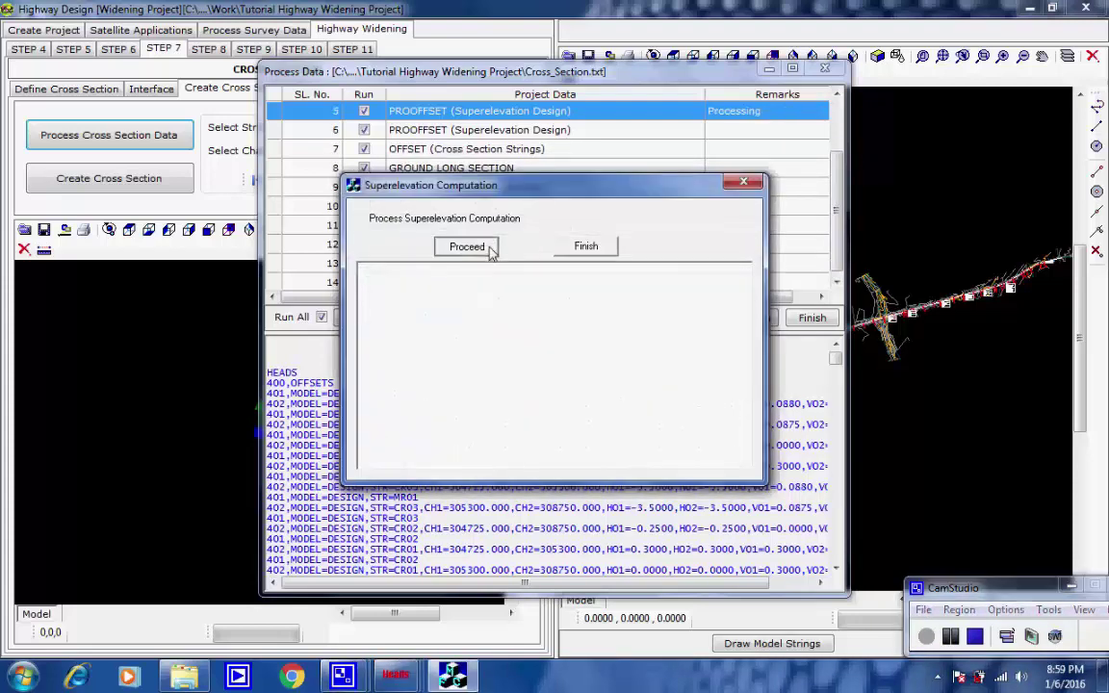
# Run the superelevation computation of item 5 for the left-side string CL05 and draw its strings in the CAD viewer
pyautogui.click(470, 246)
pyautogui.click(950, 638)
pyautogui.click(926, 636)
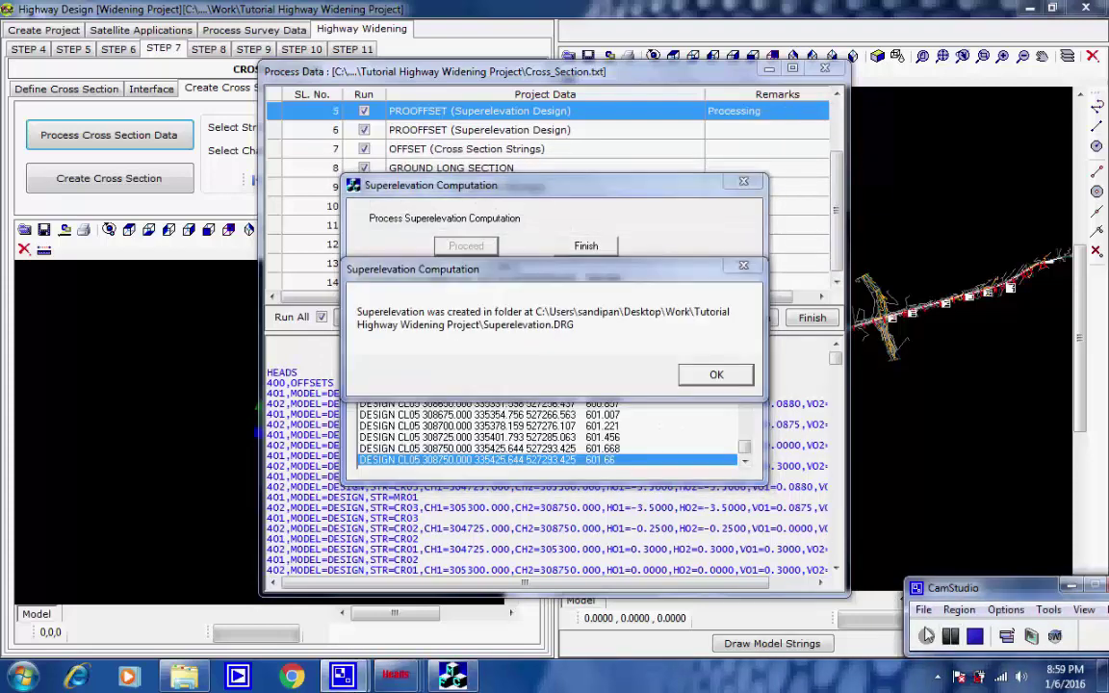
pyautogui.click(717, 375)
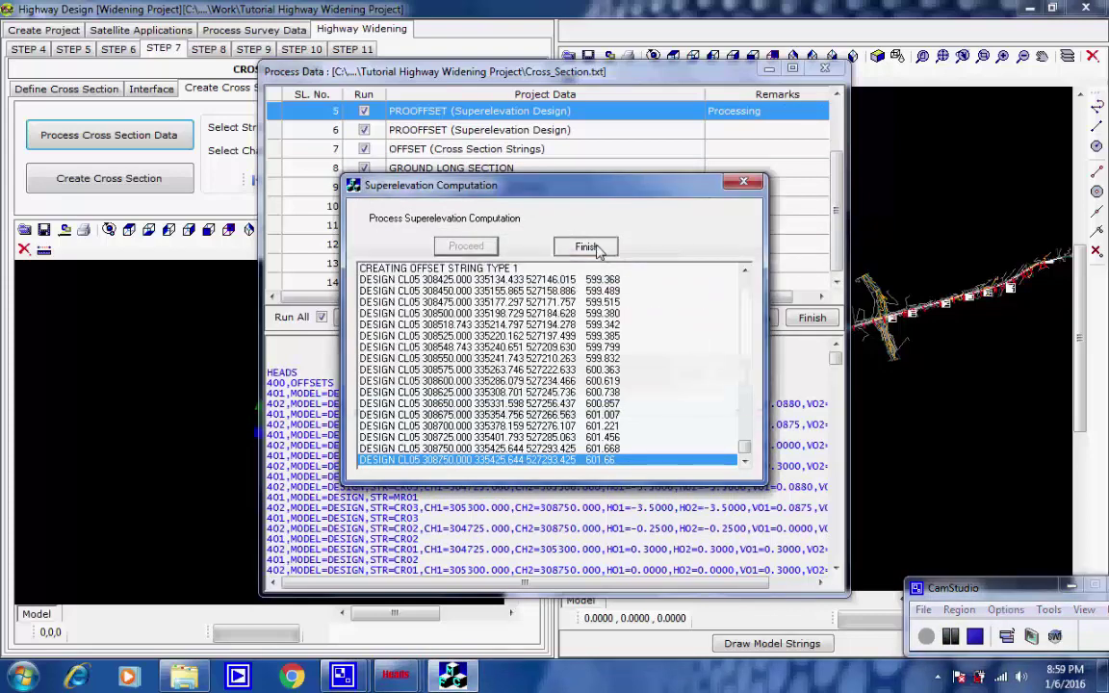
pyautogui.click(589, 246)
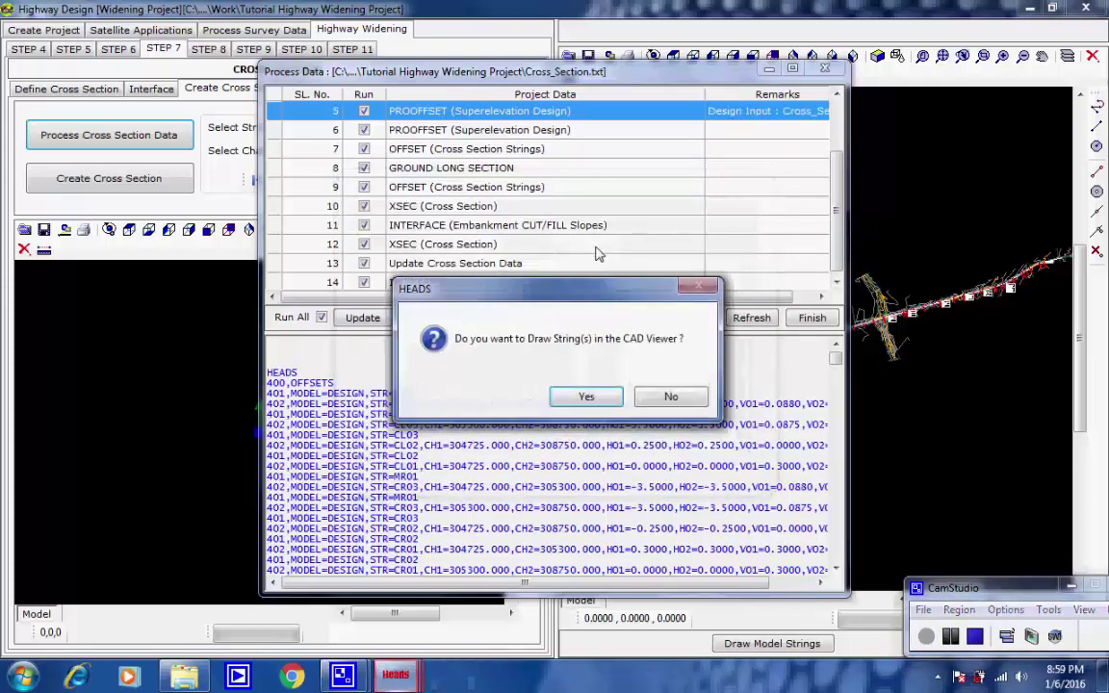
pyautogui.click(586, 396)
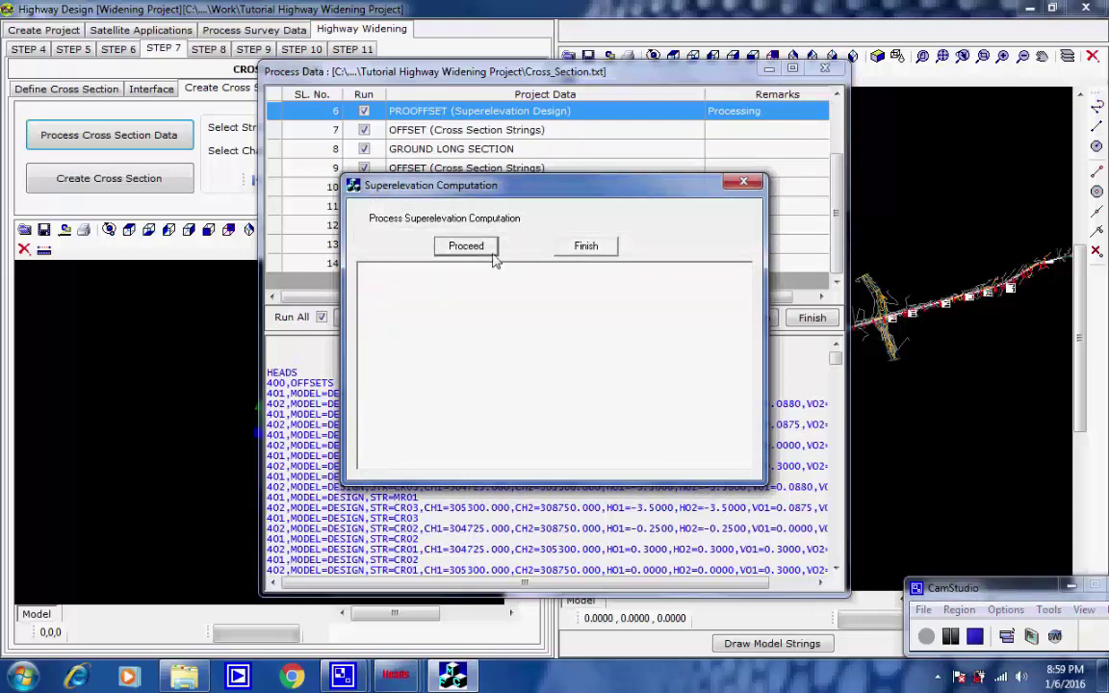
# Run the superelevation computation of item 6 for the right-side string CR05 and draw its strings in the CAD viewer
pyautogui.click(489, 247)
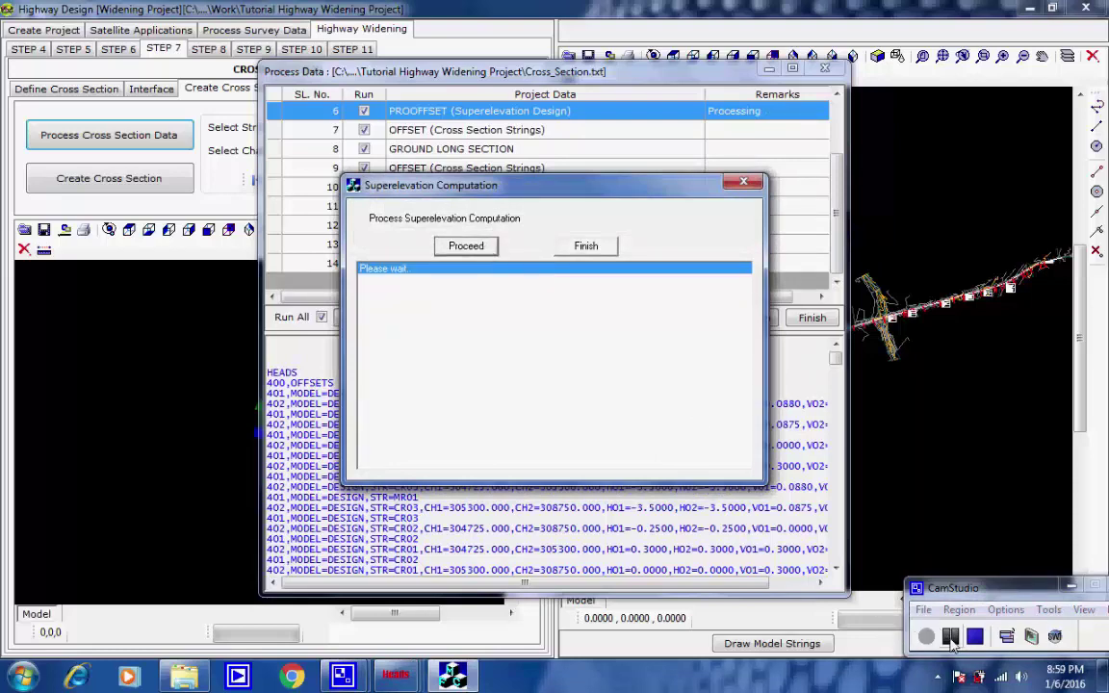
pyautogui.click(718, 376)
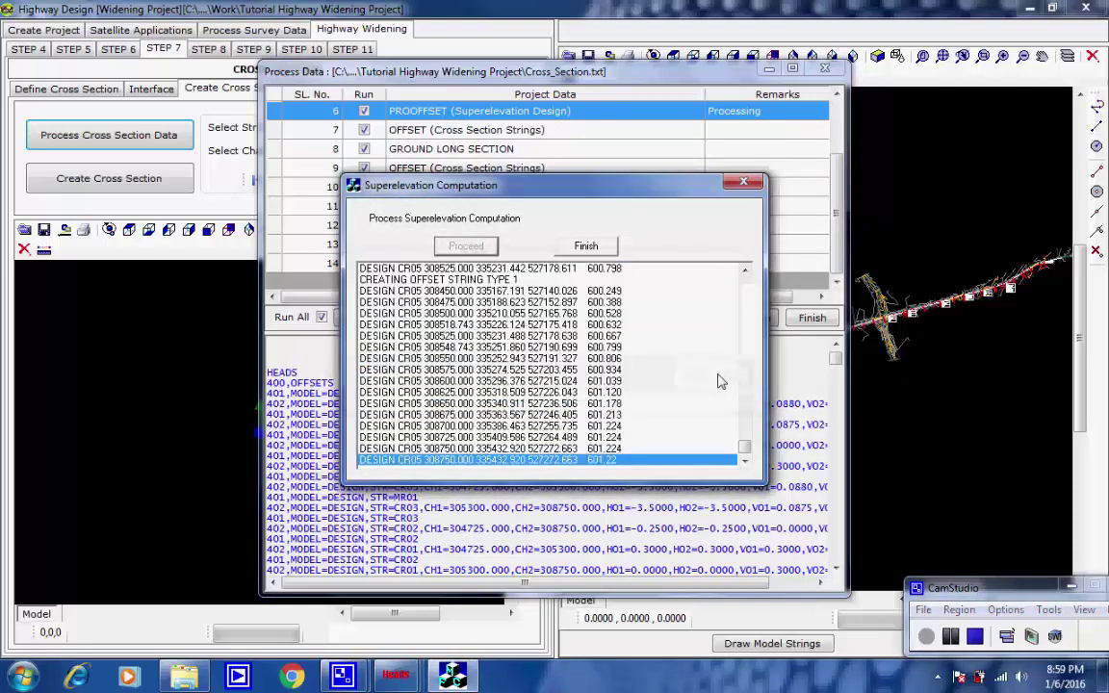
pyautogui.click(601, 248)
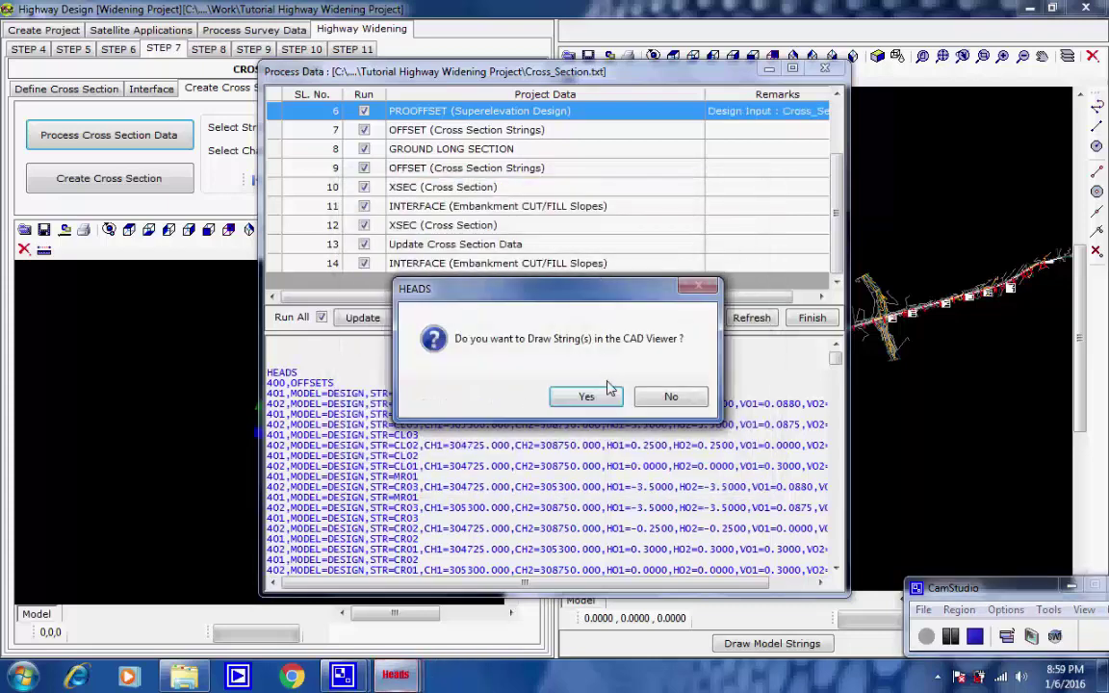
pyautogui.click(609, 398)
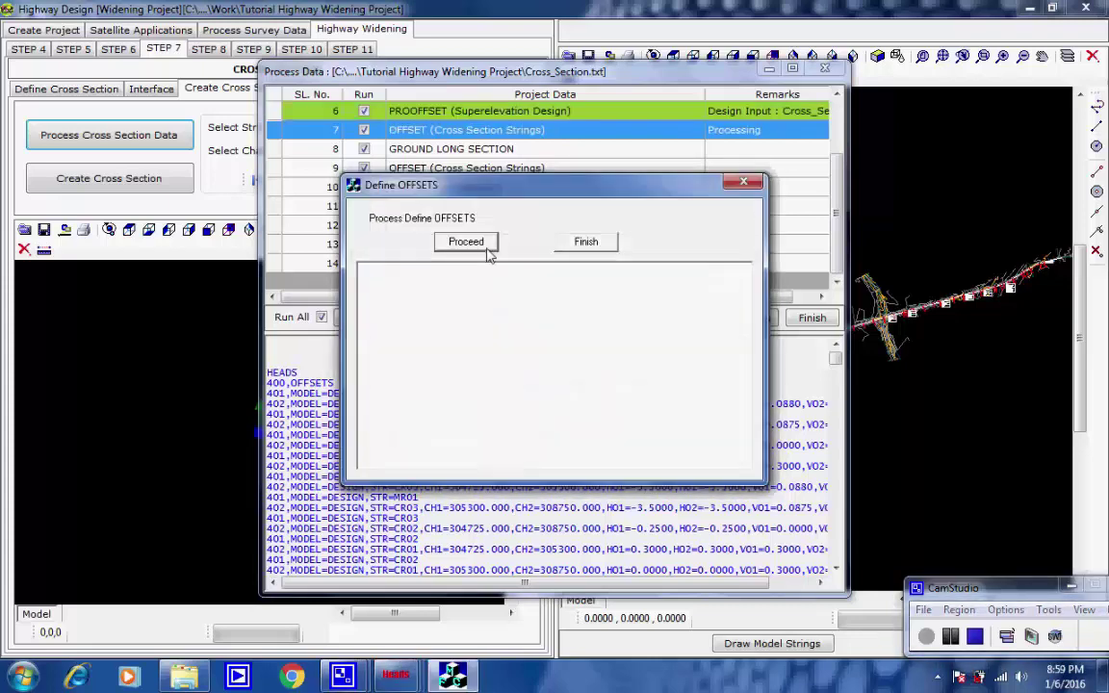
# Run the OFFSET cross section strings of item 7 and draw its strings in the CAD viewer
pyautogui.click(468, 242)
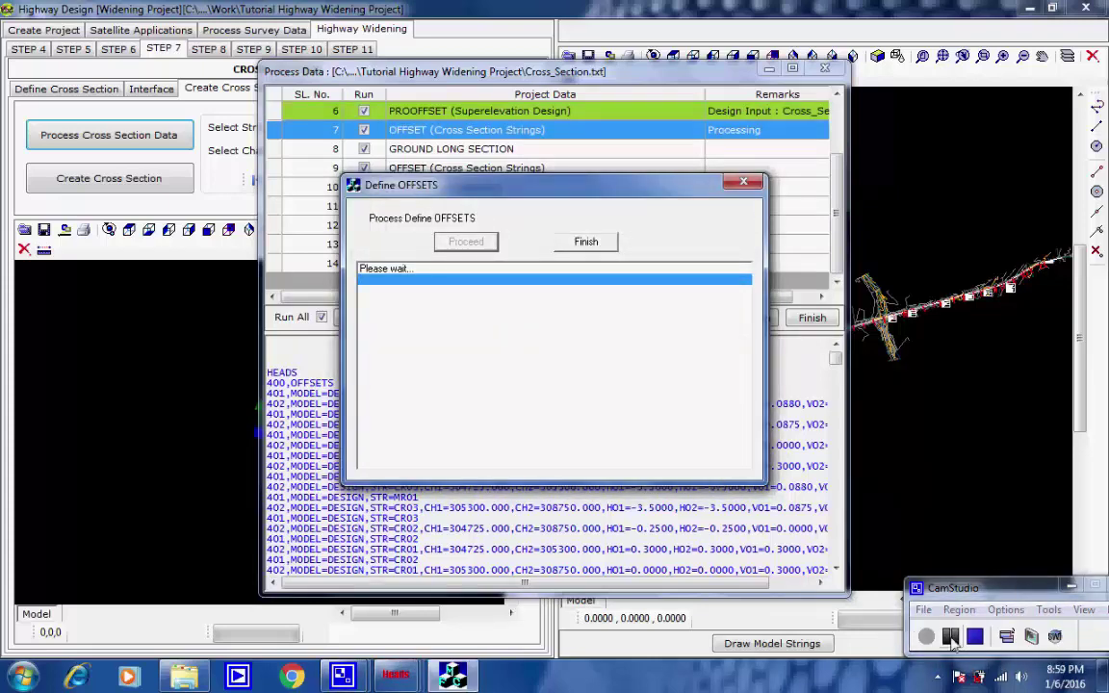
pyautogui.click(714, 375)
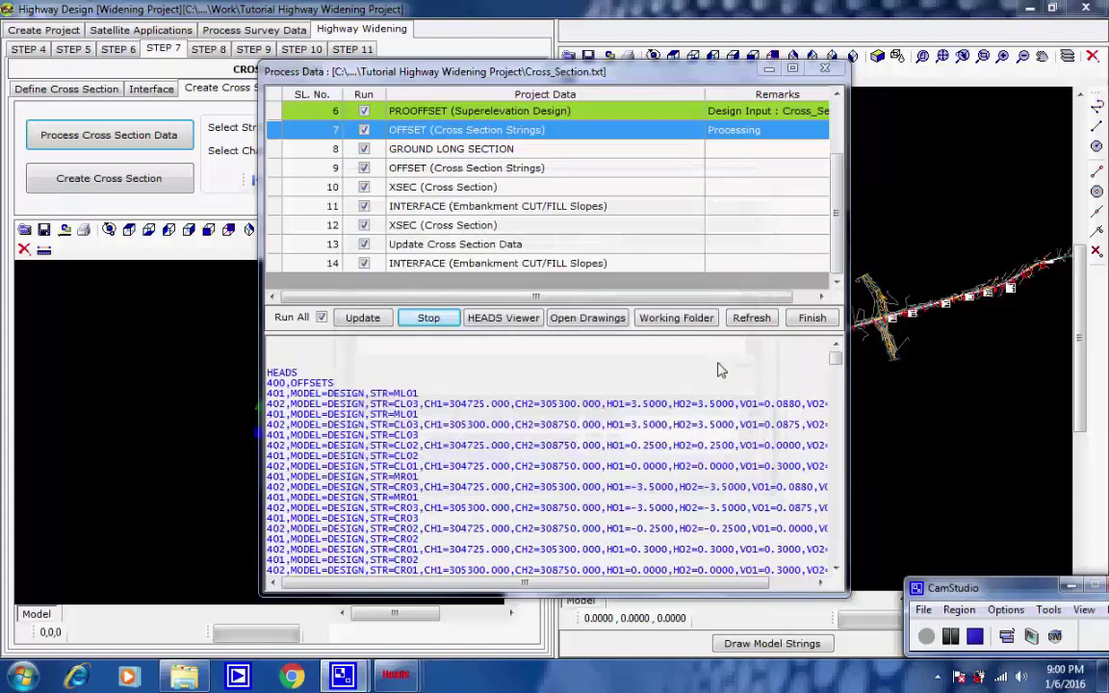
pyautogui.click(605, 399)
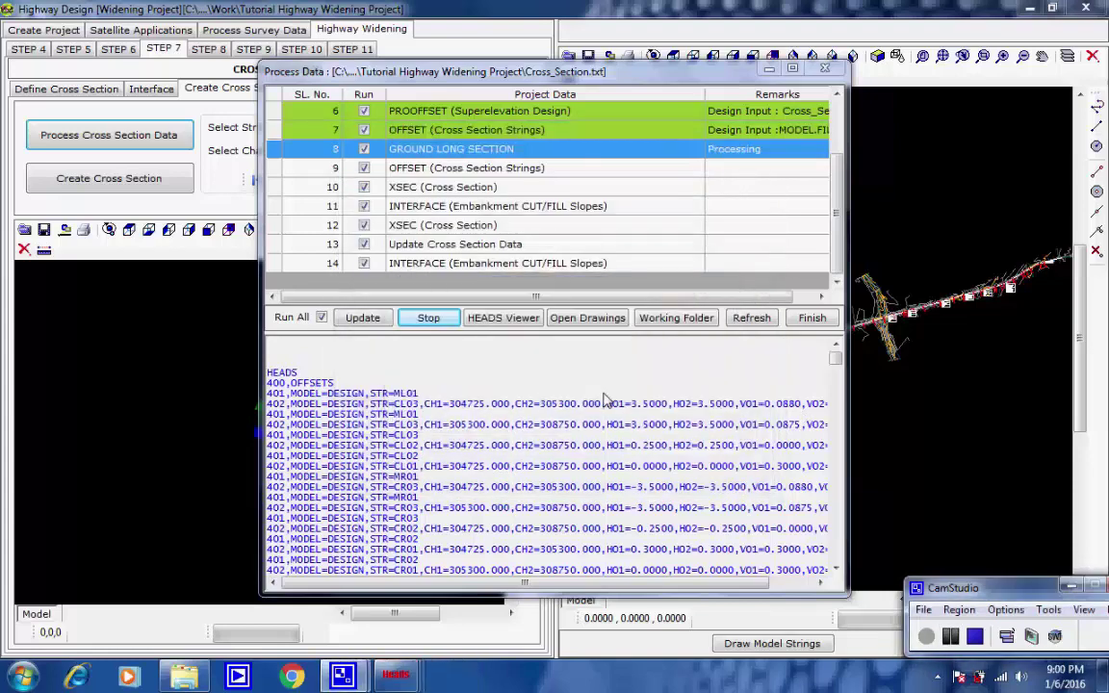
# Run the GROUND LONG SECTION item to create the ground long sections in the DESIGN model
pyautogui.click(757, 438)
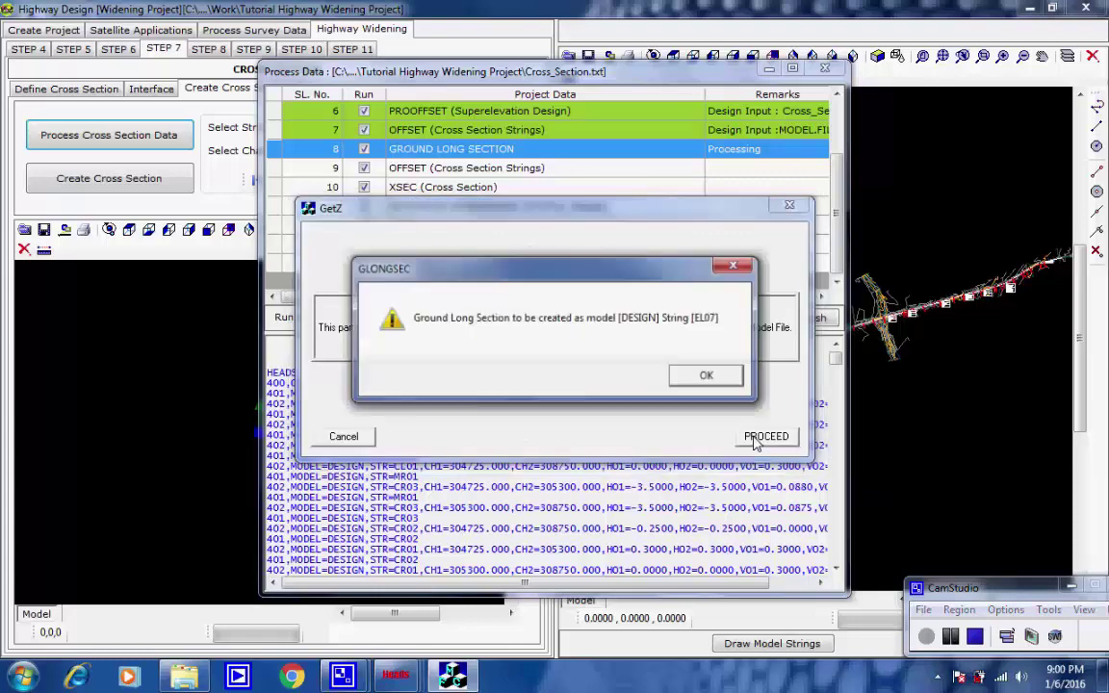
pyautogui.click(710, 376)
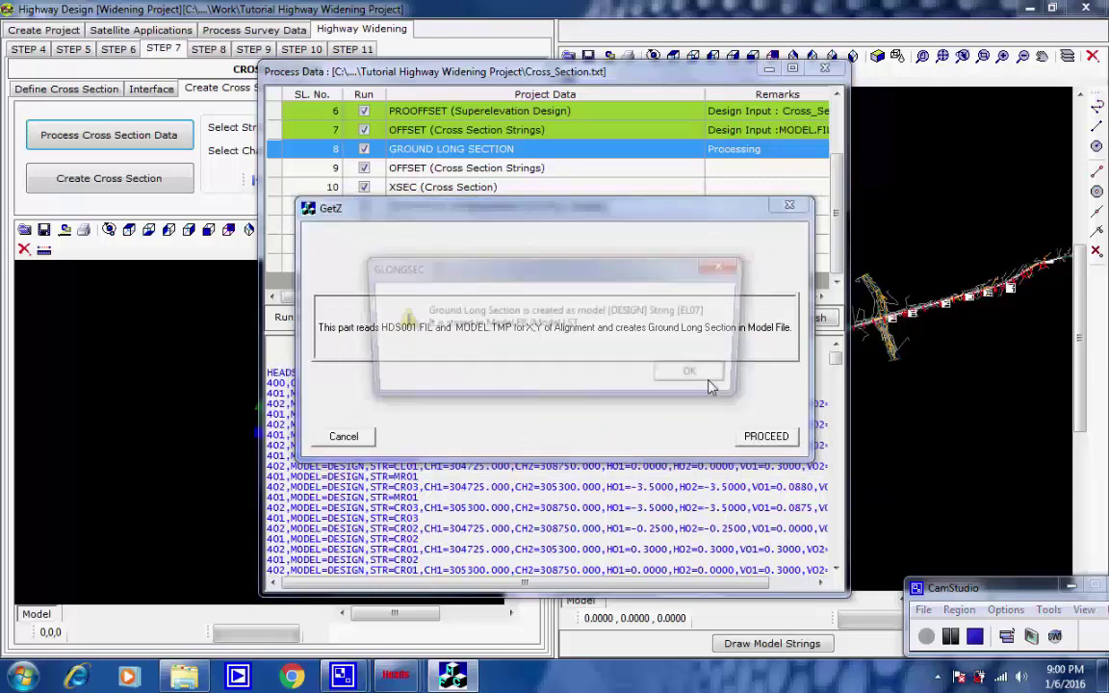
pyautogui.click(705, 378)
pyautogui.click(707, 377)
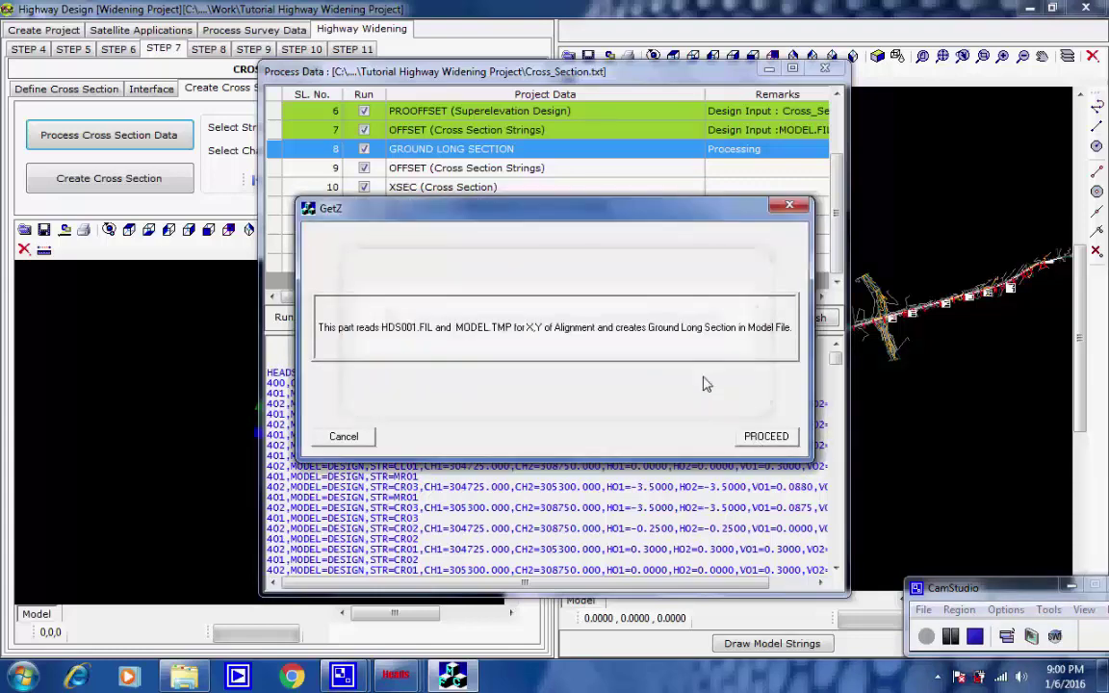
pyautogui.click(704, 382)
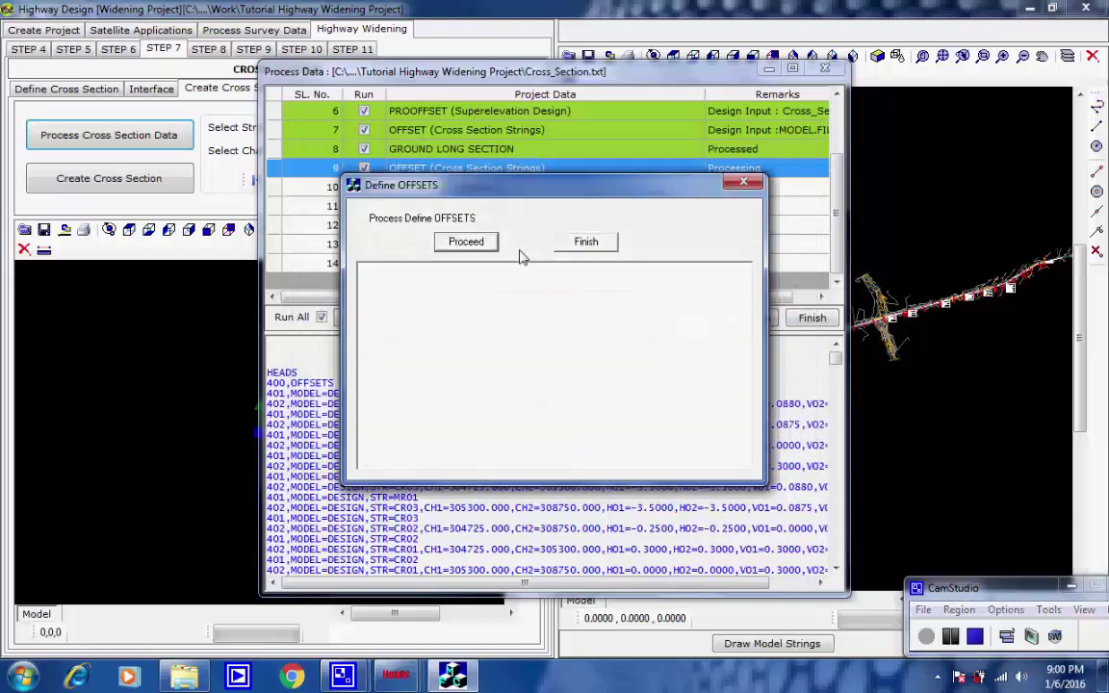
# Run the OFFSET cross section strings of item 9 and draw its strings in the CAD viewer
pyautogui.click(468, 243)
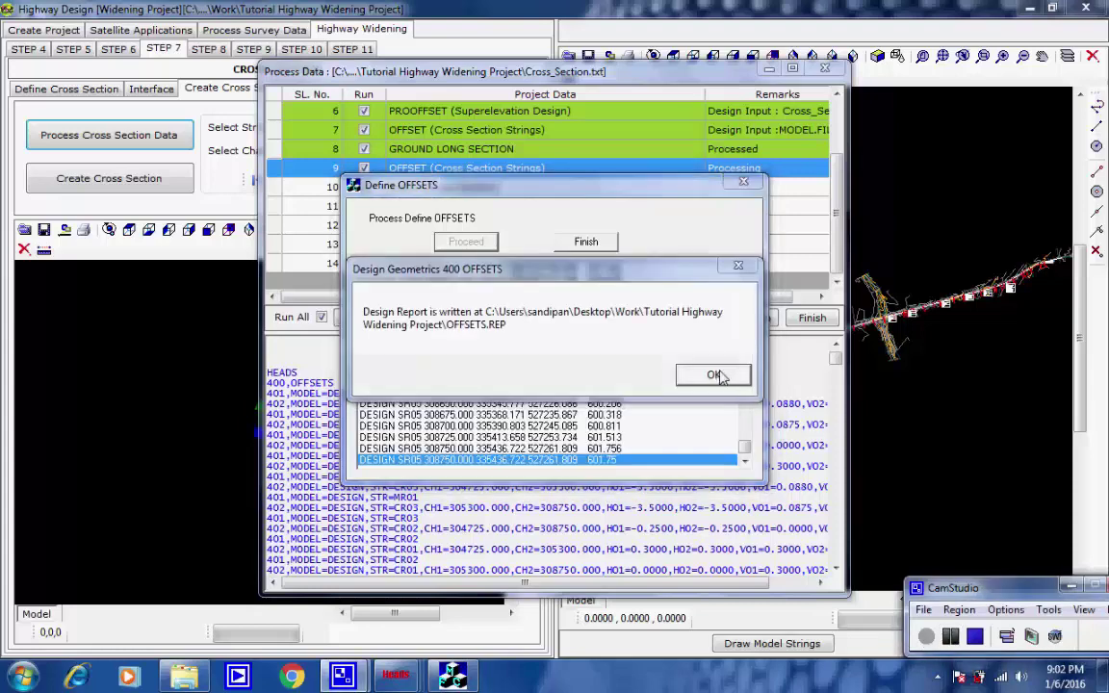
pyautogui.click(714, 375)
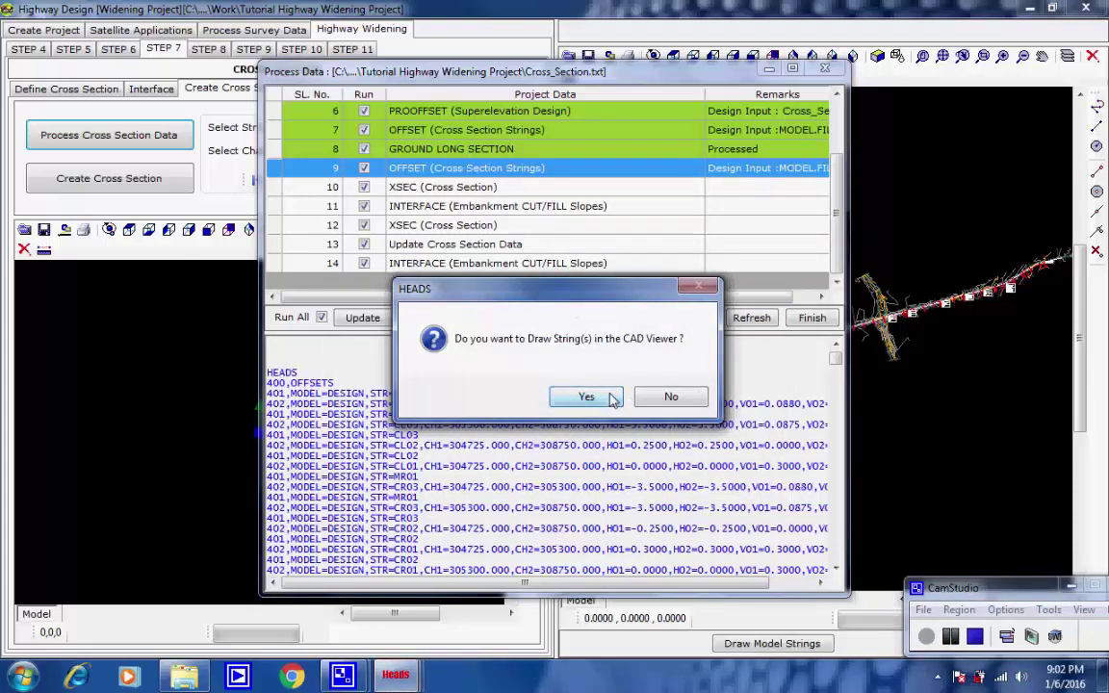
pyautogui.click(610, 397)
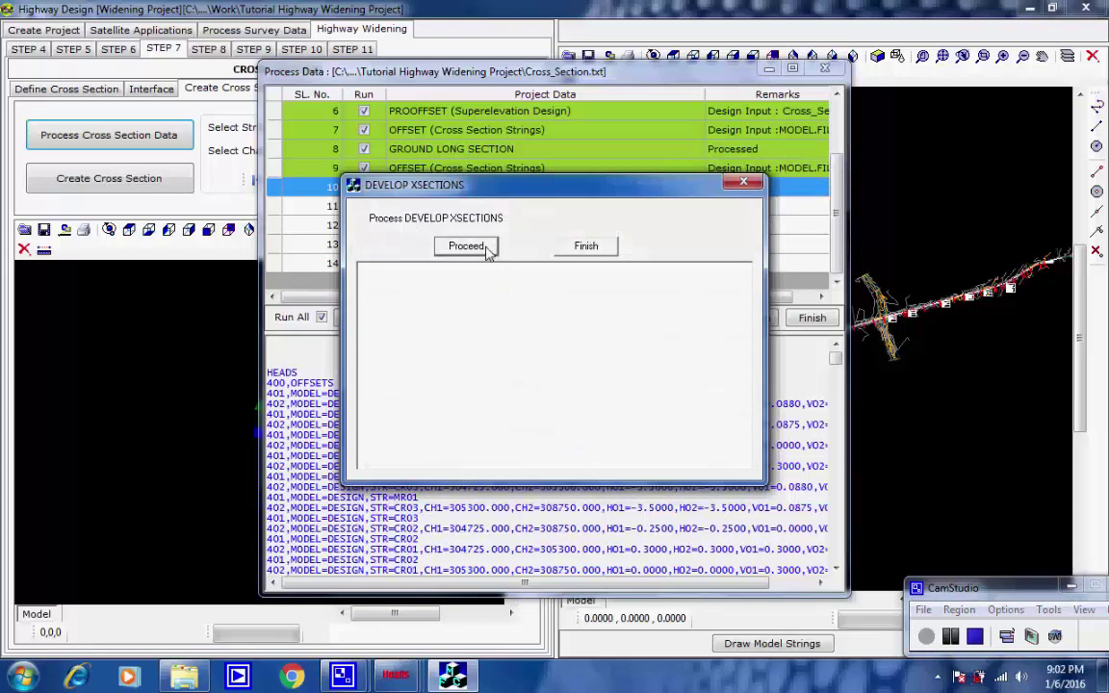
# Run the XSEC process of item 10 to develop the cross sections and finish it
pyautogui.click(486, 248)
pyautogui.click(691, 375)
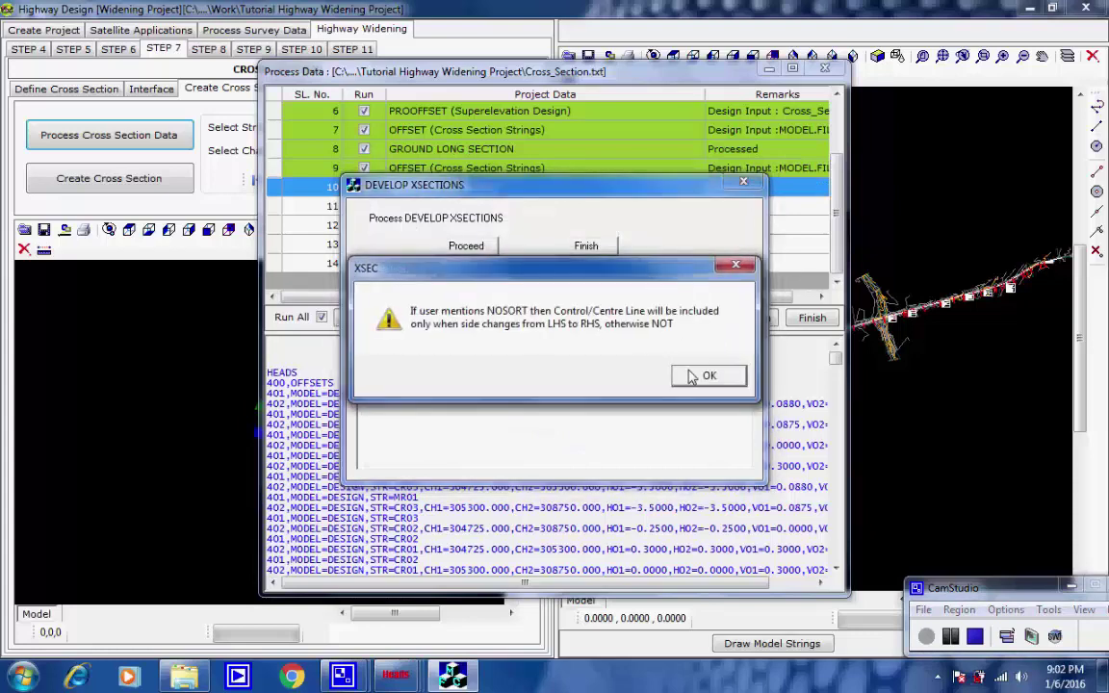
pyautogui.click(689, 377)
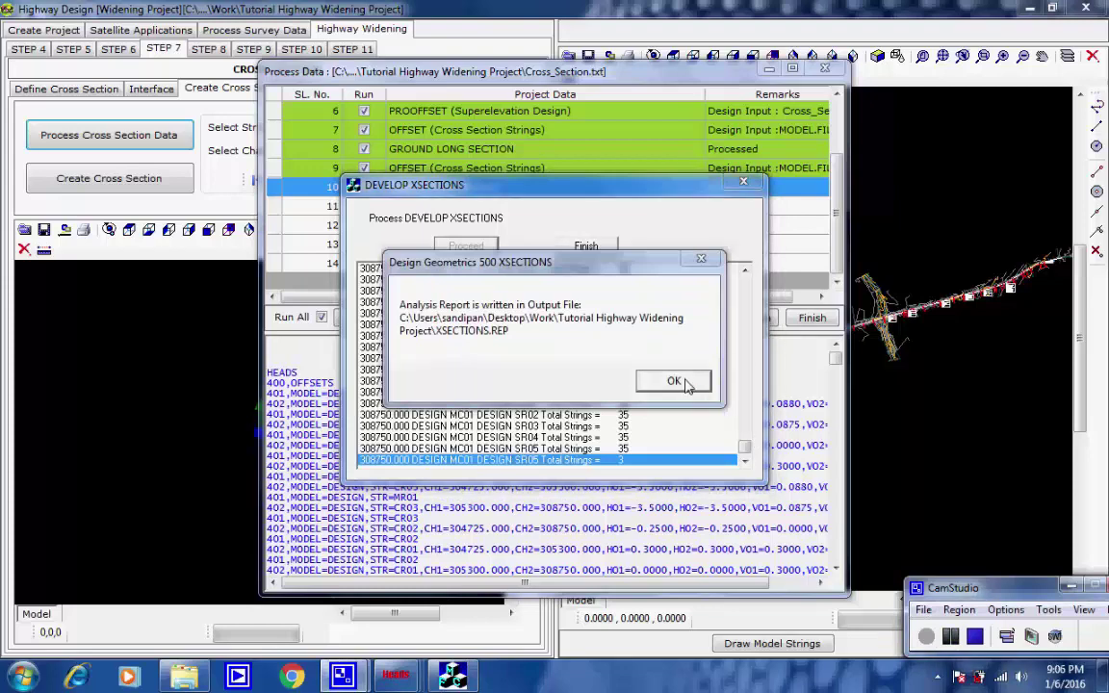
pyautogui.click(674, 382)
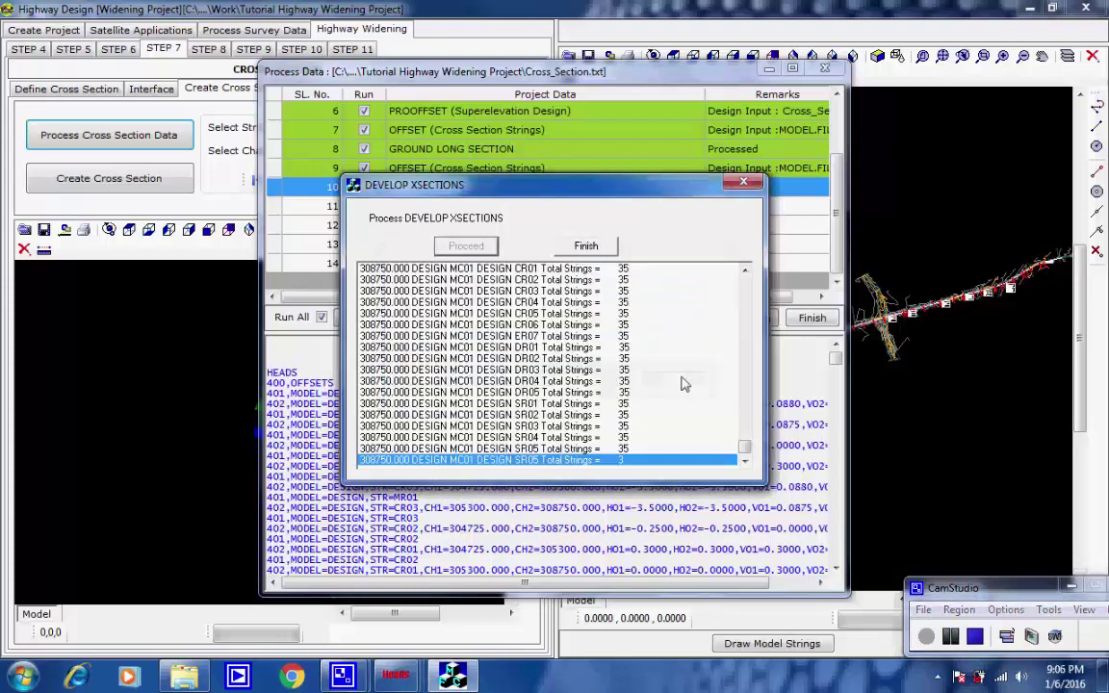
pyautogui.click(587, 246)
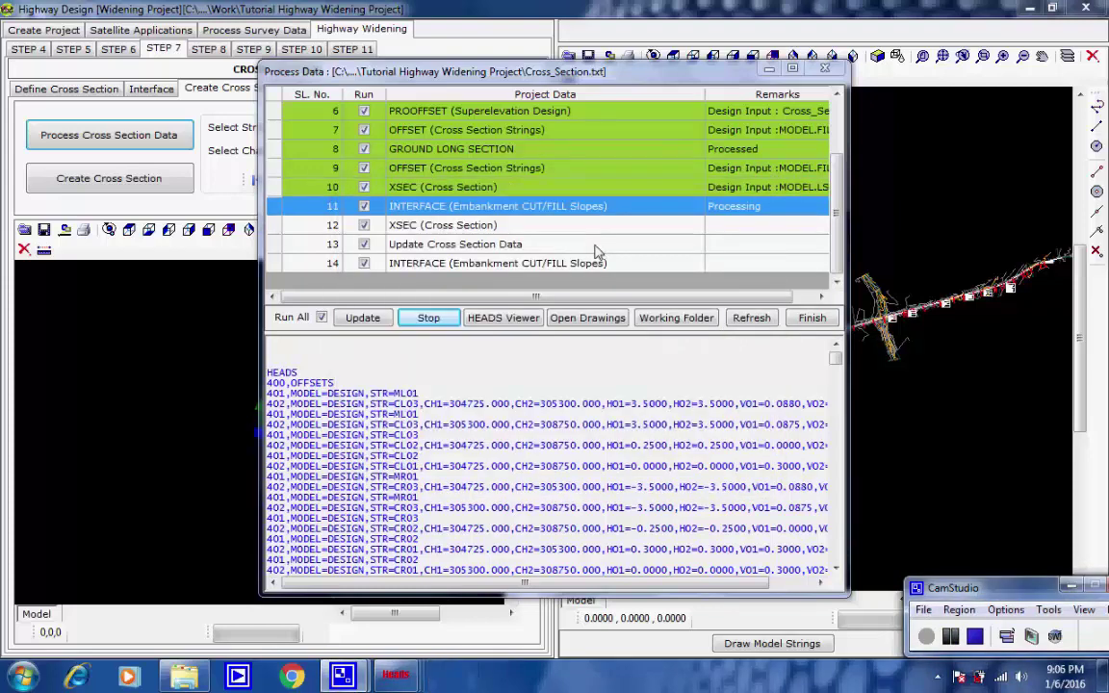
# Run the INTERFACE process of item 11 for the embankment cut/fill slopes and draw its strings in the CAD viewer
pyautogui.click(484, 243)
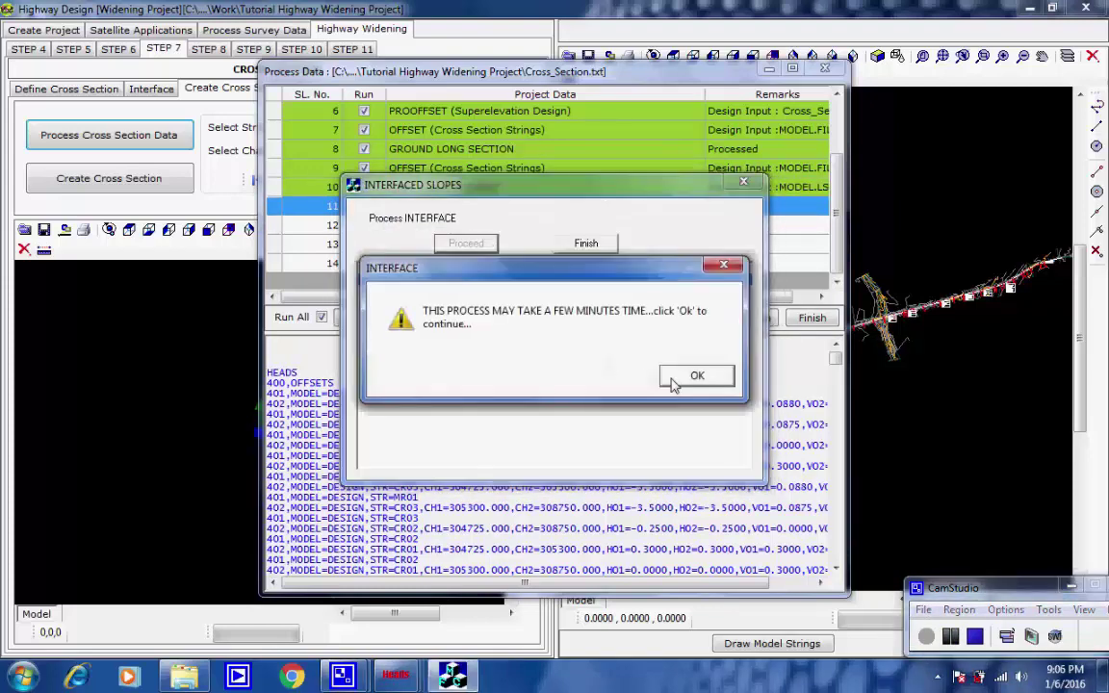
pyautogui.click(693, 377)
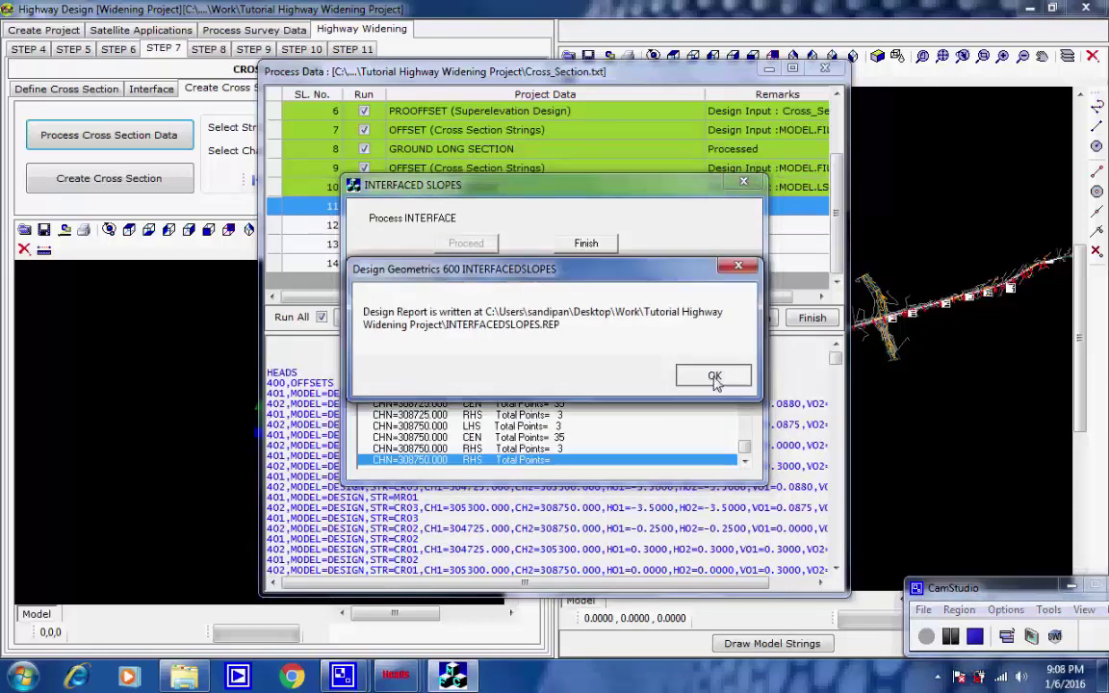
pyautogui.click(714, 376)
pyautogui.click(590, 243)
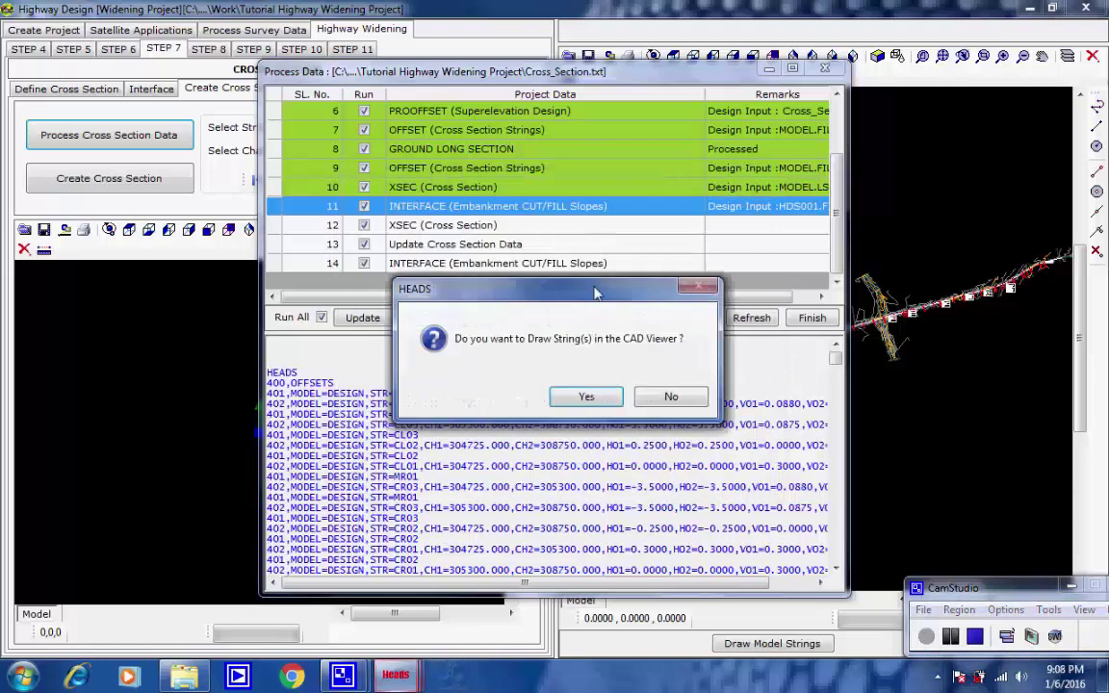
pyautogui.click(585, 395)
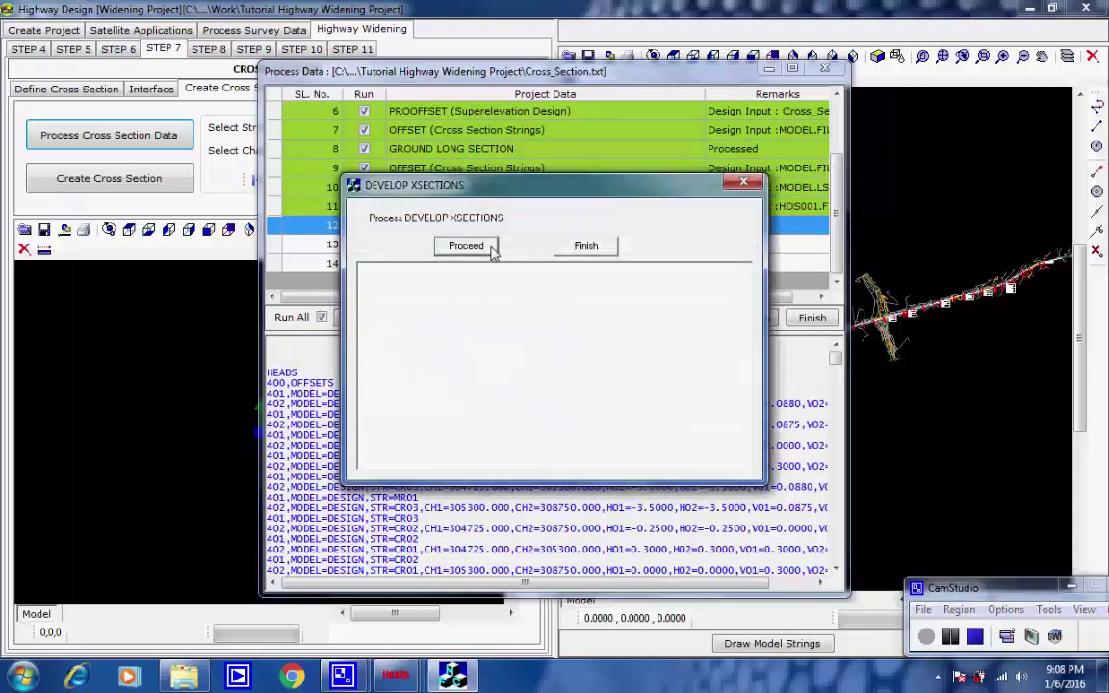
# Run the XSEC process of item 12 and the Update Cross Section Data process of item 13
pyautogui.click(491, 249)
pyautogui.click(686, 376)
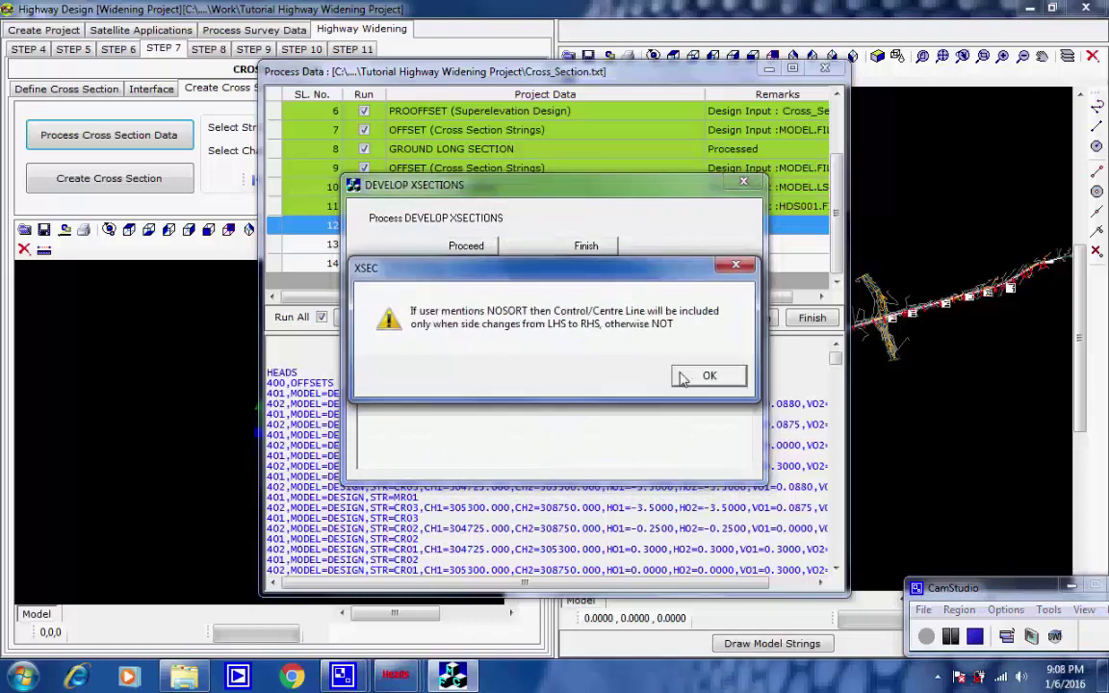
pyautogui.click(681, 376)
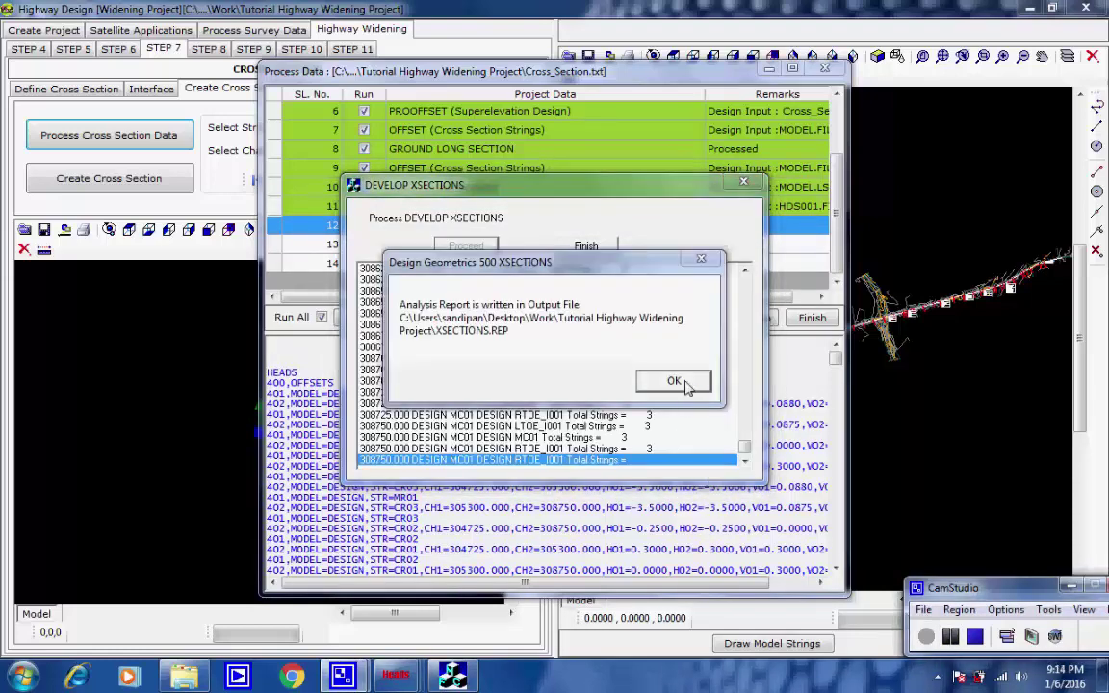
pyautogui.click(674, 381)
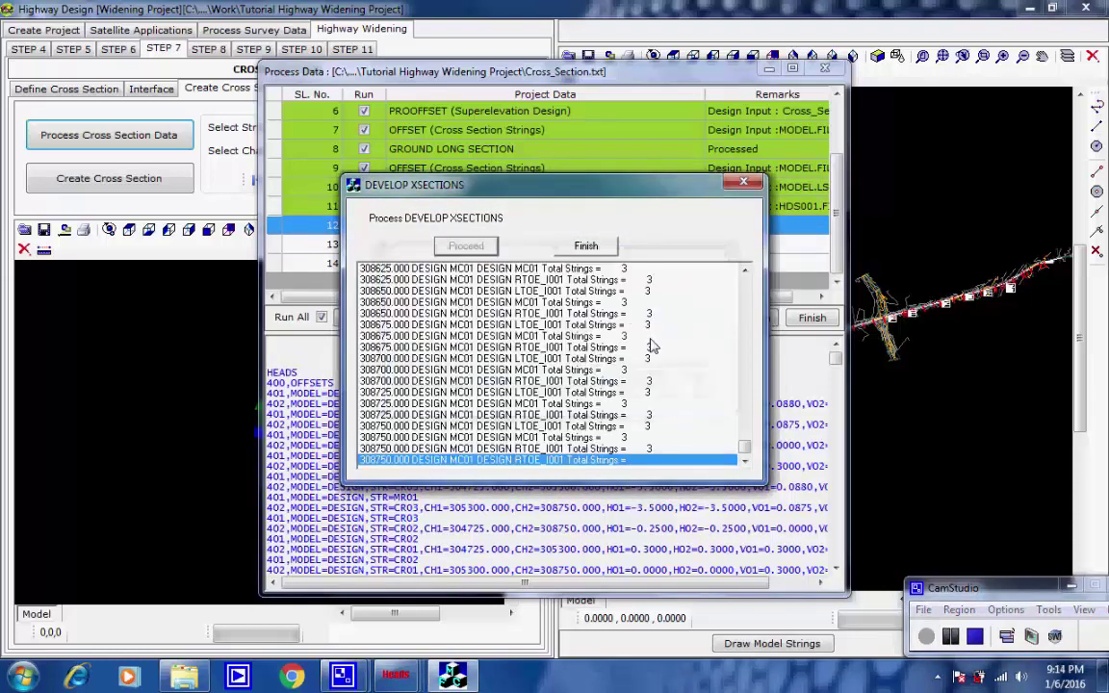
pyautogui.click(605, 249)
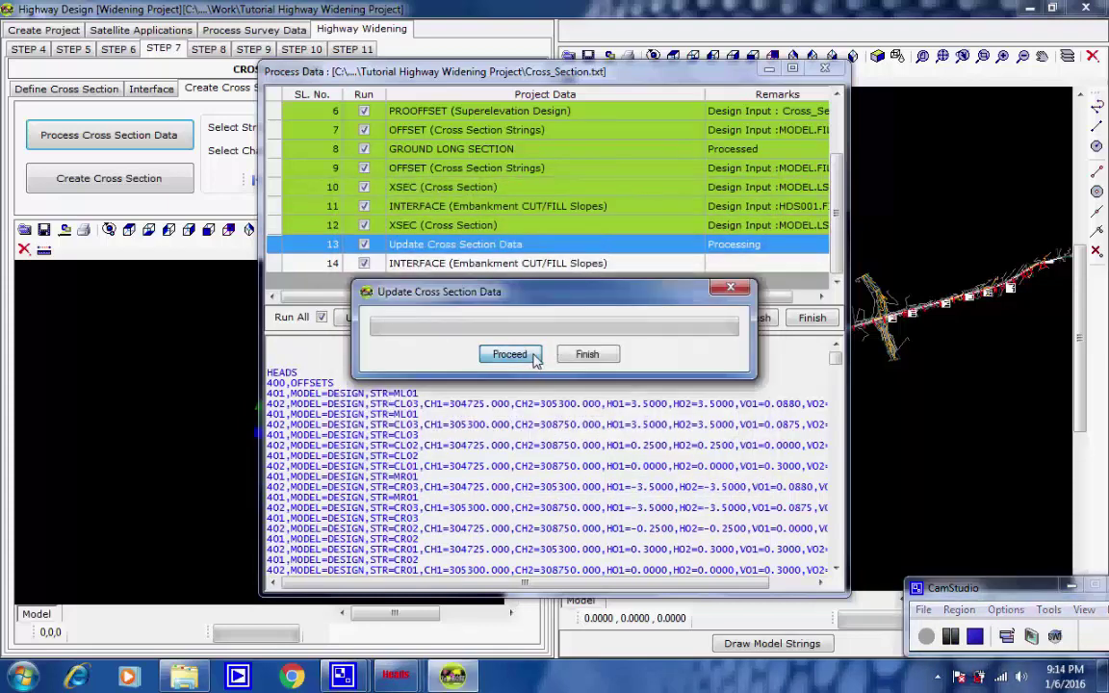
pyautogui.click(533, 355)
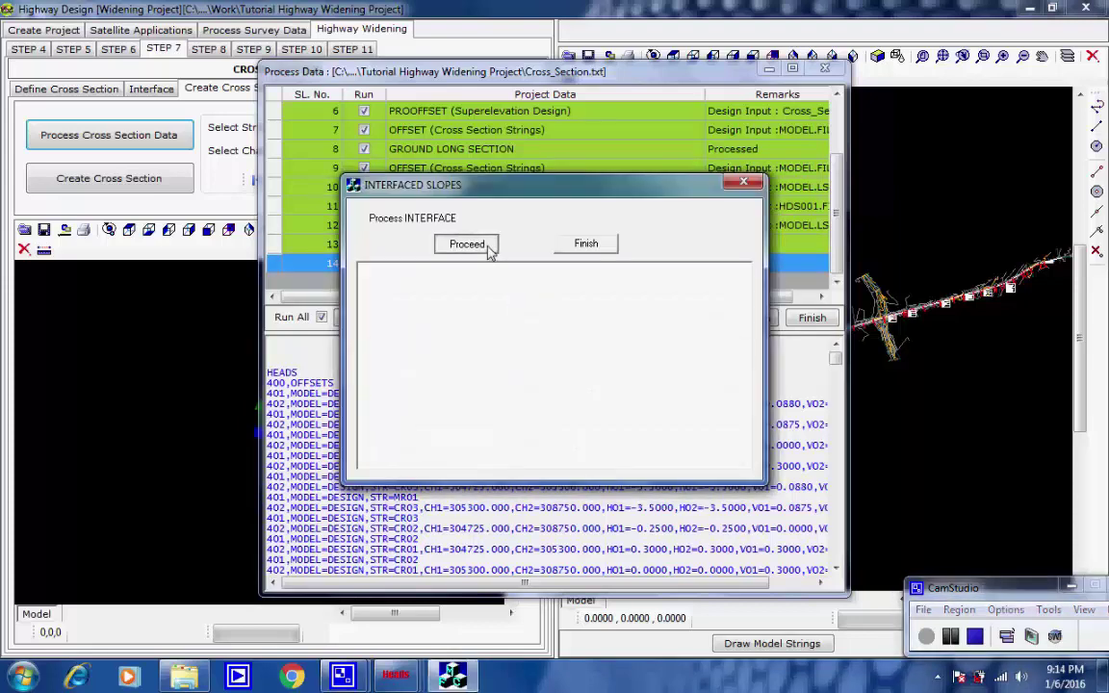
# Run the INTERFACE process of item 14 for the embankment cut/fill slopes, draw its strings in the CAD viewer and finish the cross section processing
pyautogui.click(487, 245)
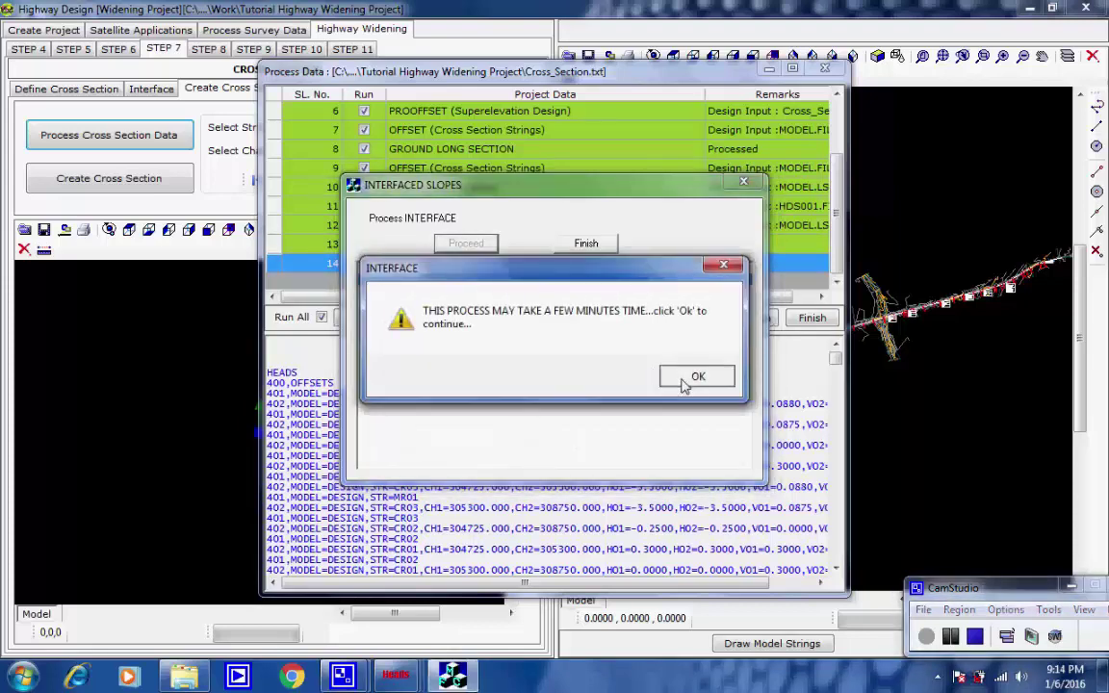
pyautogui.click(686, 378)
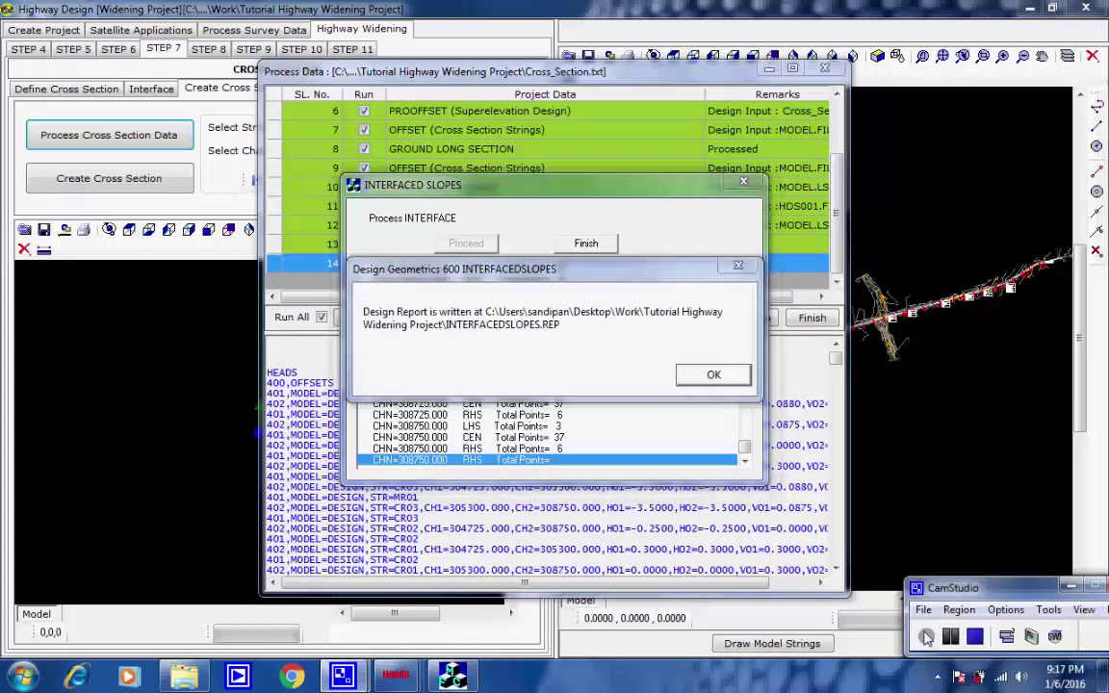
pyautogui.click(713, 376)
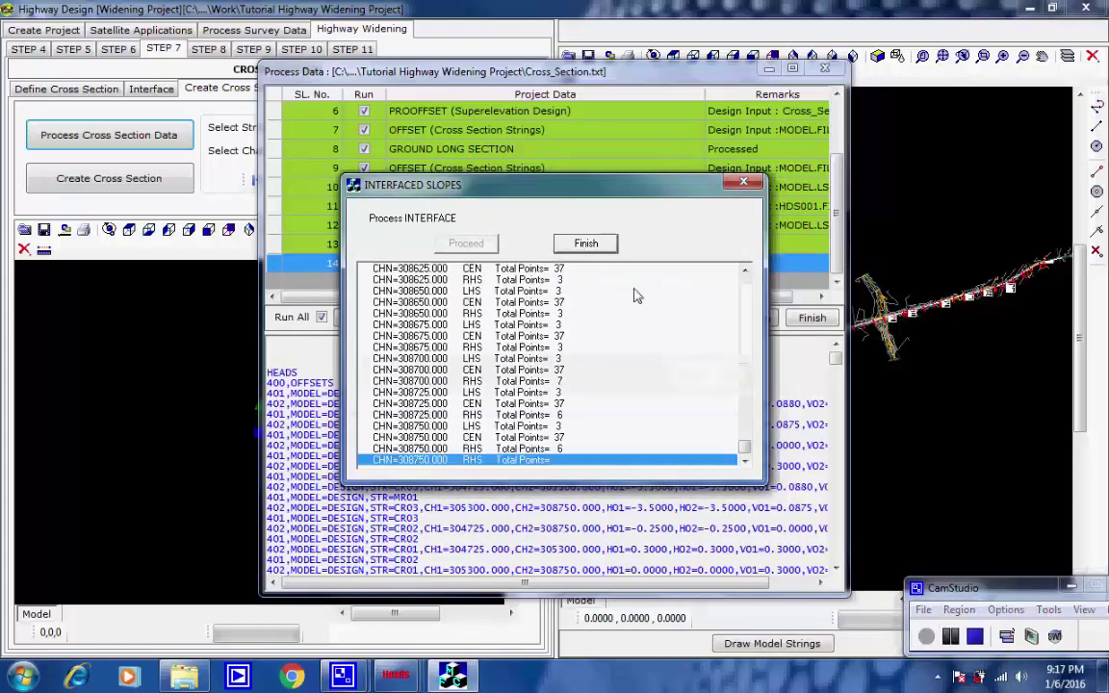
pyautogui.click(591, 245)
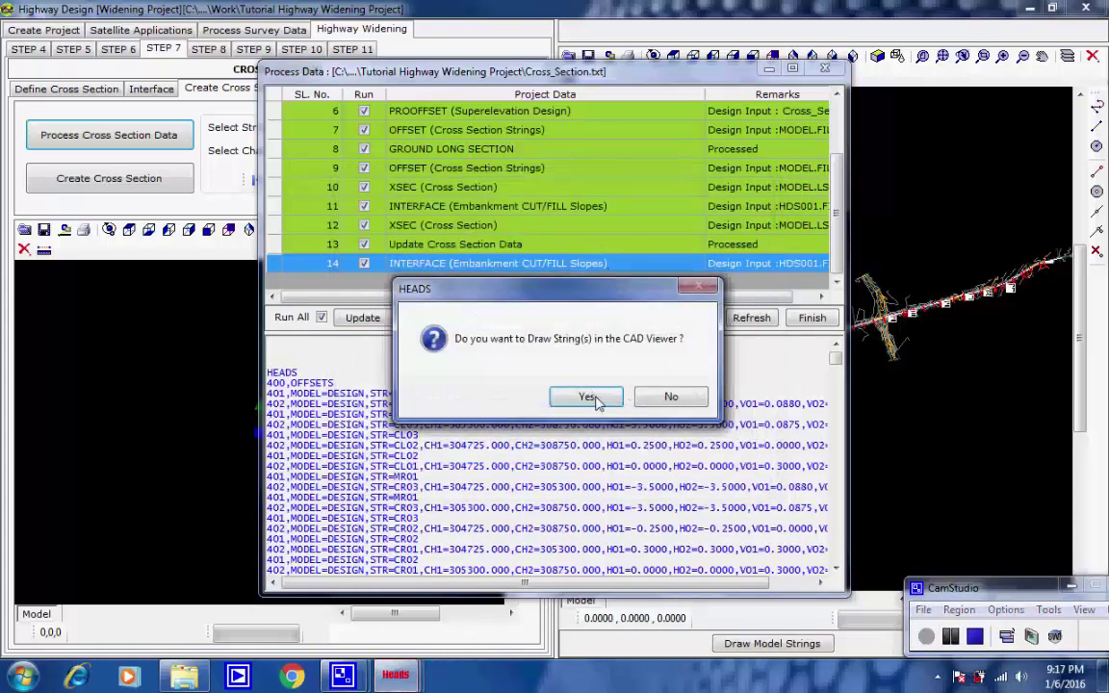
pyautogui.click(584, 393)
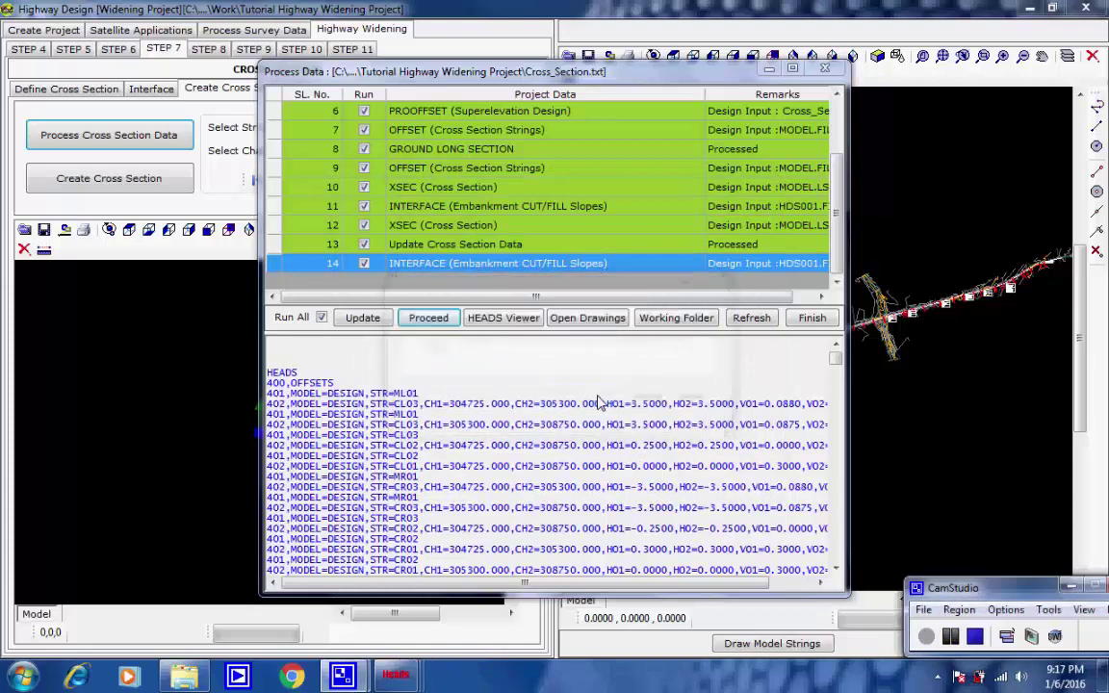
pyautogui.click(811, 320)
pyautogui.click(937, 676)
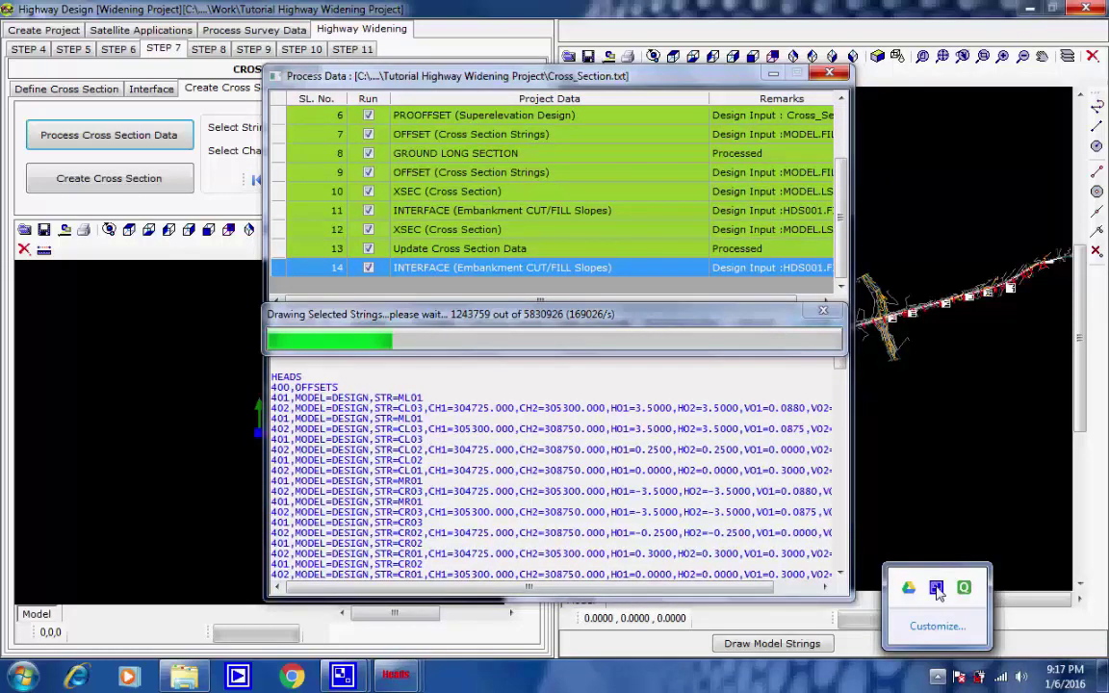
pyautogui.click(937, 588)
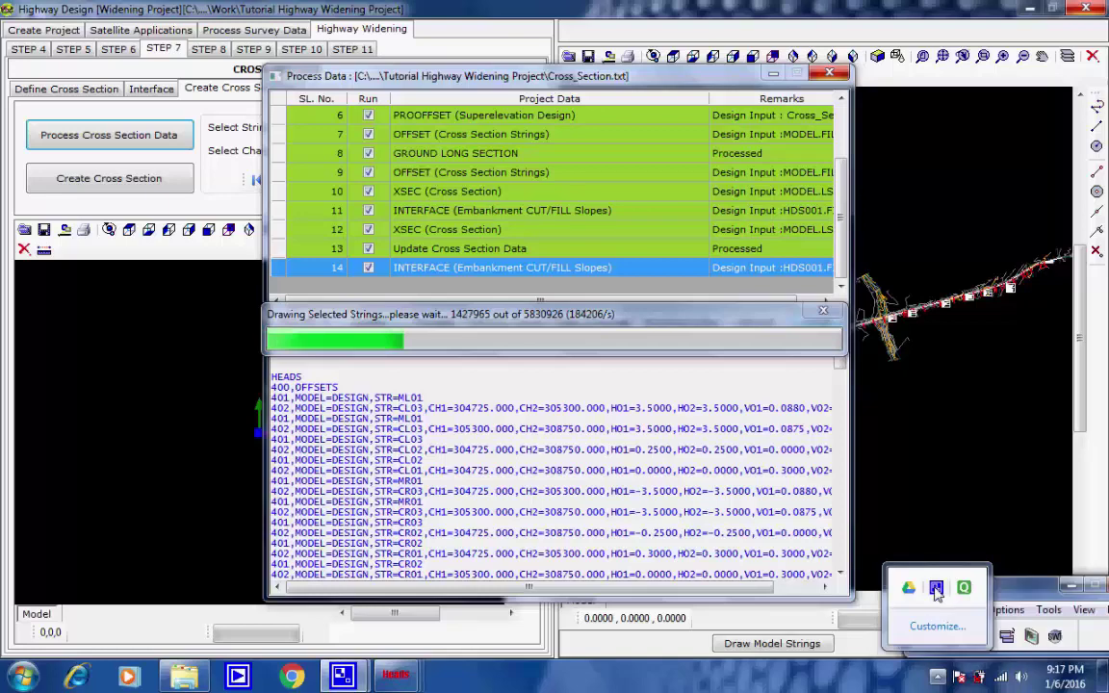
pyautogui.click(1093, 643)
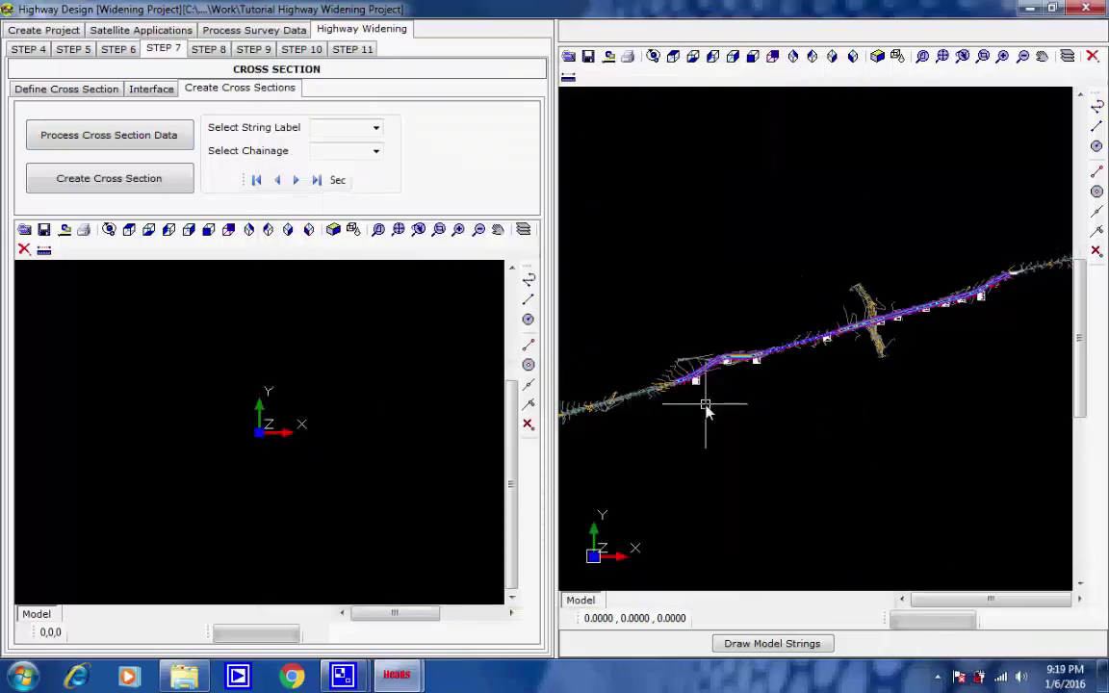
# Examine the drawn cross section and slope strings through the curves at IP 1, 2 and 3, from about chainage 304+900 to 305+800
pyautogui.scroll(2, 710, 383)
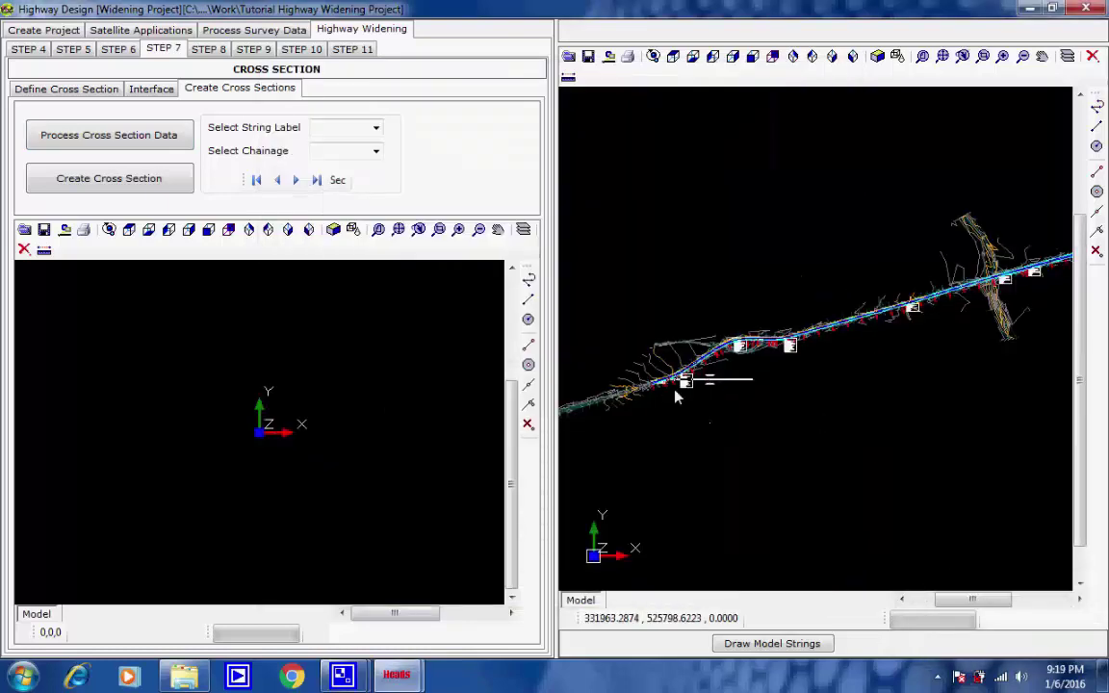
pyautogui.scroll(2, 674, 385)
pyautogui.scroll(3, 670, 385)
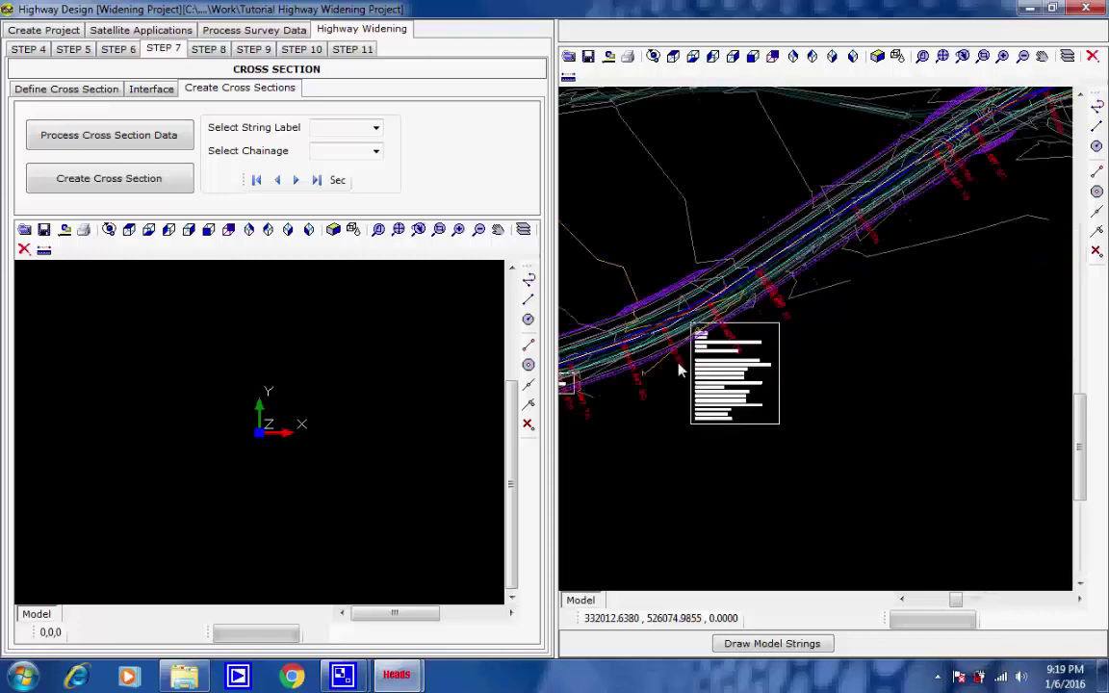
pyautogui.scroll(2, 693, 351)
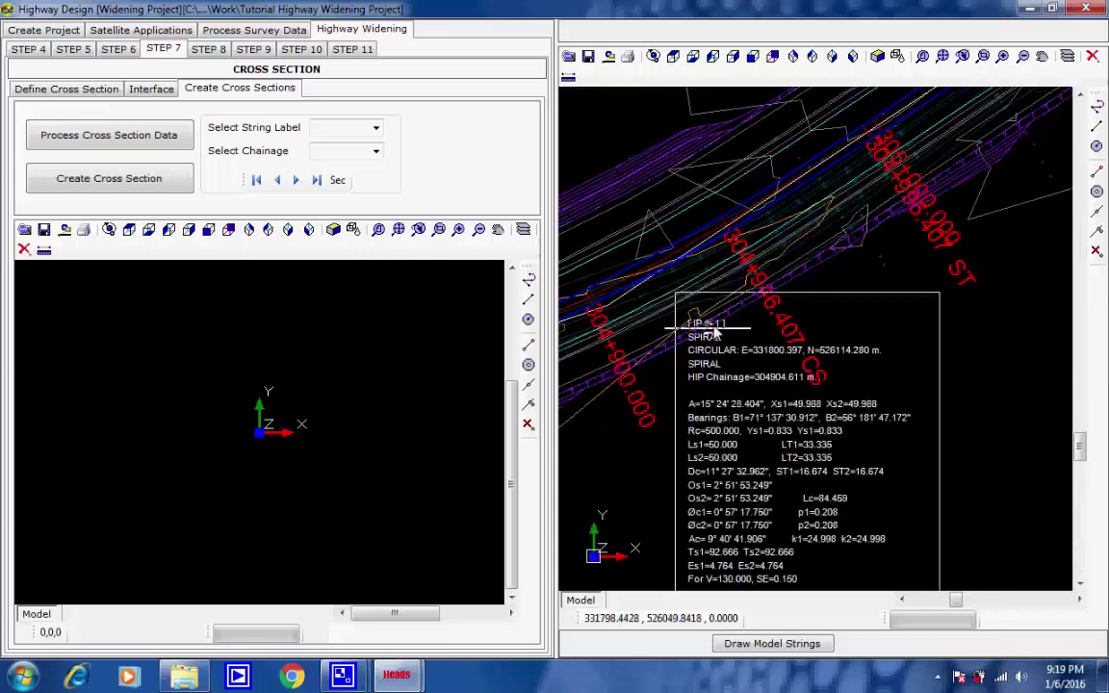
pyautogui.scroll(-3, 712, 327)
pyautogui.scroll(-1, 743, 313)
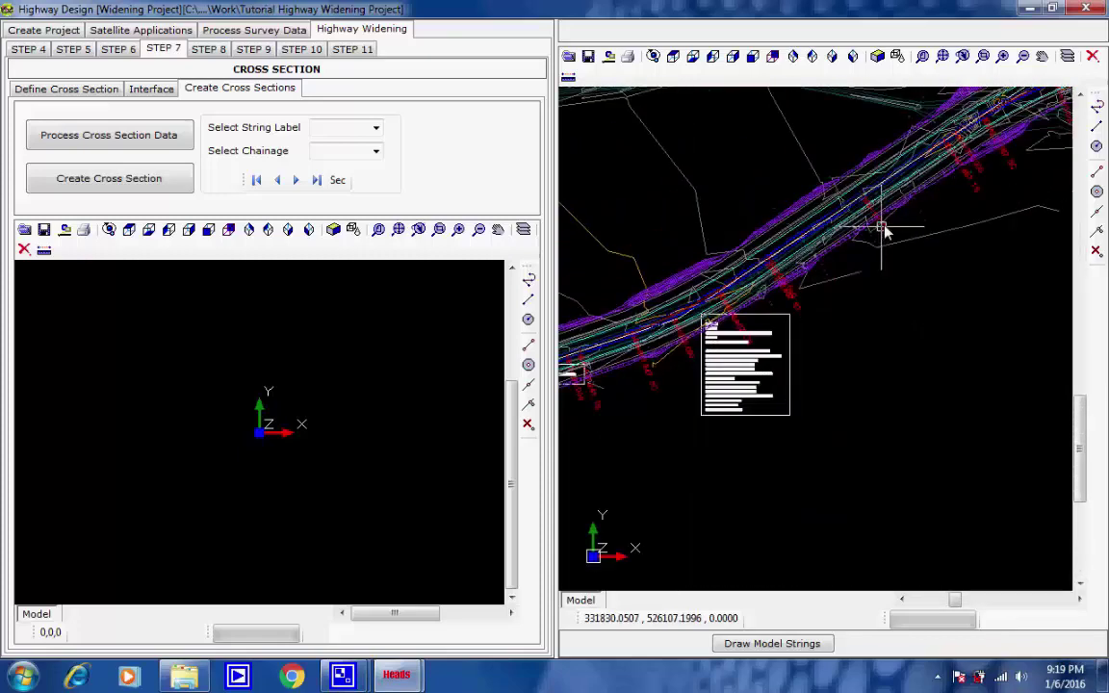
pyautogui.moveTo(886, 231); pyautogui.dragTo(881, 332, button='middle')
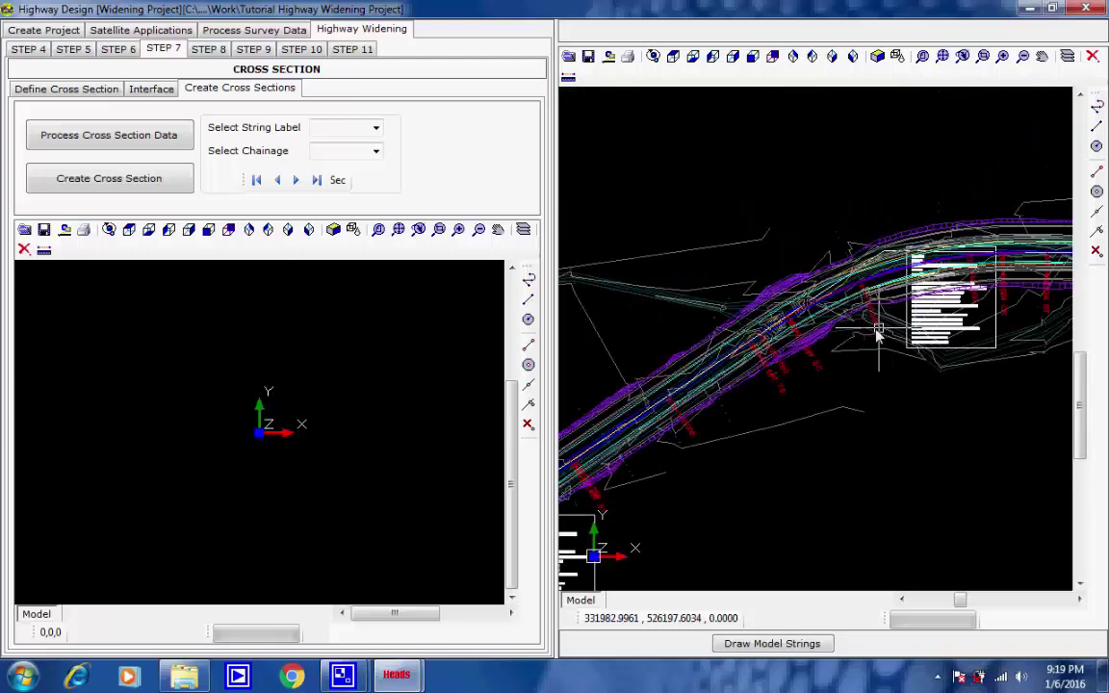
pyautogui.scroll(3, 867, 337)
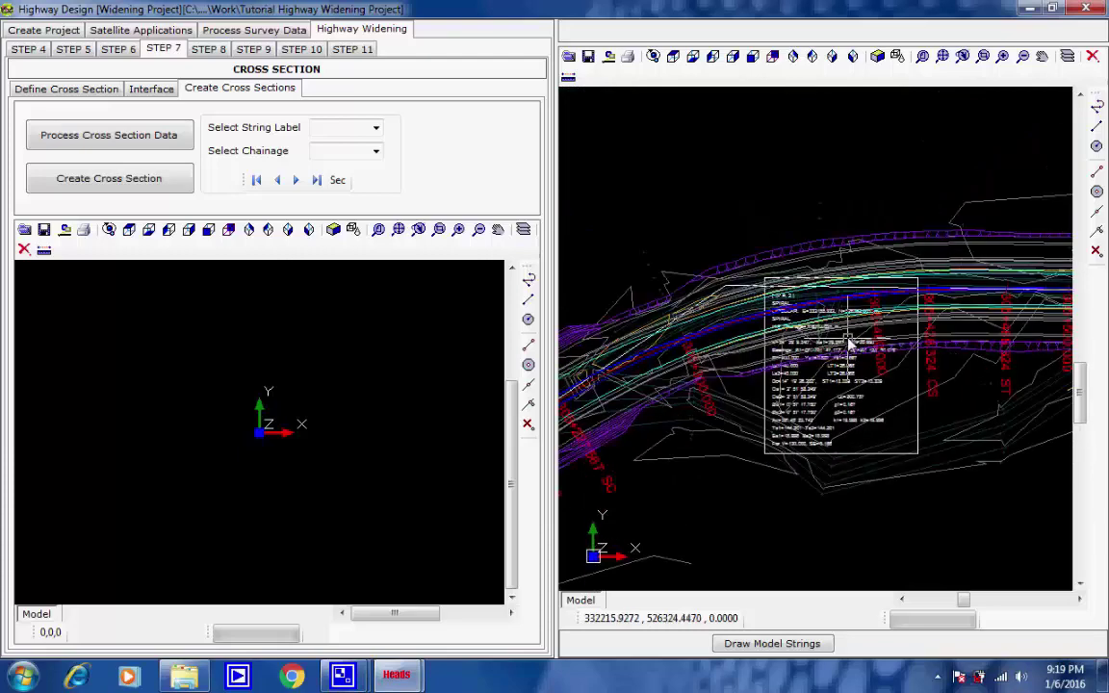
pyautogui.scroll(2, 848, 338)
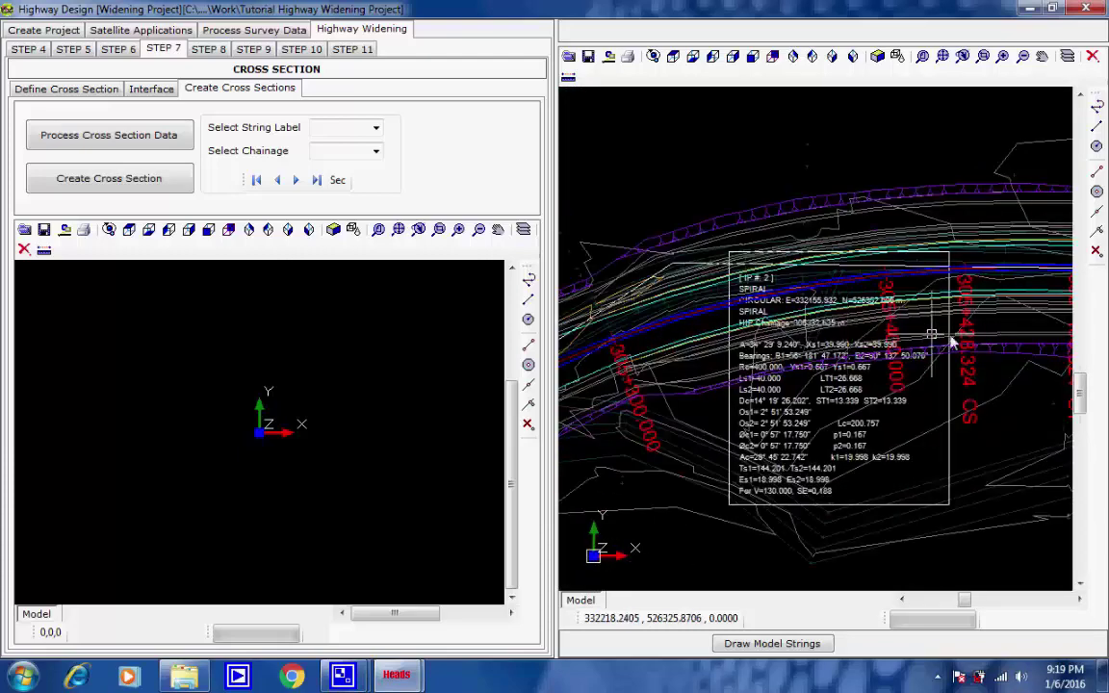
pyautogui.scroll(1, 866, 347)
pyautogui.scroll(1, 755, 366)
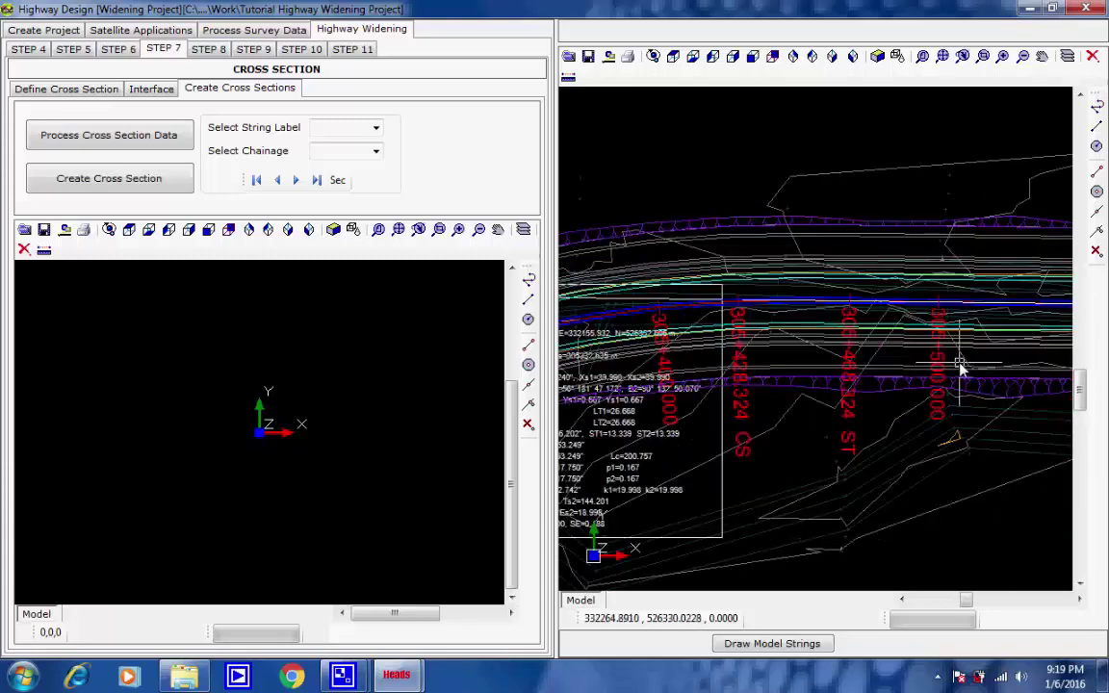
pyautogui.scroll(1, 654, 379)
pyautogui.scroll(-1, 654, 378)
pyautogui.scroll(-2, 649, 401)
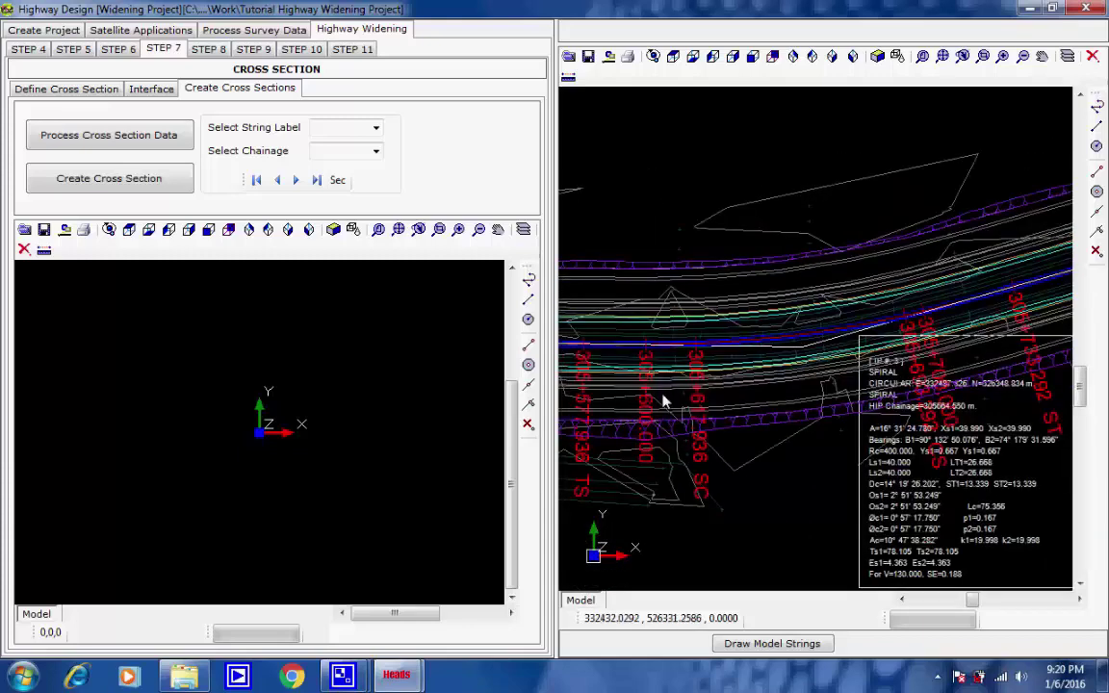
pyautogui.scroll(-1, 741, 396)
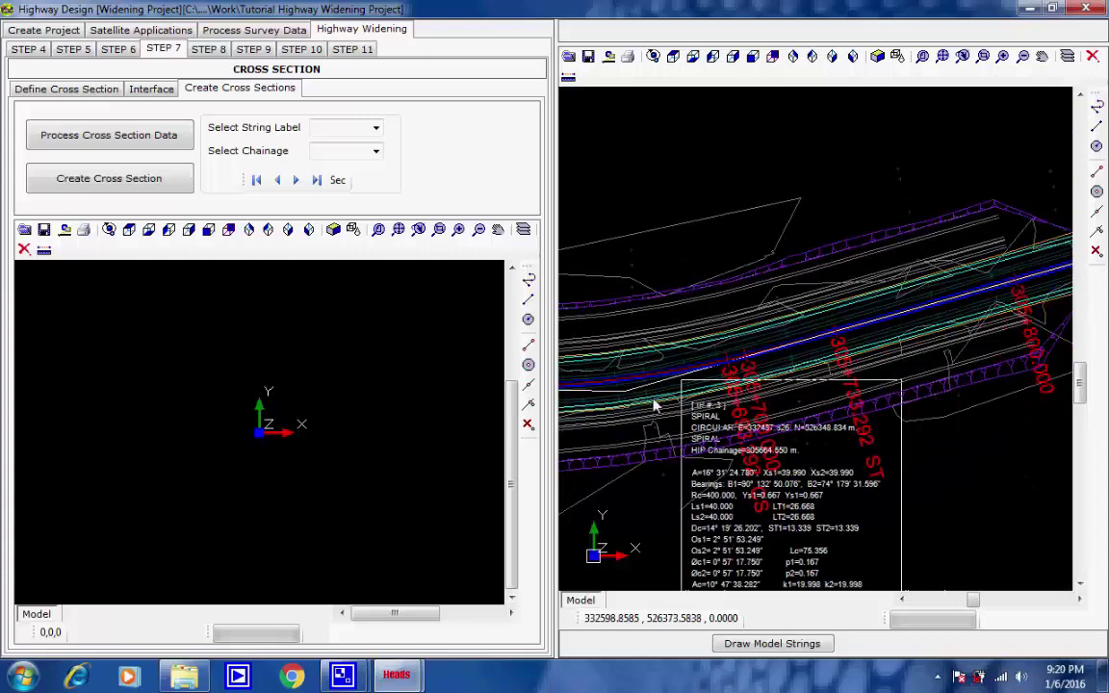
pyautogui.scroll(1, 654, 407)
pyautogui.scroll(-1, 660, 433)
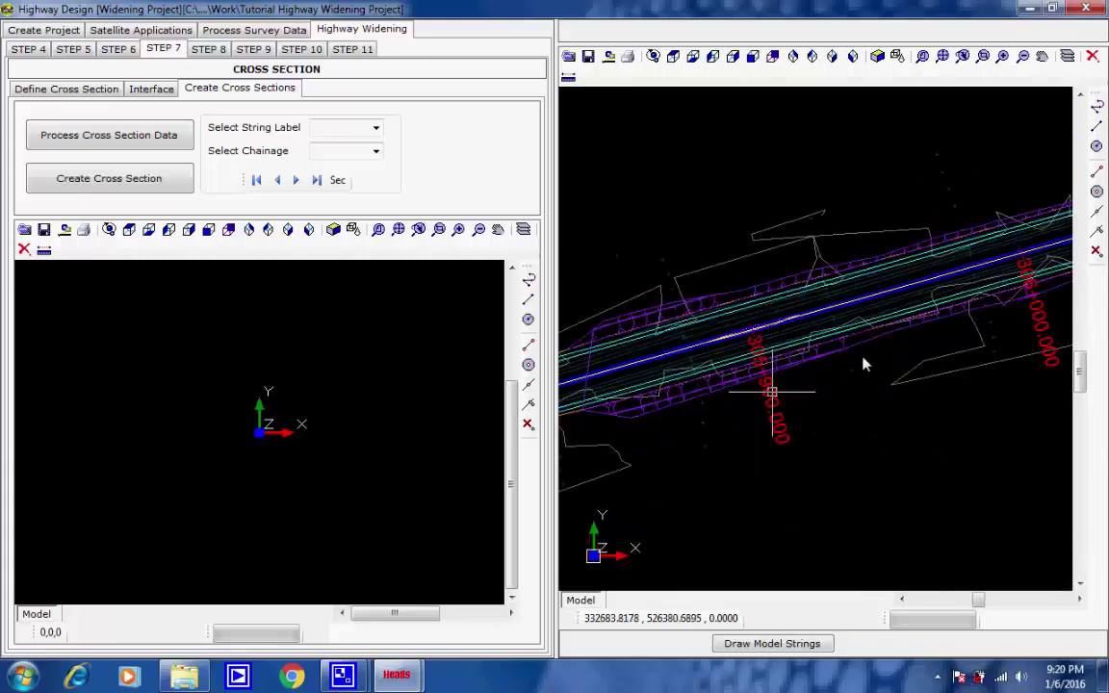
# Follow the carriageway and cut/fill slope strings along the alignment from about chainage 305+900 to 307+700
pyautogui.moveTo(866, 355); pyautogui.dragTo(648, 452, button='middle')
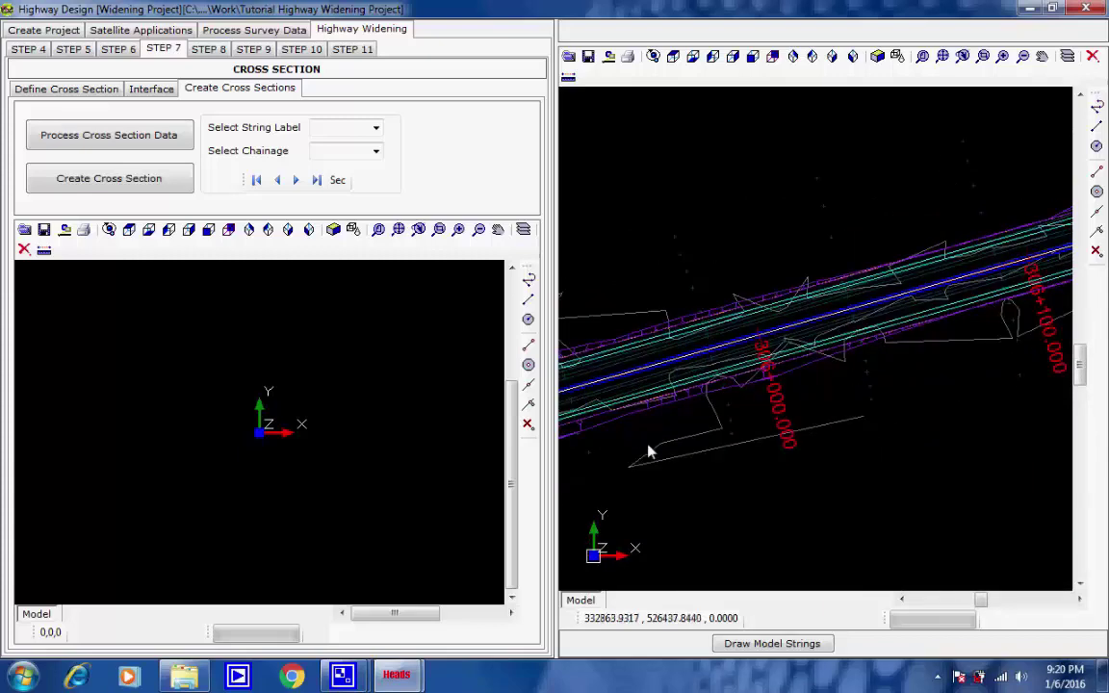
pyautogui.moveTo(936, 359); pyautogui.dragTo(612, 461, button='middle')
pyautogui.moveTo(931, 366); pyautogui.dragTo(655, 463, button='middle')
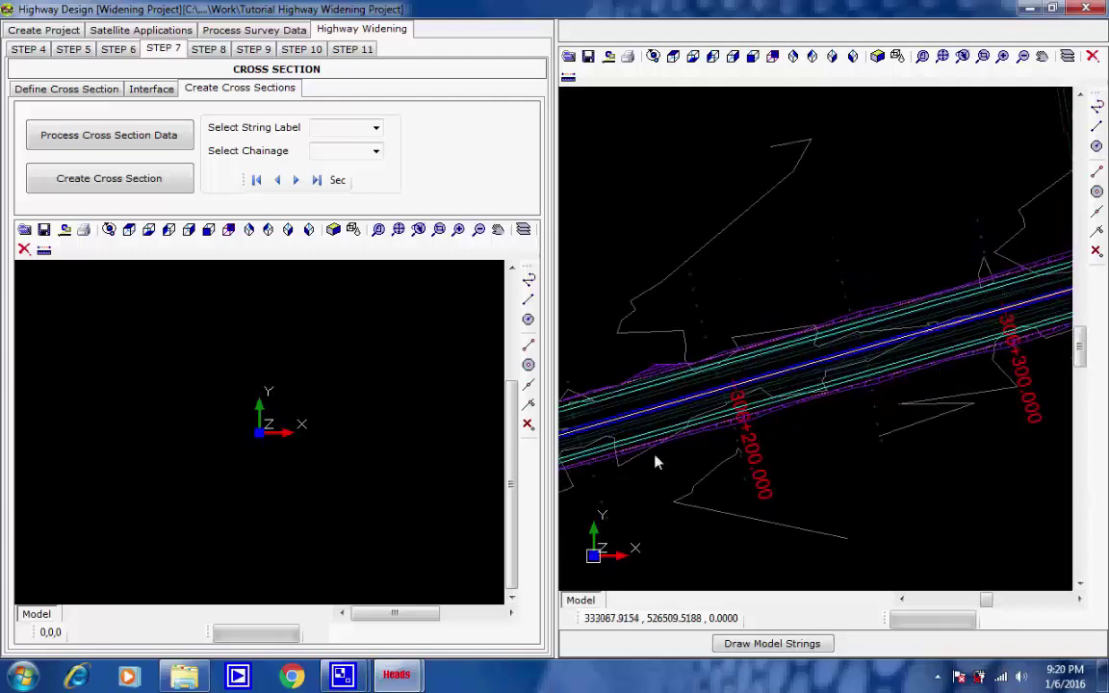
pyautogui.moveTo(966, 372); pyautogui.dragTo(656, 463, button='middle')
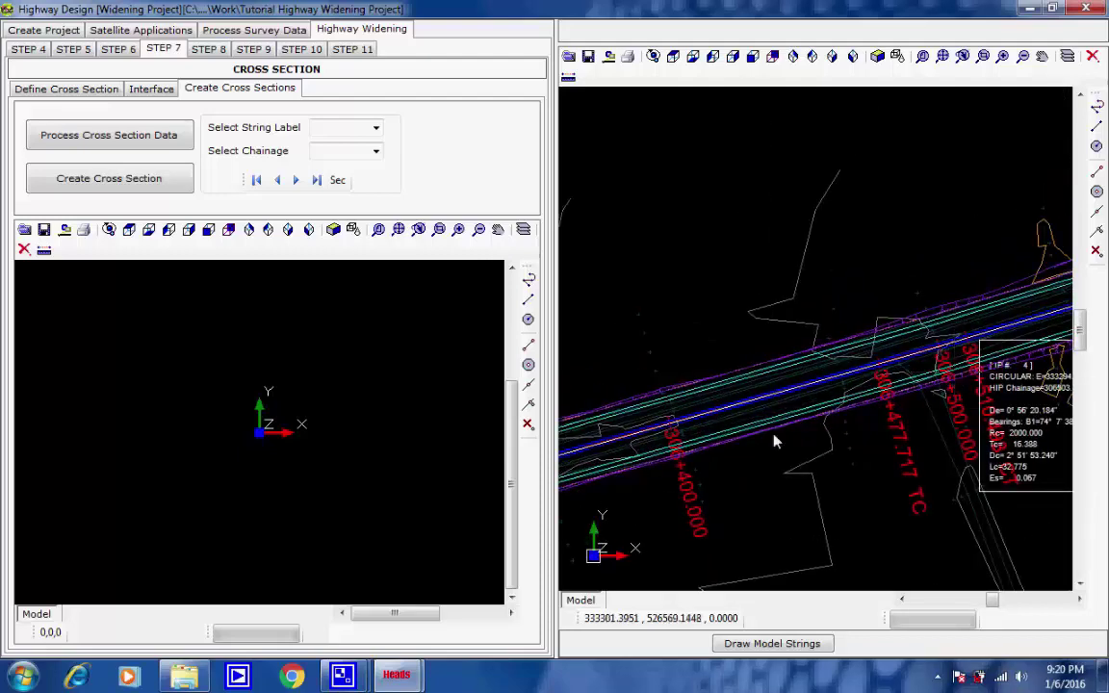
pyautogui.moveTo(776, 441); pyautogui.dragTo(639, 481, button='middle')
pyautogui.moveTo(963, 366); pyautogui.dragTo(658, 448, button='middle')
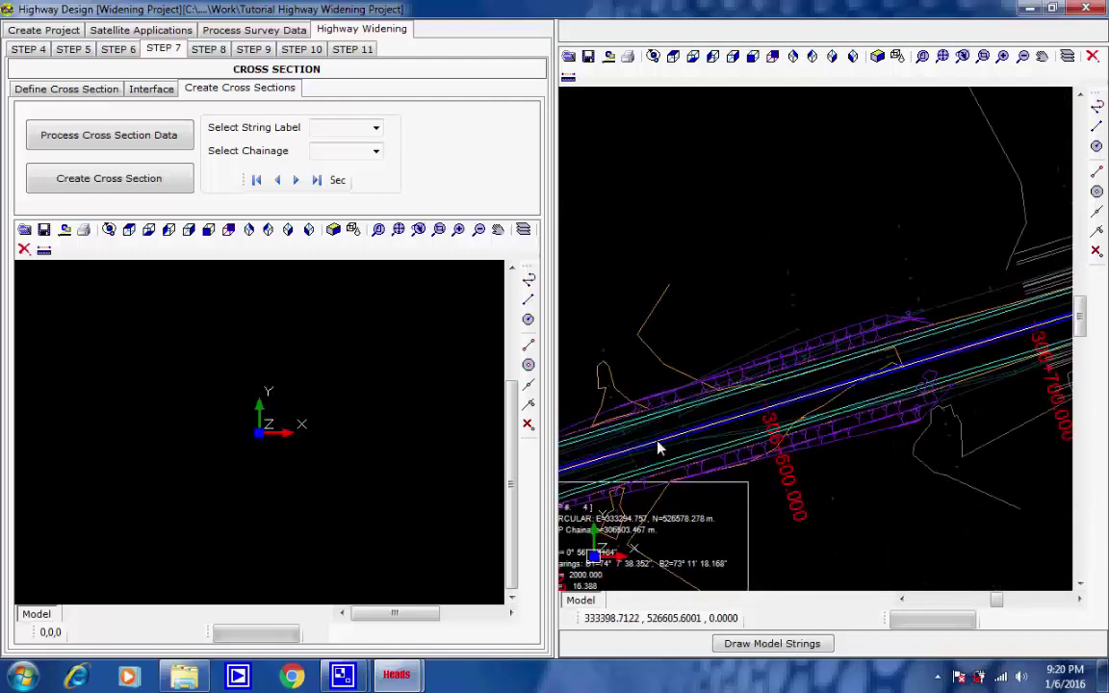
pyautogui.moveTo(879, 426); pyautogui.dragTo(640, 457, button='middle')
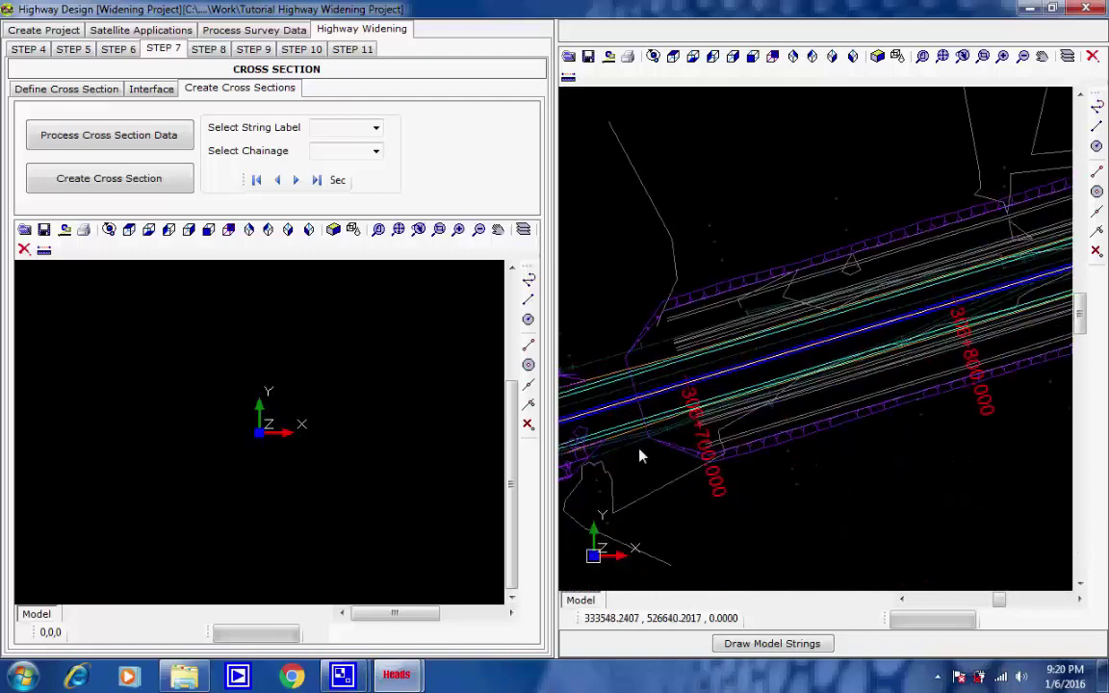
pyautogui.moveTo(955, 325); pyautogui.dragTo(676, 441, button='middle')
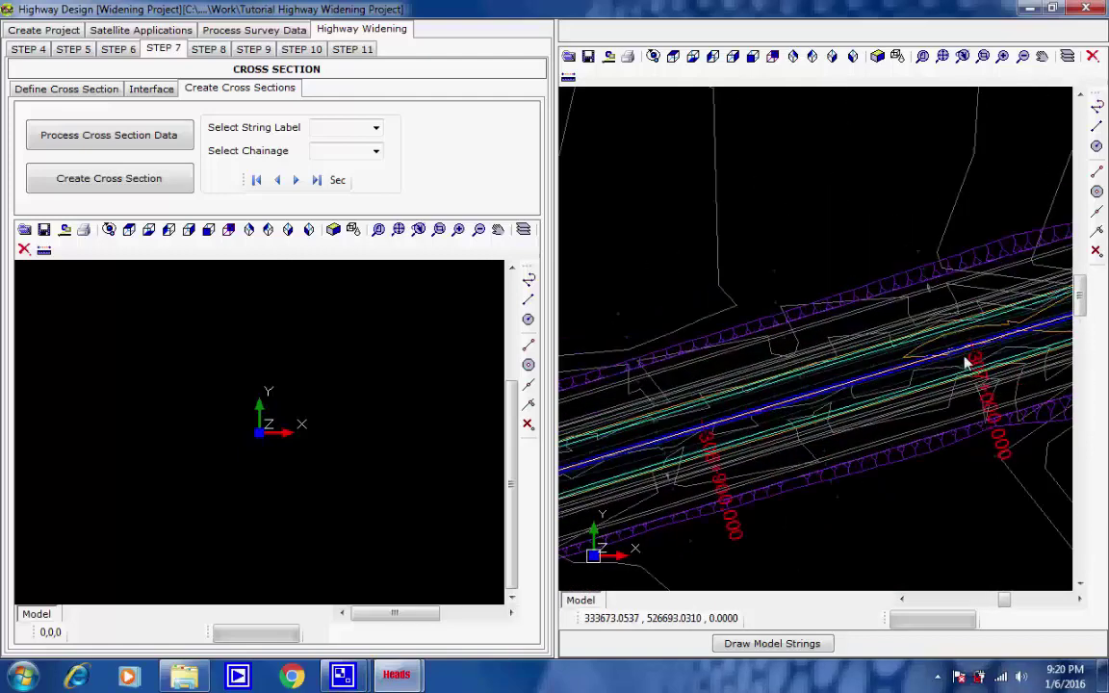
pyautogui.moveTo(963, 361); pyautogui.dragTo(641, 413, button='middle')
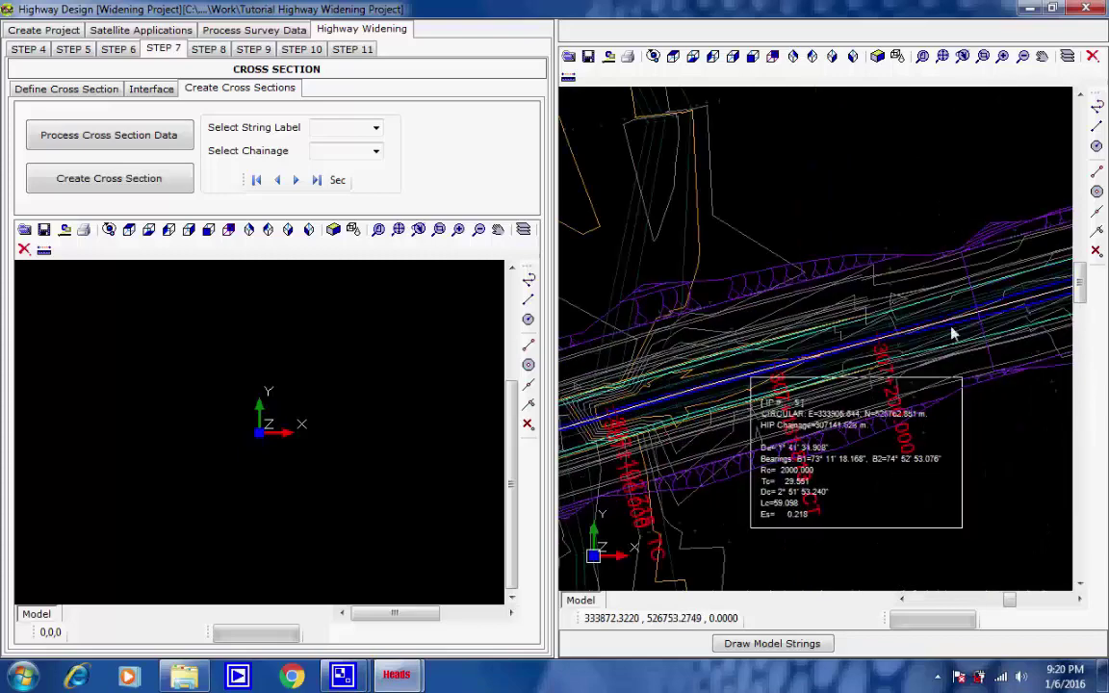
pyautogui.moveTo(951, 333); pyautogui.dragTo(676, 438, button='middle')
pyautogui.moveTo(973, 344); pyautogui.dragTo(896, 334, button='middle')
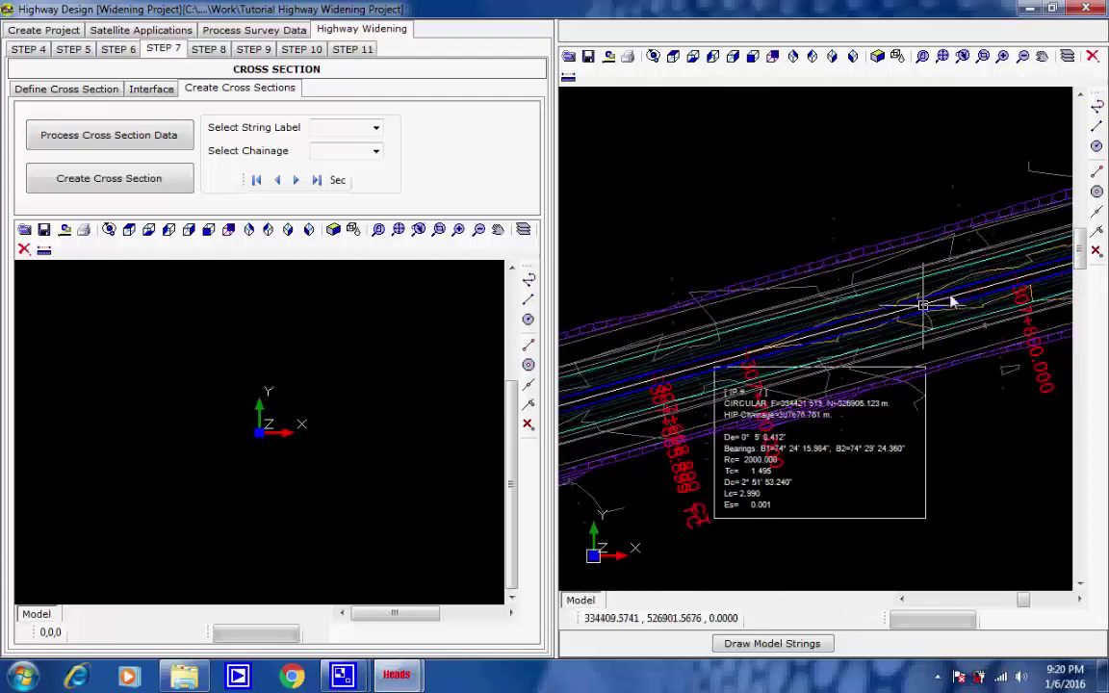
# Inspect the remaining model strings and embankment slopes from about chainage 307+700 to the alignment's end at 308+750
pyautogui.scroll(2, 935, 323)
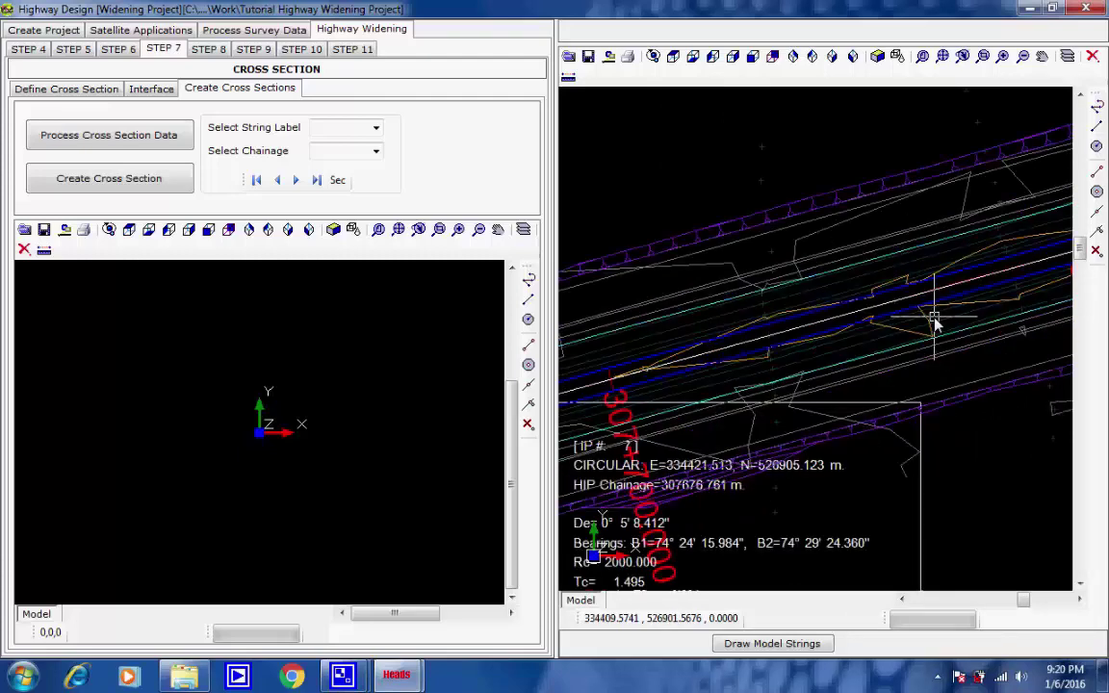
pyautogui.scroll(-3, 934, 324)
pyautogui.scroll(3, 754, 372)
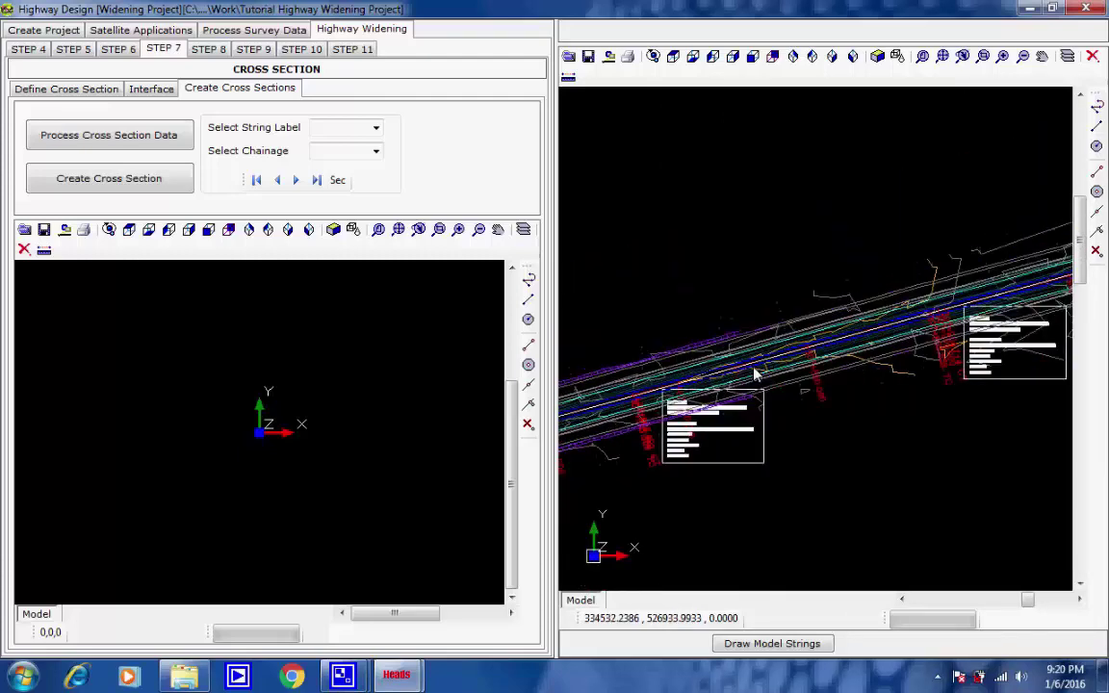
pyautogui.scroll(2, 879, 351)
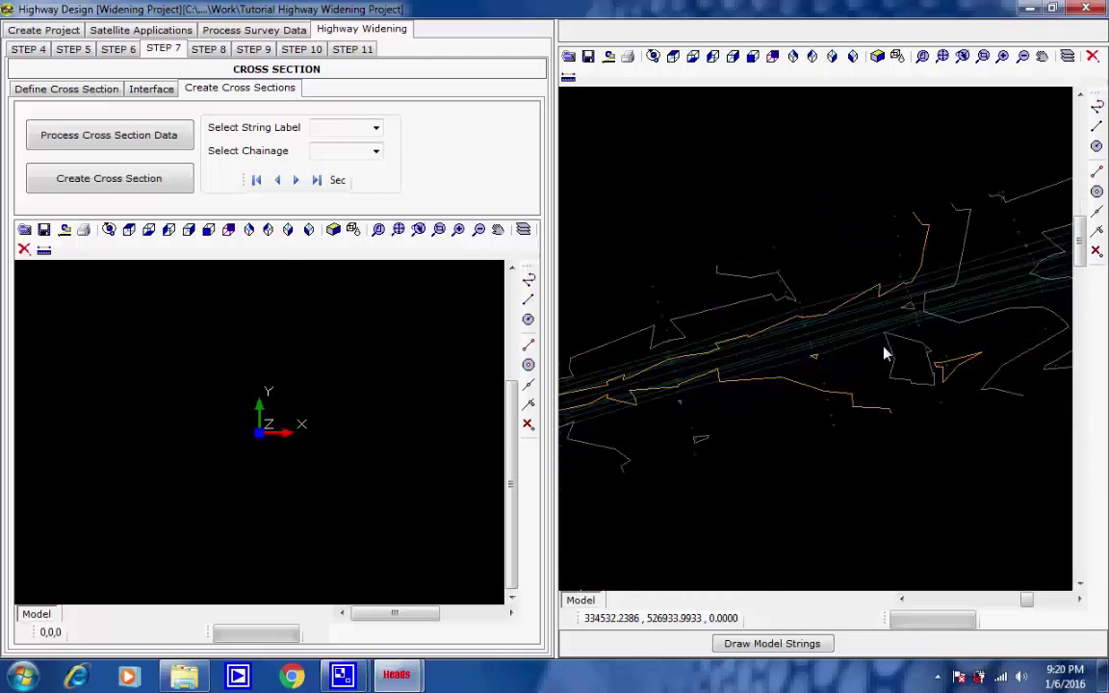
pyautogui.scroll(-3, 931, 332)
pyautogui.moveTo(930, 333); pyautogui.dragTo(683, 426, button='middle')
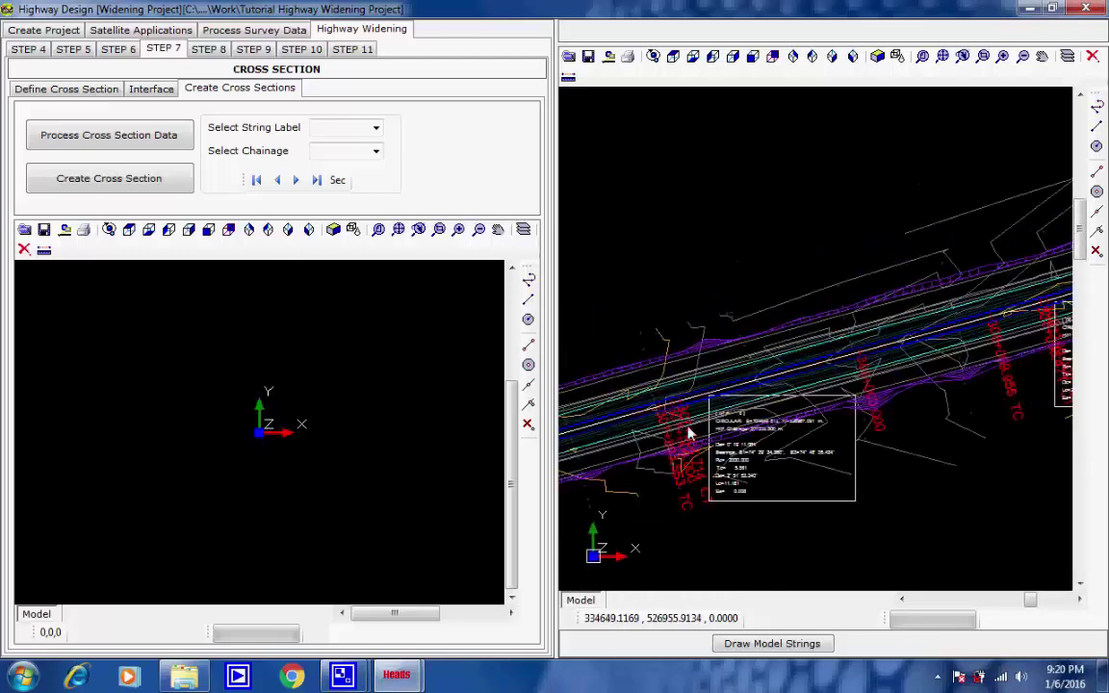
pyautogui.scroll(-2, 651, 430)
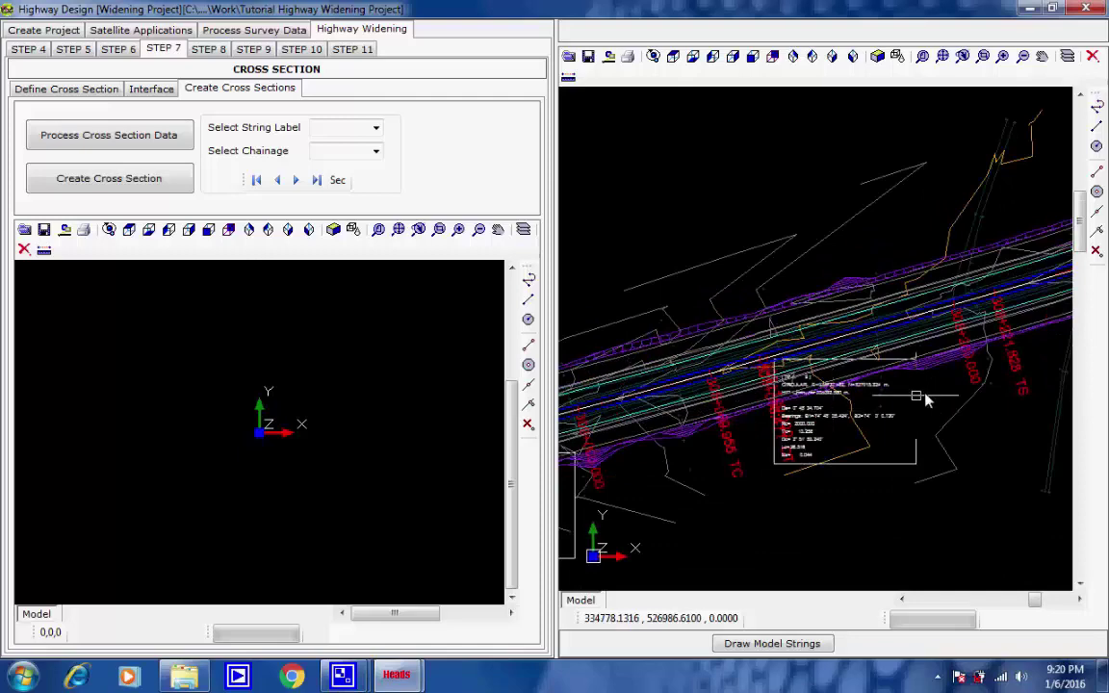
pyautogui.scroll(2, 720, 435)
pyautogui.scroll(2, 720, 439)
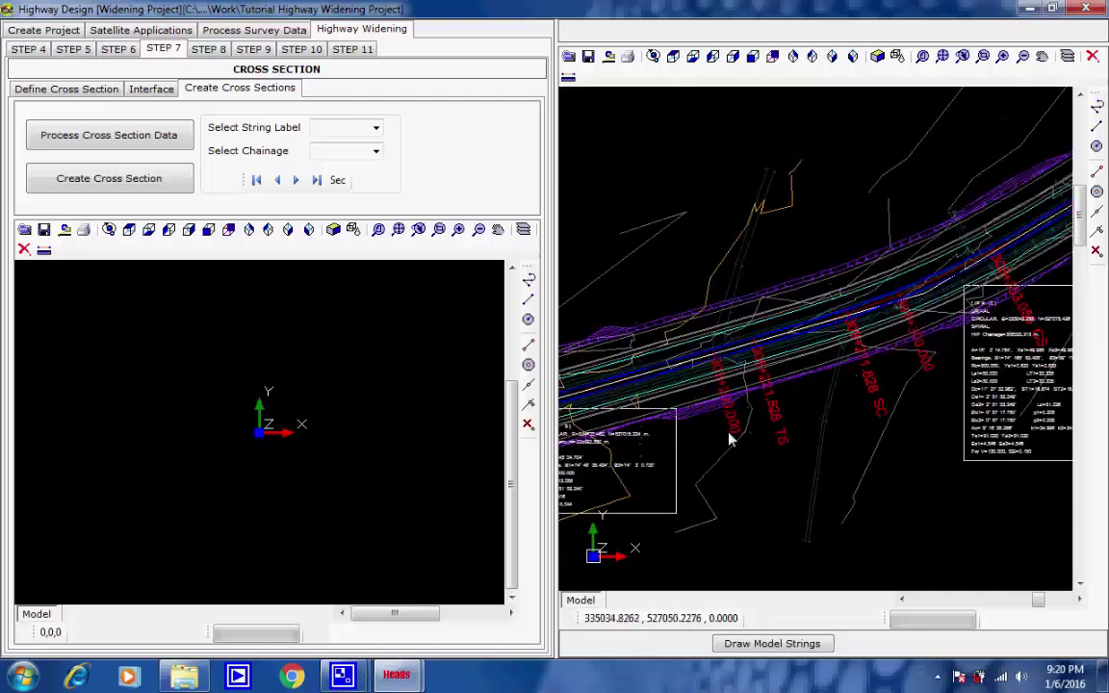
pyautogui.scroll(-2, 729, 438)
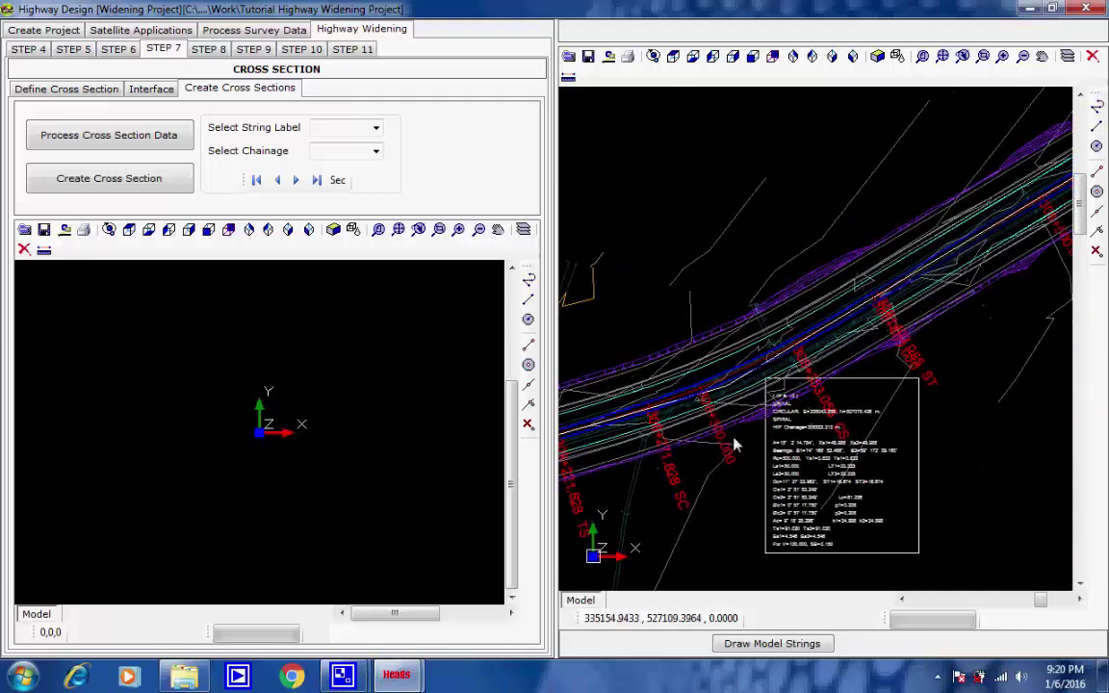
pyautogui.scroll(2, 936, 304)
pyautogui.scroll(-2, 738, 435)
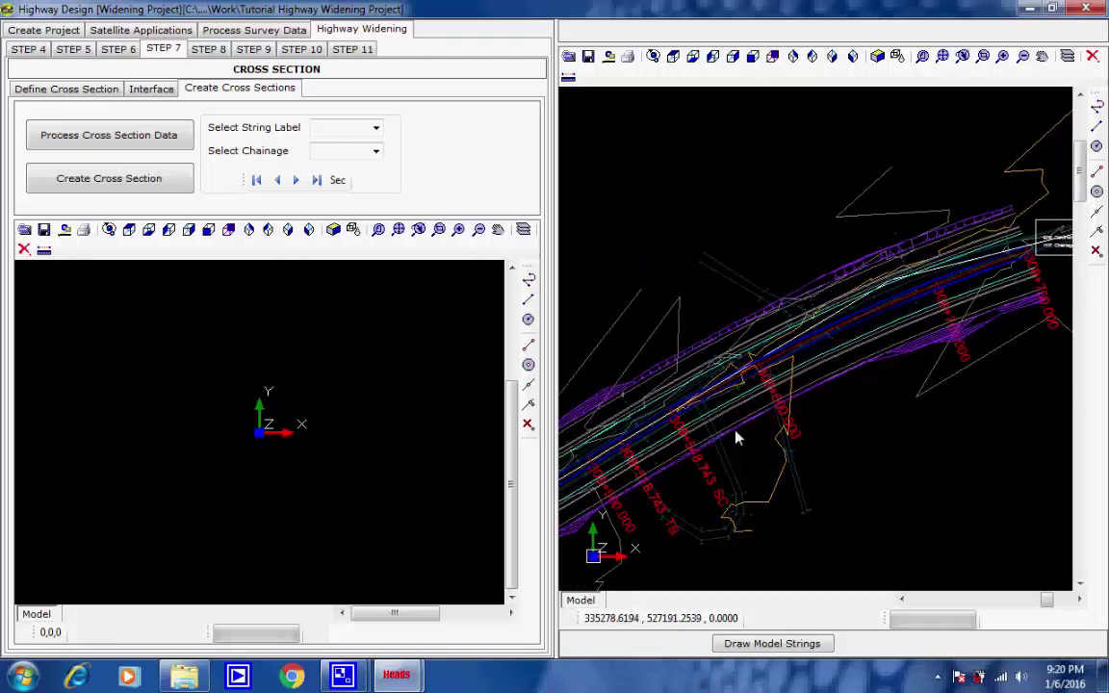
# Examine the label with the end co-ordinates and HIP chainage at the alignment's end, then fit the whole drawing in view
pyautogui.scroll(1, 816, 396)
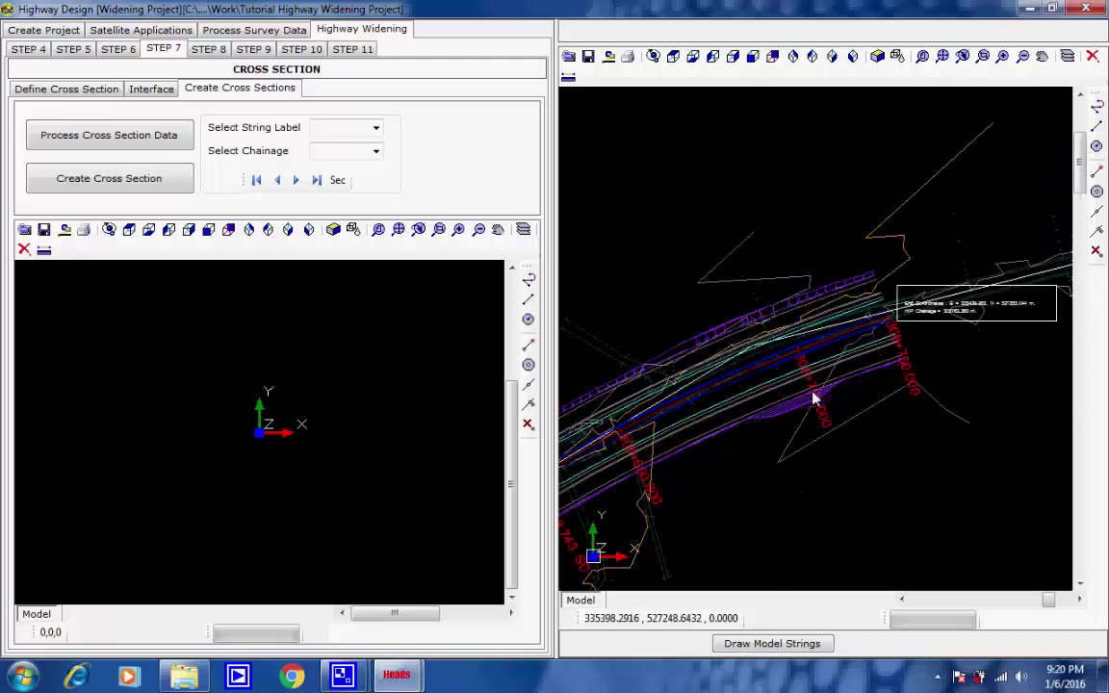
pyautogui.scroll(2, 885, 367)
pyautogui.scroll(-2, 787, 389)
pyautogui.scroll(1, 985, 337)
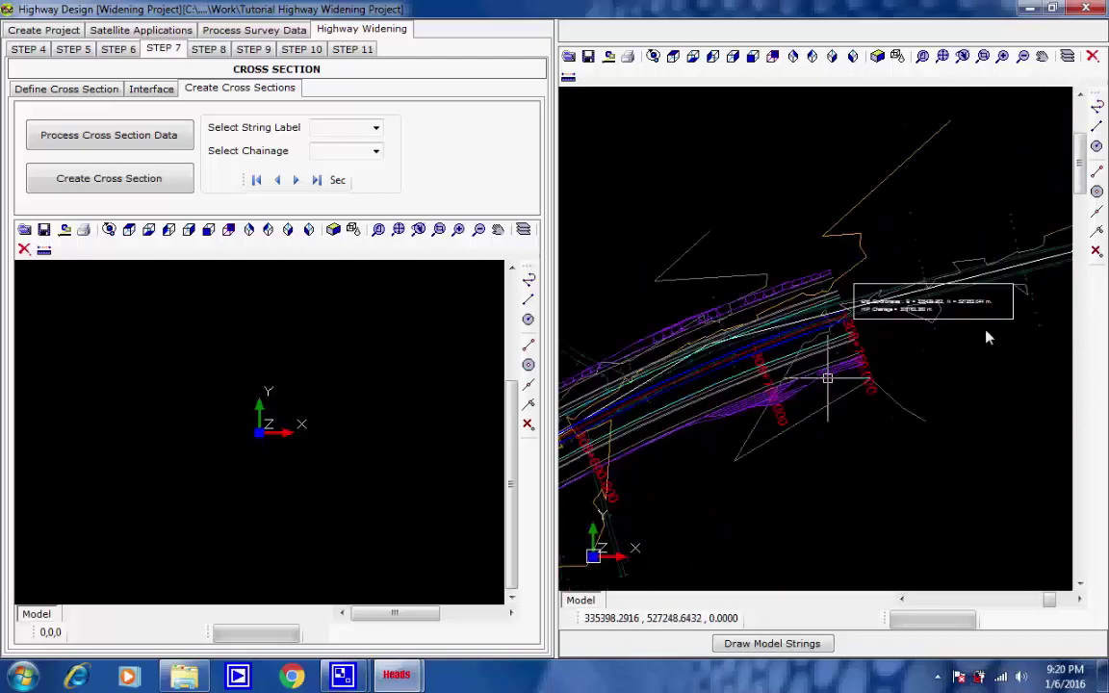
pyautogui.scroll(2, 992, 314)
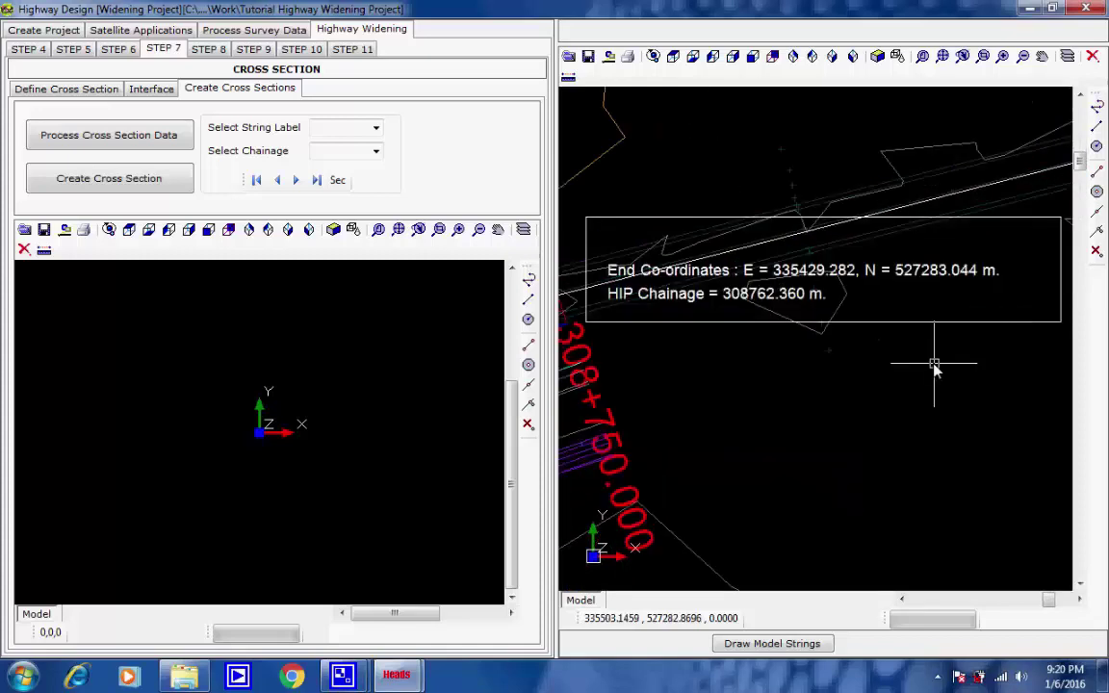
pyautogui.scroll(-2, 933, 368)
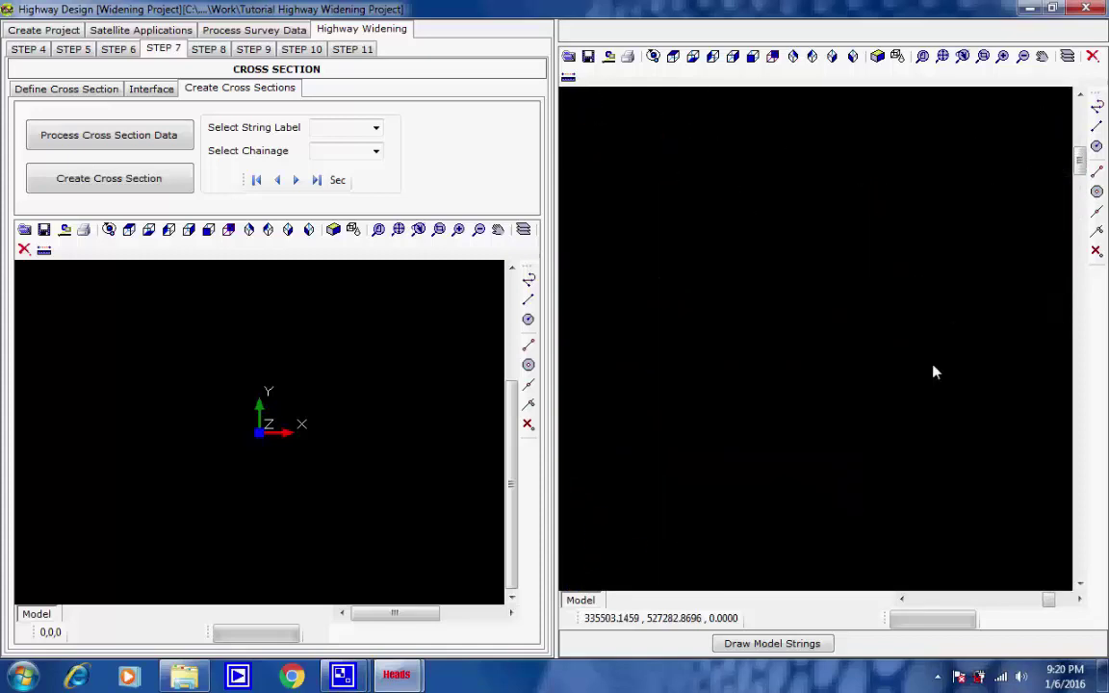
pyautogui.click(962, 55)
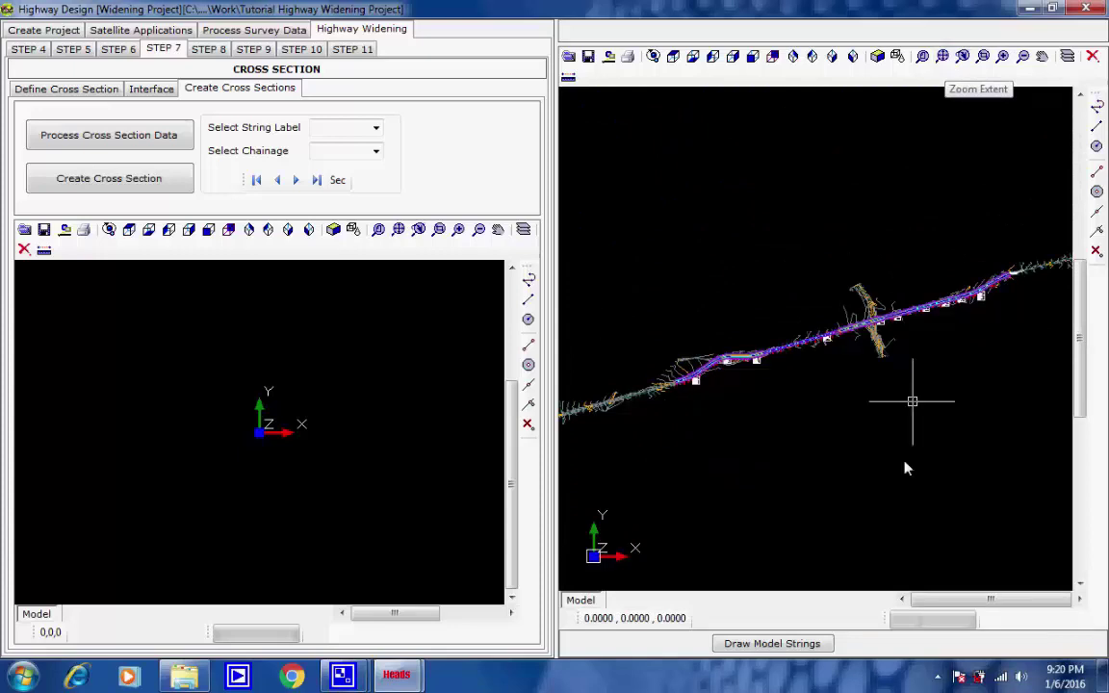
# Create the cross section drawings from the processed cross section data
pyautogui.click(134, 185)
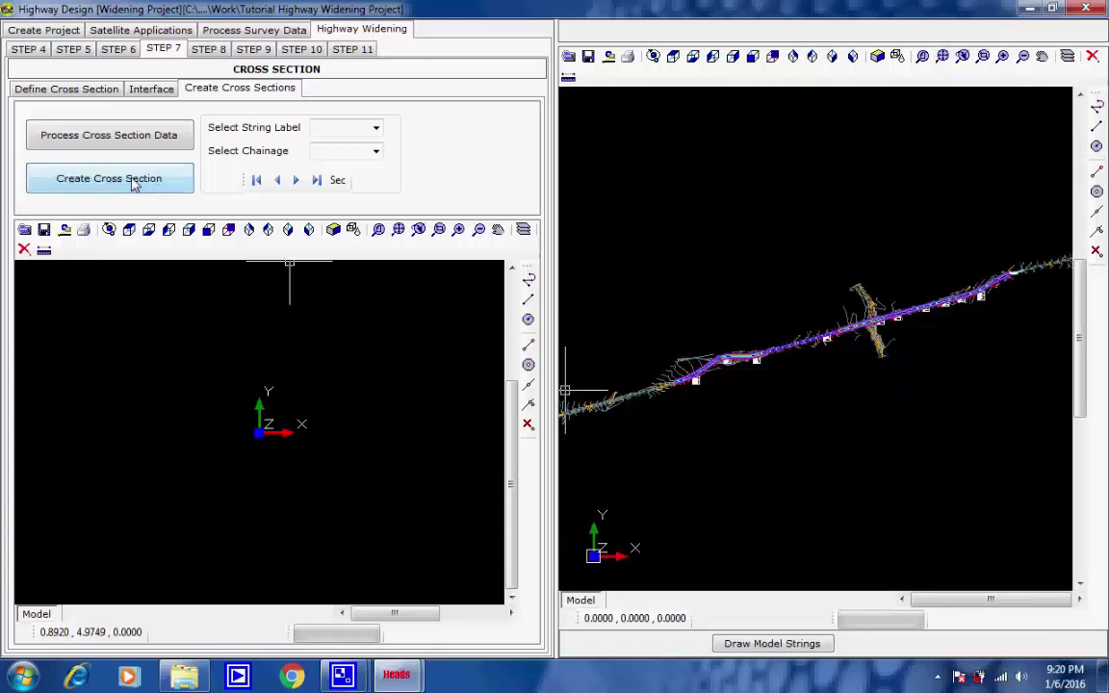
pyautogui.click(937, 677)
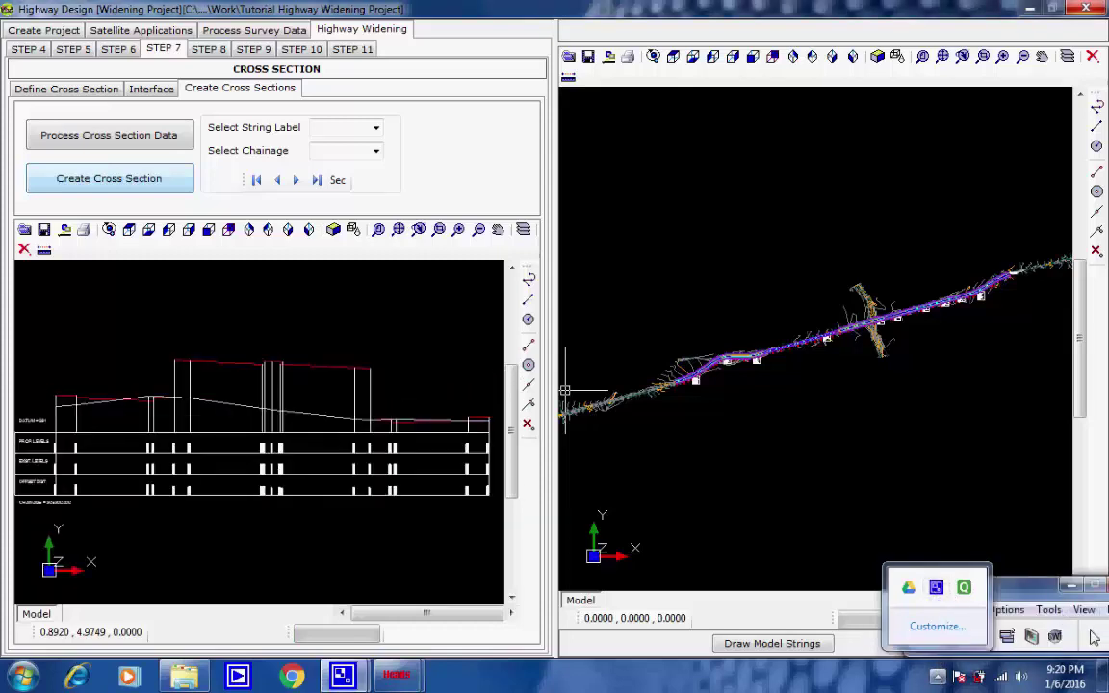
pyautogui.click(1094, 637)
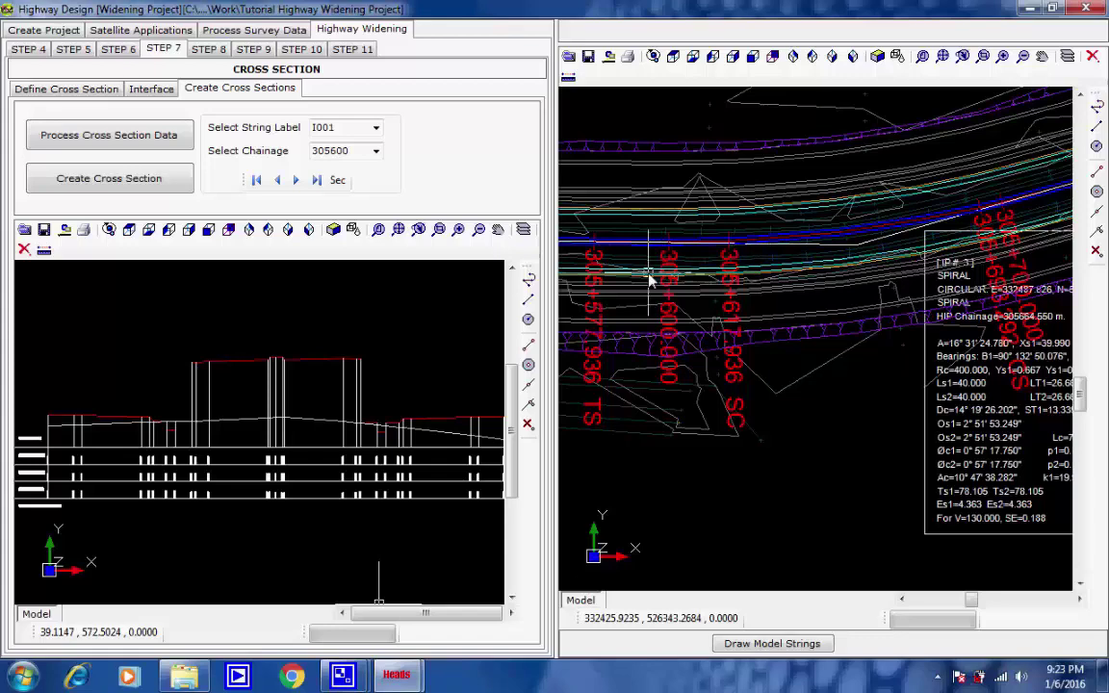
# Examine the cross section at chainage 305600 on string I001, including its proposed levels, existing levels and offset distances
pyautogui.scroll(2, 649, 274)
pyautogui.scroll(-2, 649, 279)
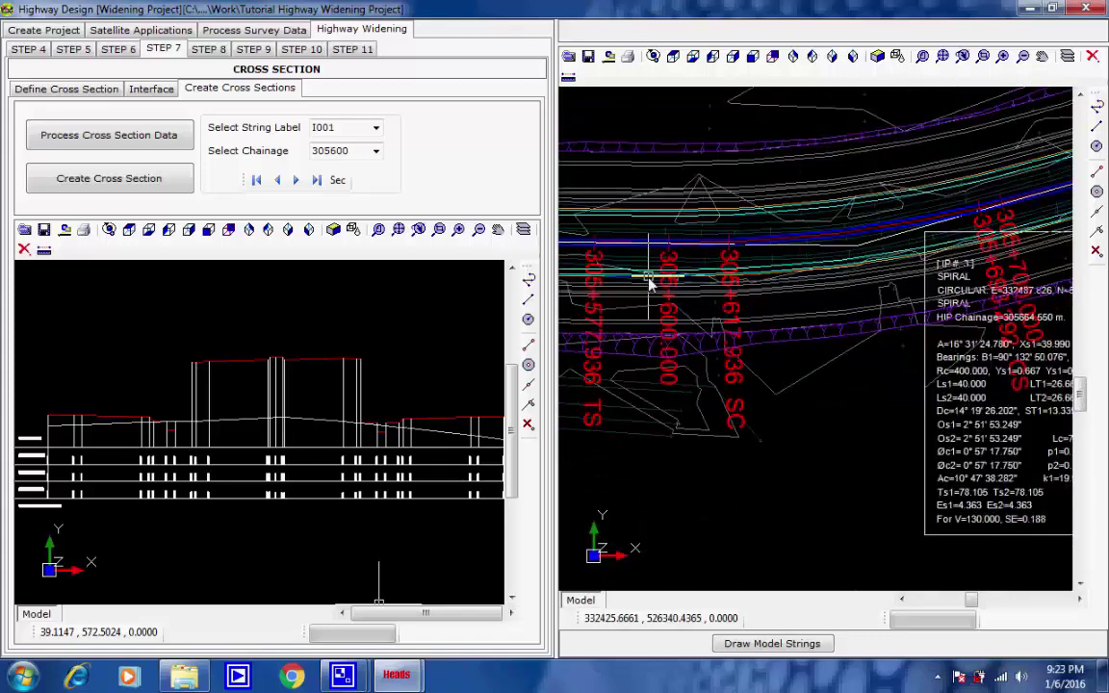
pyautogui.scroll(-1, 649, 285)
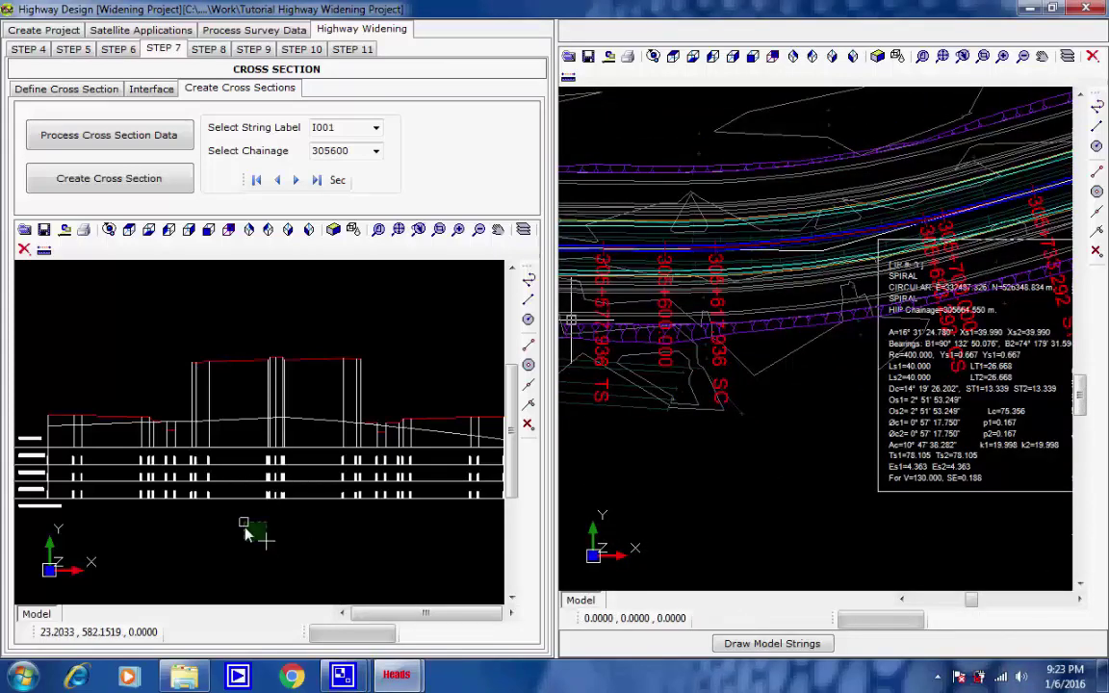
pyautogui.scroll(2, 35, 510)
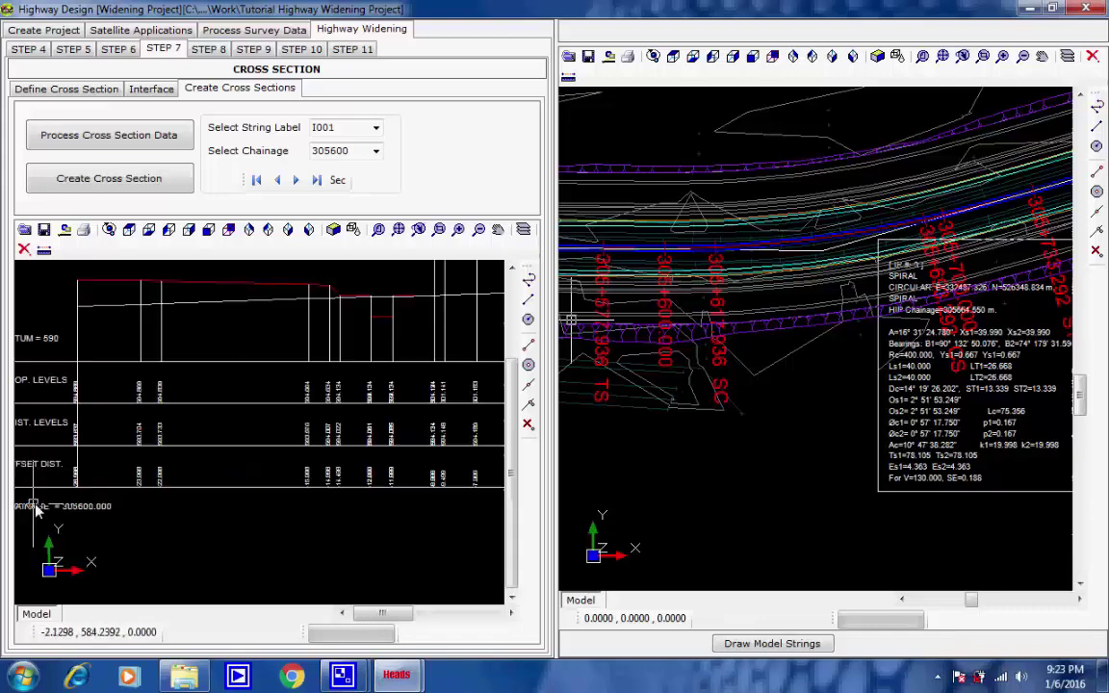
pyautogui.scroll(4, 36, 510)
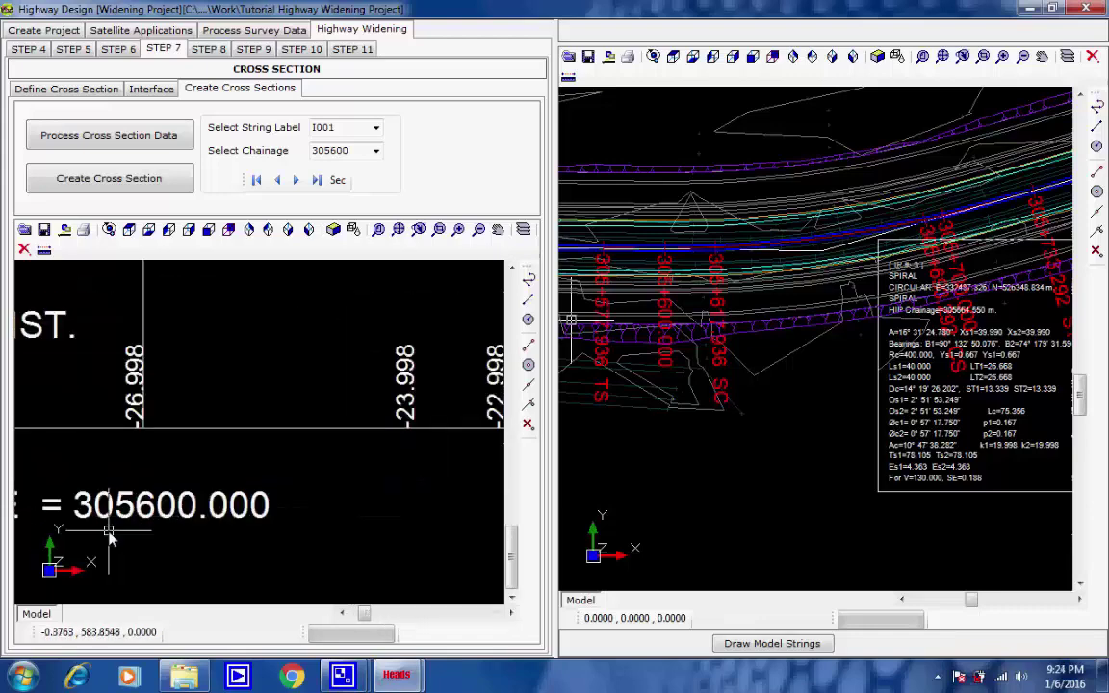
pyautogui.scroll(-6, 196, 542)
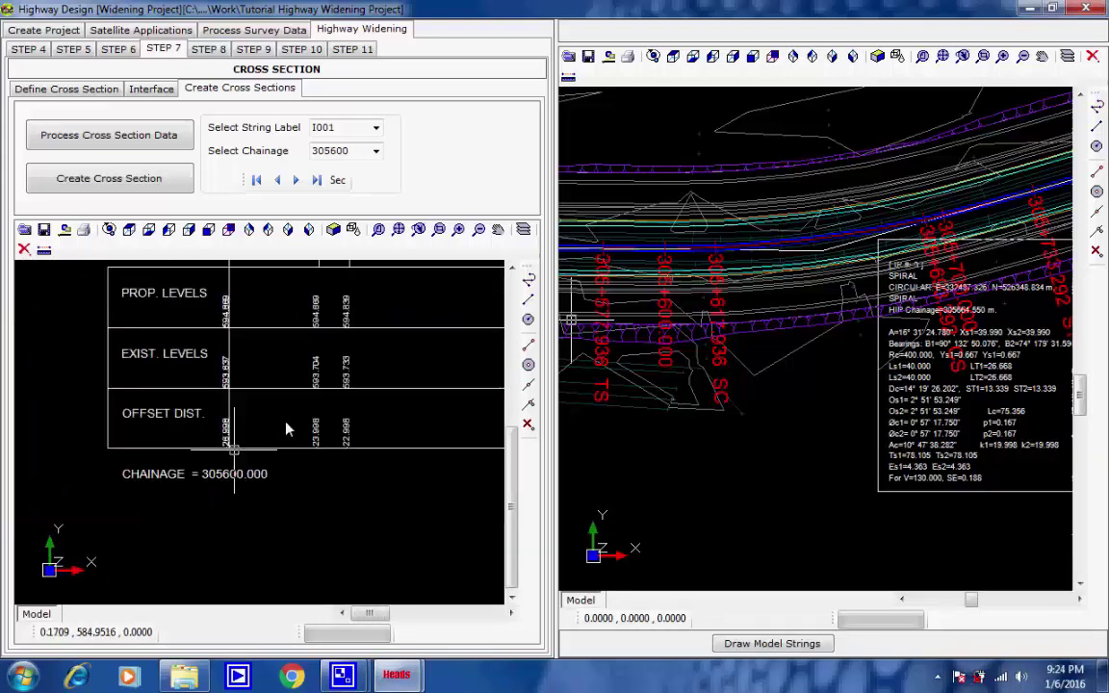
pyautogui.scroll(-3, 288, 428)
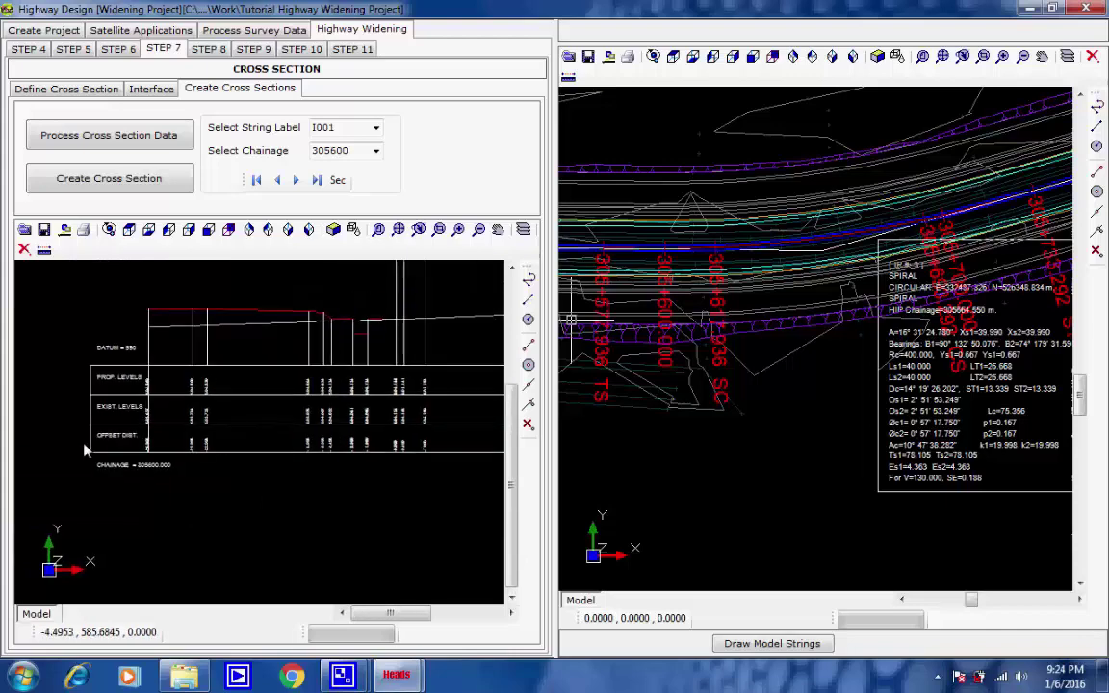
pyautogui.moveTo(358, 417); pyautogui.dragTo(249, 424, button='middle')
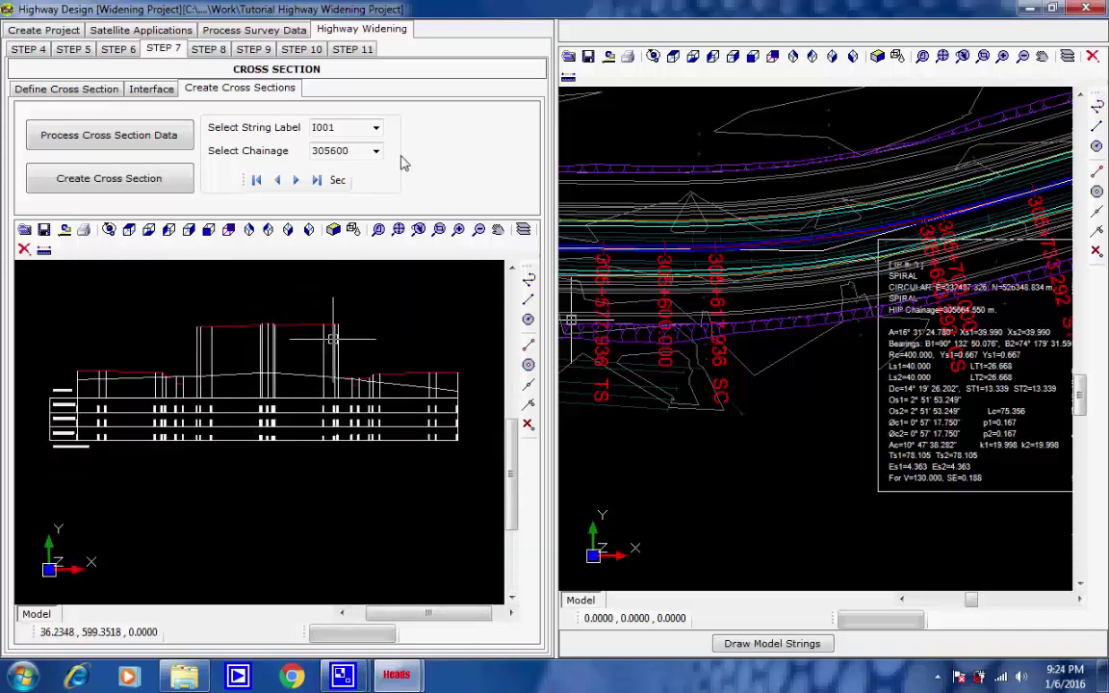
# Display the cross section at chainage 305575 and examine its level table, chainage label and full profile
pyautogui.click(377, 152)
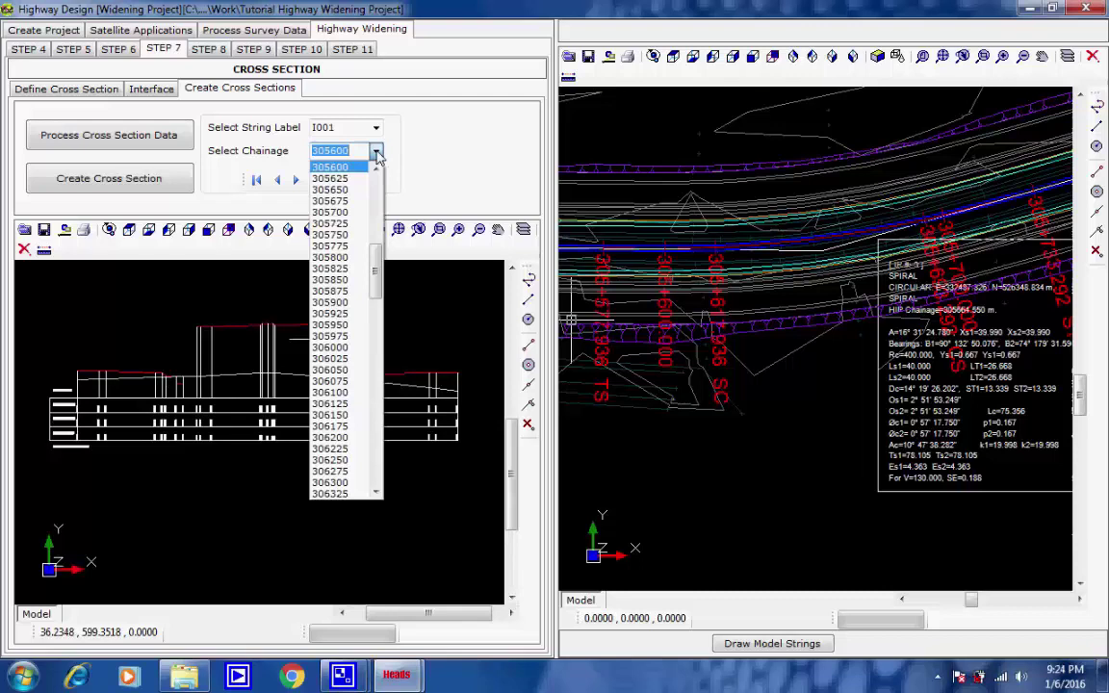
pyautogui.click(377, 154)
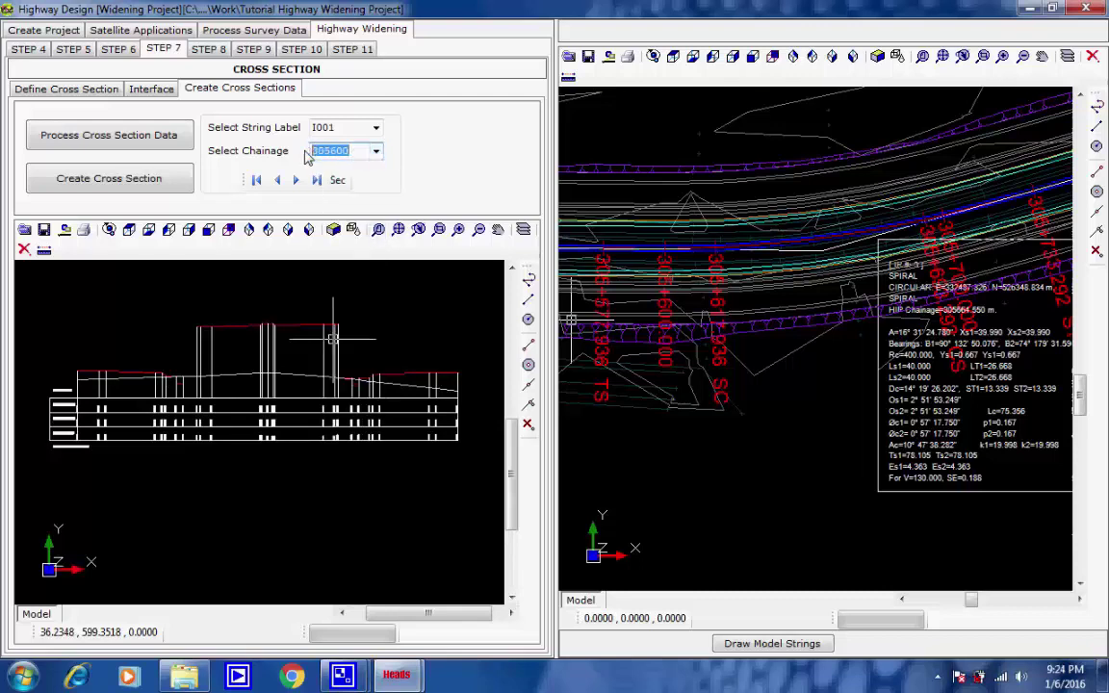
pyautogui.scroll(1, 366, 153)
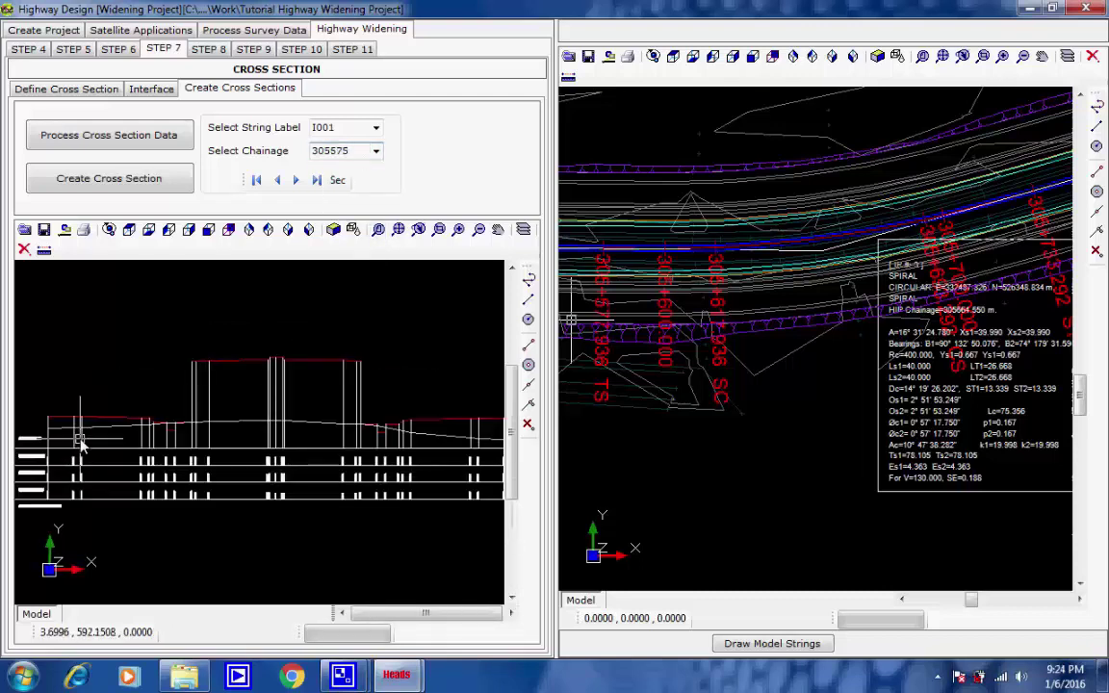
pyautogui.moveTo(51, 443); pyautogui.dragTo(164, 395, button='middle')
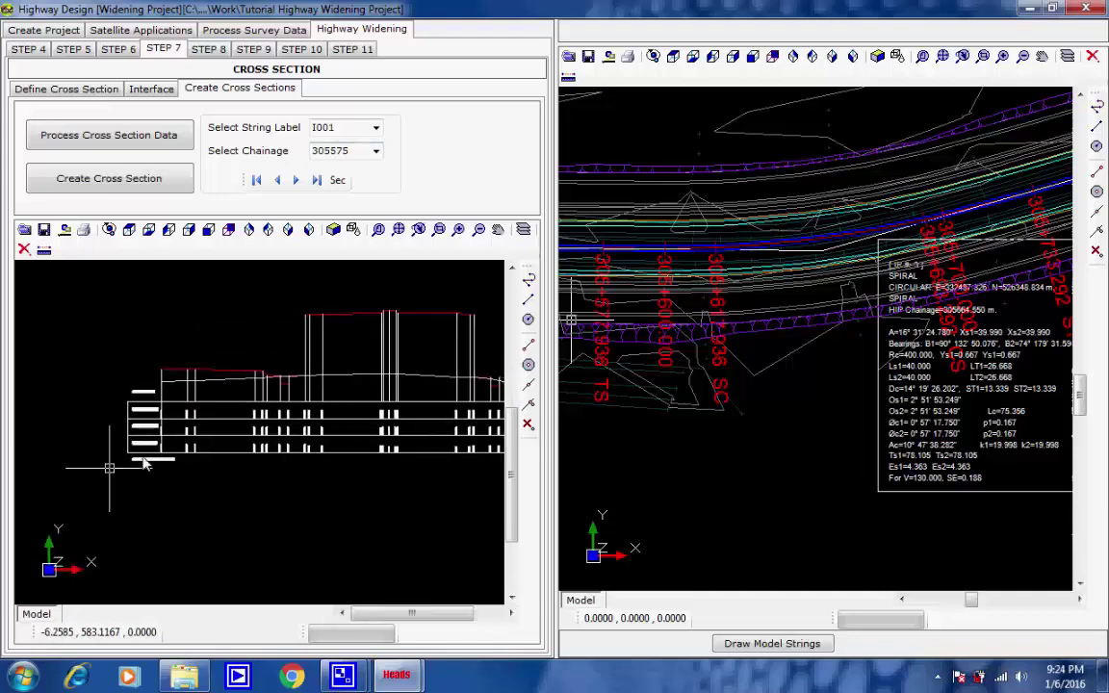
pyautogui.scroll(4, 192, 448)
pyautogui.scroll(-2, 216, 443)
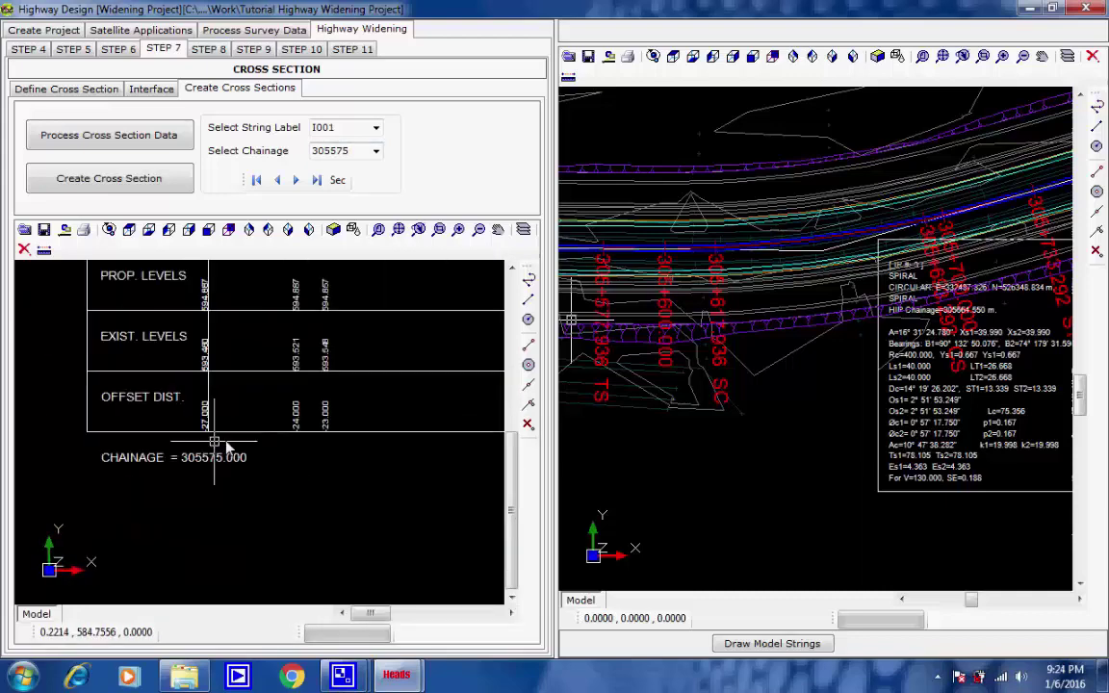
pyautogui.scroll(-3, 228, 445)
pyautogui.moveTo(381, 412); pyautogui.dragTo(230, 423, button='middle')
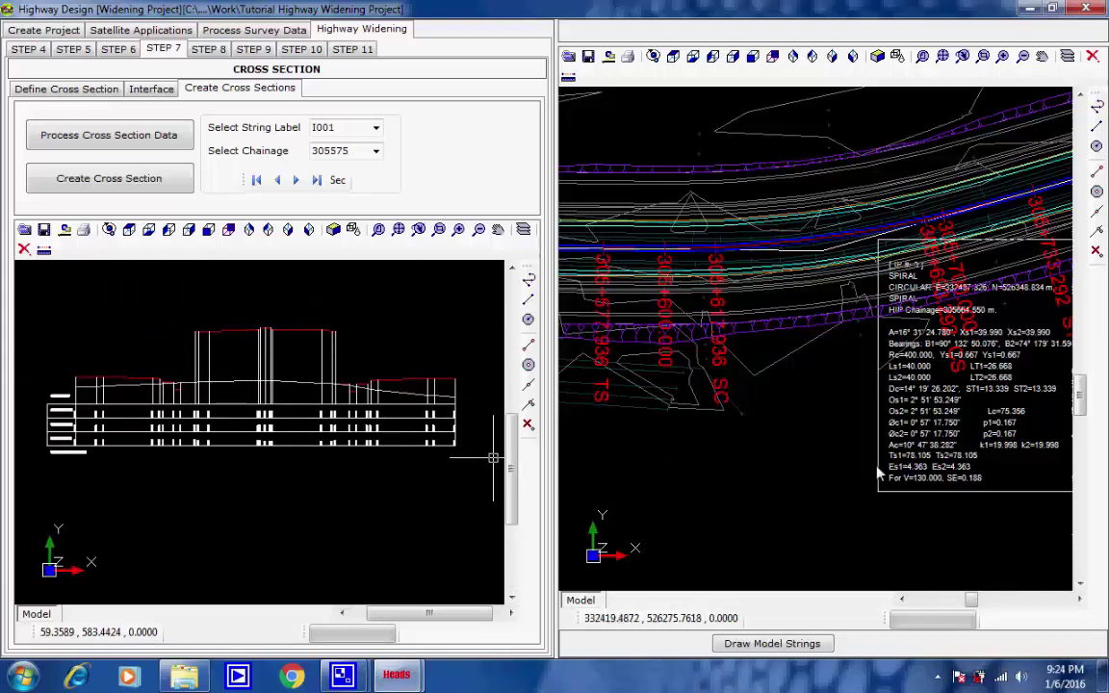
# Inspect the plan's model strings and slopes from about chainage 305+400 to 306+800, including where the service roads end and restart
pyautogui.moveTo(701, 465); pyautogui.dragTo(783, 471, button='middle')
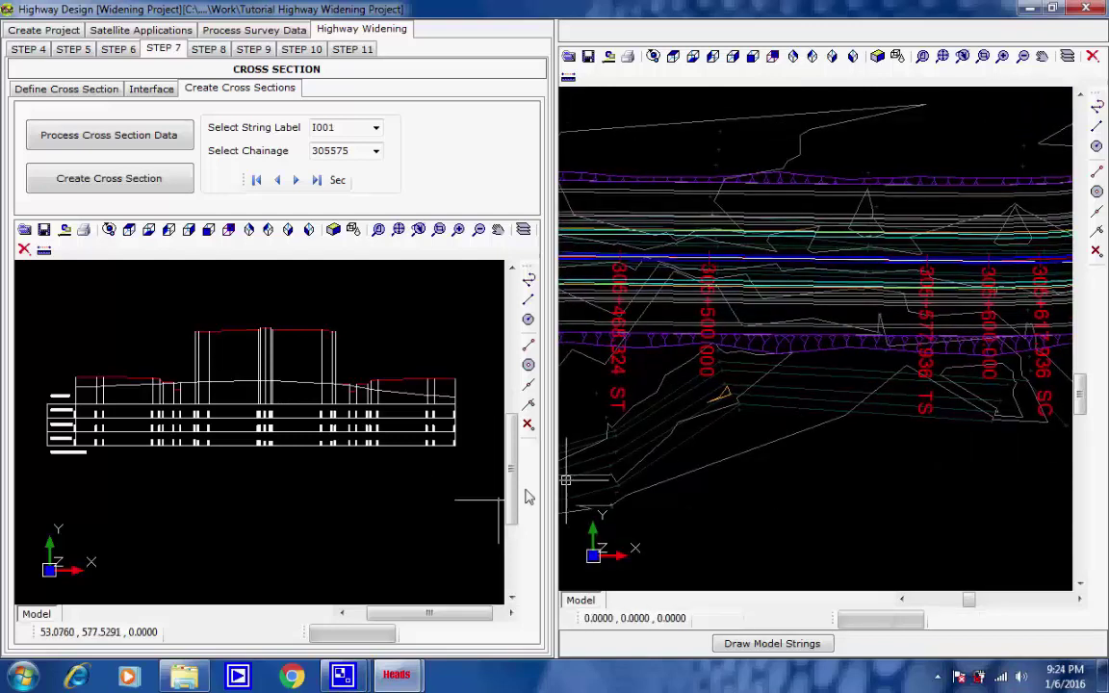
pyautogui.scroll(-2, 929, 467)
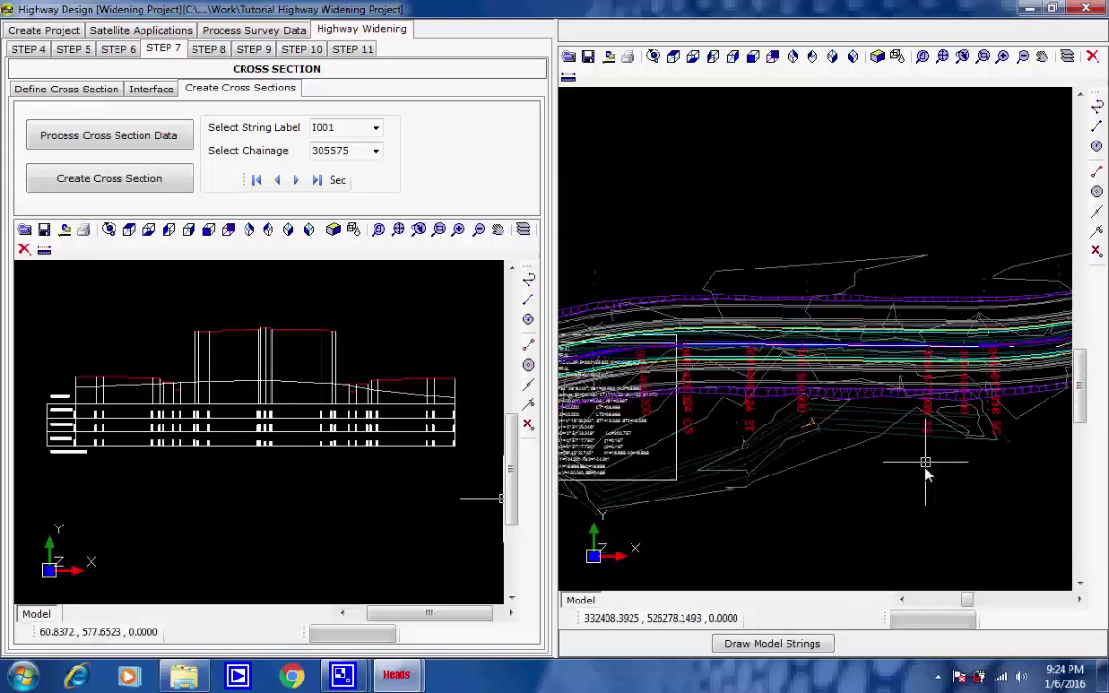
pyautogui.keyDown('shift'); pyautogui.moveTo(923, 470); pyautogui.dragTo(805, 433, button='middle'); pyautogui.keyUp('shift')
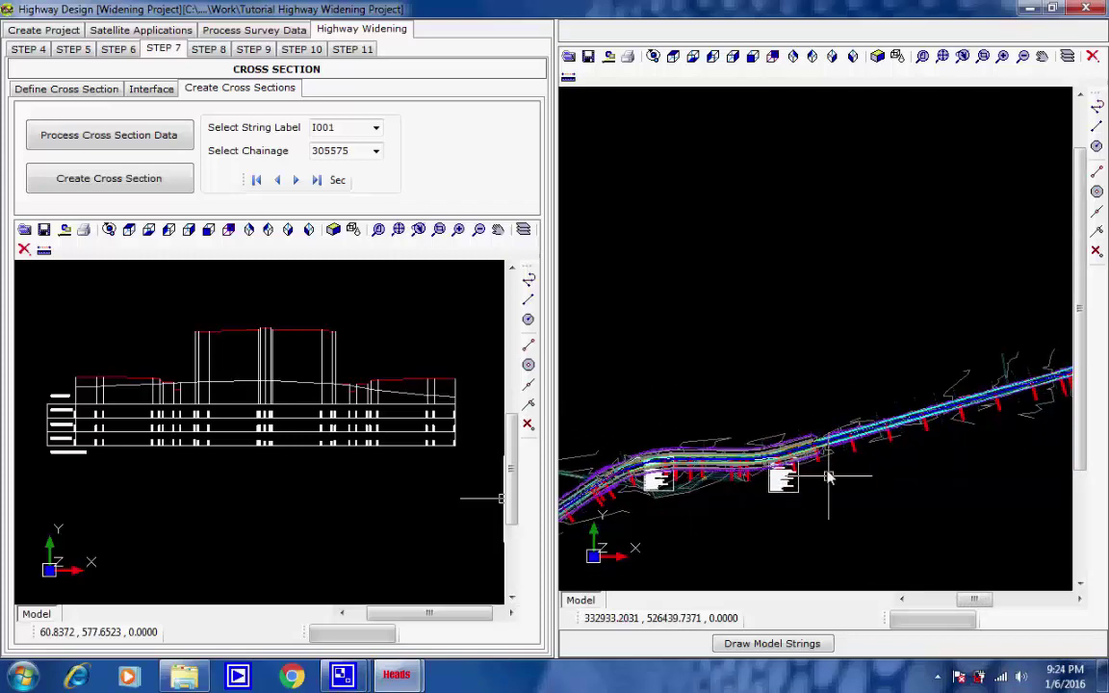
pyautogui.scroll(3, 879, 445)
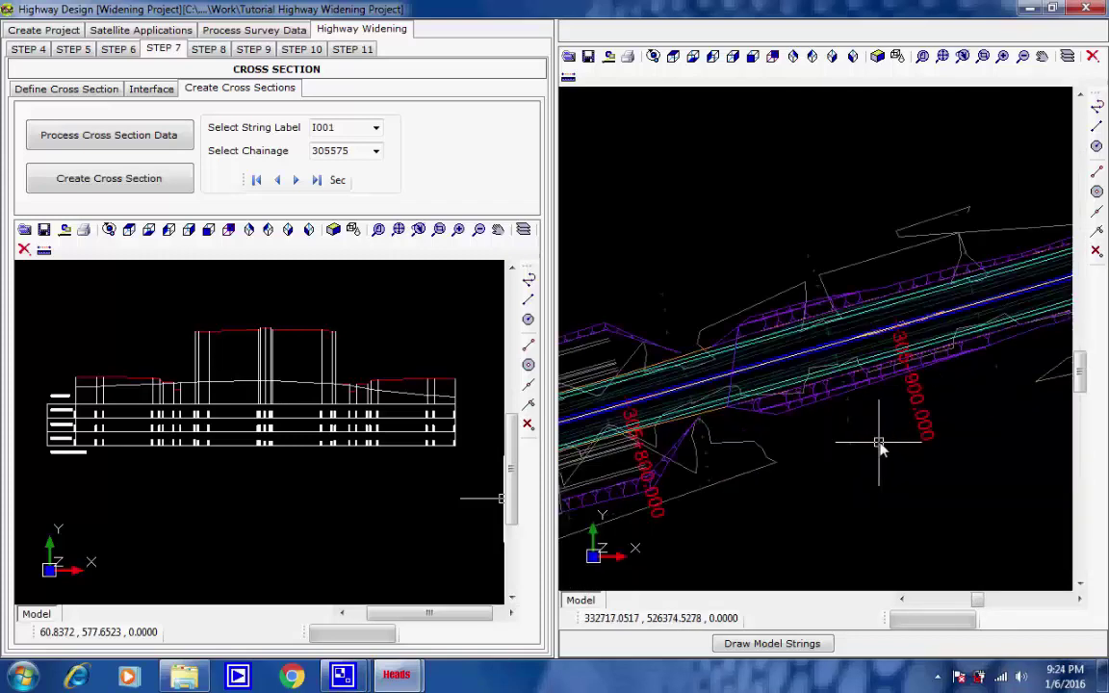
pyautogui.moveTo(878, 446); pyautogui.dragTo(976, 437, button='middle')
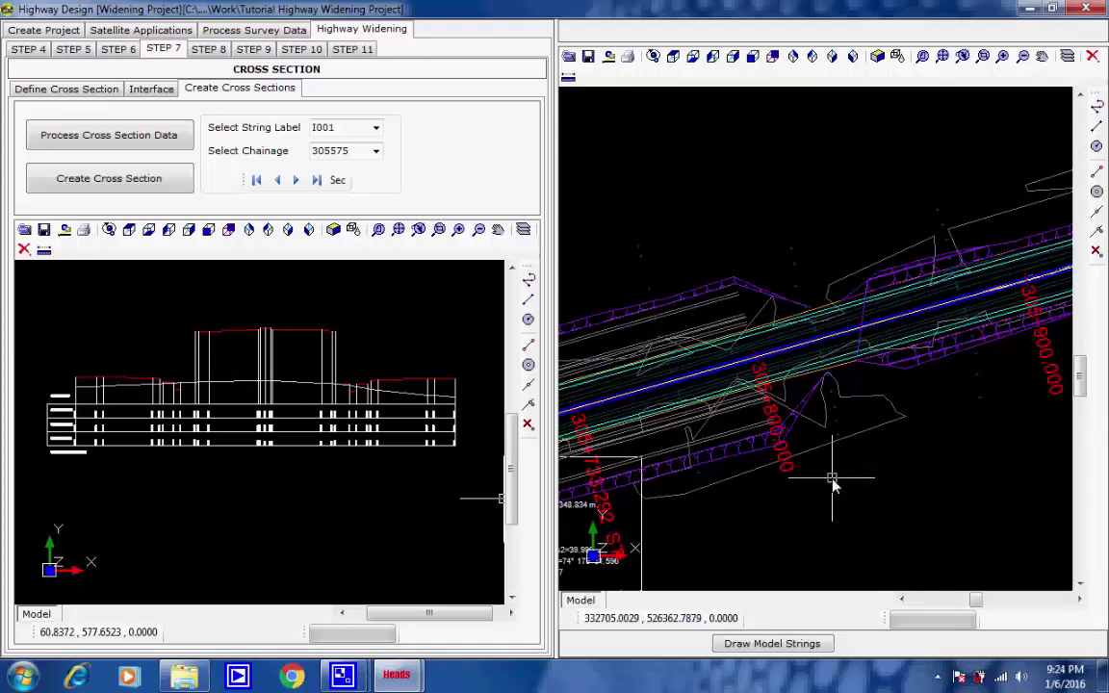
pyautogui.scroll(-2, 833, 485)
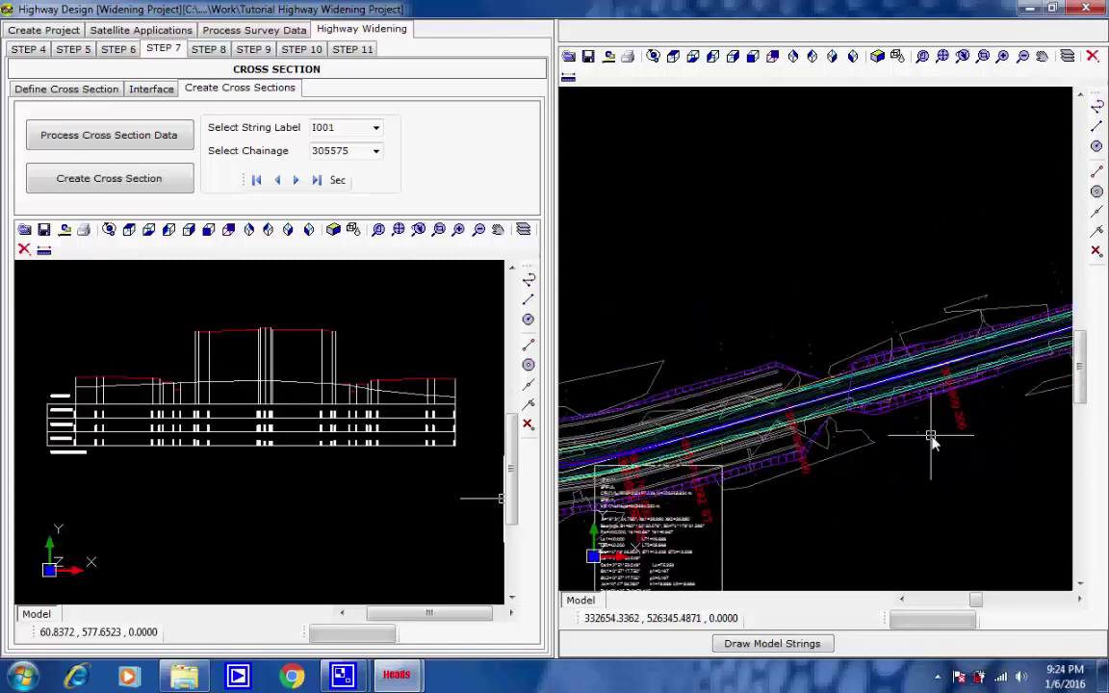
pyautogui.scroll(-1, 943, 438)
pyautogui.moveTo(954, 434); pyautogui.dragTo(976, 453, button='middle')
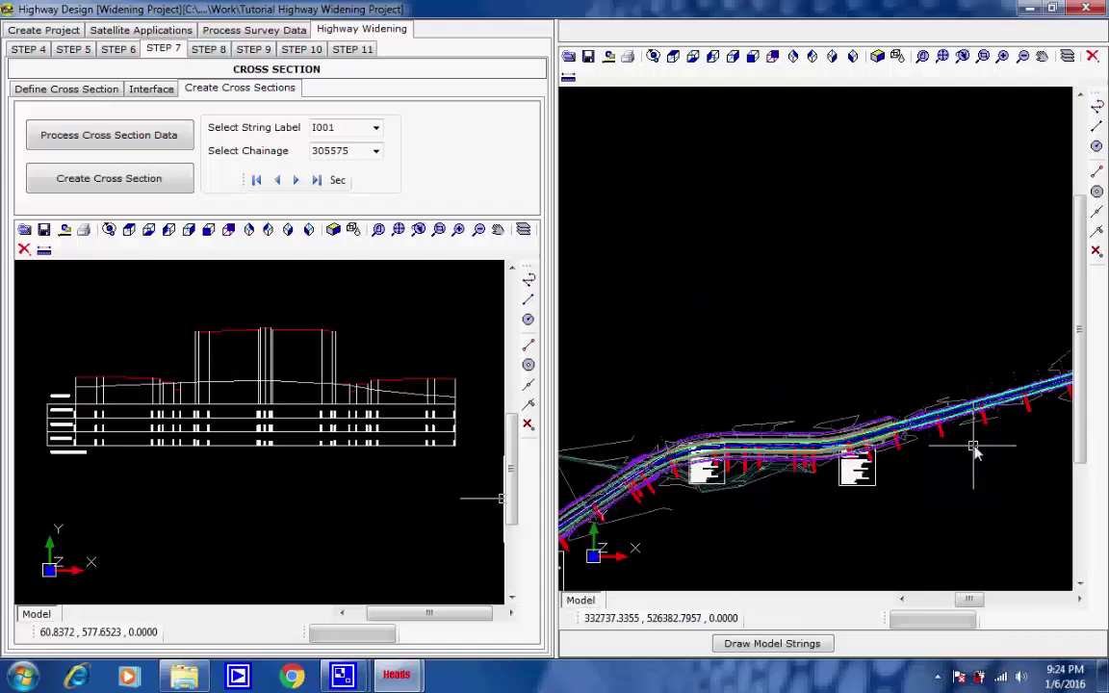
pyautogui.moveTo(689, 502); pyautogui.dragTo(804, 524, button='middle')
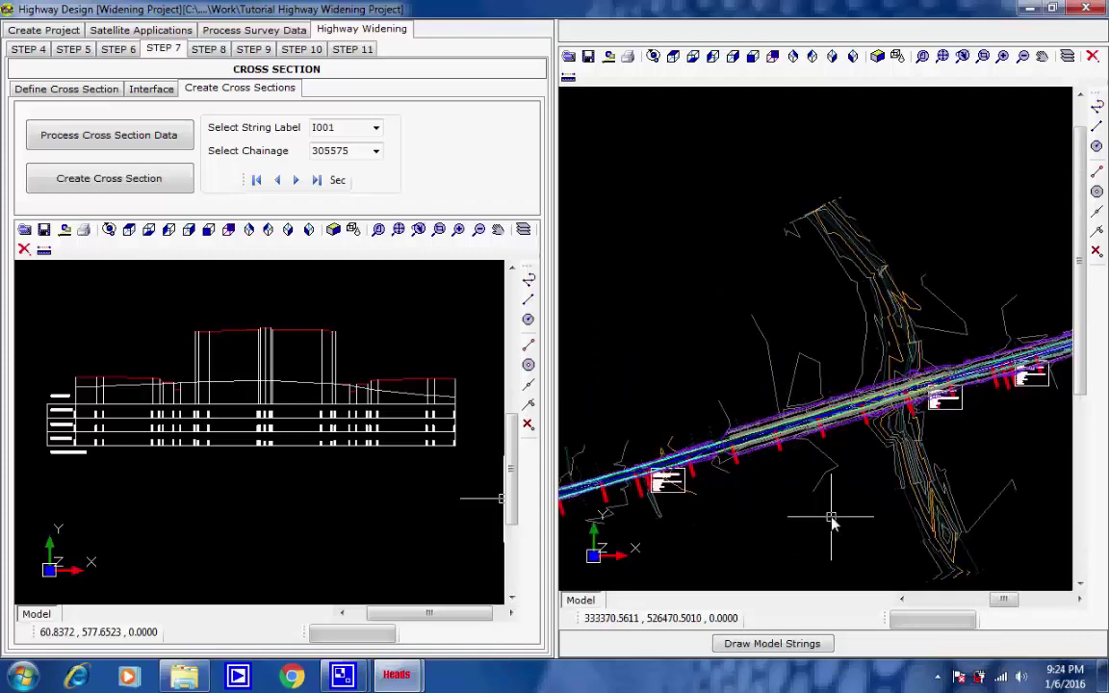
pyautogui.scroll(2, 674, 483)
pyautogui.scroll(4, 673, 483)
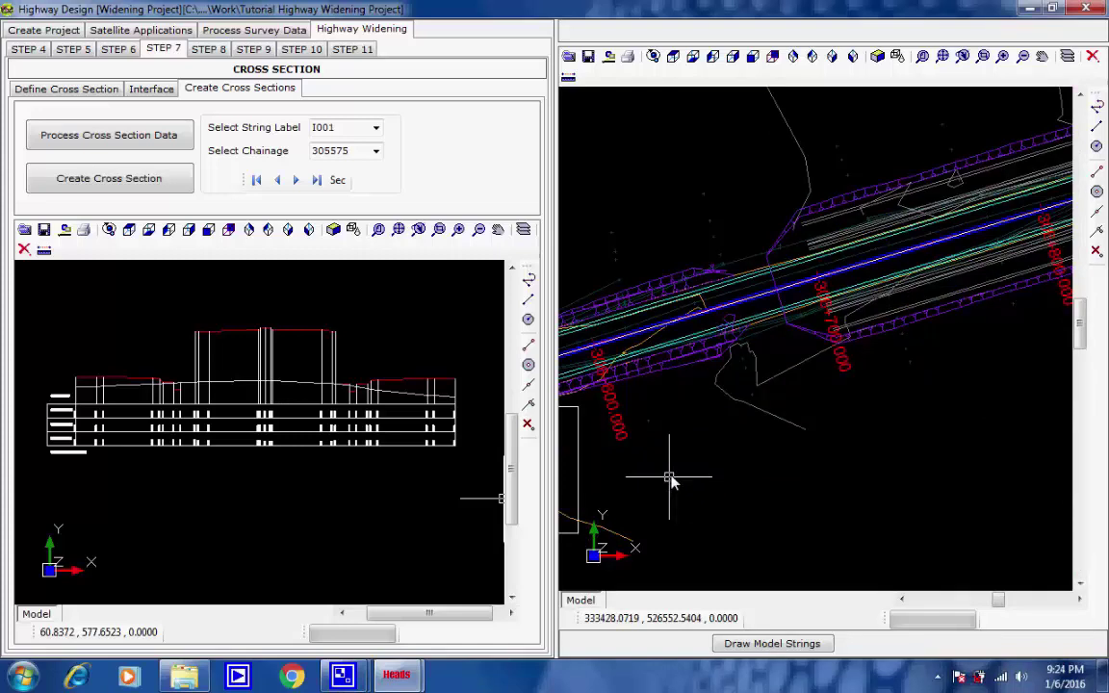
pyautogui.scroll(-3, 679, 484)
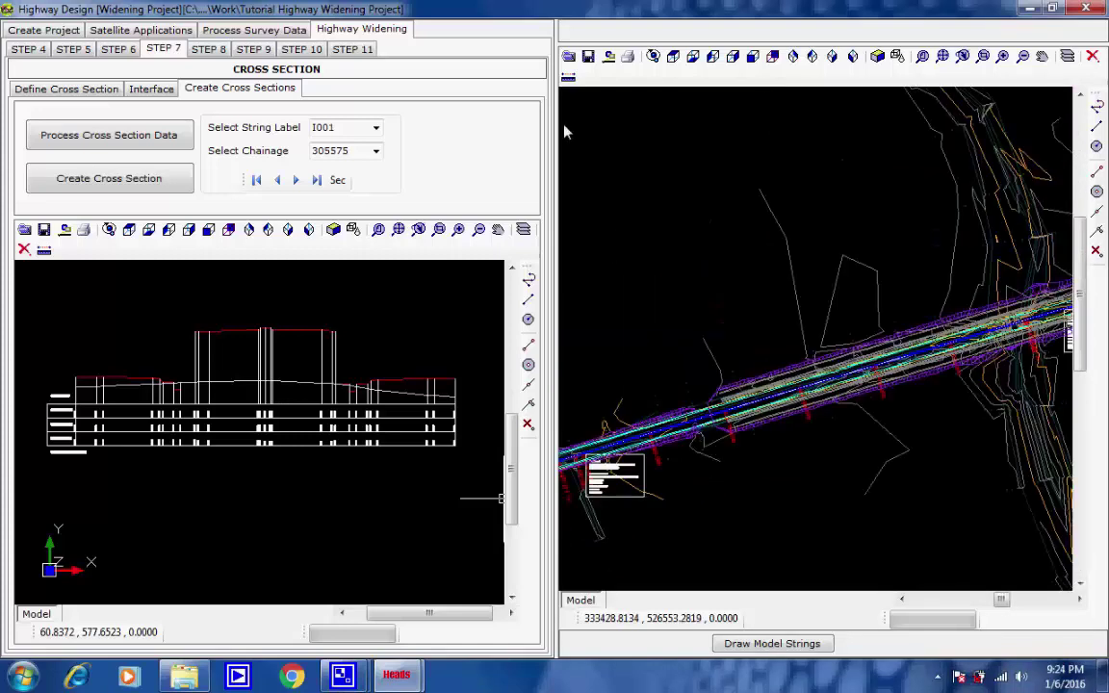
# Start defining the pavement layers, load the default carriageway layer data for cross section schedule 1 and save it
pyautogui.click(208, 49)
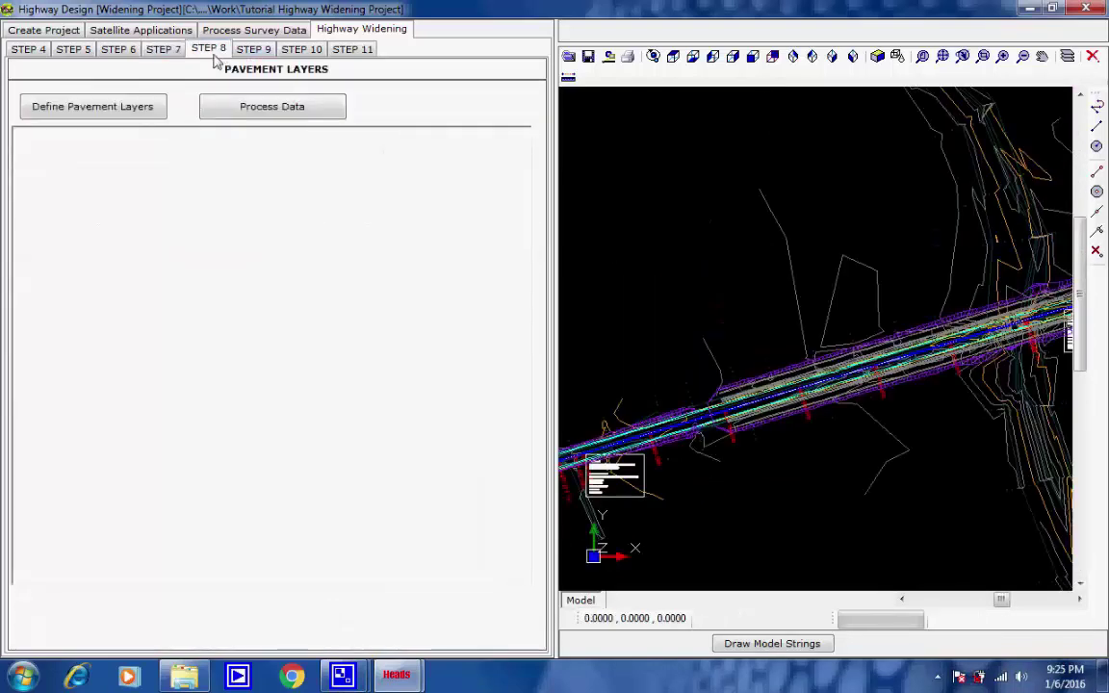
pyautogui.click(114, 112)
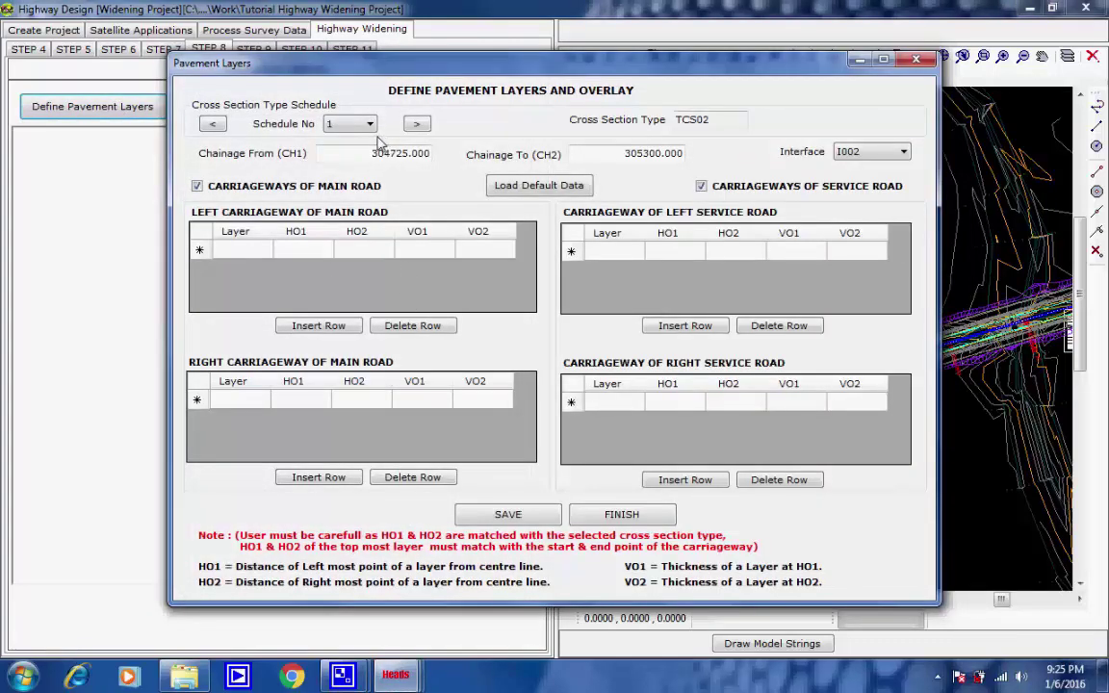
pyautogui.moveTo(371, 154); pyautogui.dragTo(396, 154)
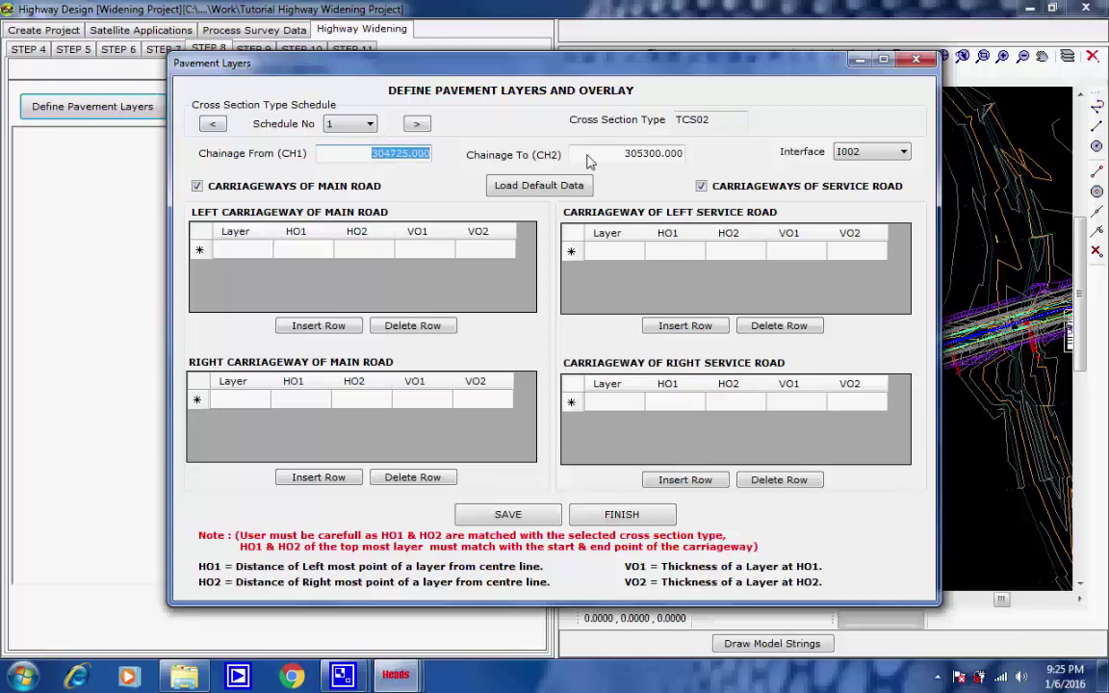
pyautogui.moveTo(624, 154); pyautogui.dragTo(688, 154)
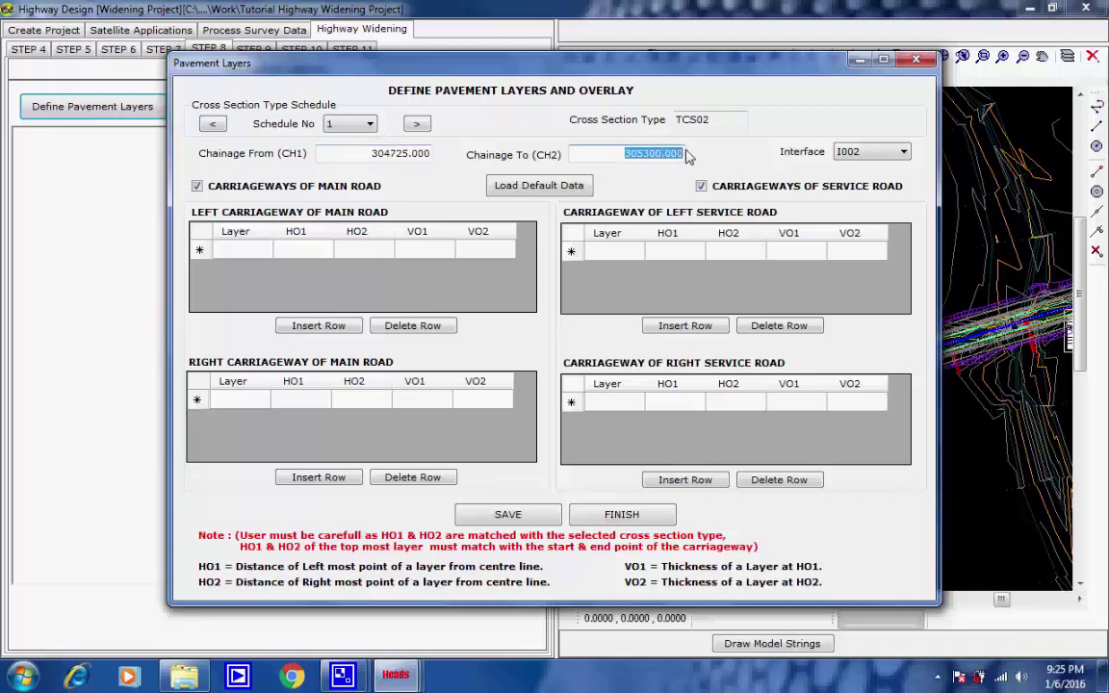
pyautogui.click(370, 125)
pyautogui.click(371, 125)
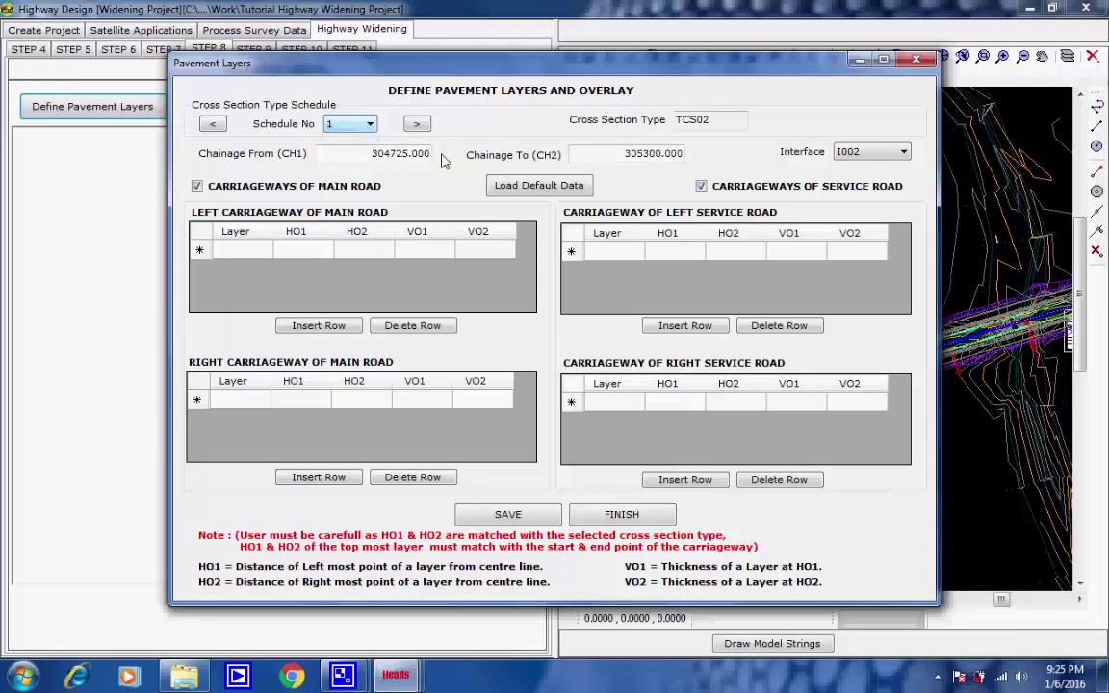
pyautogui.click(504, 188)
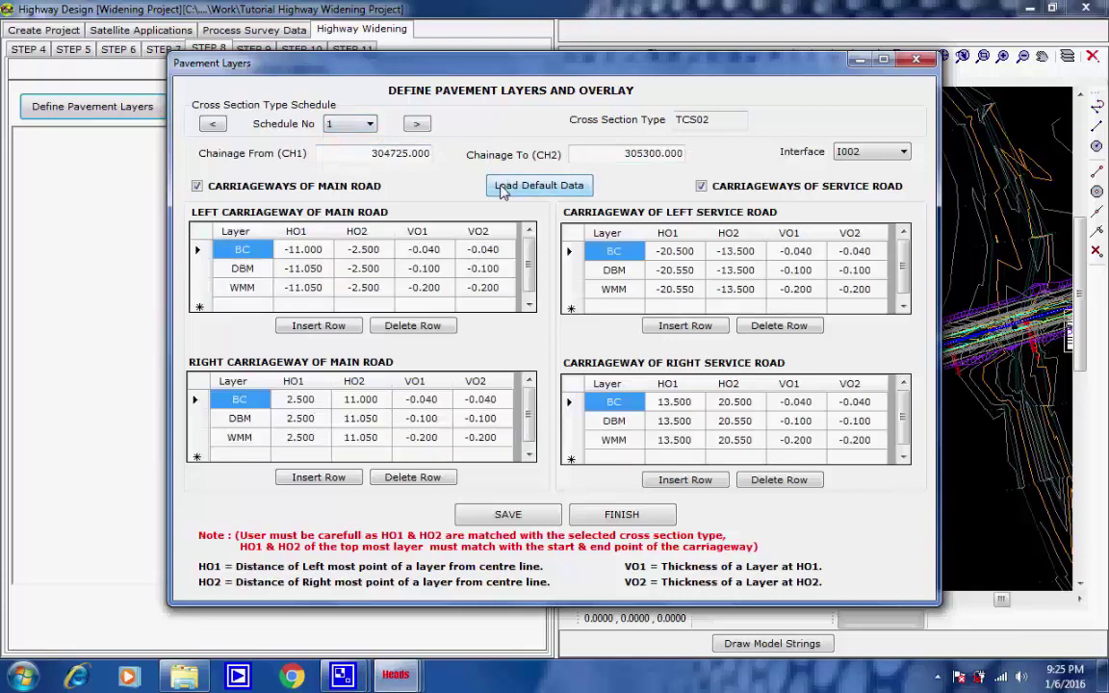
pyautogui.click(504, 517)
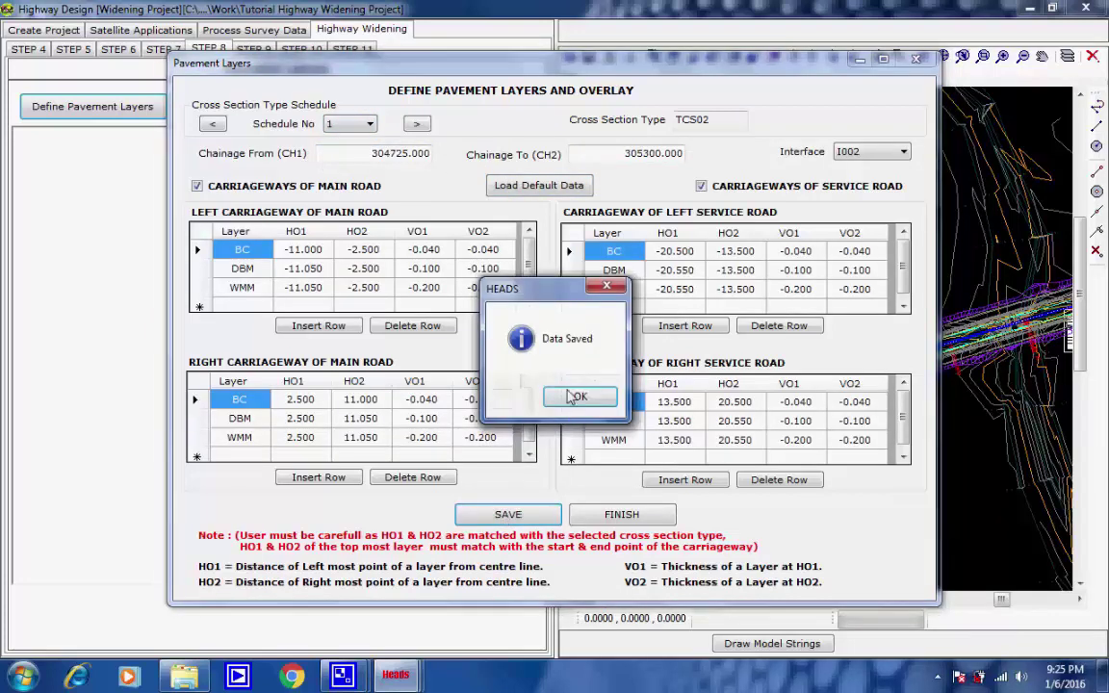
pyautogui.click(570, 392)
# Load the default pavement layer data for cross section schedule 2 and save it
pyautogui.click(366, 126)
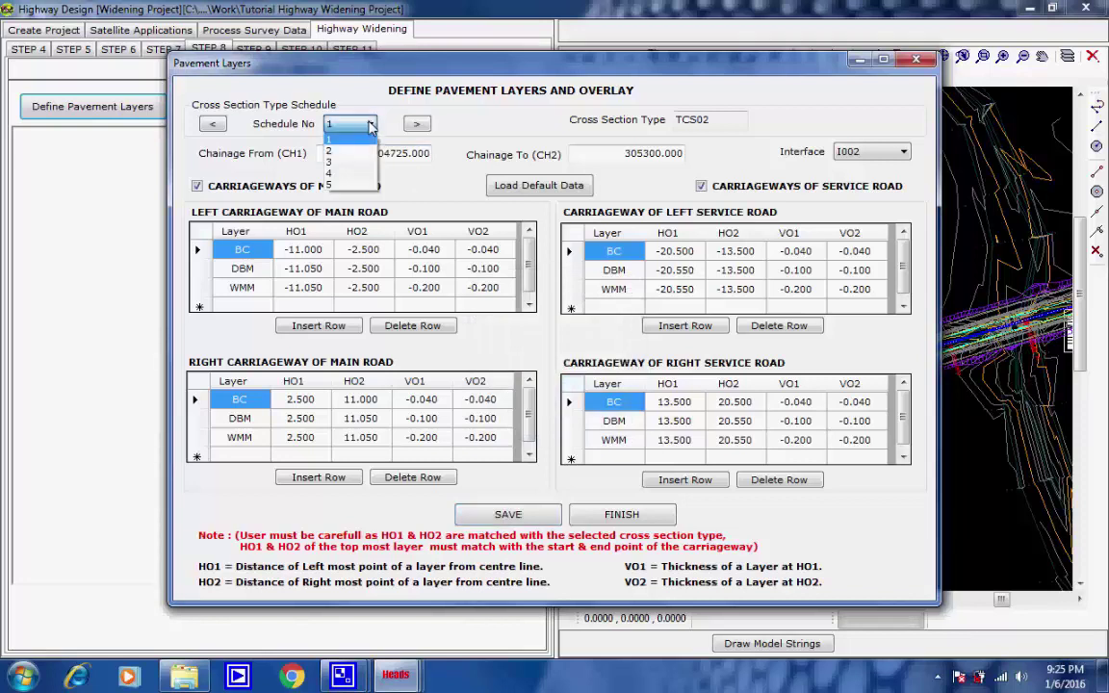
pyautogui.click(363, 154)
pyautogui.moveTo(372, 154); pyautogui.dragTo(440, 164)
pyautogui.doubleClick(626, 147)
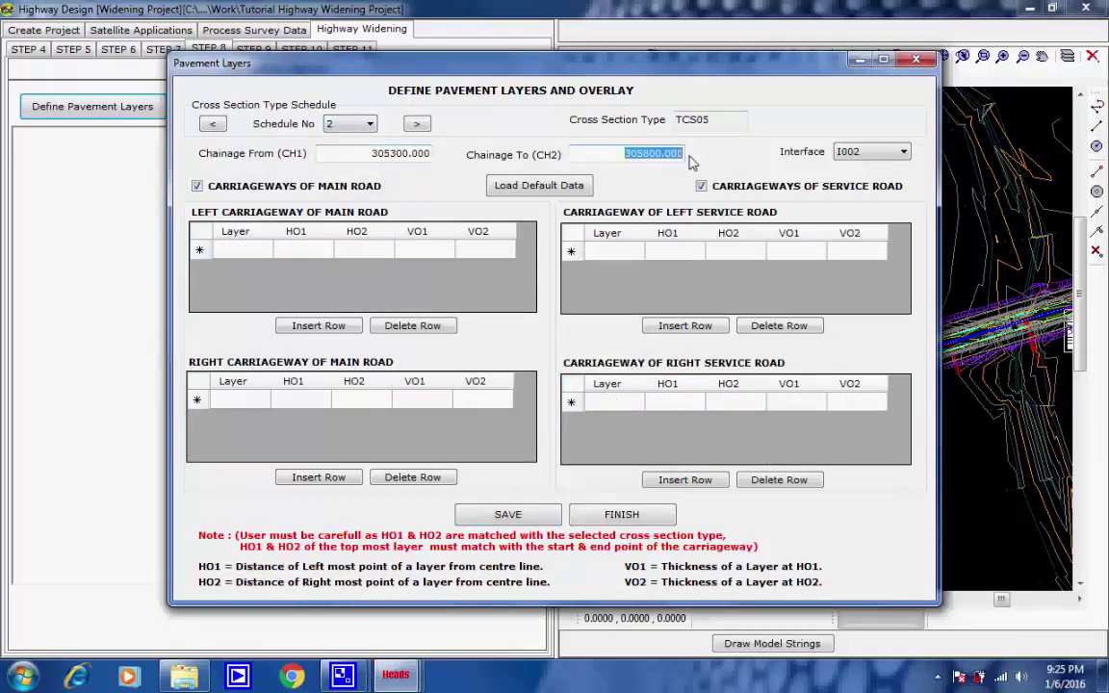
pyautogui.click(570, 152)
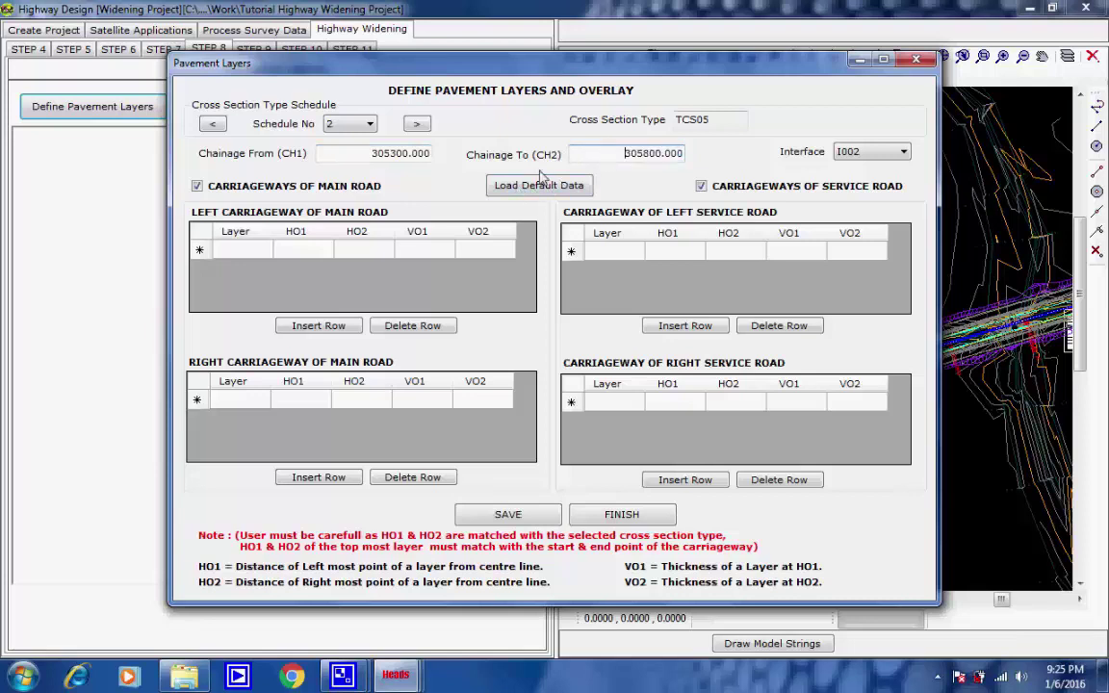
pyautogui.click(502, 189)
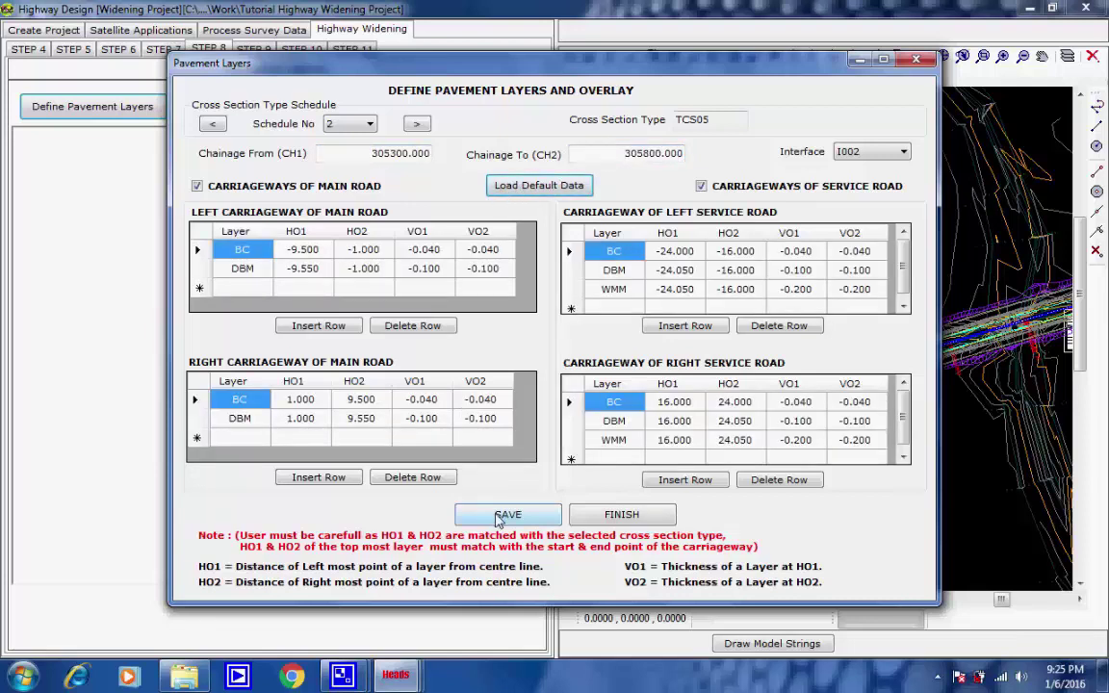
pyautogui.click(497, 517)
pyautogui.click(575, 396)
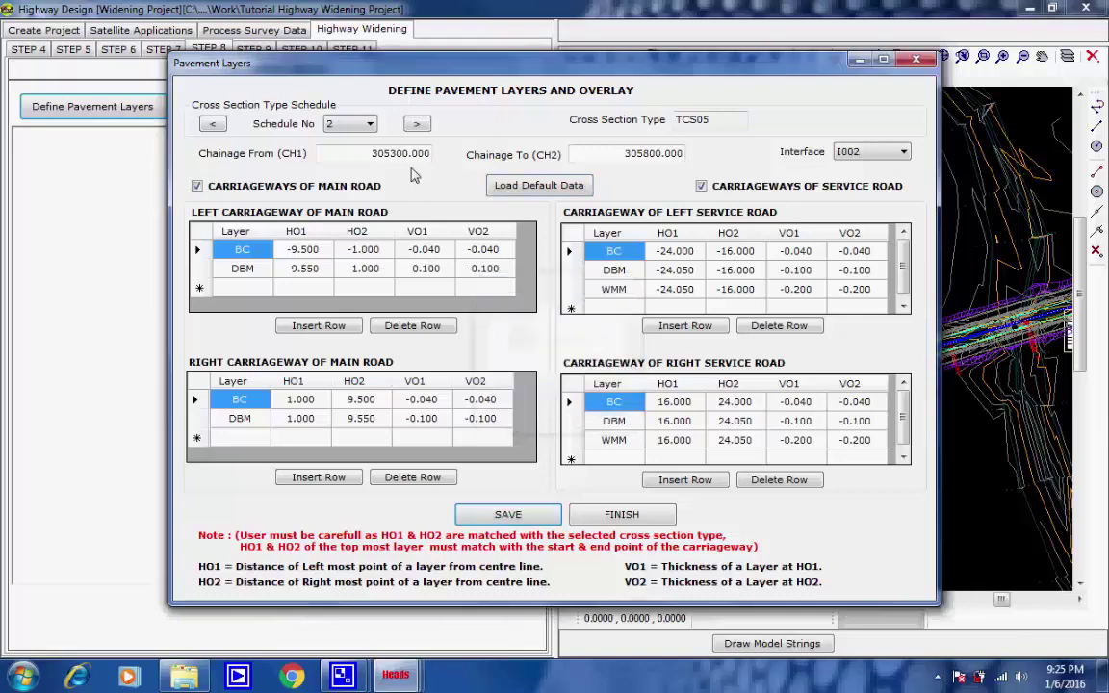
# Load the default pavement layer data for cross section schedule 3 and save it
pyautogui.click(369, 125)
pyautogui.click(332, 155)
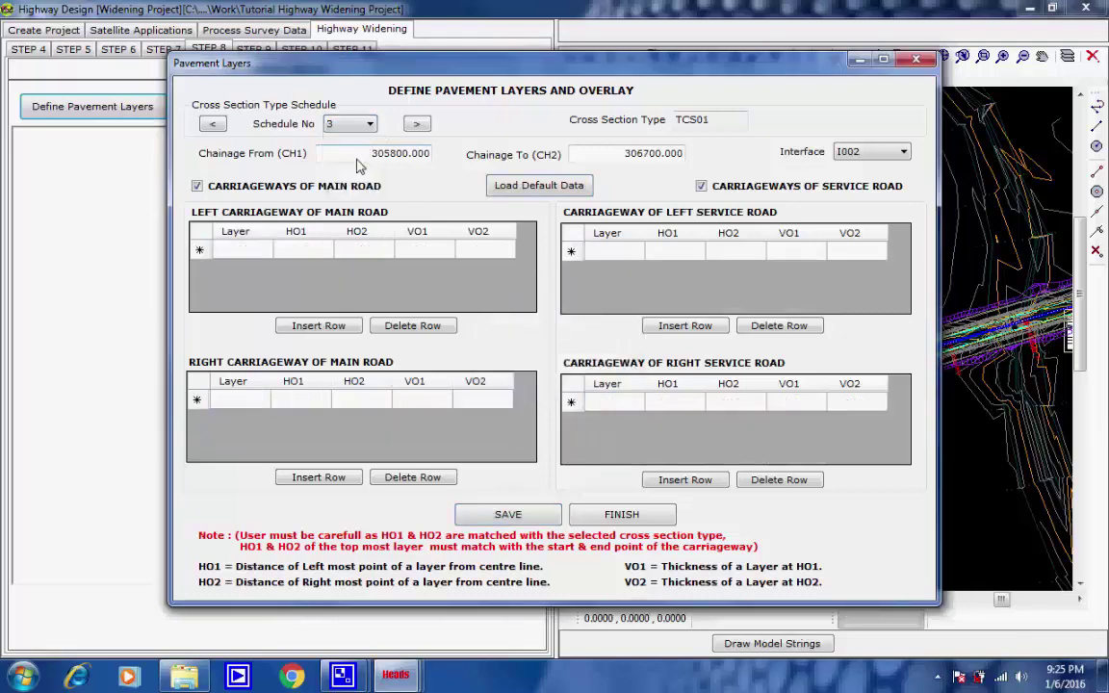
pyautogui.click(502, 188)
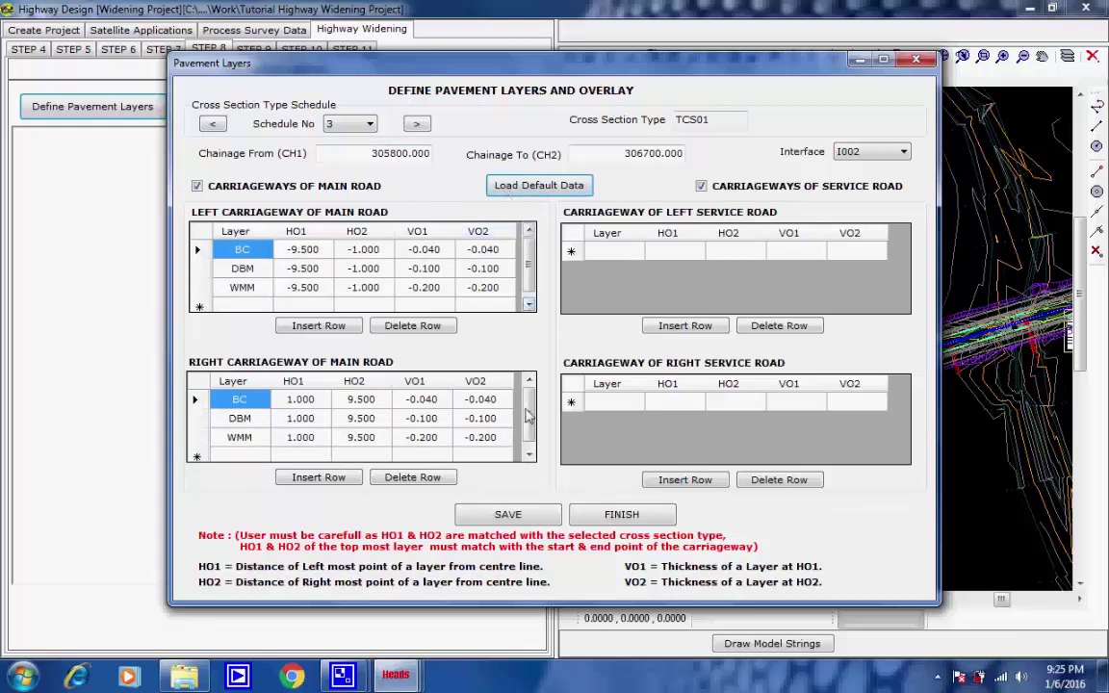
pyautogui.click(507, 518)
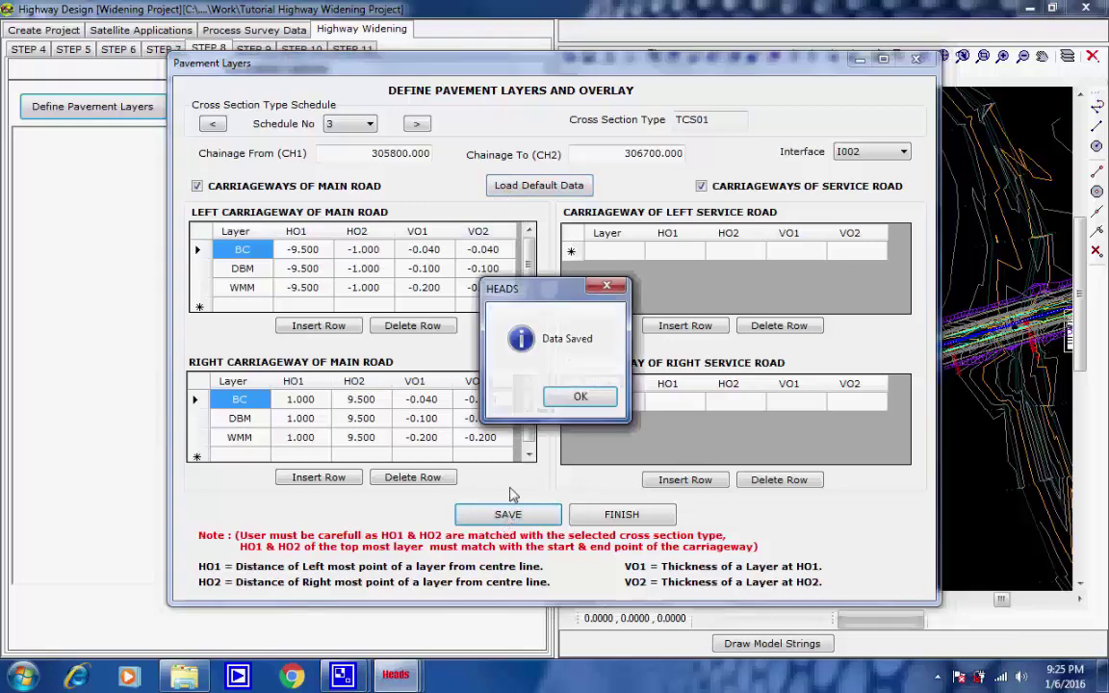
pyautogui.click(573, 396)
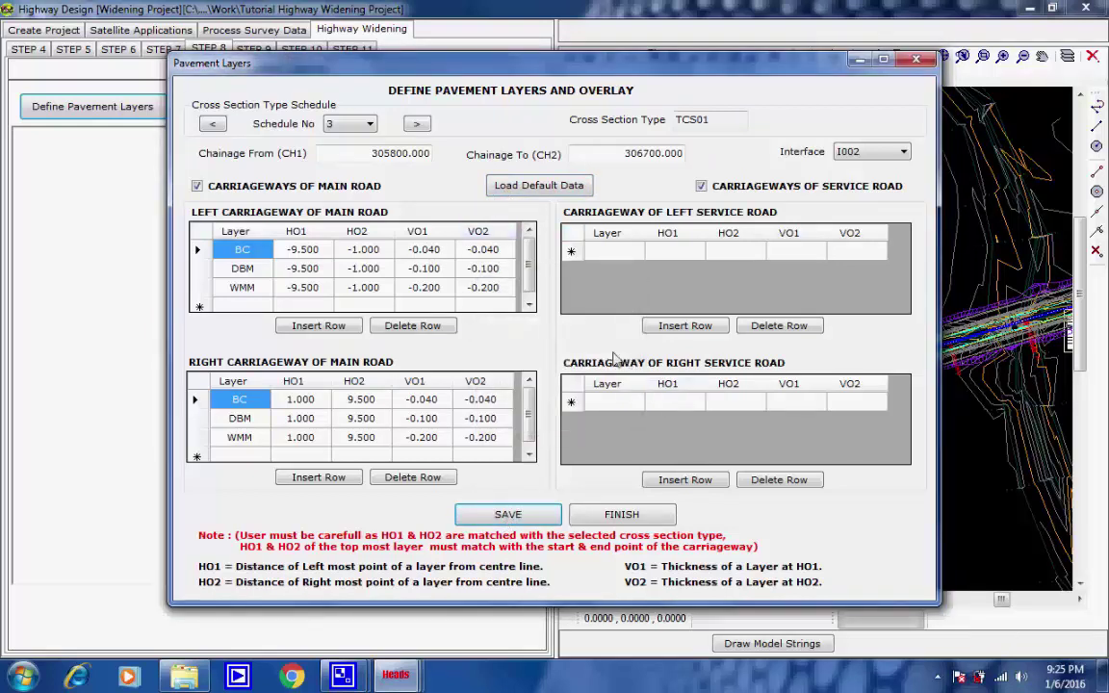
# Load the default pavement layer data for cross section schedule 4 and save it
pyautogui.click(370, 126)
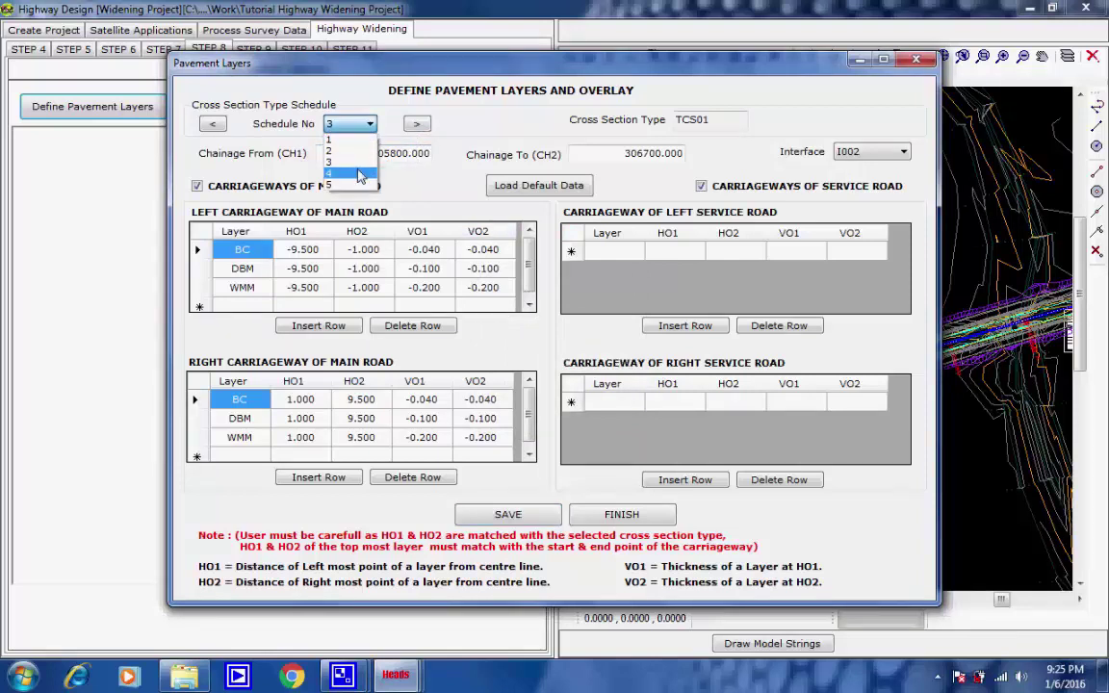
pyautogui.click(337, 164)
pyautogui.click(500, 187)
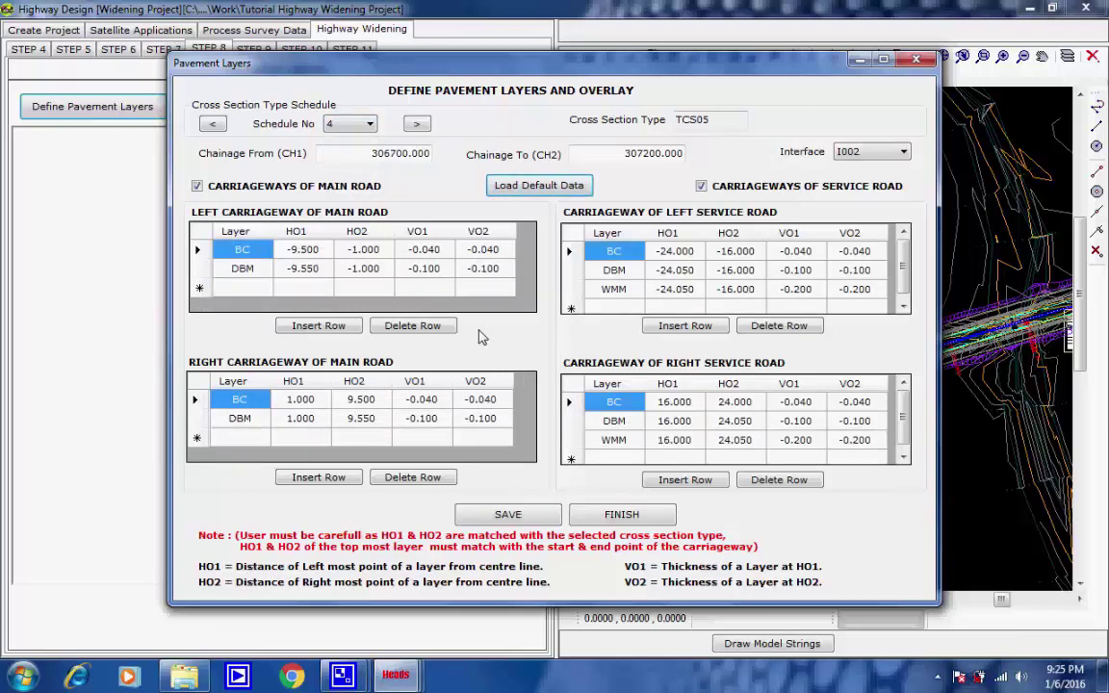
pyautogui.click(507, 516)
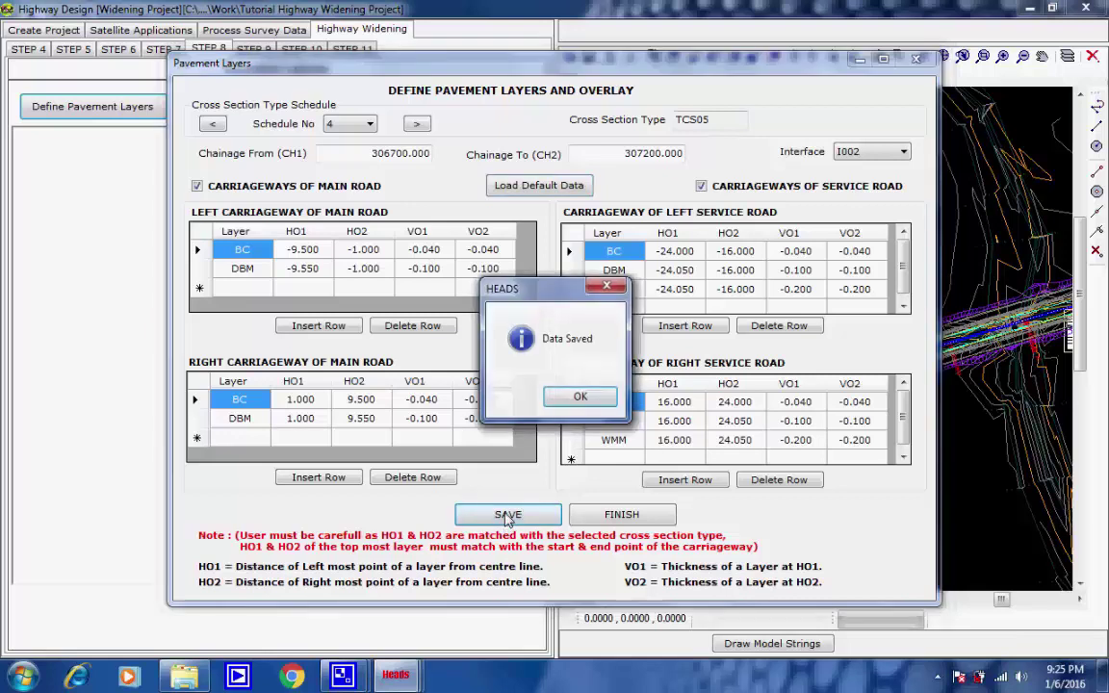
pyautogui.click(577, 396)
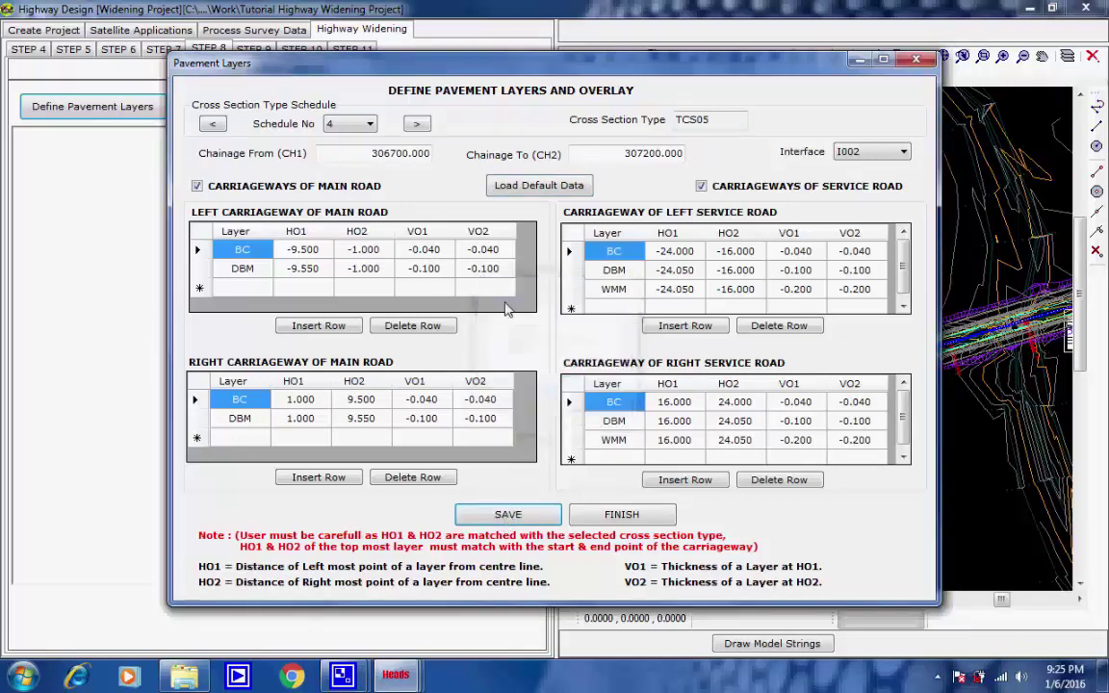
# Load and save the default pavement layer data for cross section schedule 5, and finish the pavement layer definition
pyautogui.click(372, 128)
pyautogui.click(364, 164)
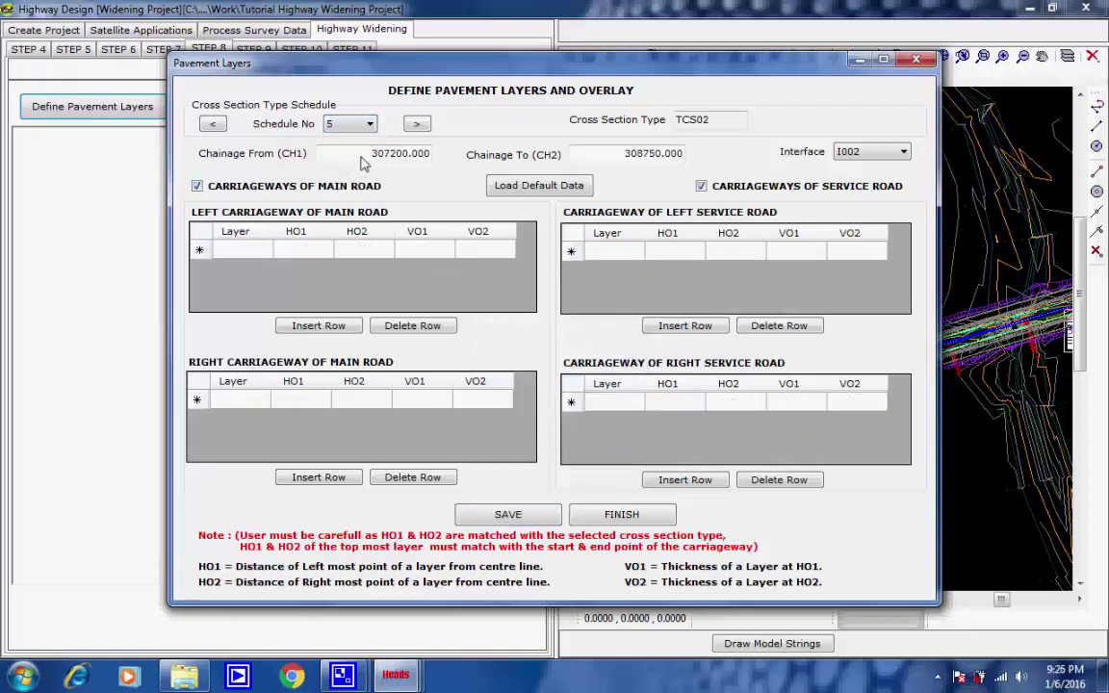
pyautogui.click(371, 160)
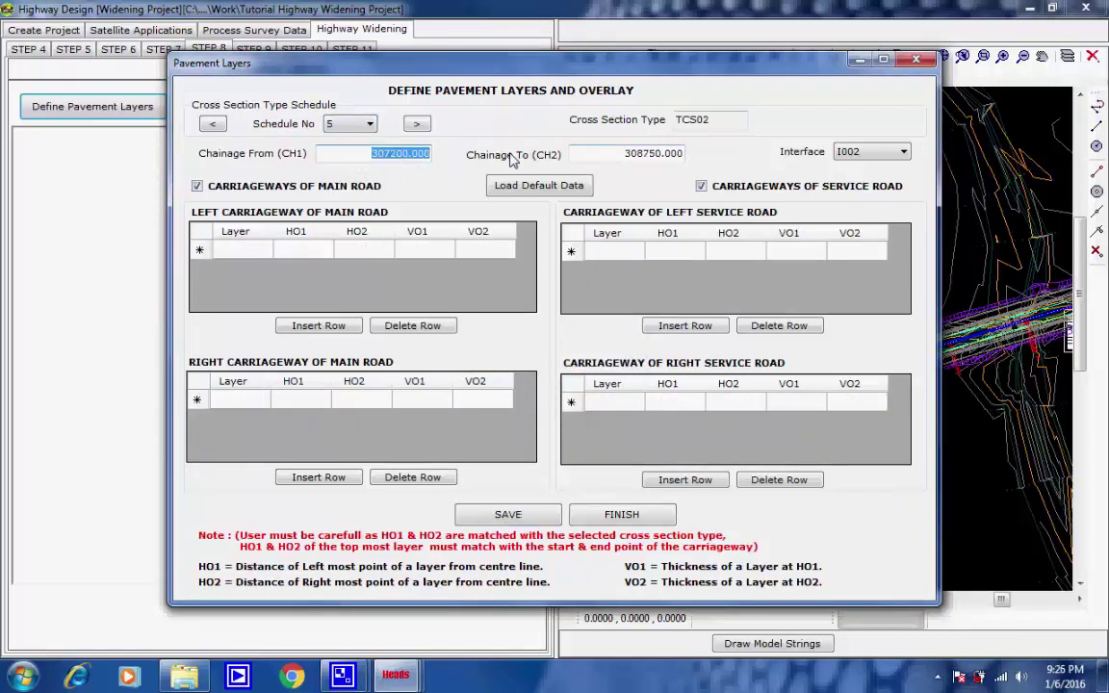
pyautogui.click(684, 155)
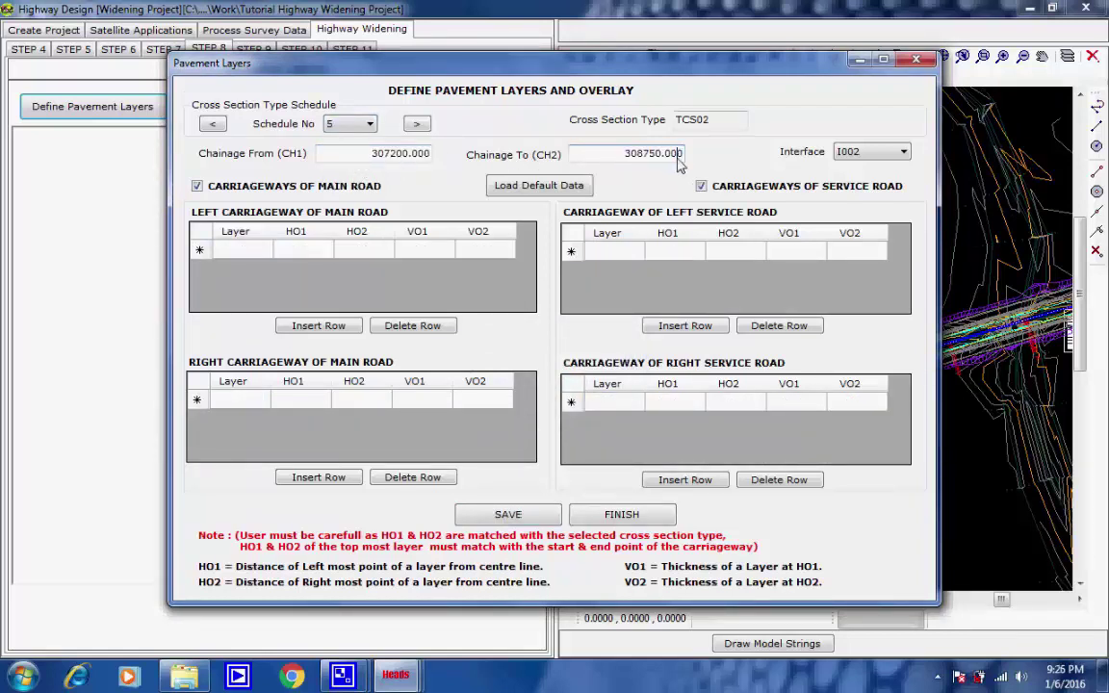
pyautogui.click(505, 187)
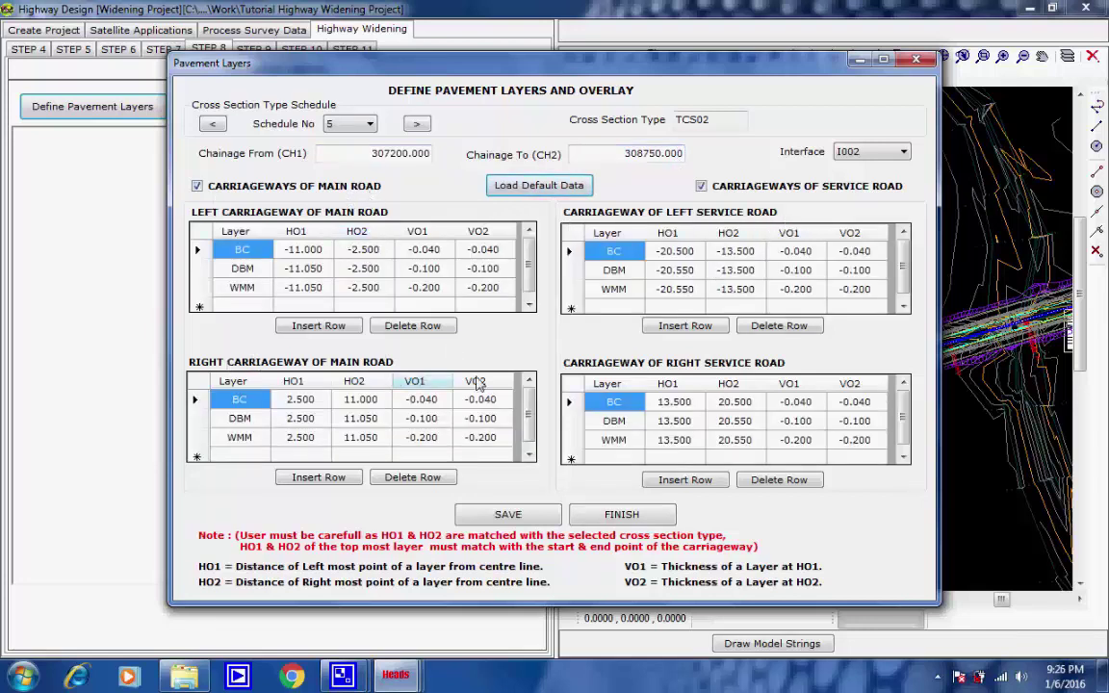
pyautogui.click(507, 516)
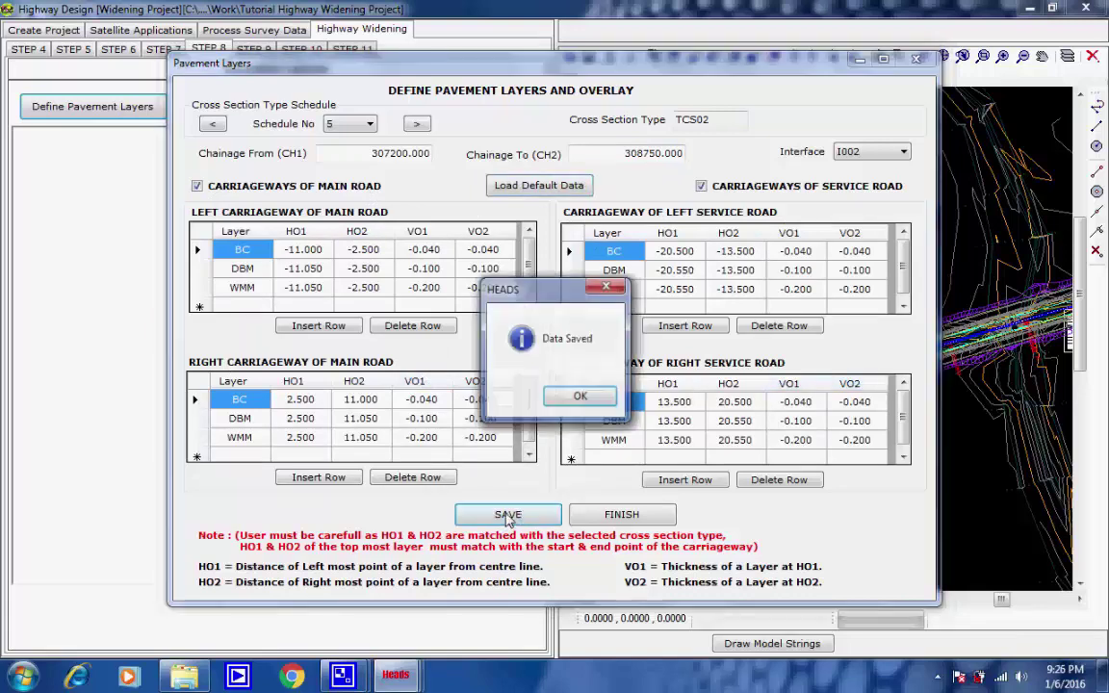
pyautogui.click(579, 397)
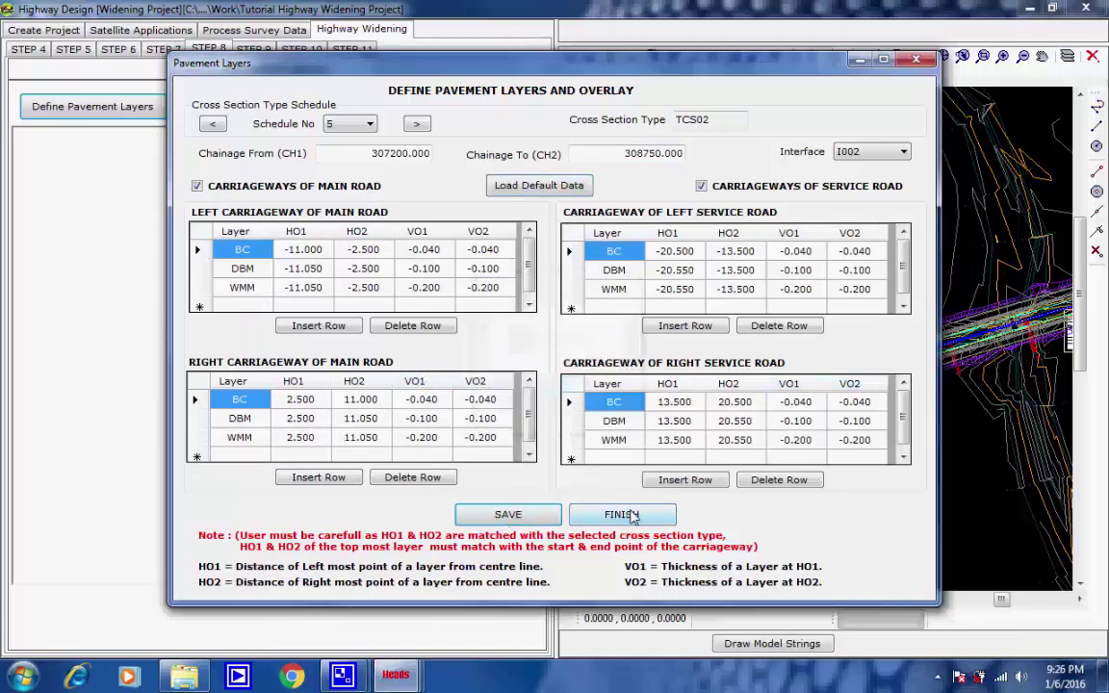
pyautogui.click(616, 514)
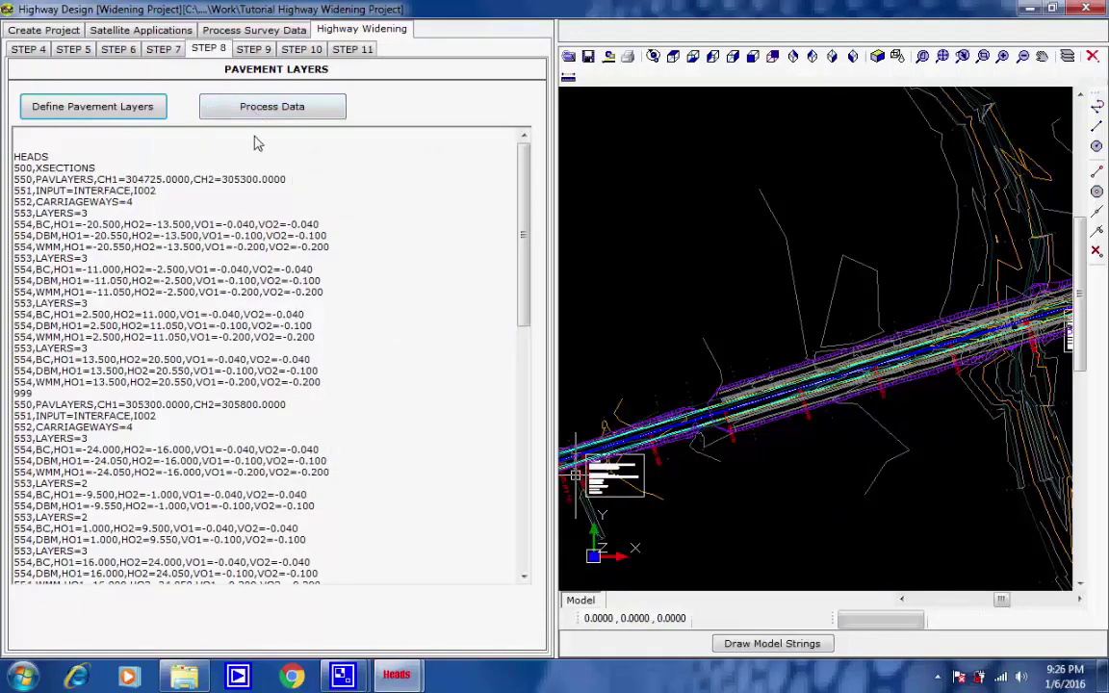
# Review the pavement layer input data, then process it to develop the cross sections and finish the process
pyautogui.click(258, 144)
pyautogui.scroll(-12, 262, 176)
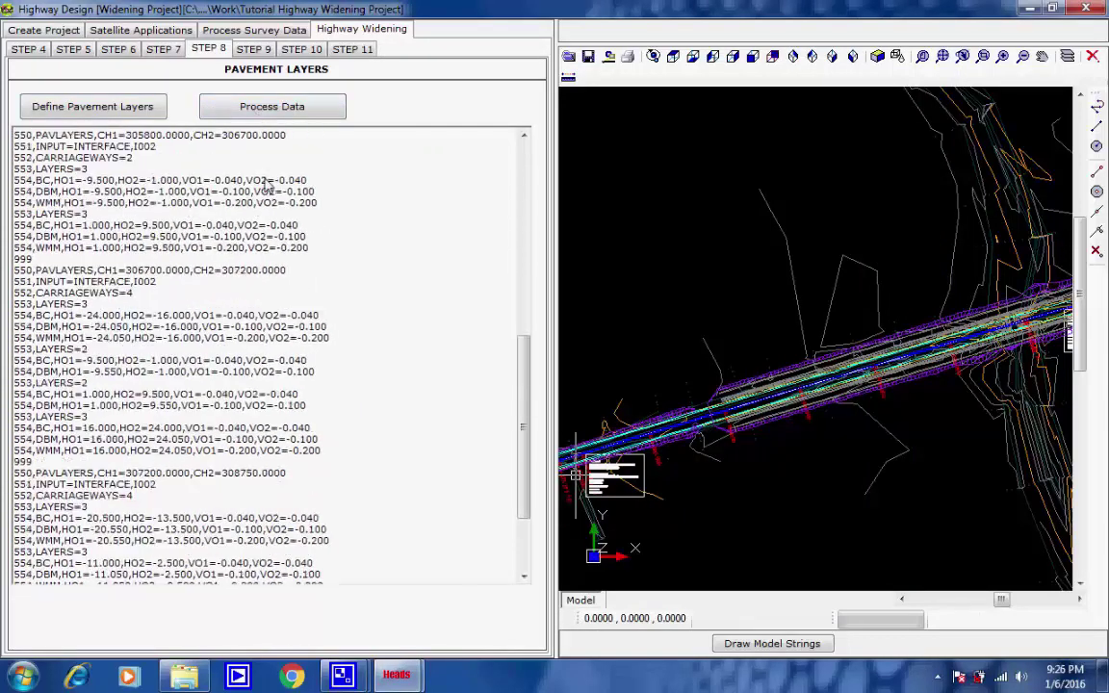
pyautogui.scroll(10, 277, 193)
pyautogui.scroll(2, 276, 193)
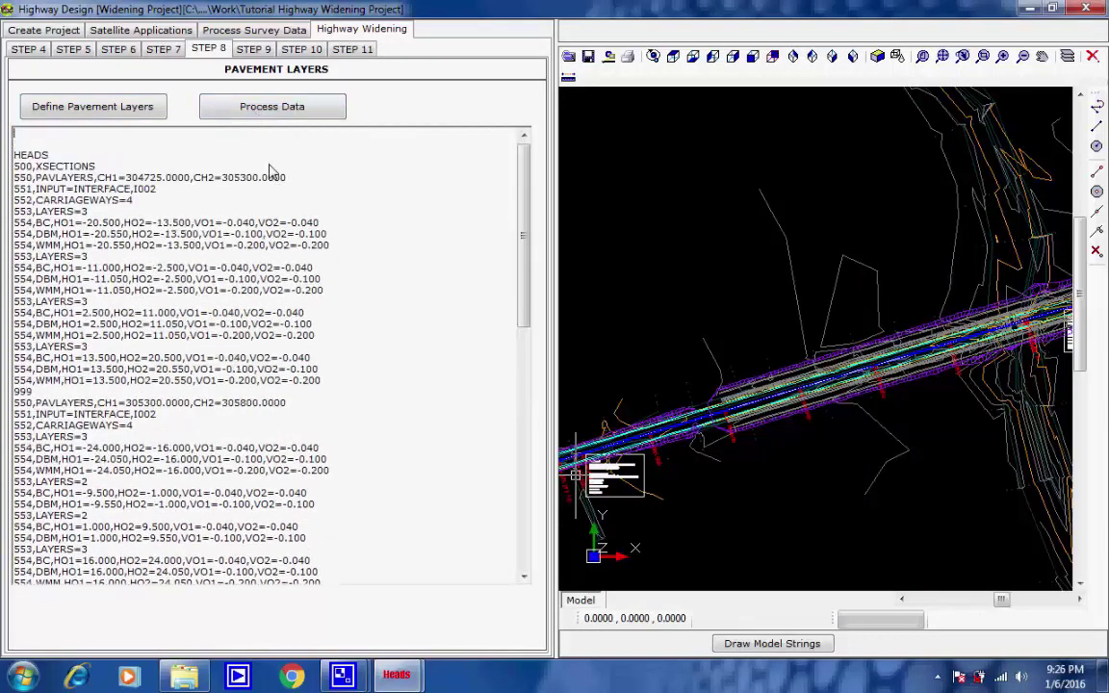
pyautogui.click(232, 108)
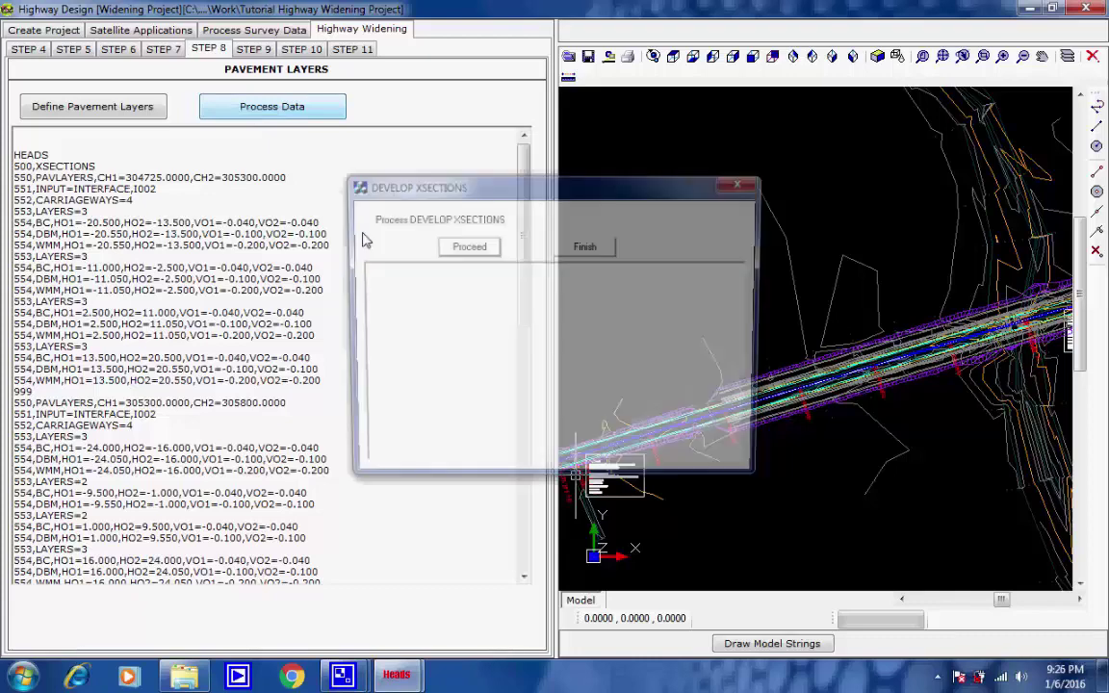
pyautogui.click(466, 247)
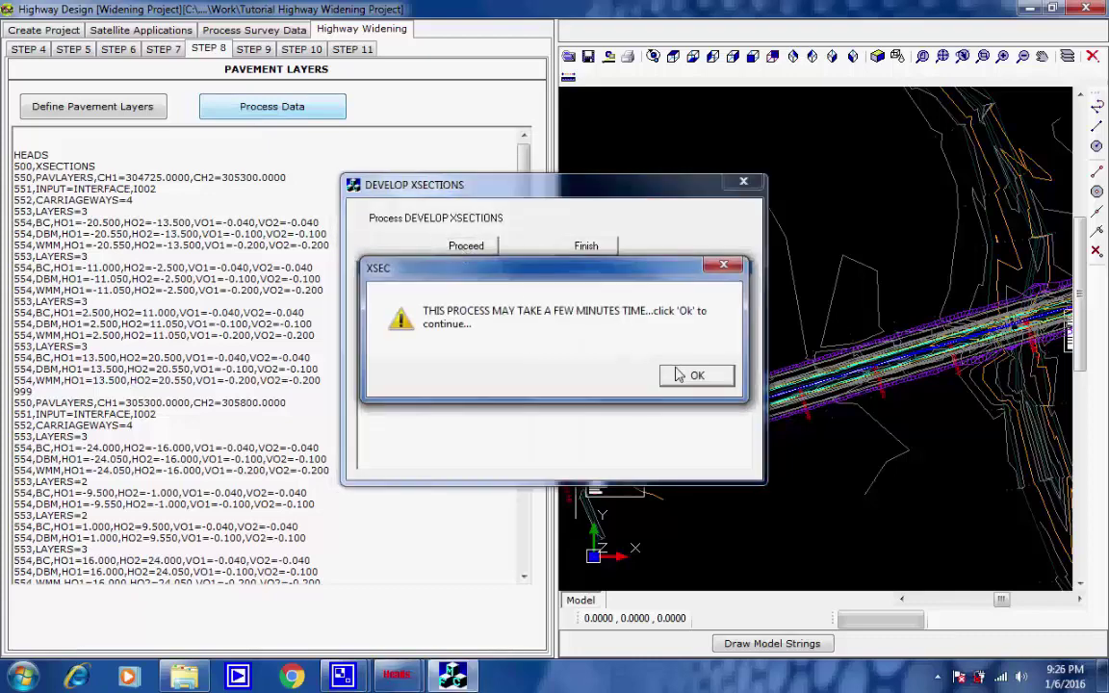
pyautogui.click(693, 377)
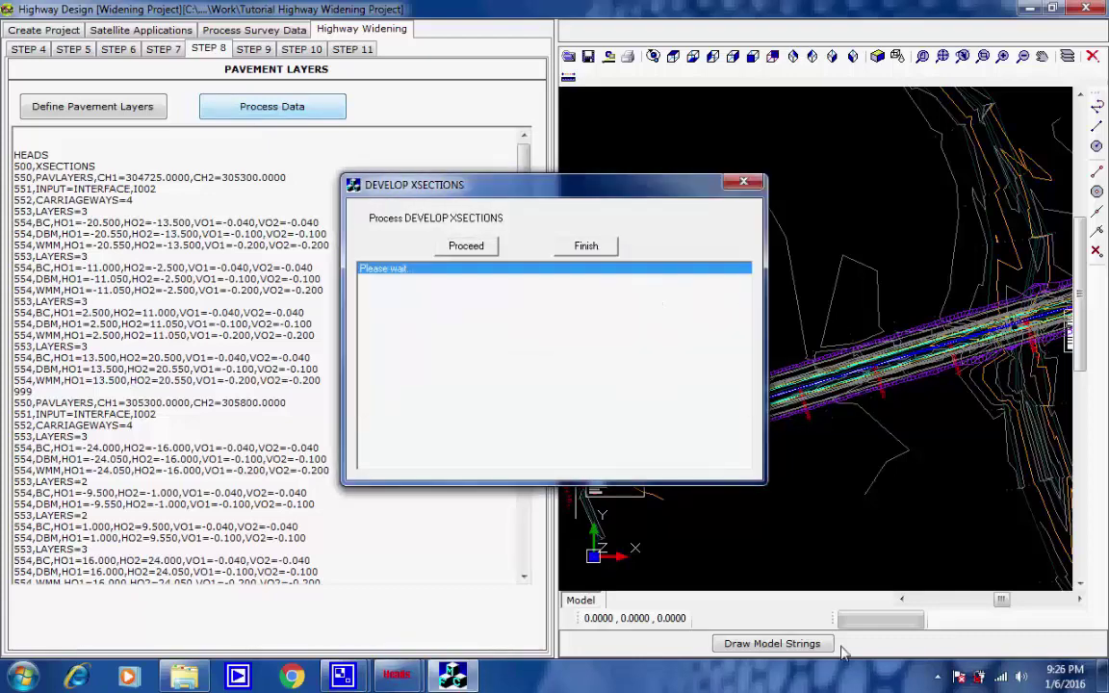
pyautogui.click(937, 676)
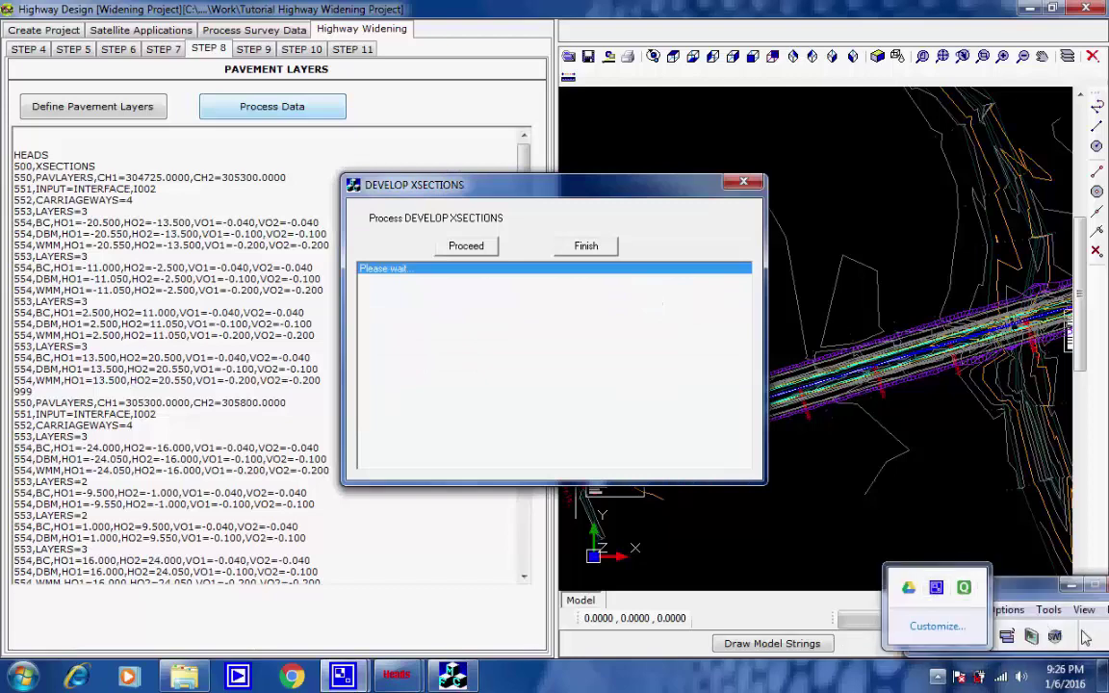
pyautogui.click(964, 586)
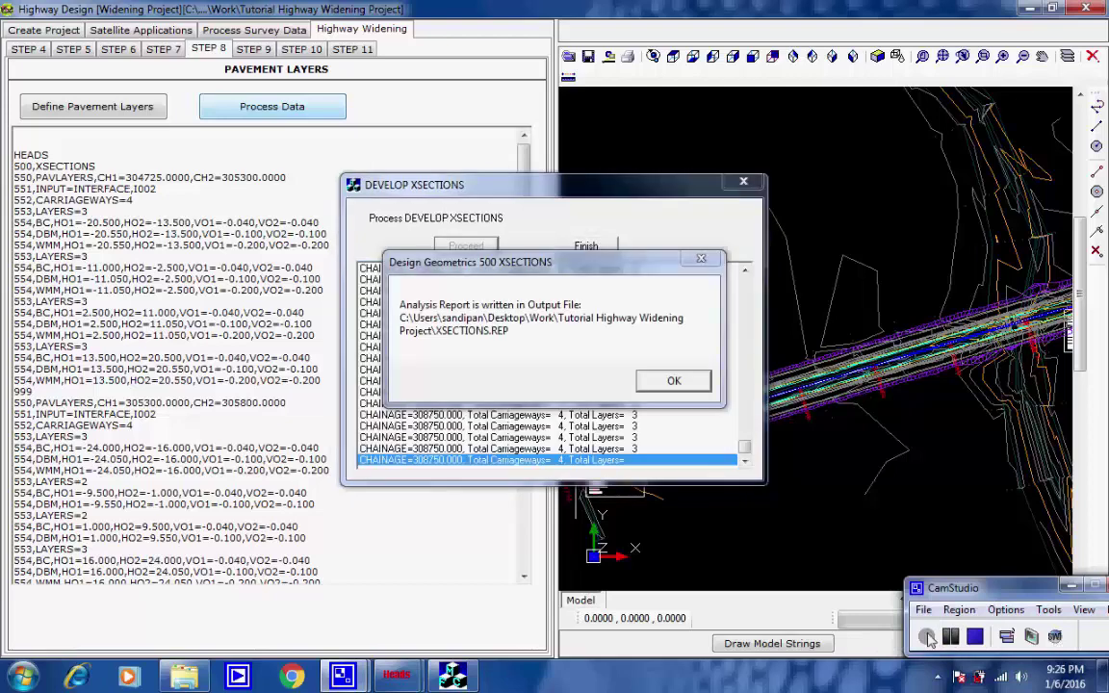
pyautogui.click(679, 382)
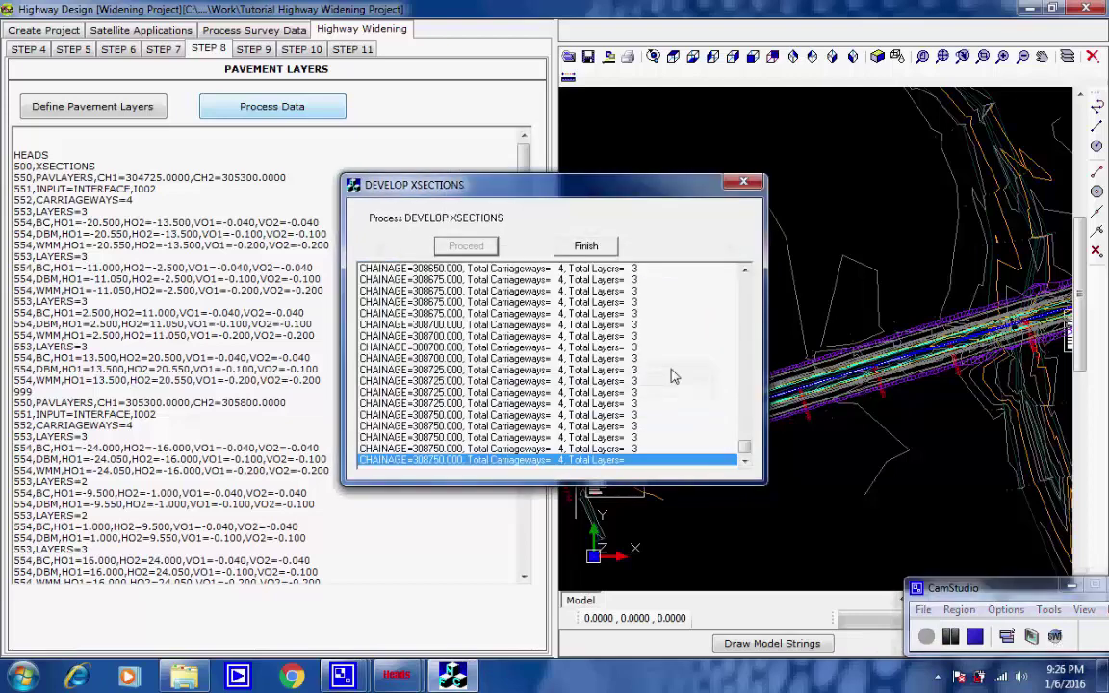
pyautogui.click(592, 249)
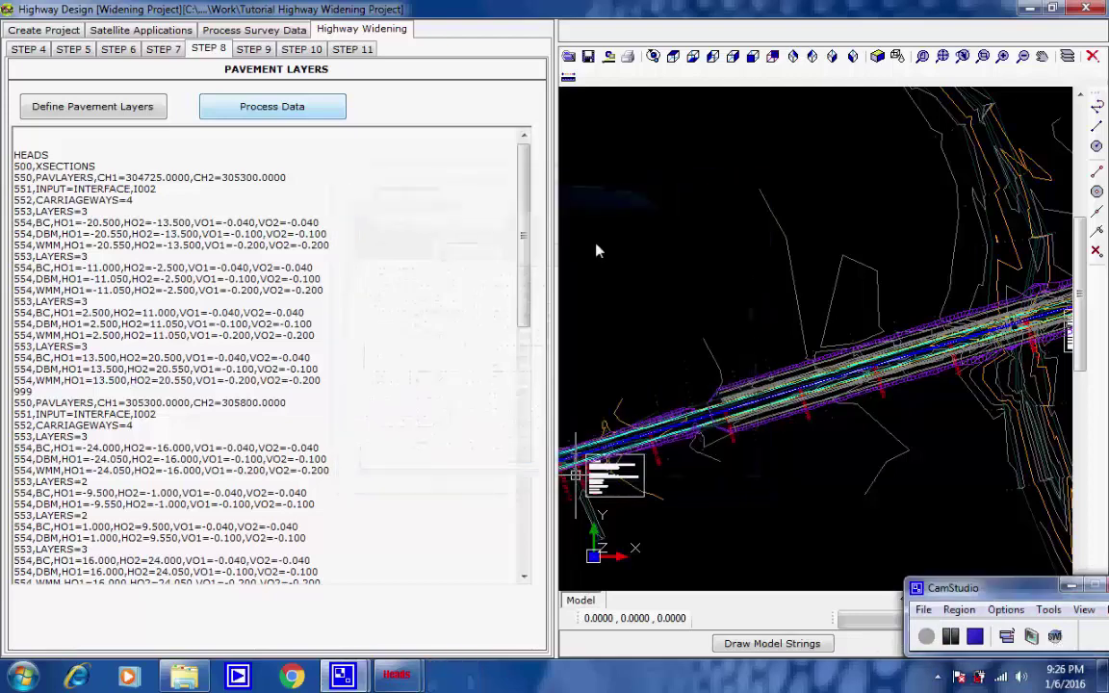
# Process the earthwork and mass haul input data in the Volume stage to compute the volumes
pyautogui.click(256, 50)
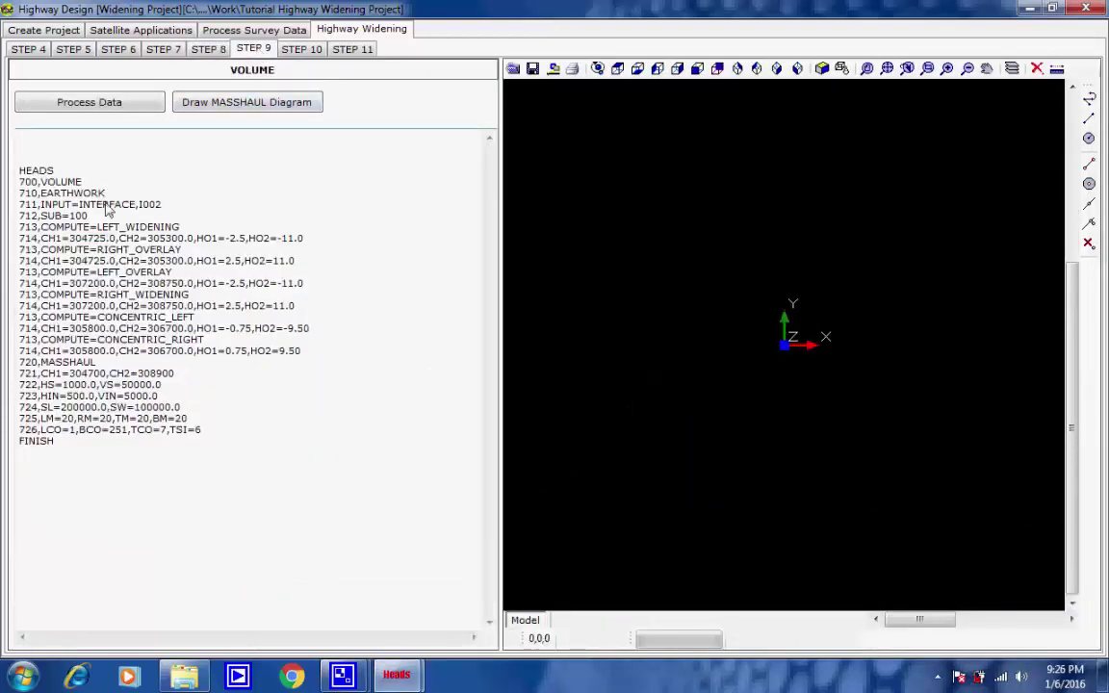
pyautogui.moveTo(109, 195); pyautogui.dragTo(10, 190)
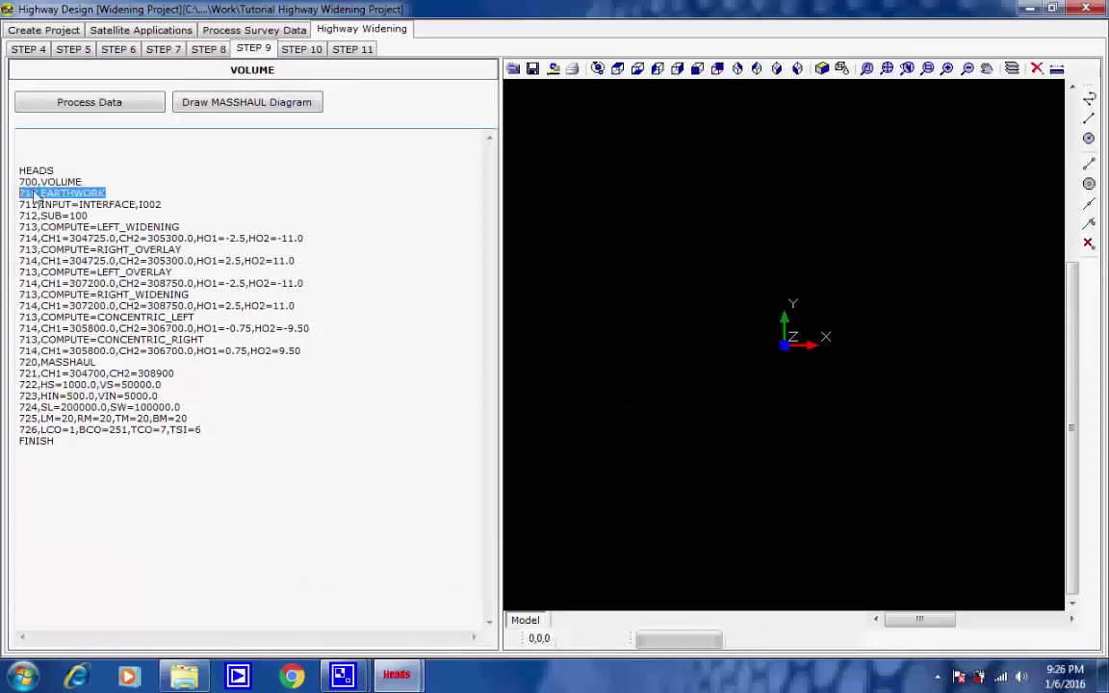
pyautogui.click(114, 181)
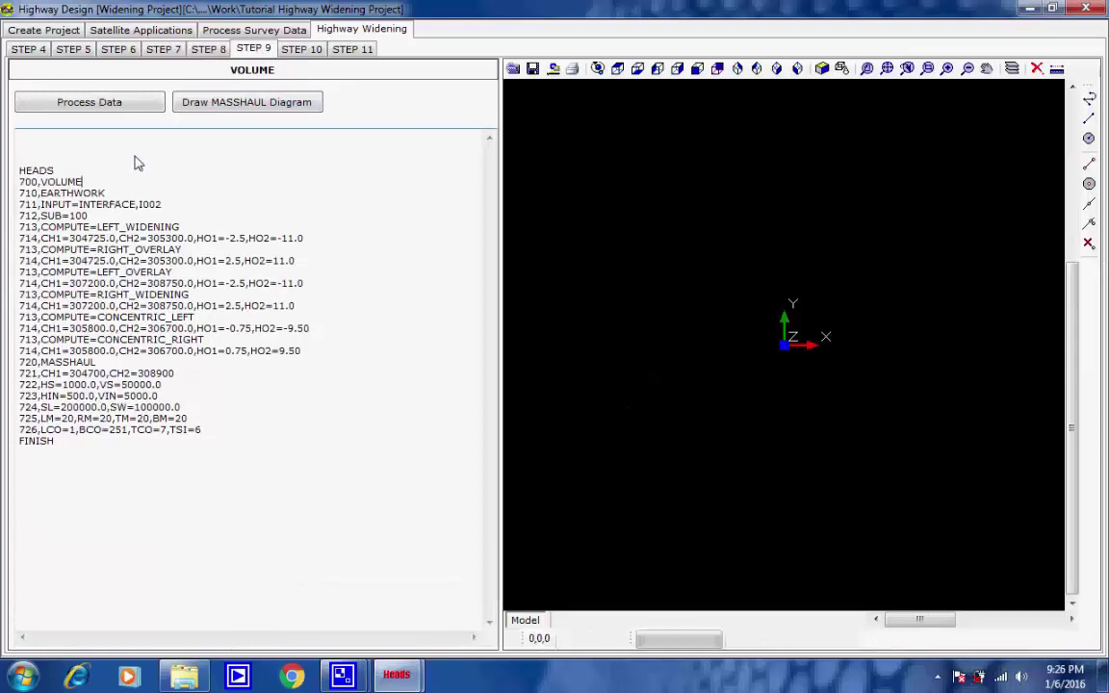
pyautogui.click(113, 103)
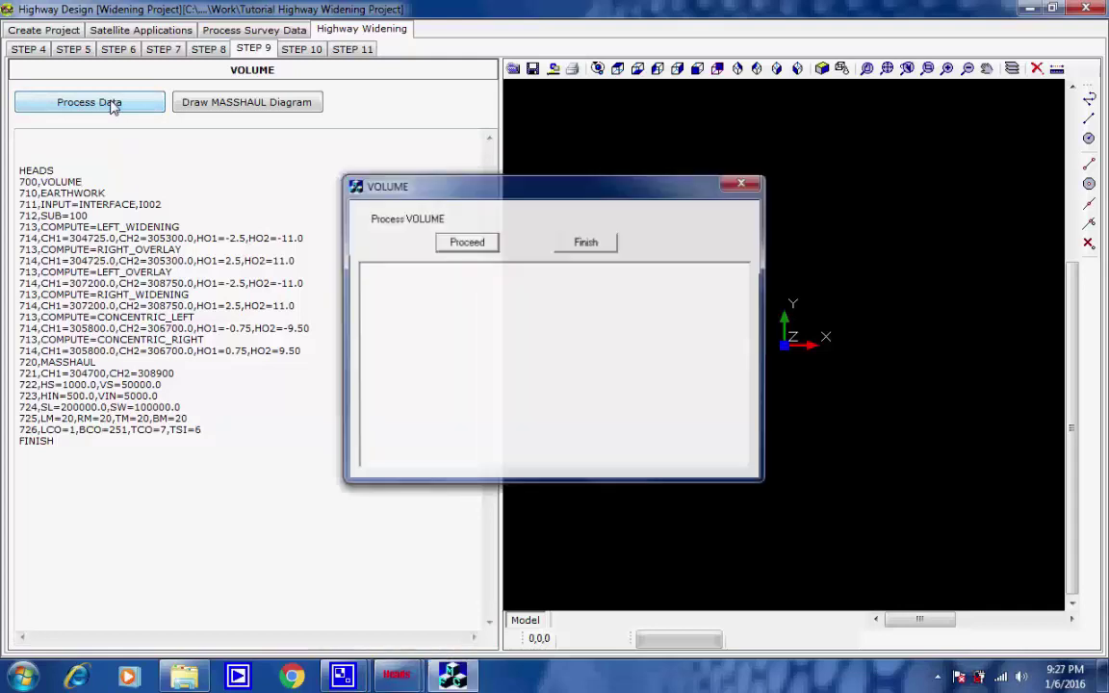
pyautogui.click(460, 246)
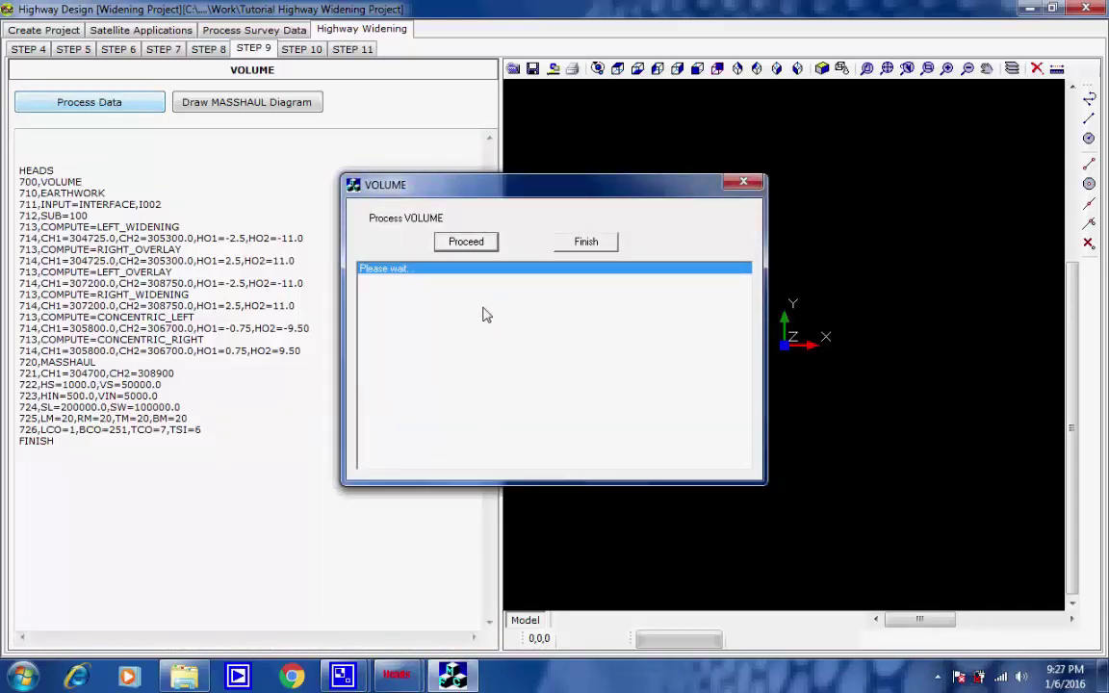
pyautogui.click(938, 677)
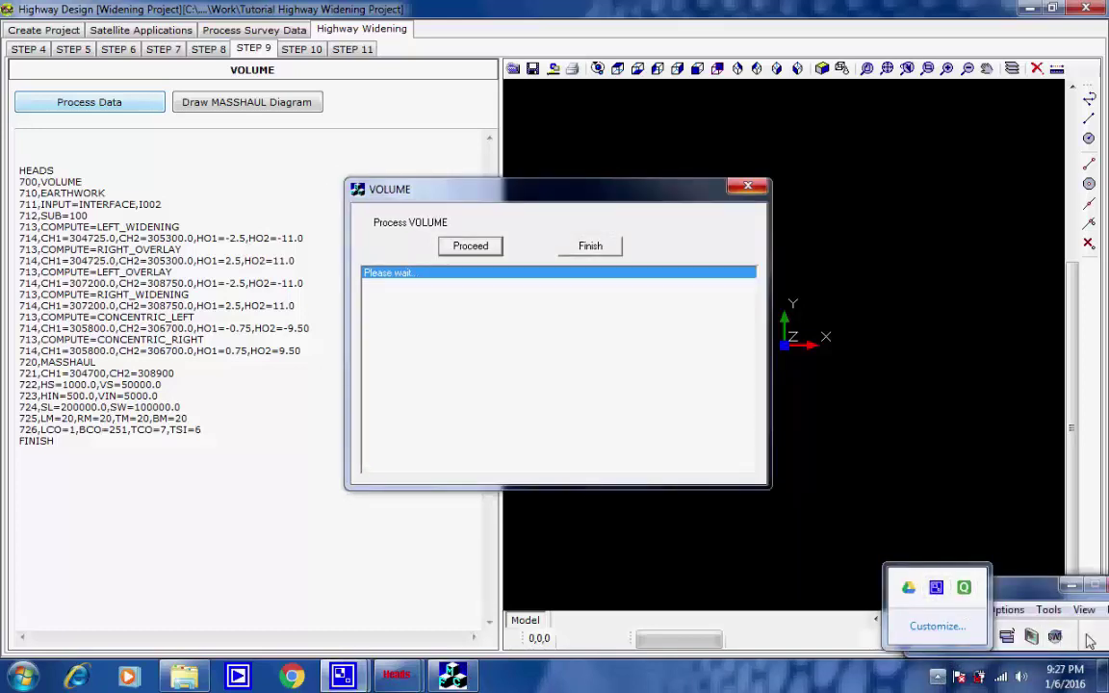
pyautogui.click(1086, 640)
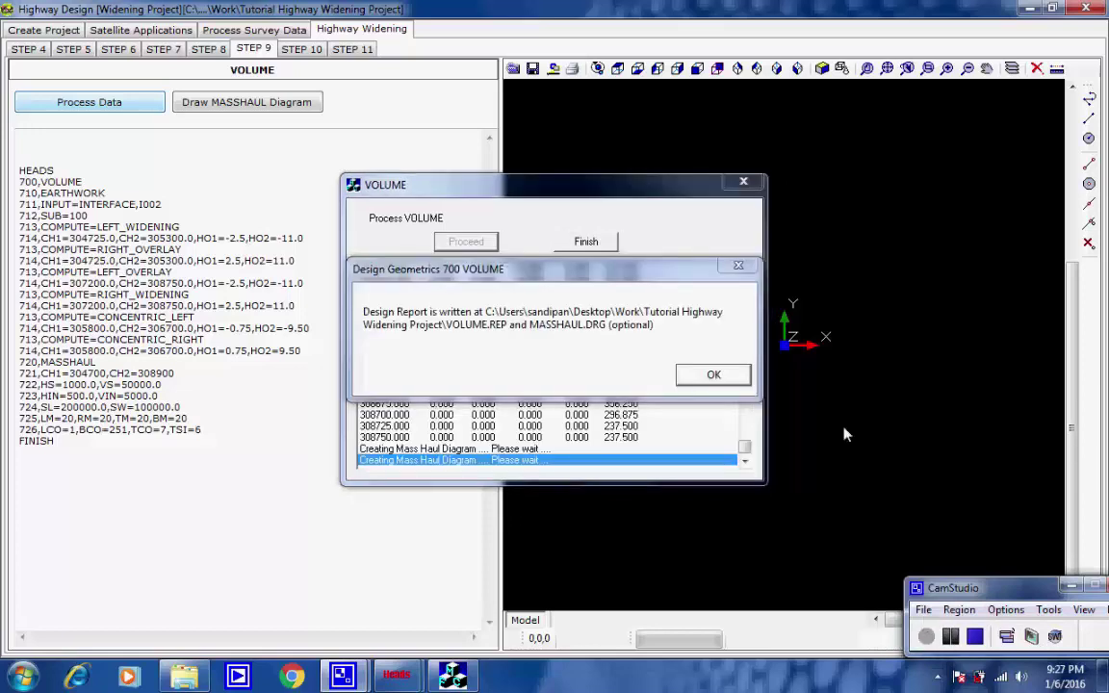
pyautogui.click(713, 374)
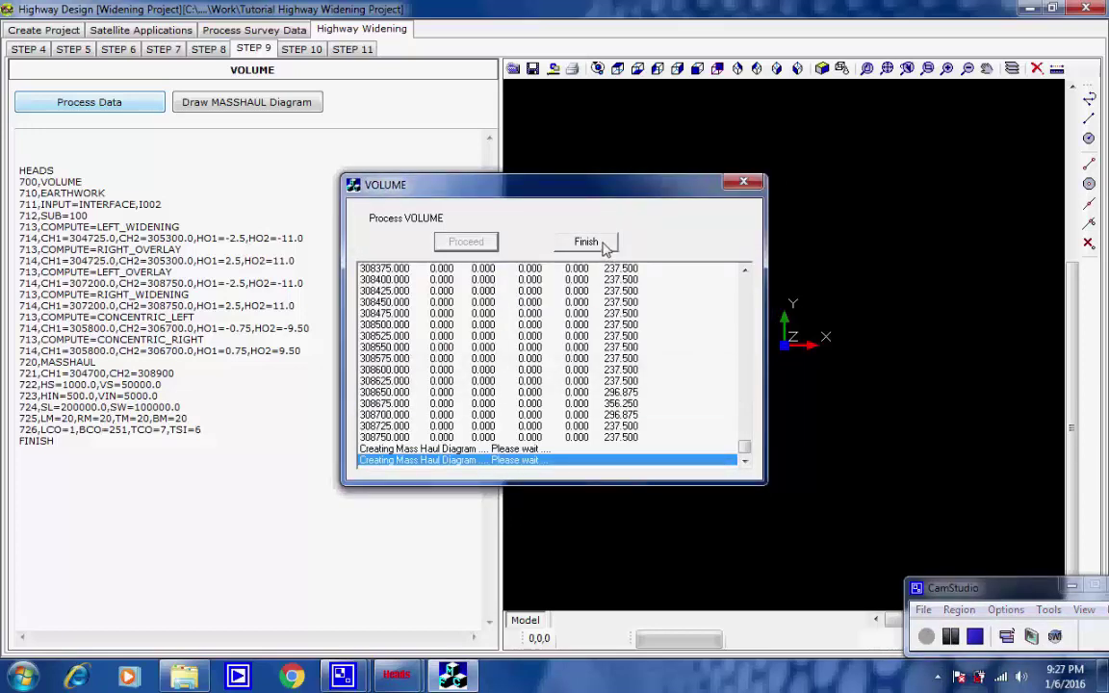
pyautogui.click(586, 242)
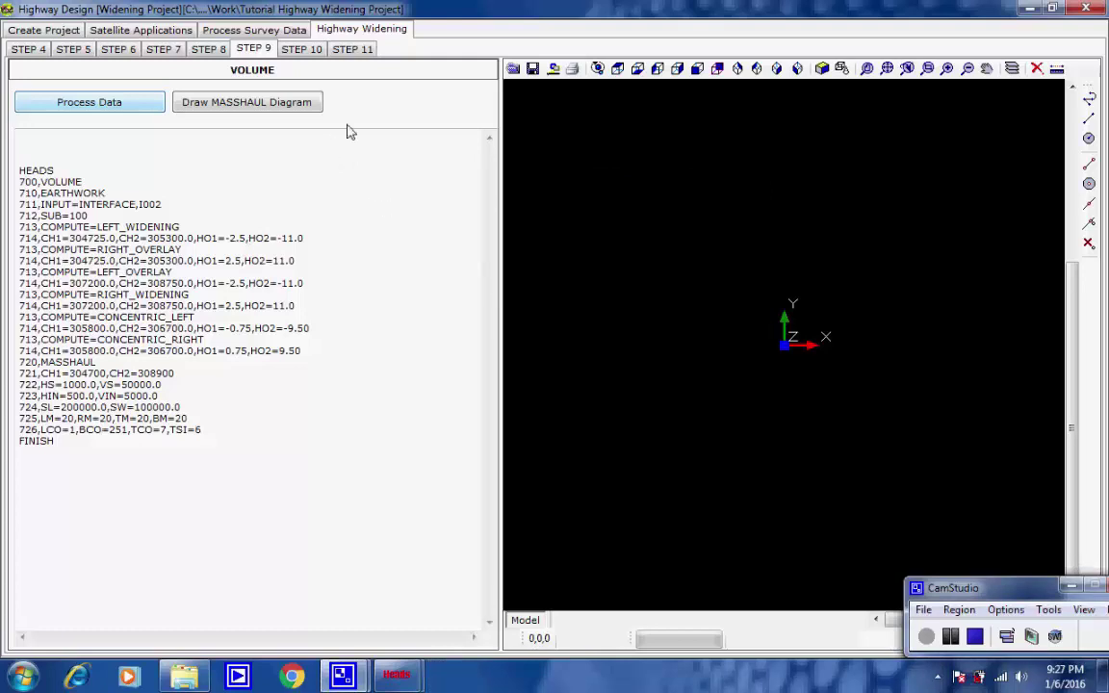
# In the drawings stage, process the horizontal alignment schematic for DESIGN string M001 with the default sheet settings
pyautogui.click(302, 49)
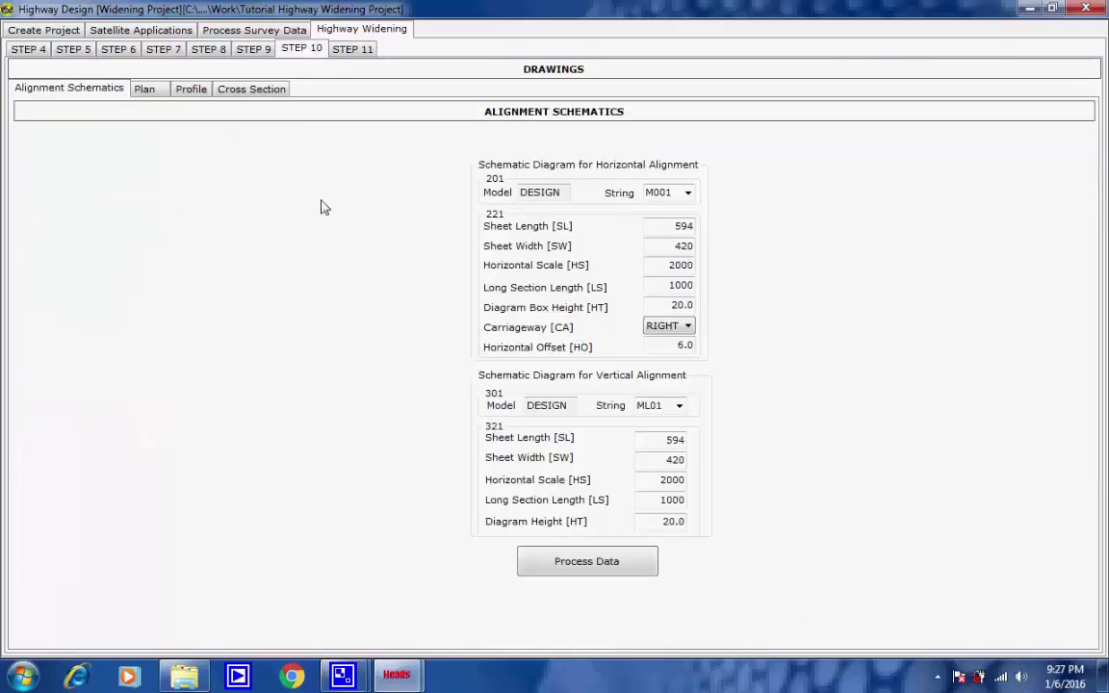
pyautogui.click(146, 90)
pyautogui.click(190, 88)
pyautogui.click(247, 91)
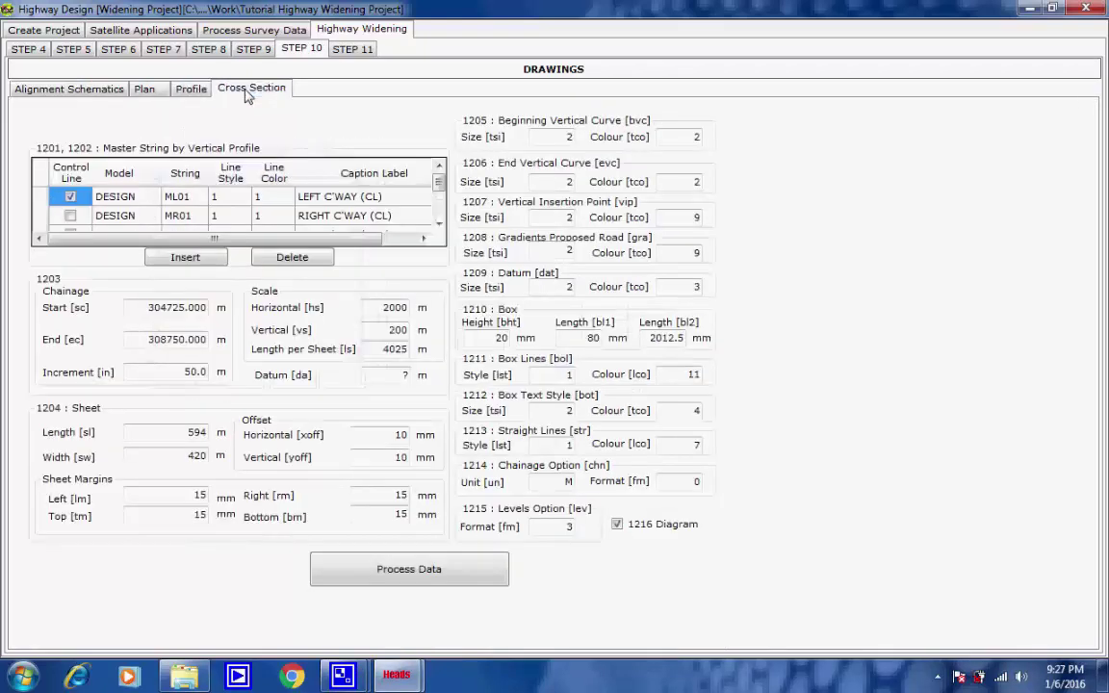
pyautogui.click(83, 91)
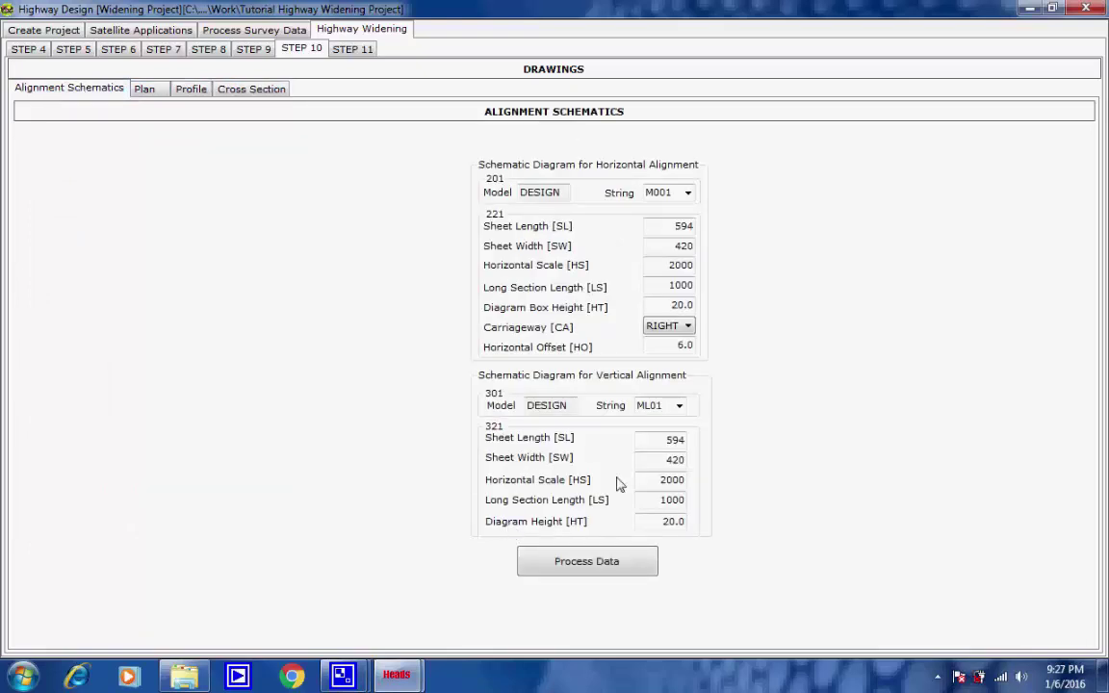
pyautogui.click(679, 407)
pyautogui.click(680, 407)
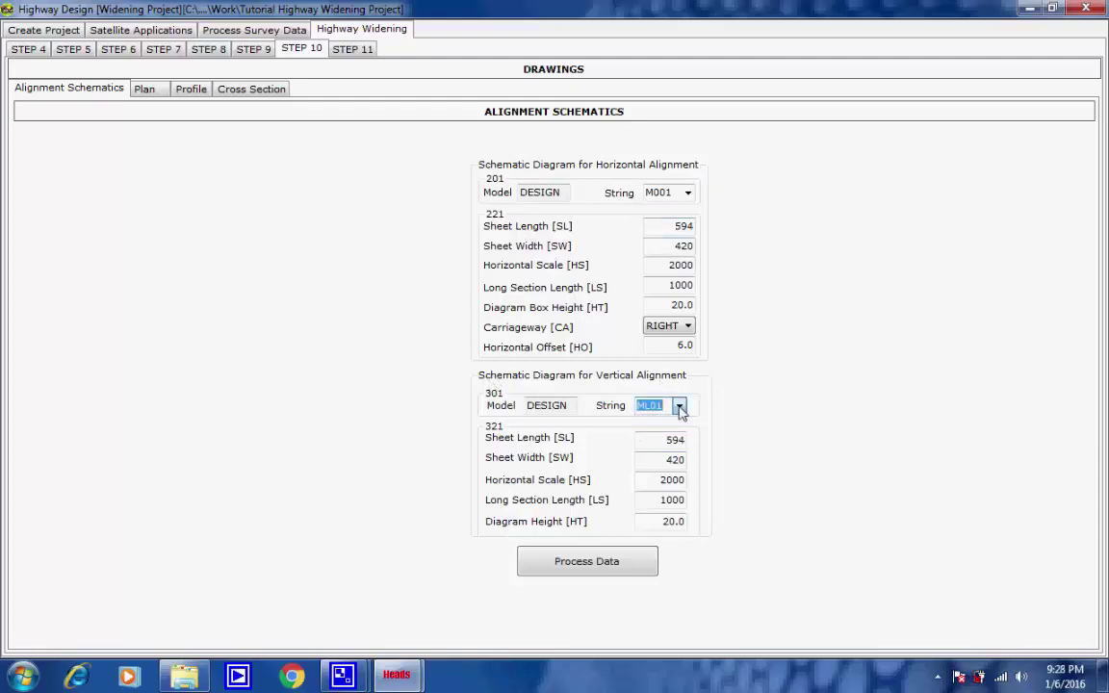
pyautogui.click(595, 563)
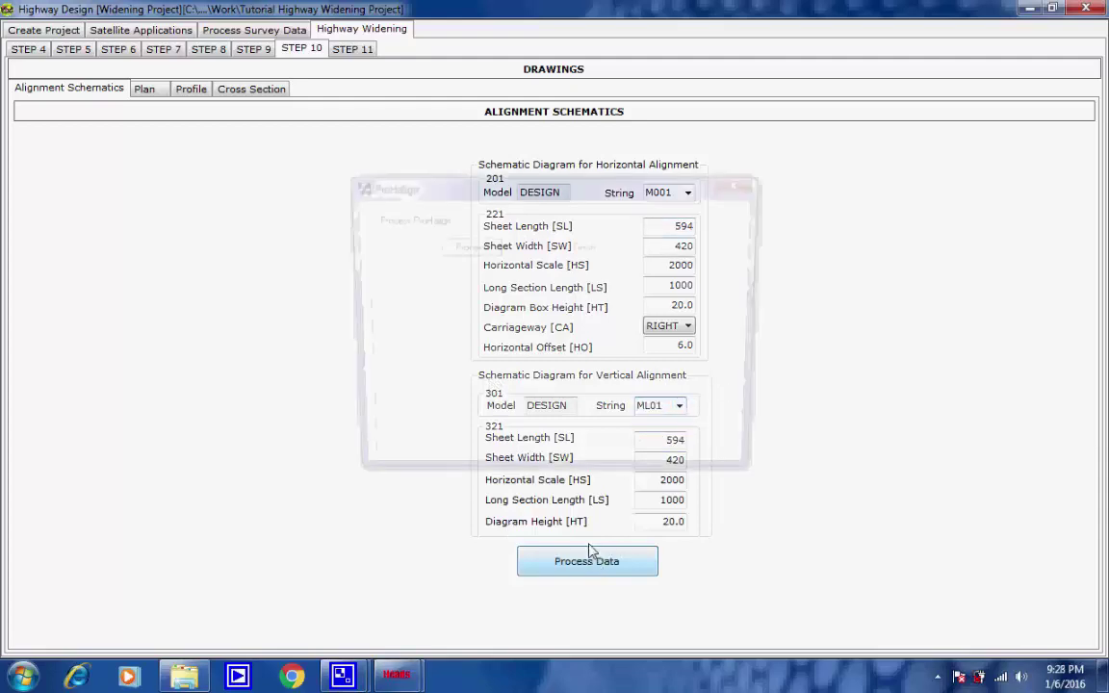
pyautogui.click(468, 247)
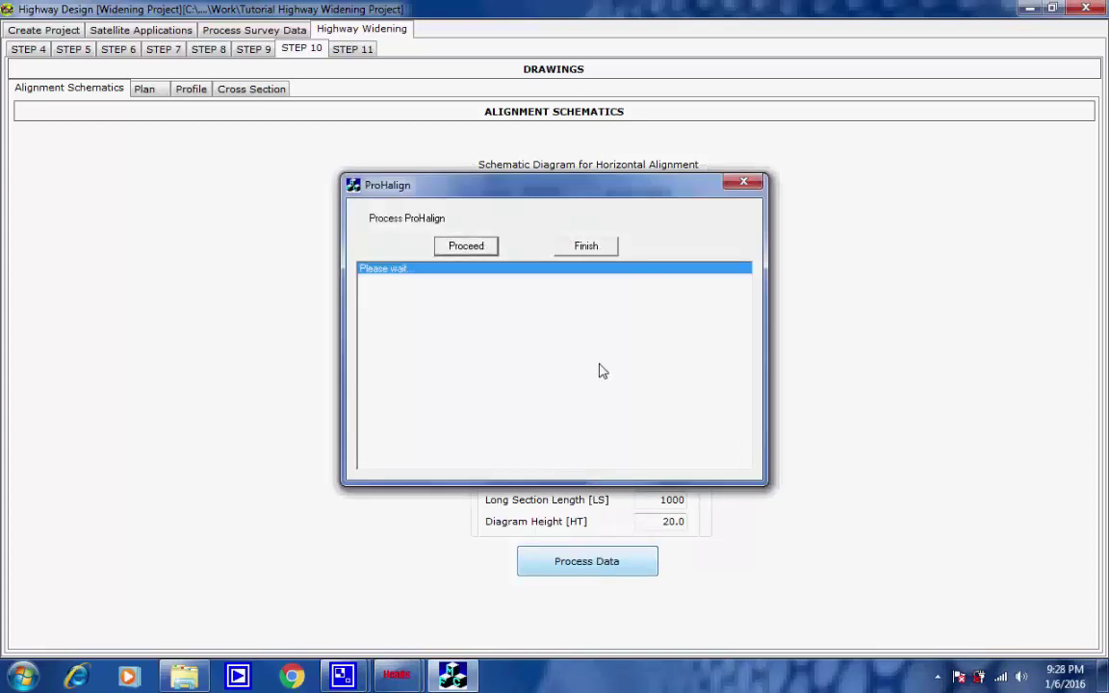
pyautogui.click(693, 379)
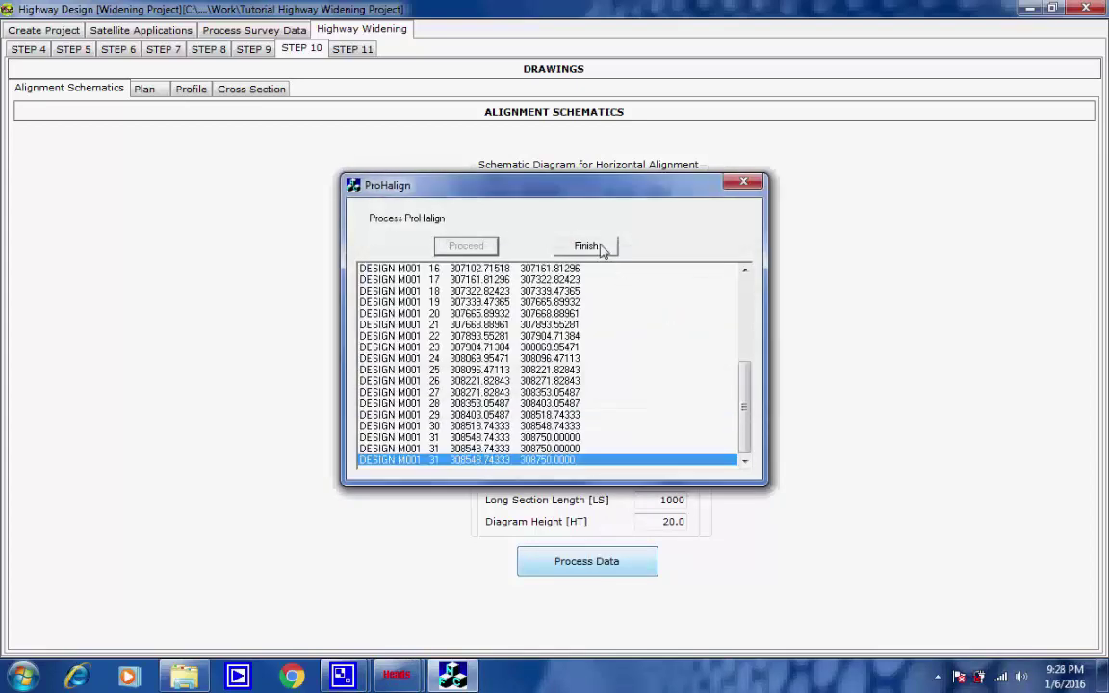
pyautogui.click(599, 248)
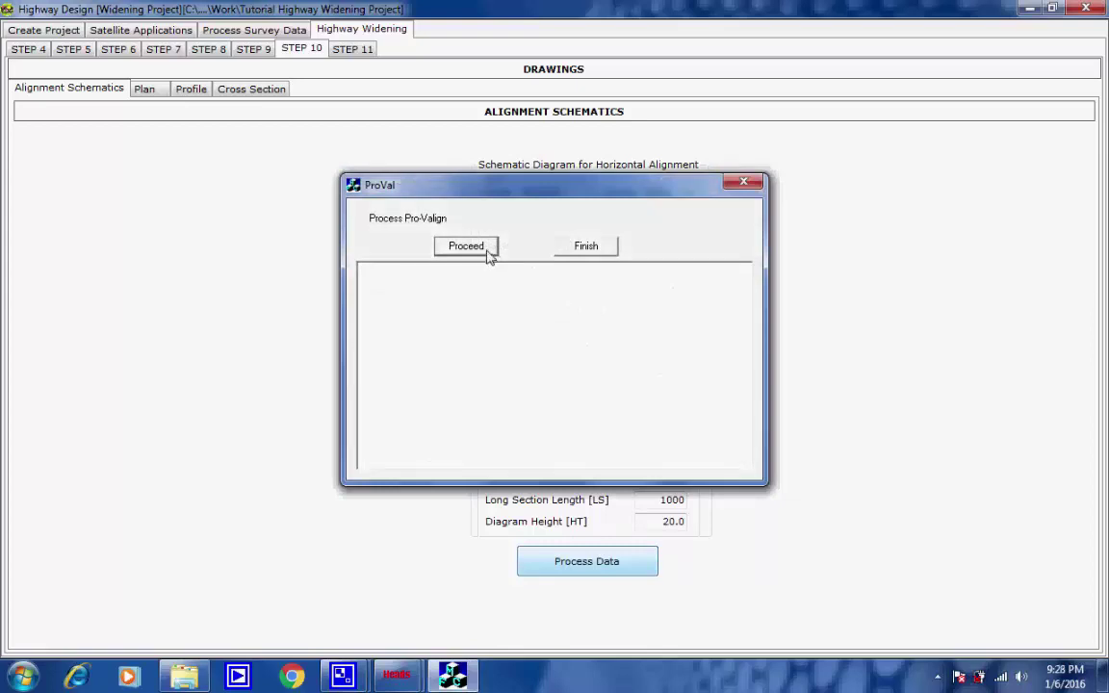
# Process the vertical alignment schematic for DESIGN string ML01 and finish the process
pyautogui.click(466, 247)
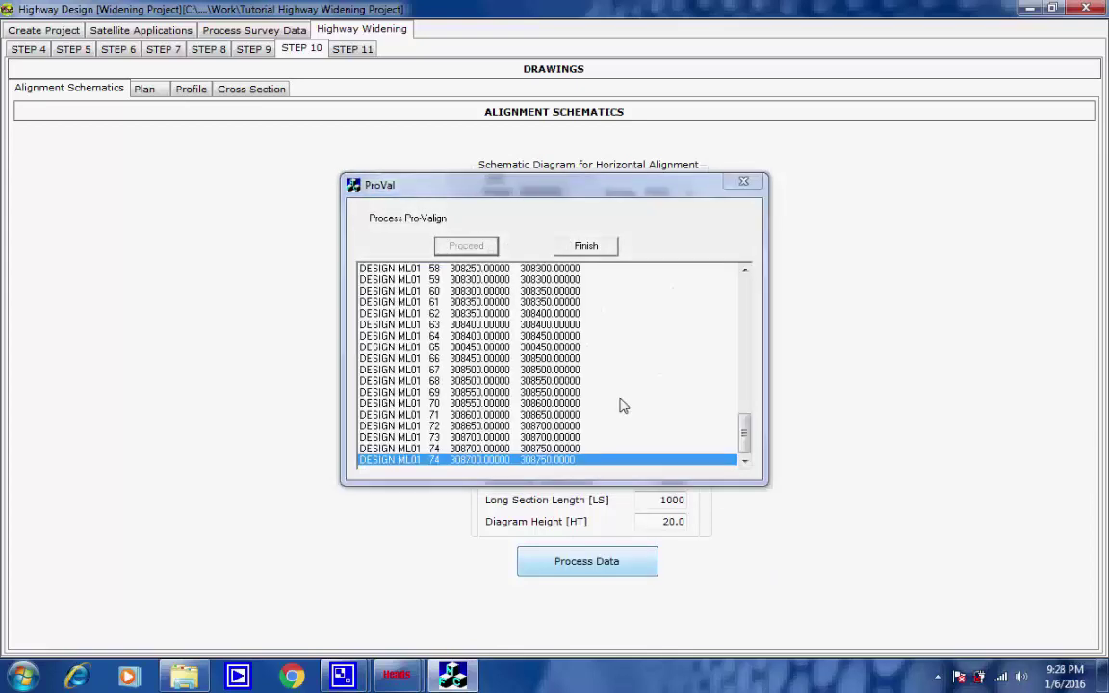
pyautogui.click(693, 379)
pyautogui.click(601, 246)
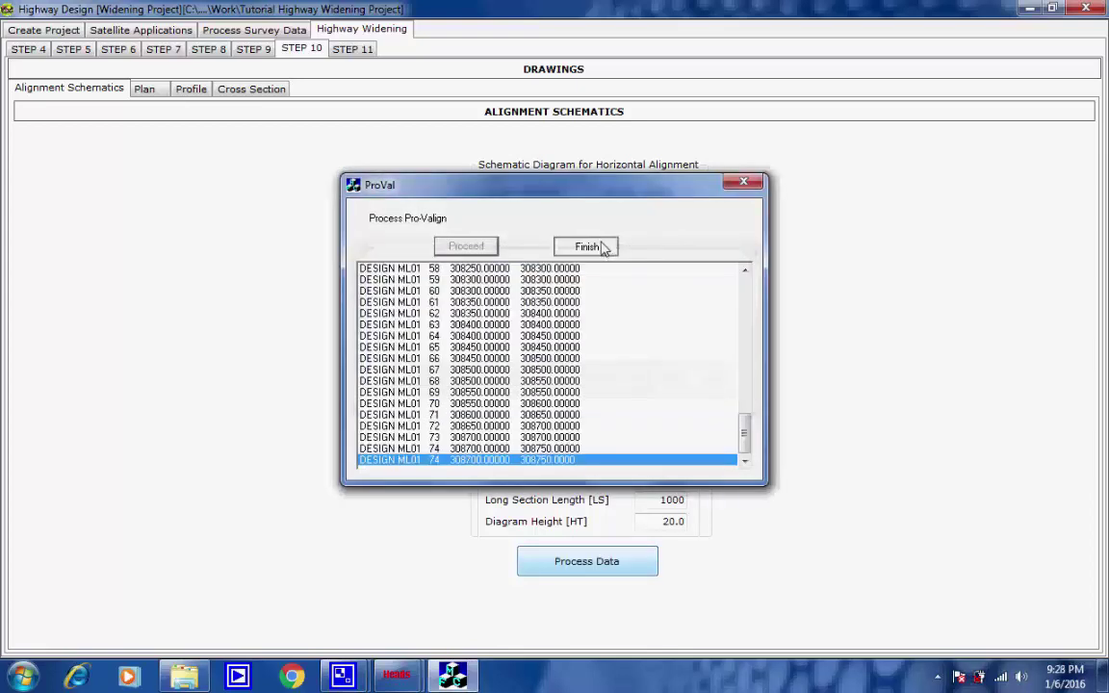
# Process the plan drawing with the default model strings, grid, HIP and chainage settings, and finish the process
pyautogui.click(144, 88)
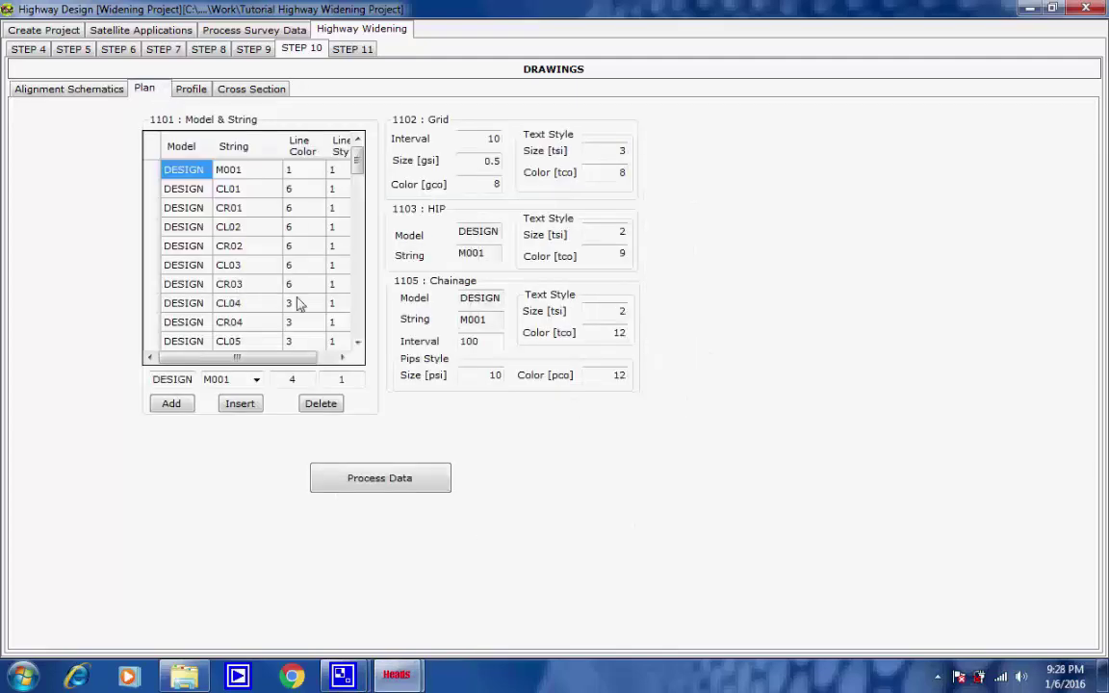
pyautogui.scroll(-1, 356, 262)
pyautogui.click(362, 482)
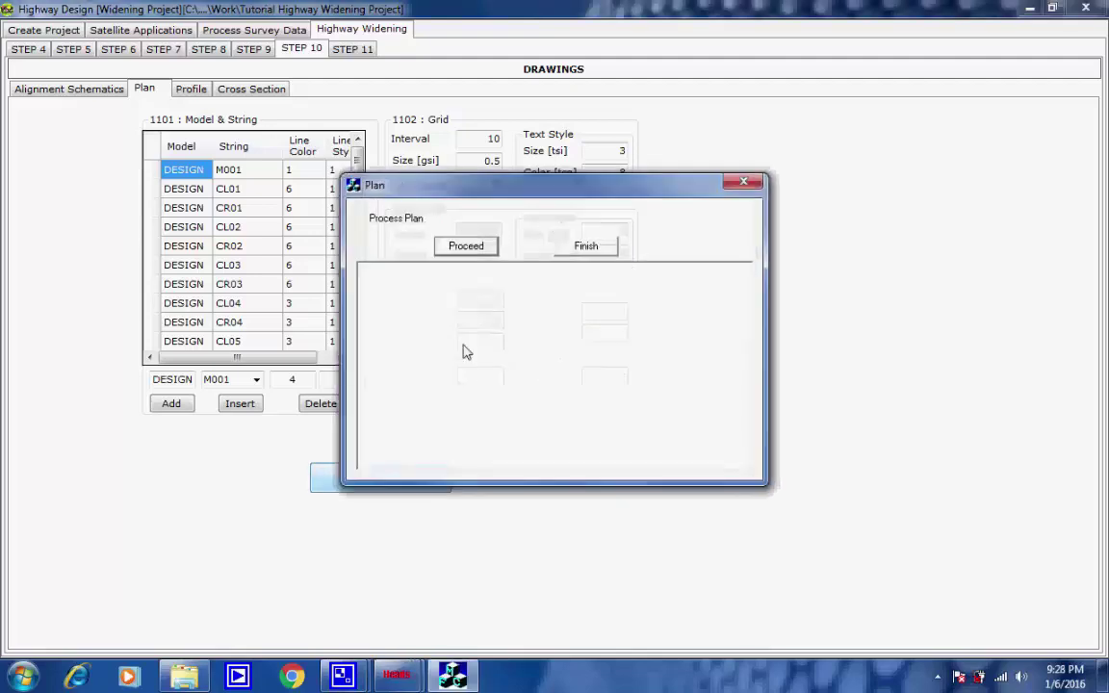
pyautogui.click(465, 248)
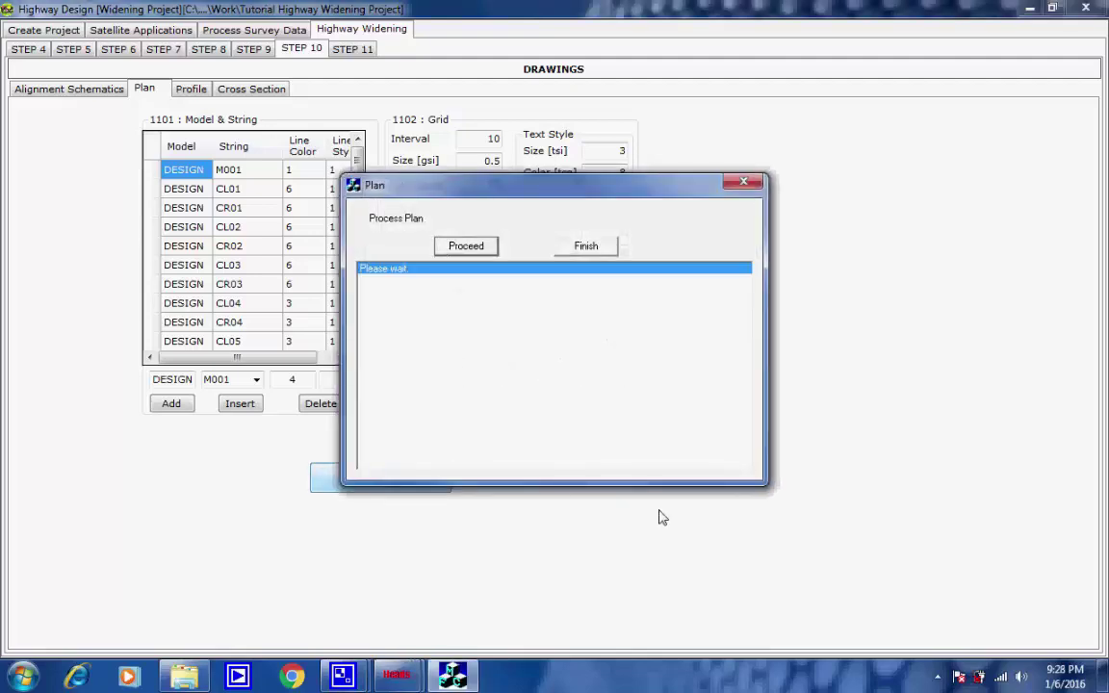
pyautogui.click(938, 679)
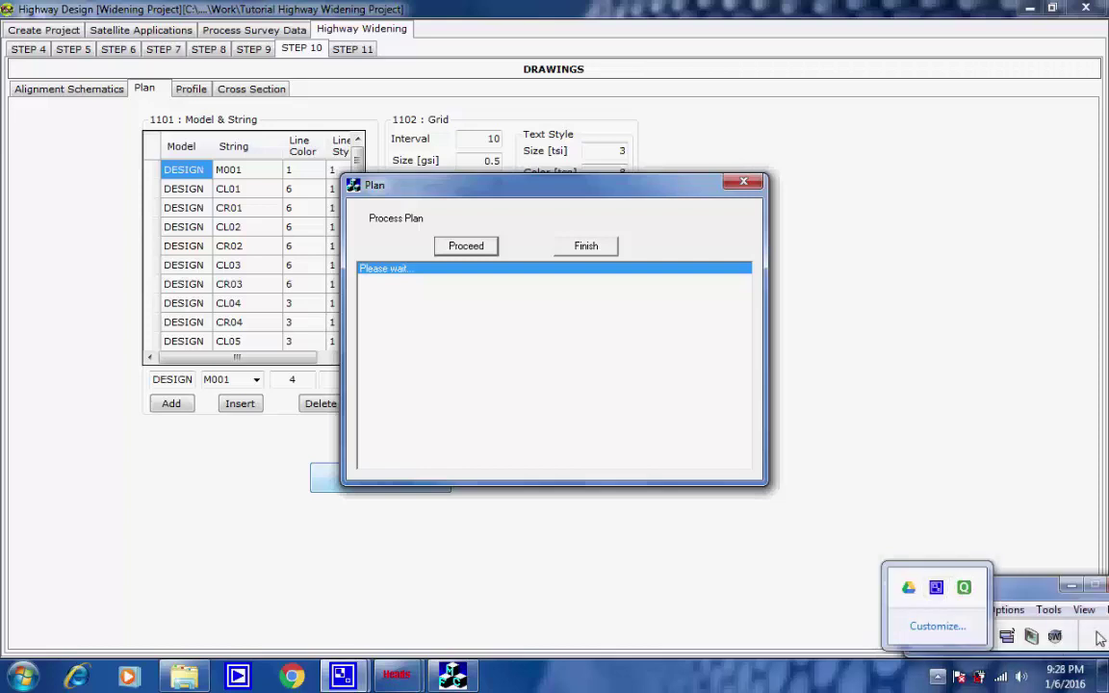
pyautogui.click(1098, 639)
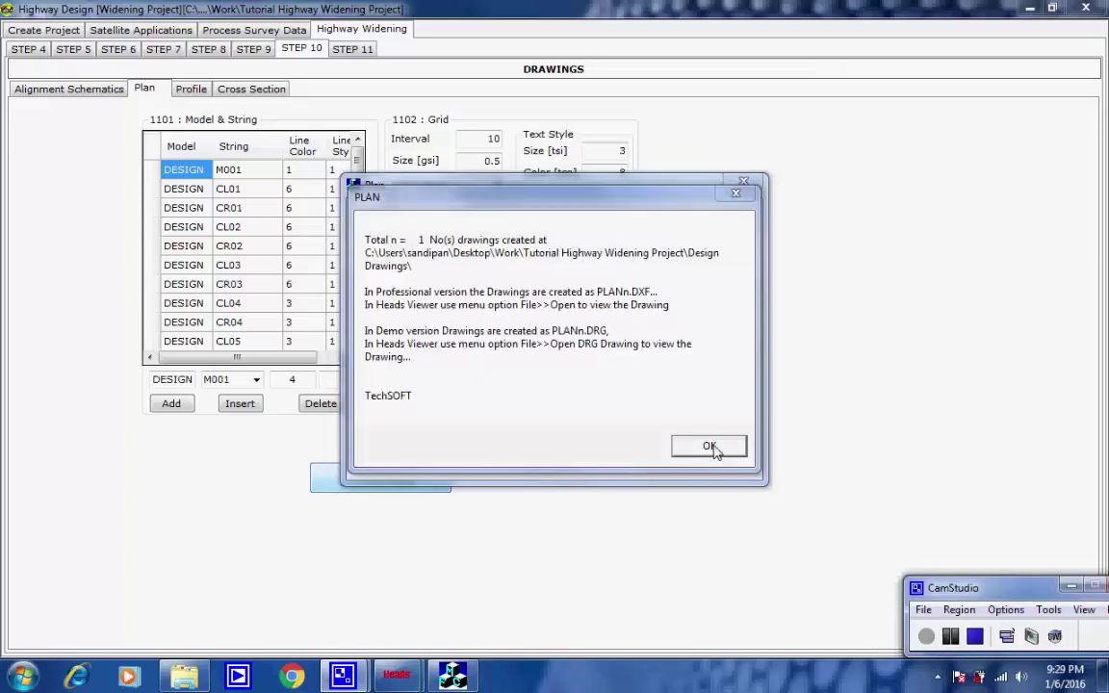
pyautogui.click(708, 446)
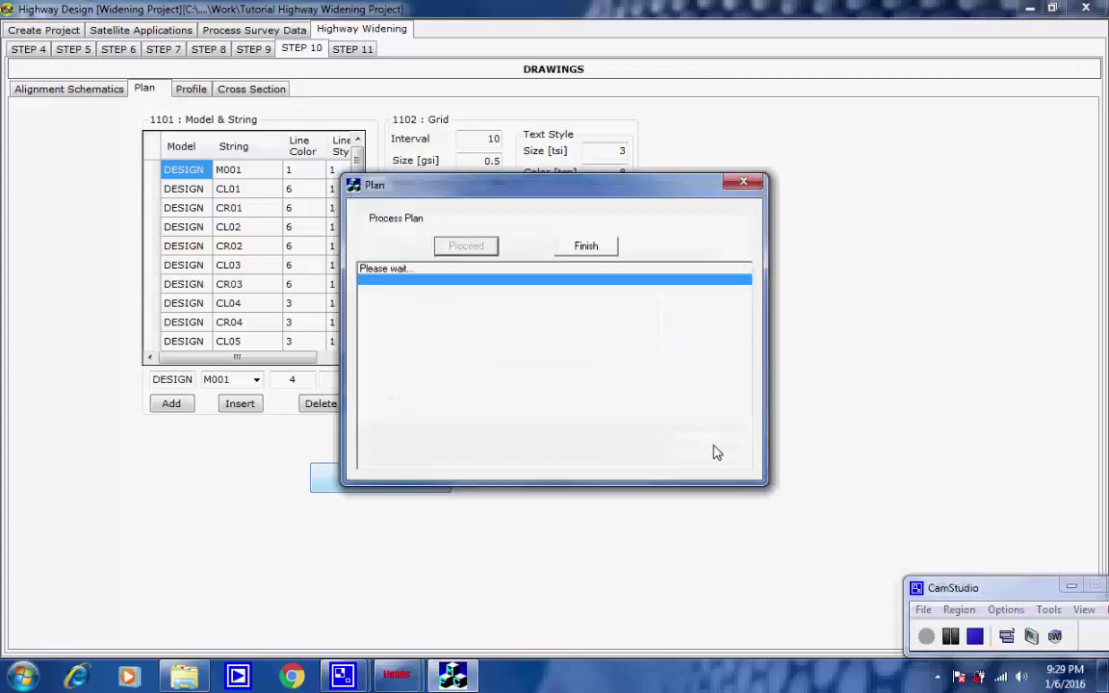
pyautogui.click(591, 247)
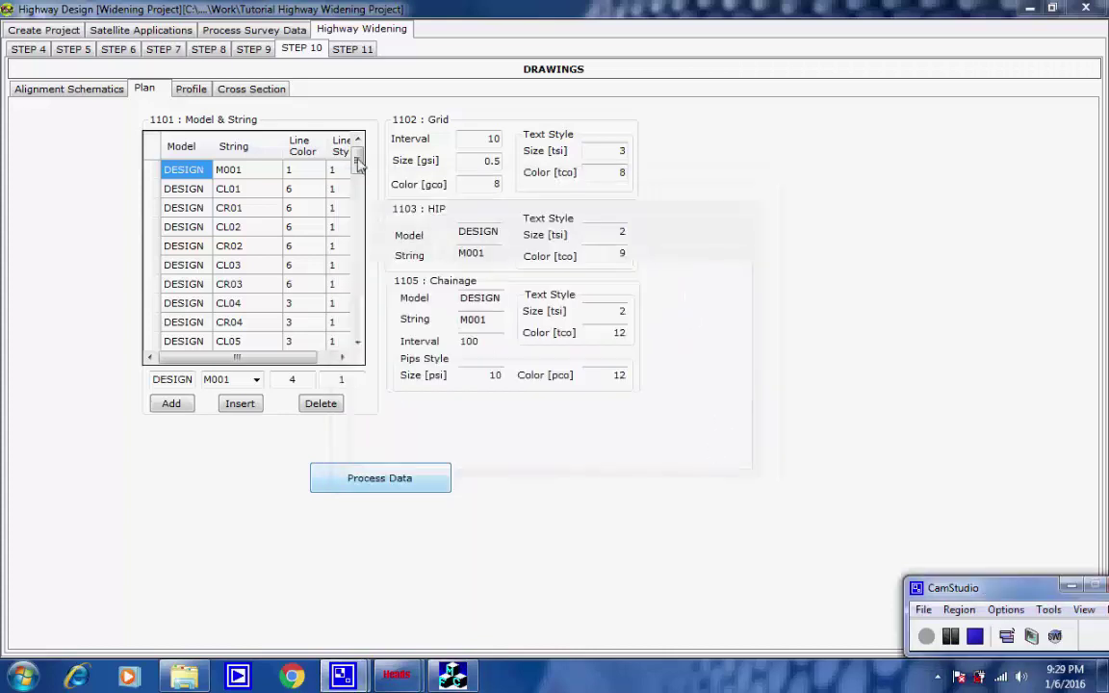
# Review the chainage range and increment, horizontal and vertical scales, length per sheet and sheet size settings of the profile drawing
pyautogui.click(193, 89)
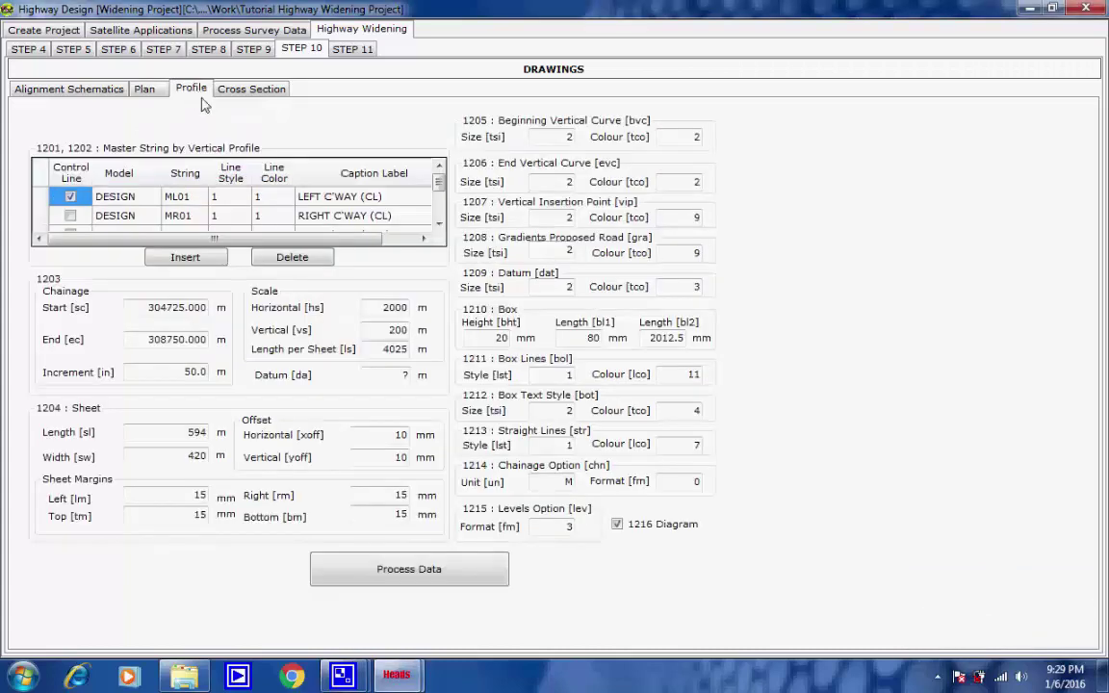
pyautogui.doubleClick(156, 309)
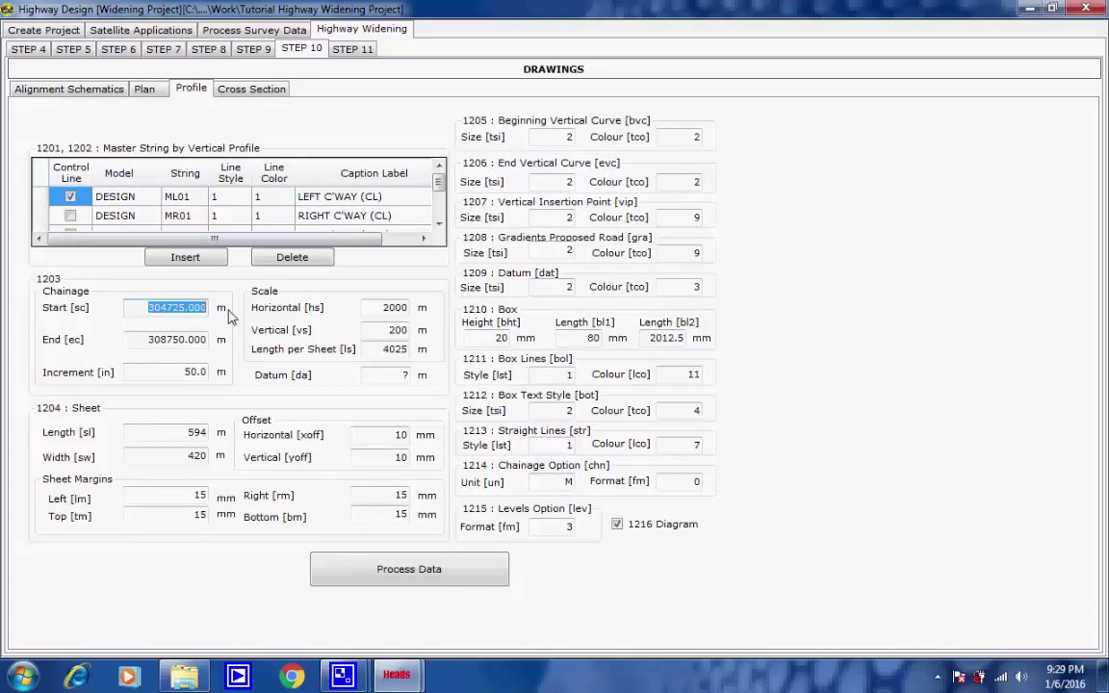
pyautogui.click(152, 339)
pyautogui.doubleClick(183, 339)
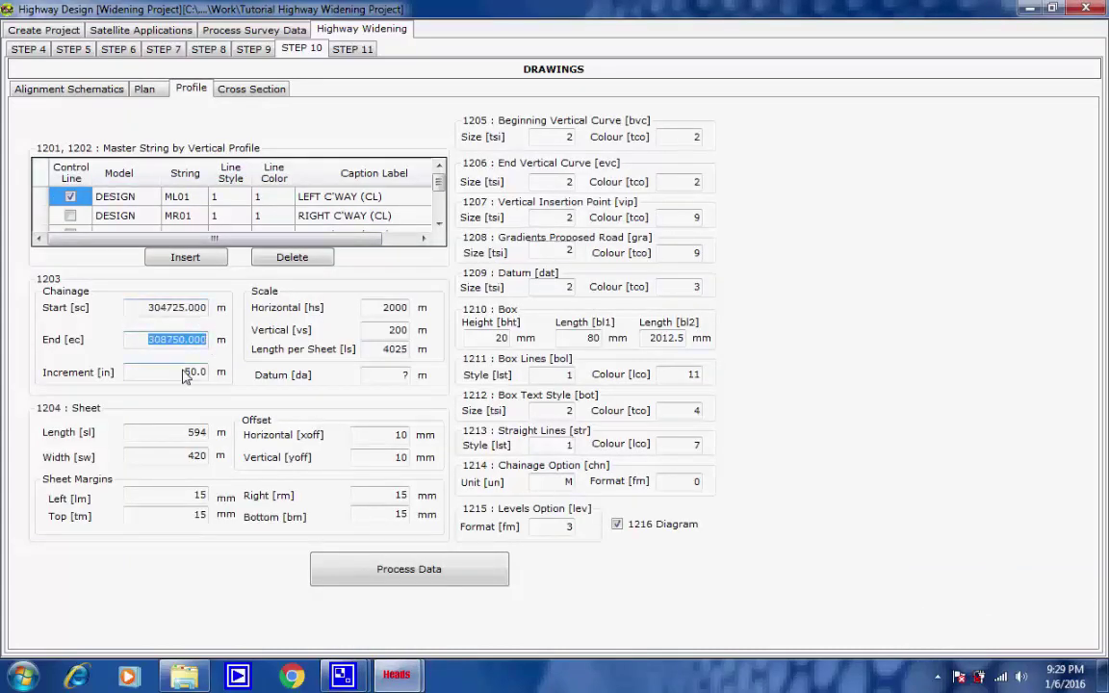
pyautogui.doubleClick(183, 372)
pyautogui.doubleClick(390, 308)
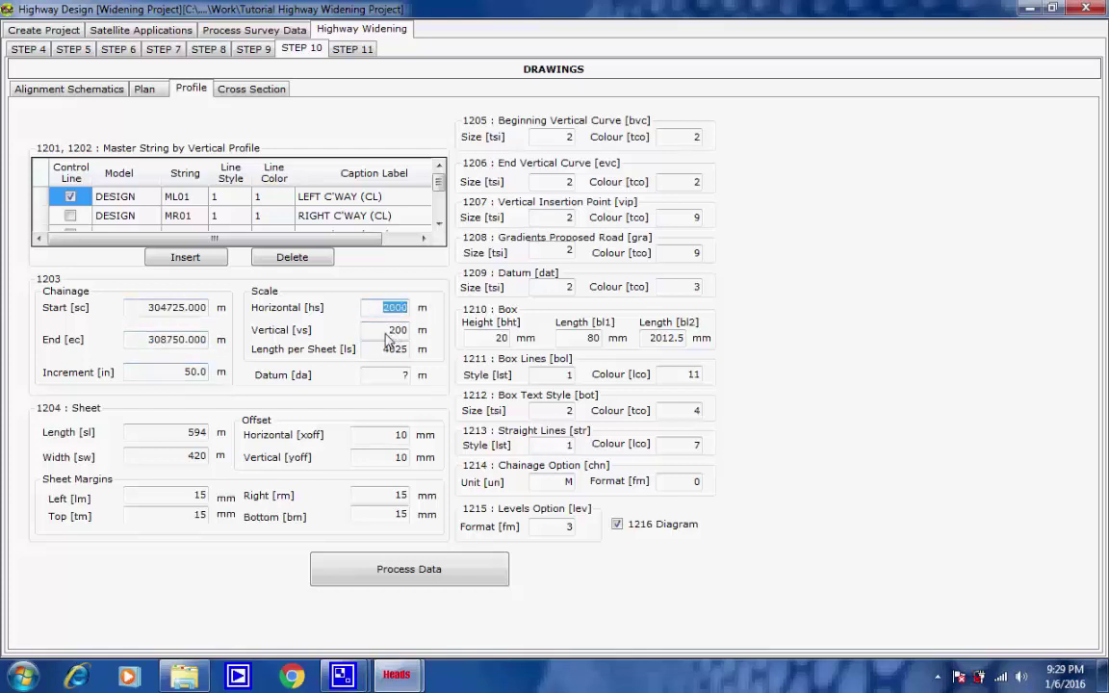
pyautogui.doubleClick(392, 330)
pyautogui.click(402, 353)
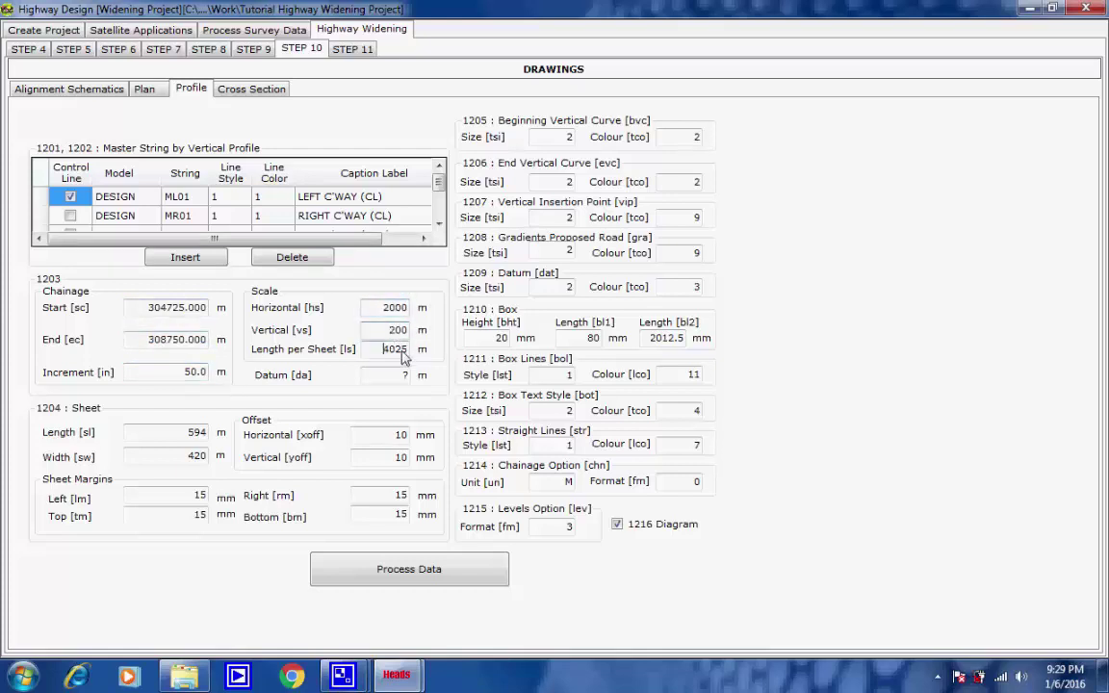
pyautogui.doubleClick(188, 434)
pyautogui.doubleClick(193, 456)
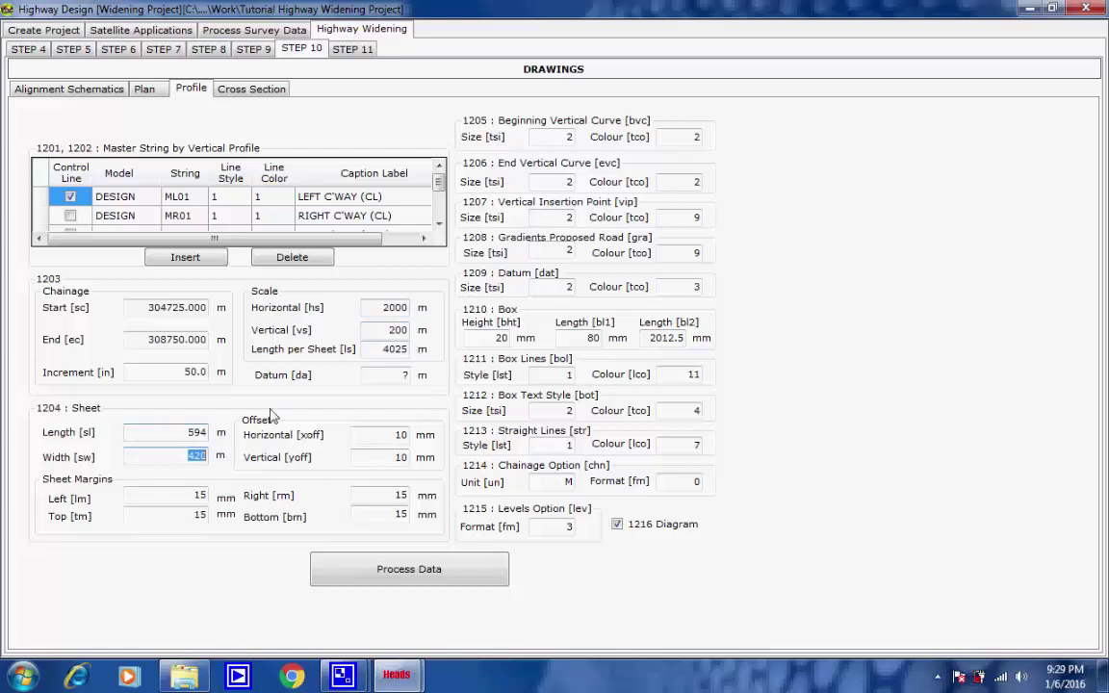
pyautogui.click(205, 459)
# Process the profile drawing with the default settings, and finish the process
pyautogui.click(395, 571)
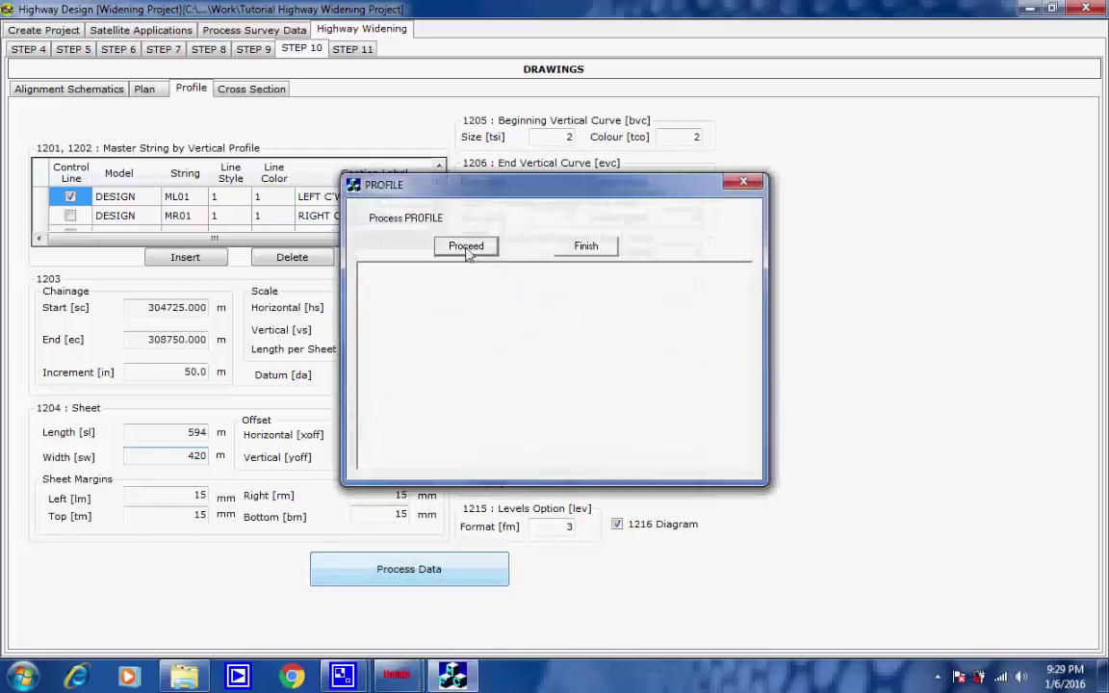
pyautogui.click(467, 247)
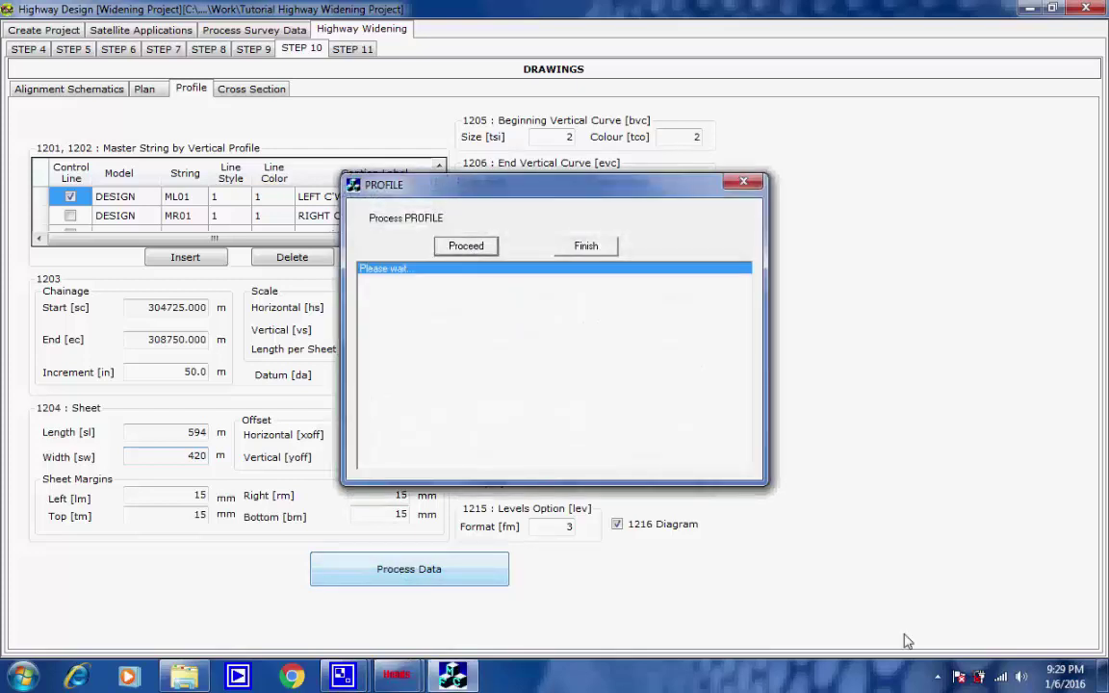
pyautogui.click(937, 677)
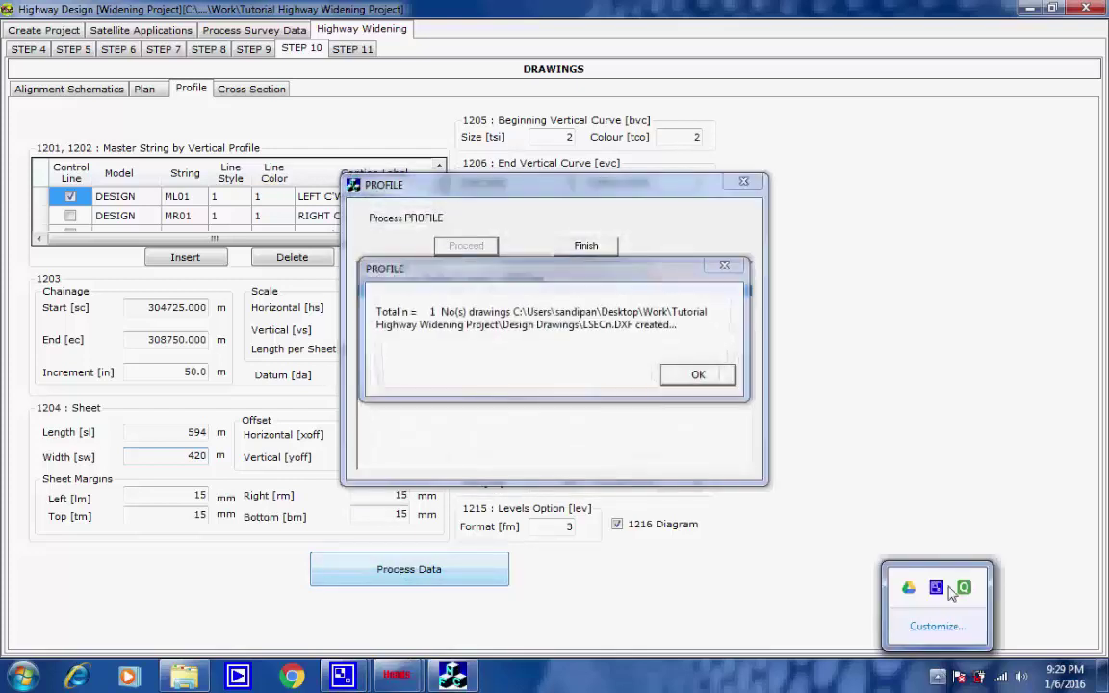
pyautogui.click(695, 374)
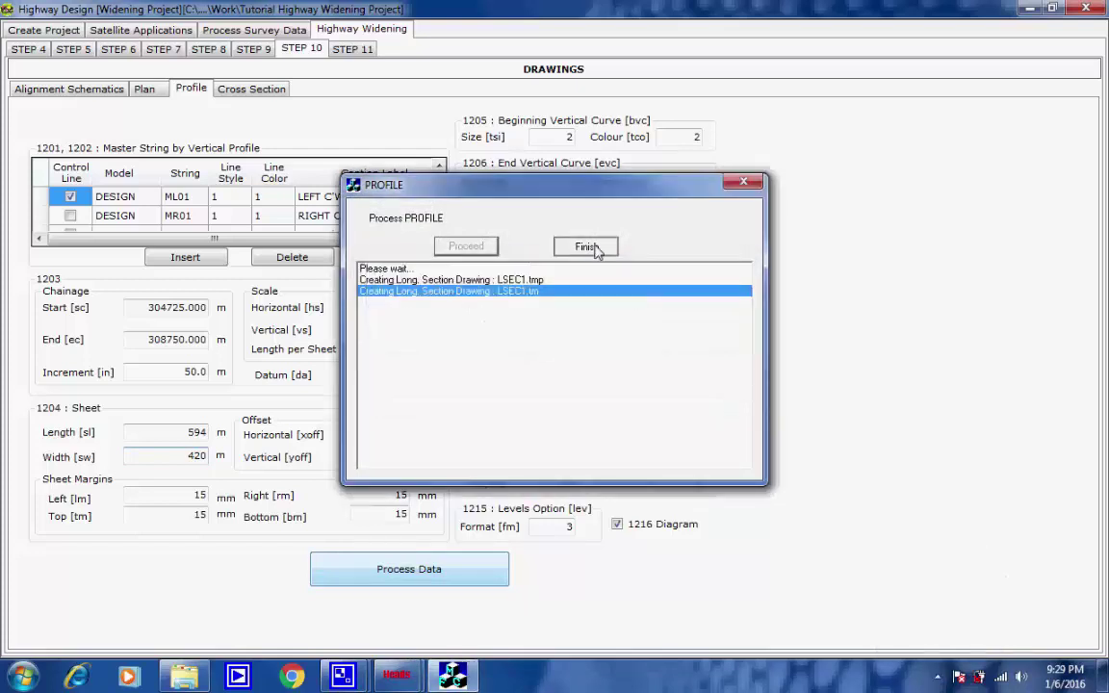
pyautogui.click(596, 248)
# Process the cross section drawings for INTERFACE label I002 with the default chainage, scale and sheet settings, and finish the process
pyautogui.click(255, 90)
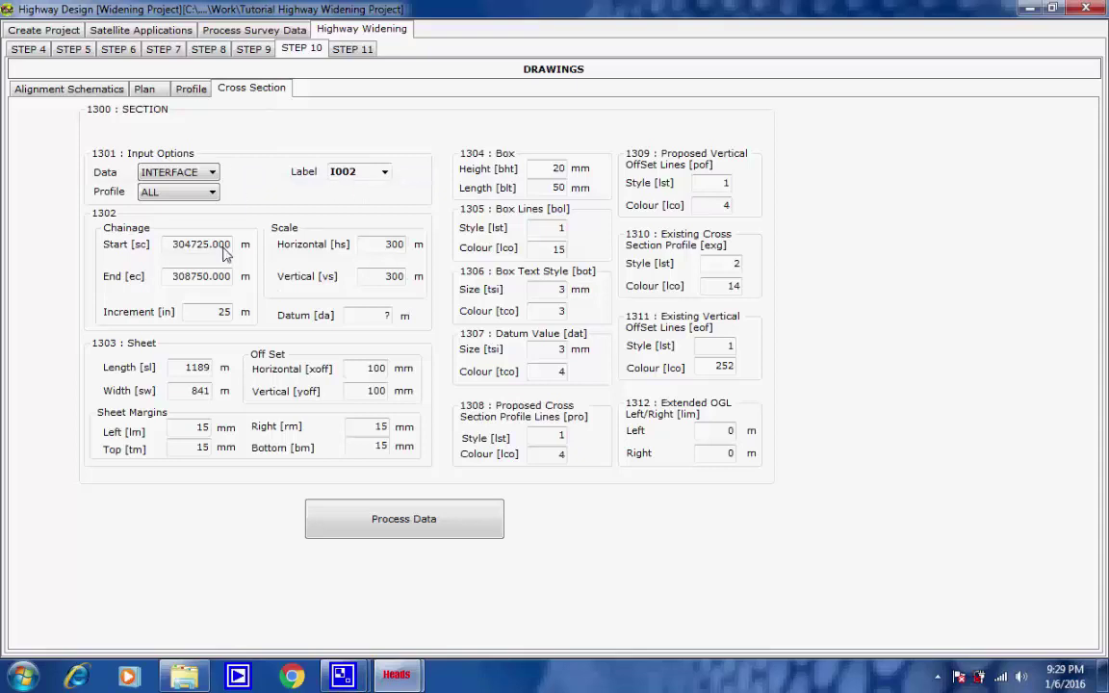
pyautogui.moveTo(173, 248); pyautogui.dragTo(227, 245)
pyautogui.moveTo(171, 278); pyautogui.dragTo(229, 316)
pyautogui.moveTo(409, 244); pyautogui.dragTo(426, 279)
pyautogui.moveTo(172, 368); pyautogui.dragTo(251, 397)
pyautogui.click(464, 245)
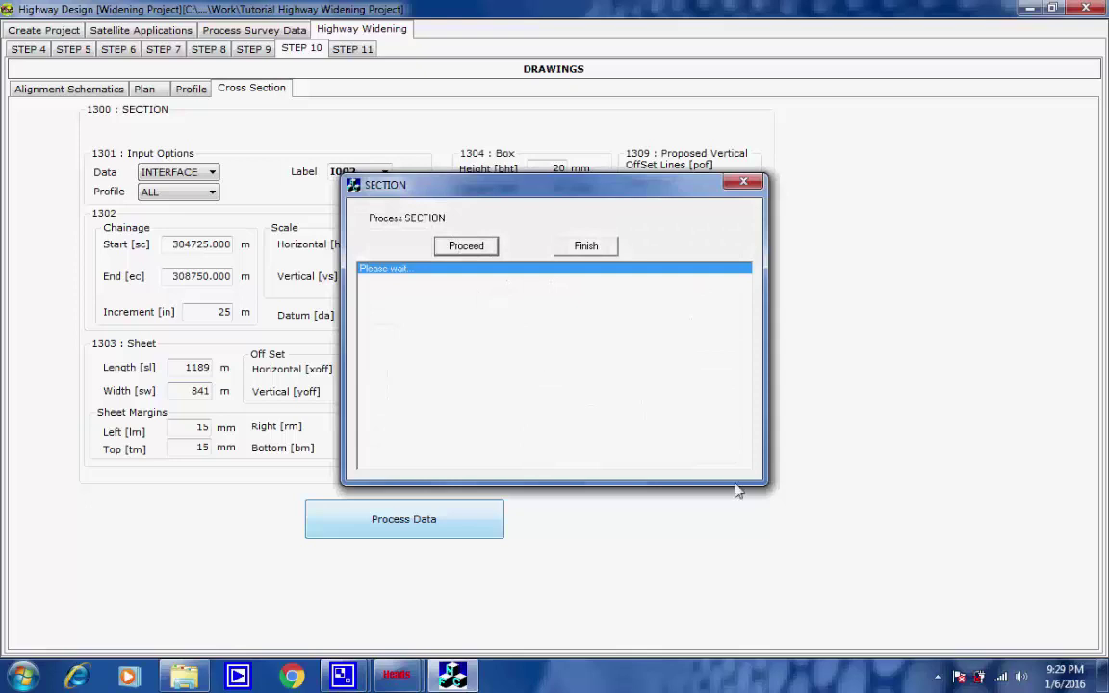
pyautogui.click(938, 675)
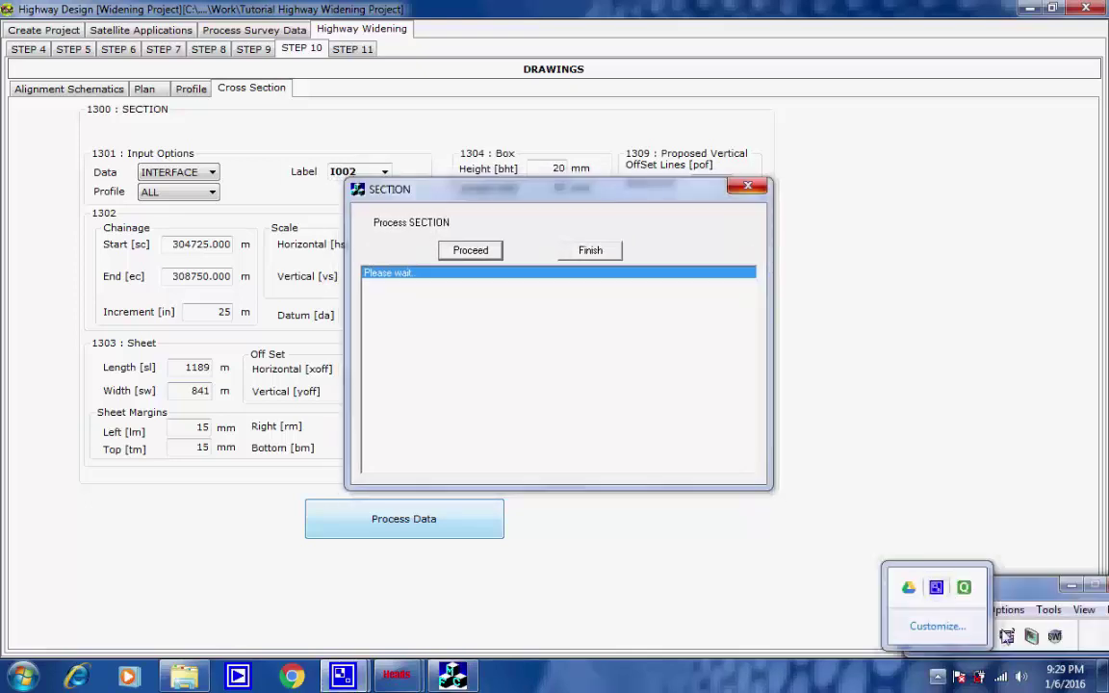
pyautogui.click(1085, 638)
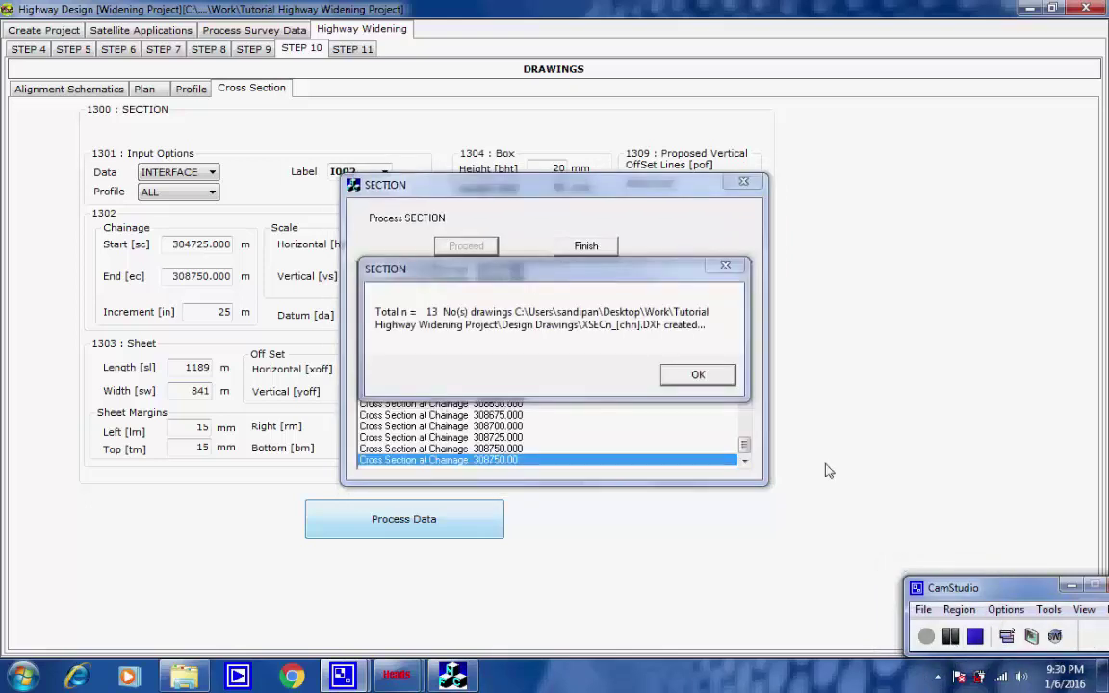
pyautogui.click(702, 376)
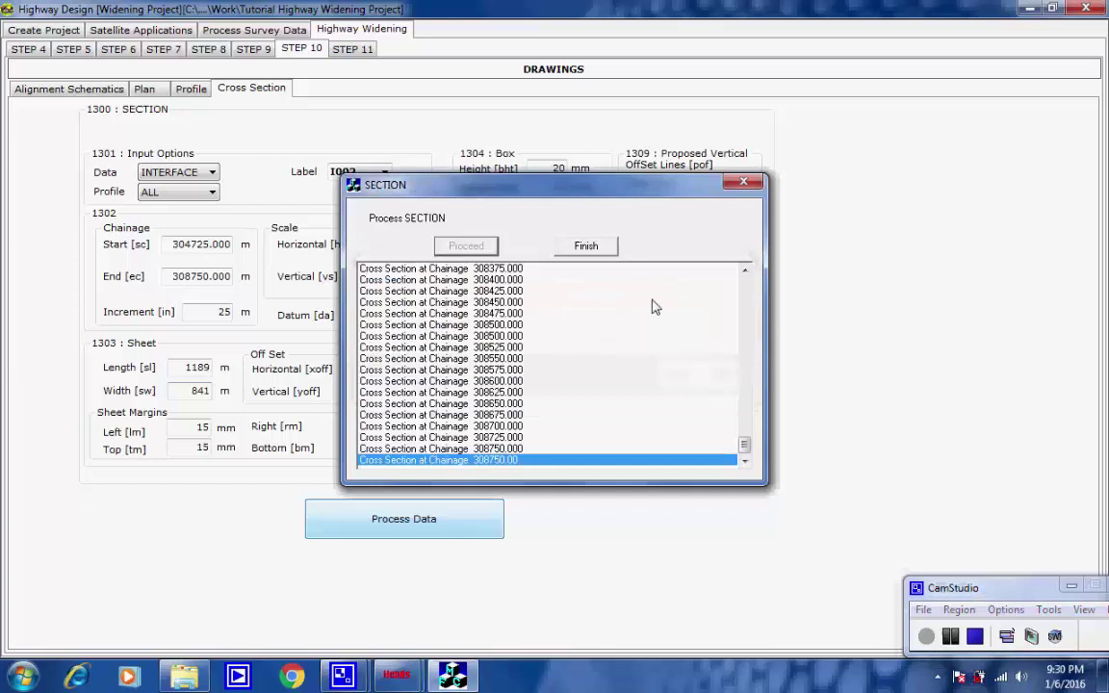
pyautogui.click(586, 247)
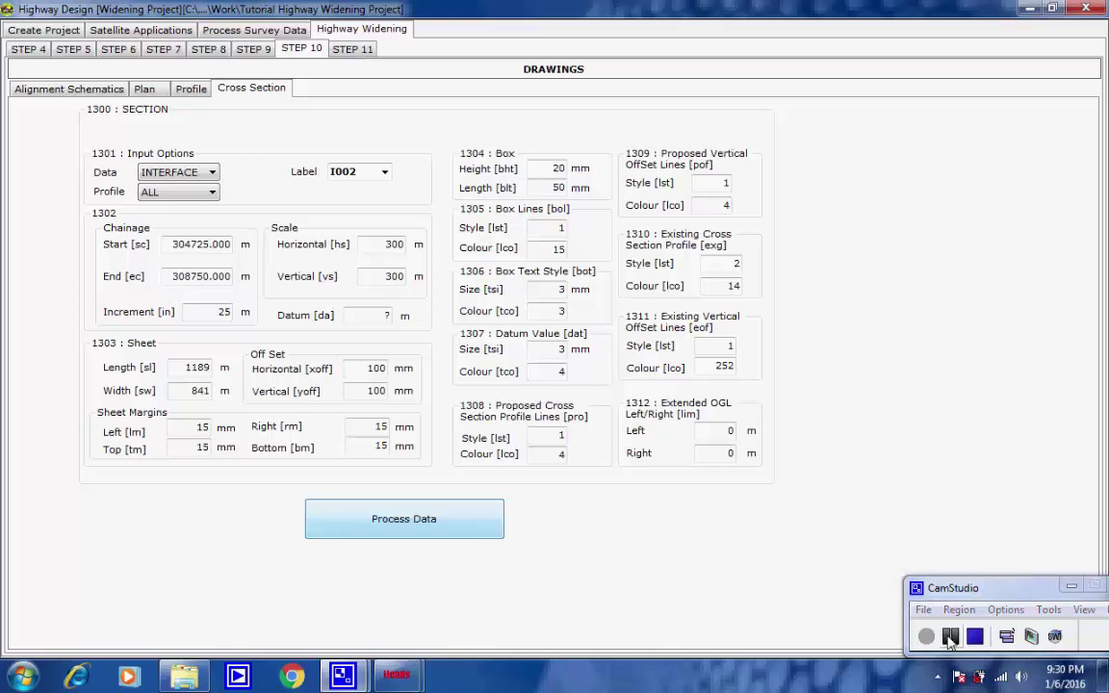
# In the Process Data stage, create the project data file
pyautogui.click(950, 636)
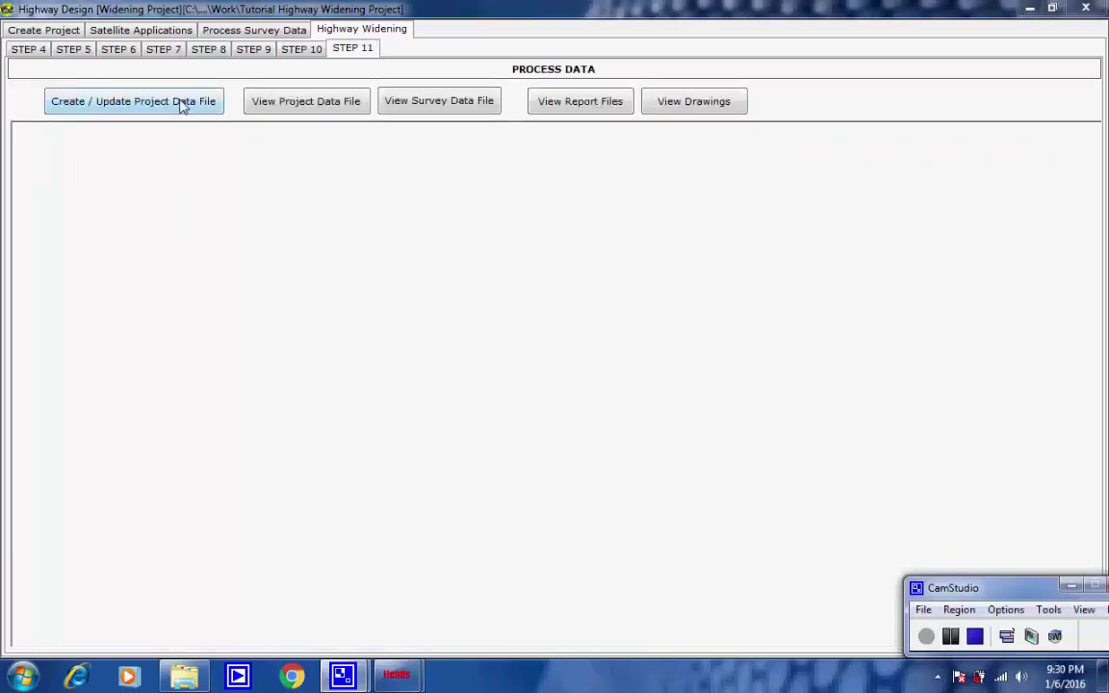
pyautogui.click(181, 106)
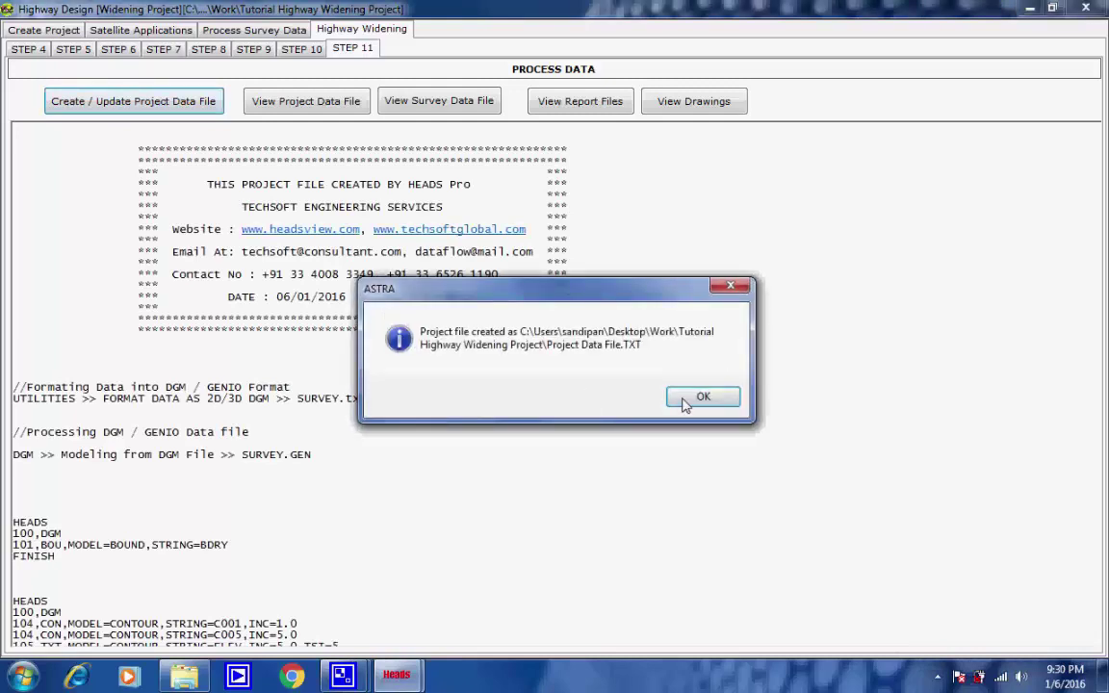
pyautogui.click(676, 397)
# View the project data file from start to end, and check the survey data file
pyautogui.click(318, 106)
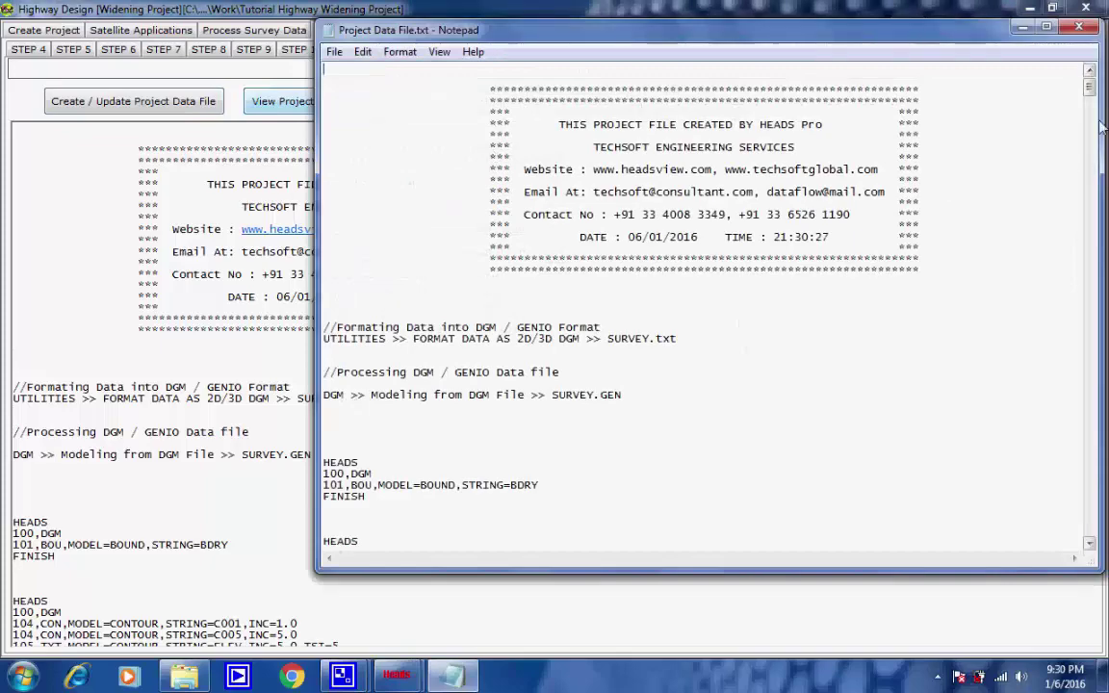
pyautogui.moveTo(1090, 82); pyautogui.dragTo(1105, 542)
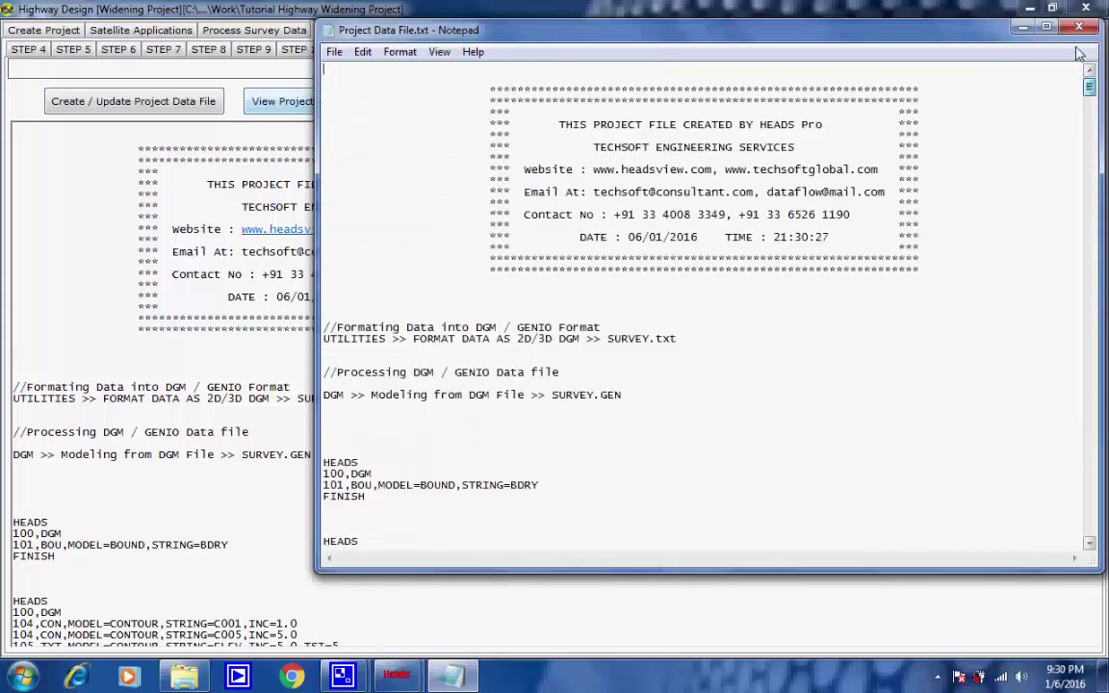
pyautogui.click(972, 37)
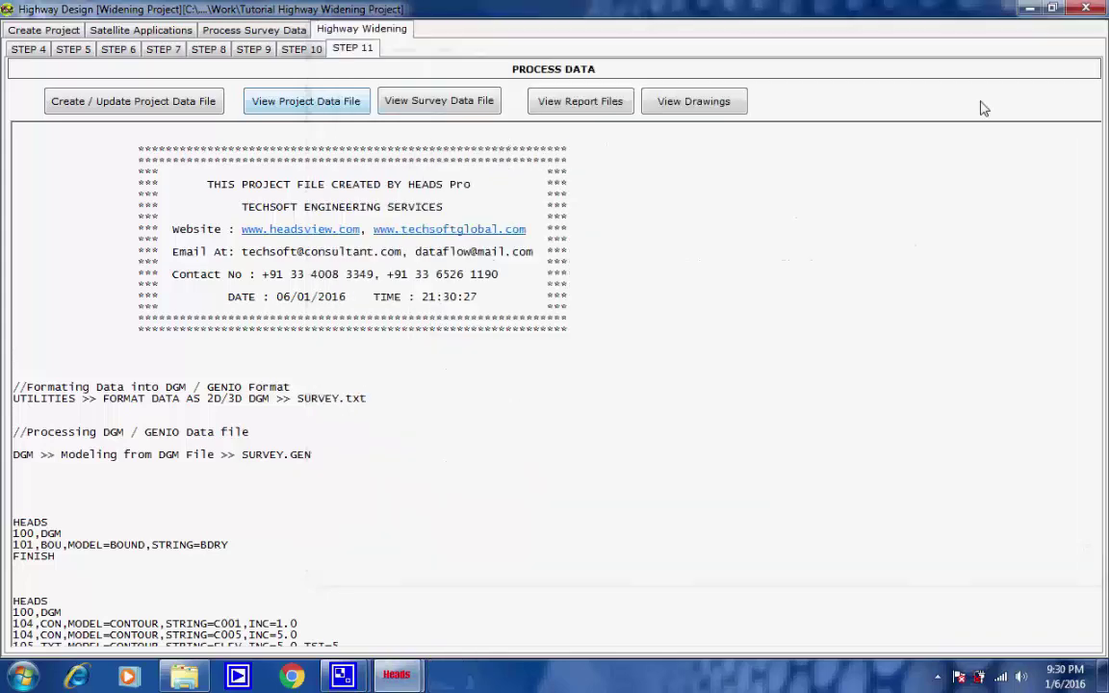
pyautogui.click(436, 106)
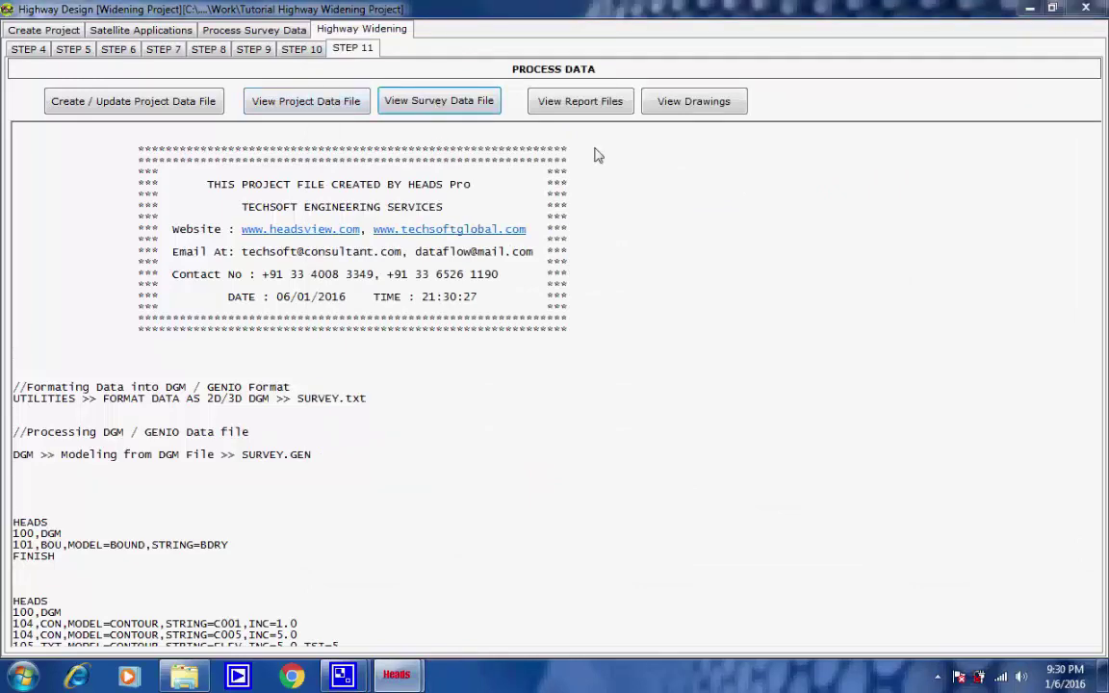
pyautogui.click(1088, 30)
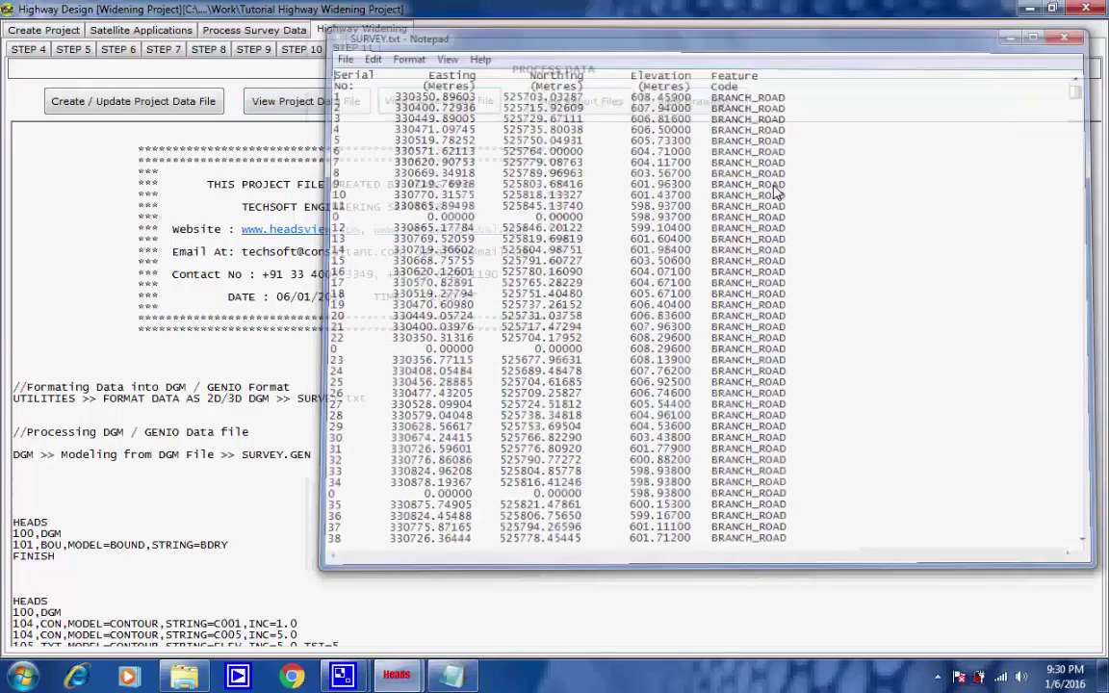
# Open the processed reports and look through the horizontal alignment report HALIGNMENT.REP and the vertical alignment report VALIGNMENT.REP
pyautogui.click(590, 104)
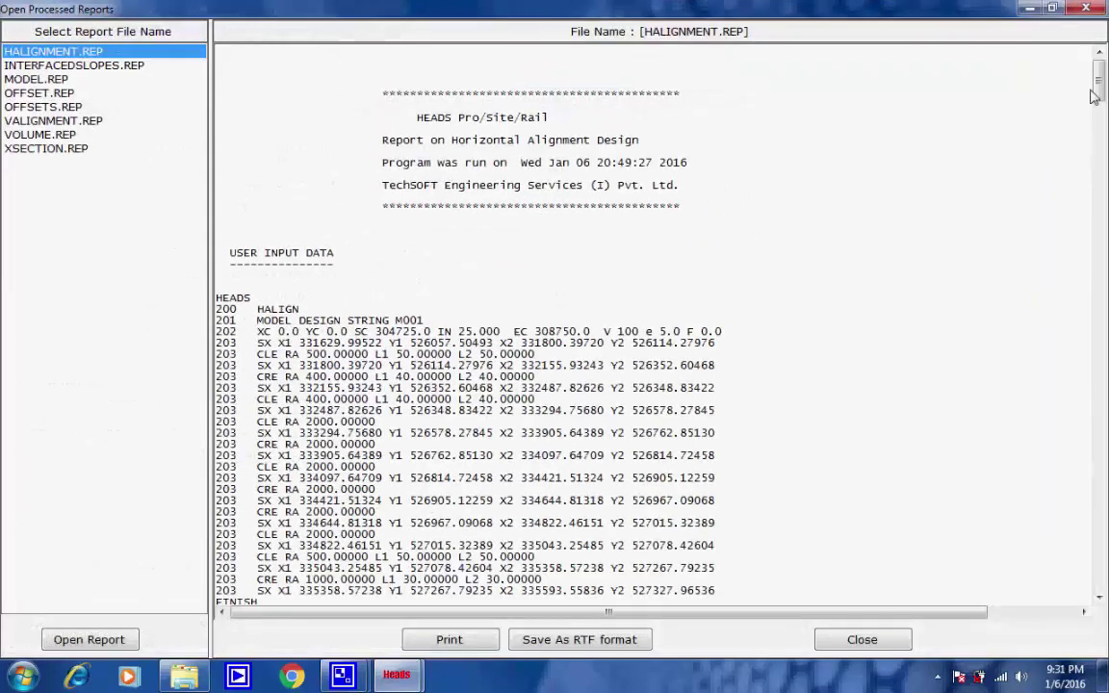
pyautogui.moveTo(1098, 83)
pyautogui.mouseDown()
pyautogui.moveTo(1093, 572)
pyautogui.moveTo(1098, 60)
pyautogui.mouseUp()
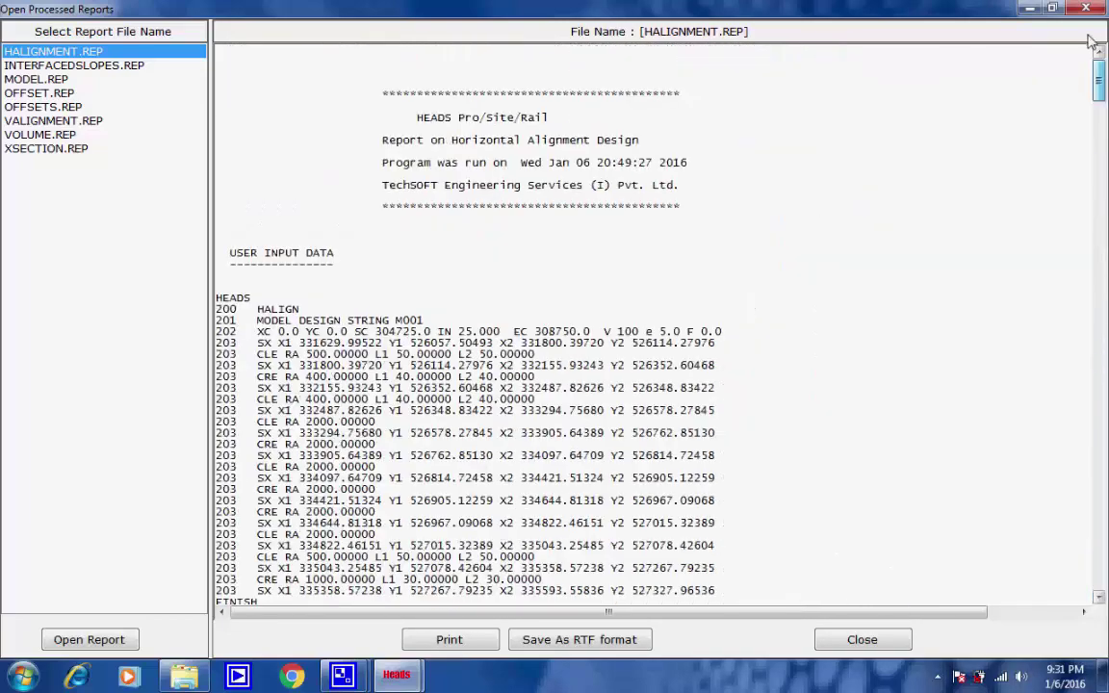
pyautogui.click(69, 125)
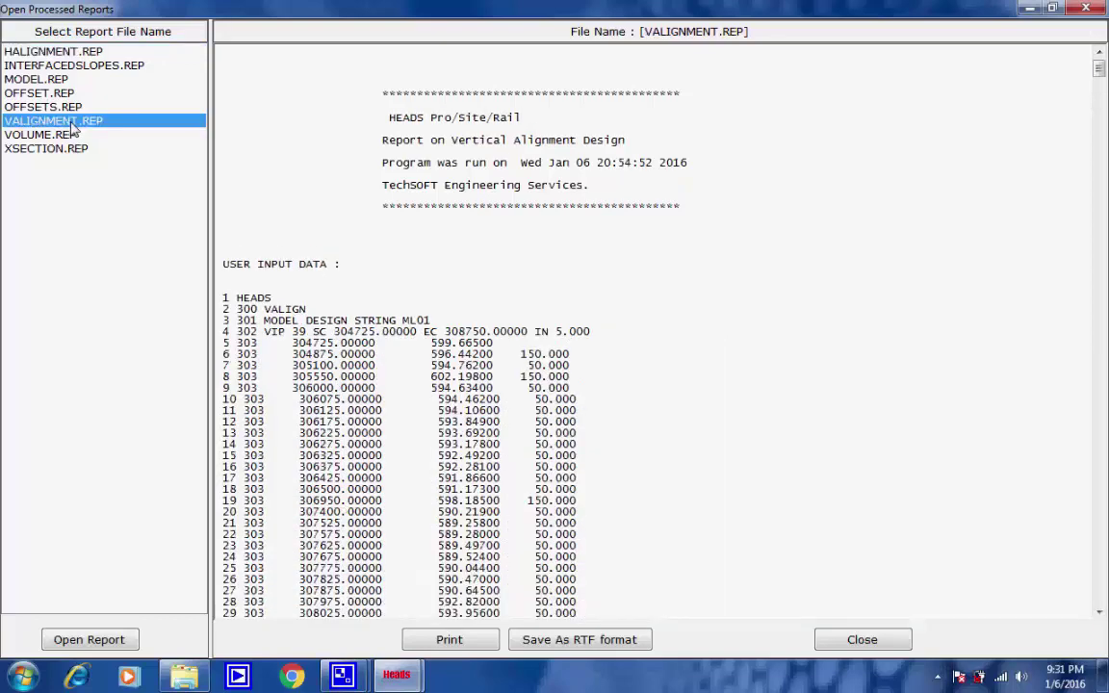
pyautogui.moveTo(1098, 68); pyautogui.dragTo(1105, 604)
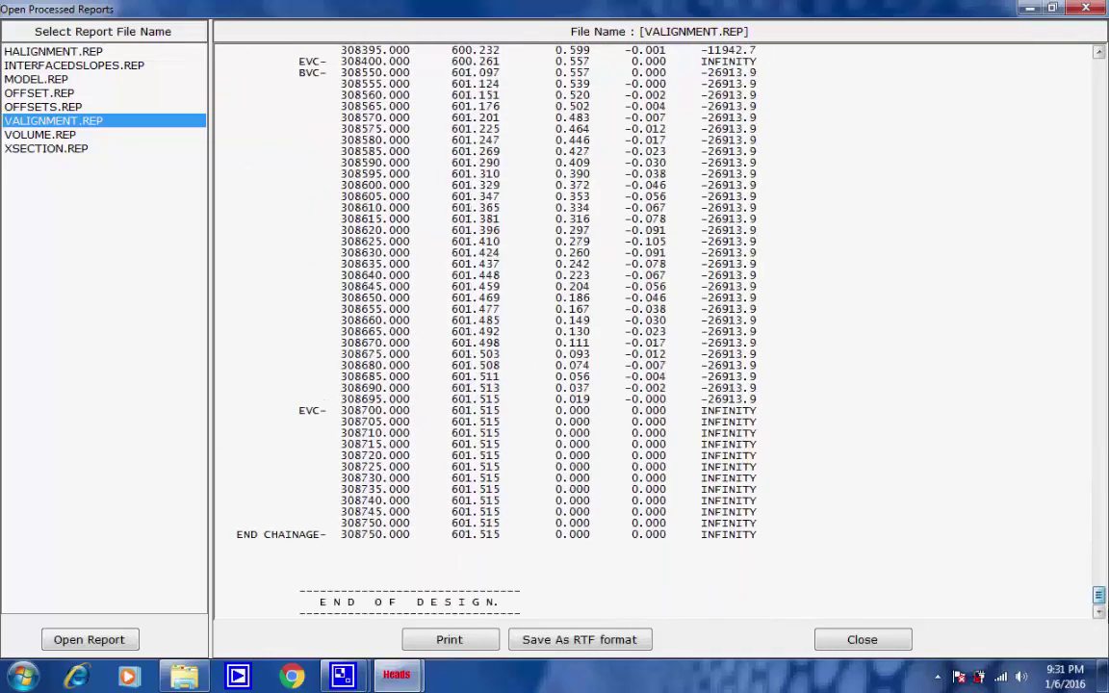
# Read through the volume report VOLUME.REP, covering the earthwork, widening and pavement layer quantities, to its end
pyautogui.click(56, 136)
pyautogui.doubleClick(56, 136)
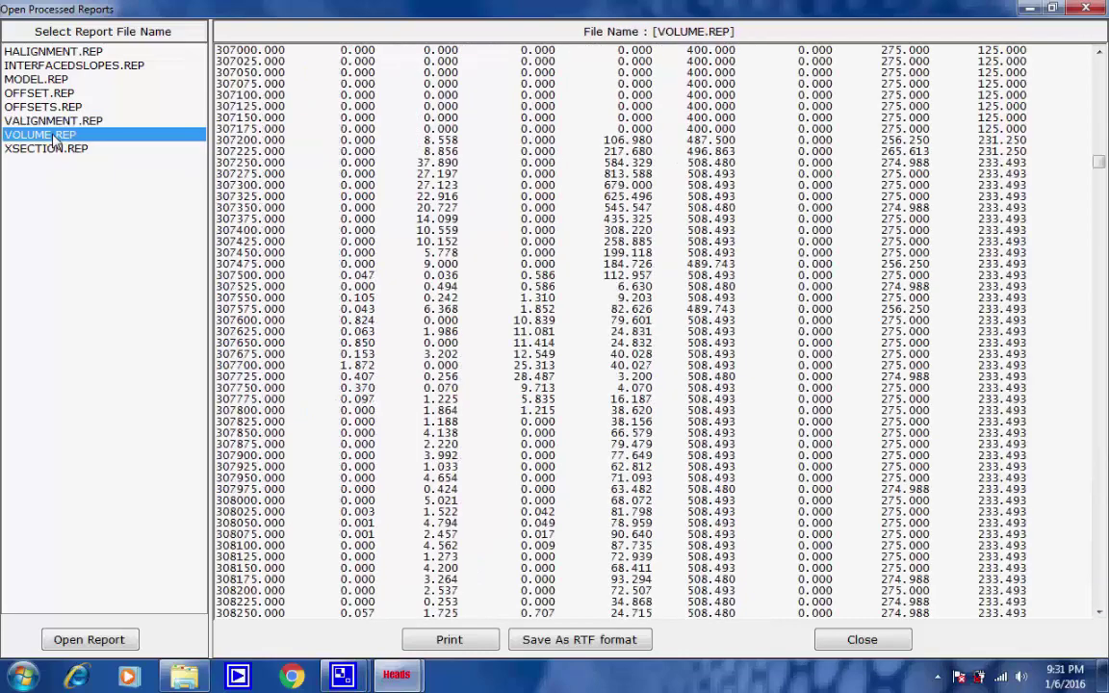
pyautogui.moveTo(1102, 170); pyautogui.dragTo(1099, 77)
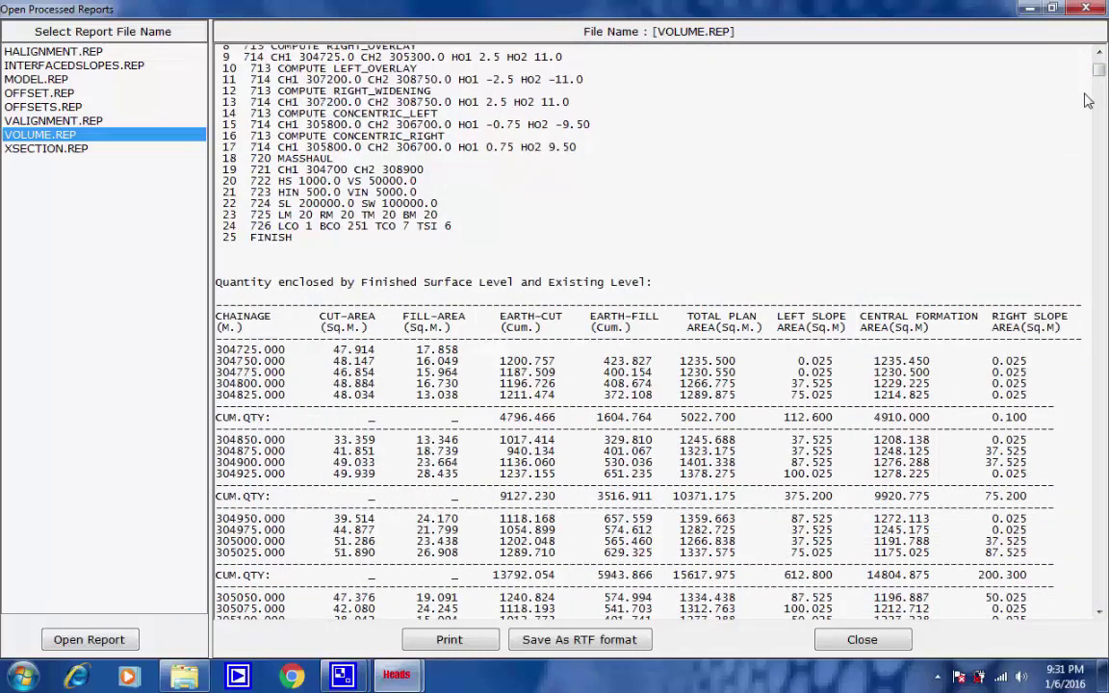
pyautogui.moveTo(1100, 77); pyautogui.dragTo(1084, 113)
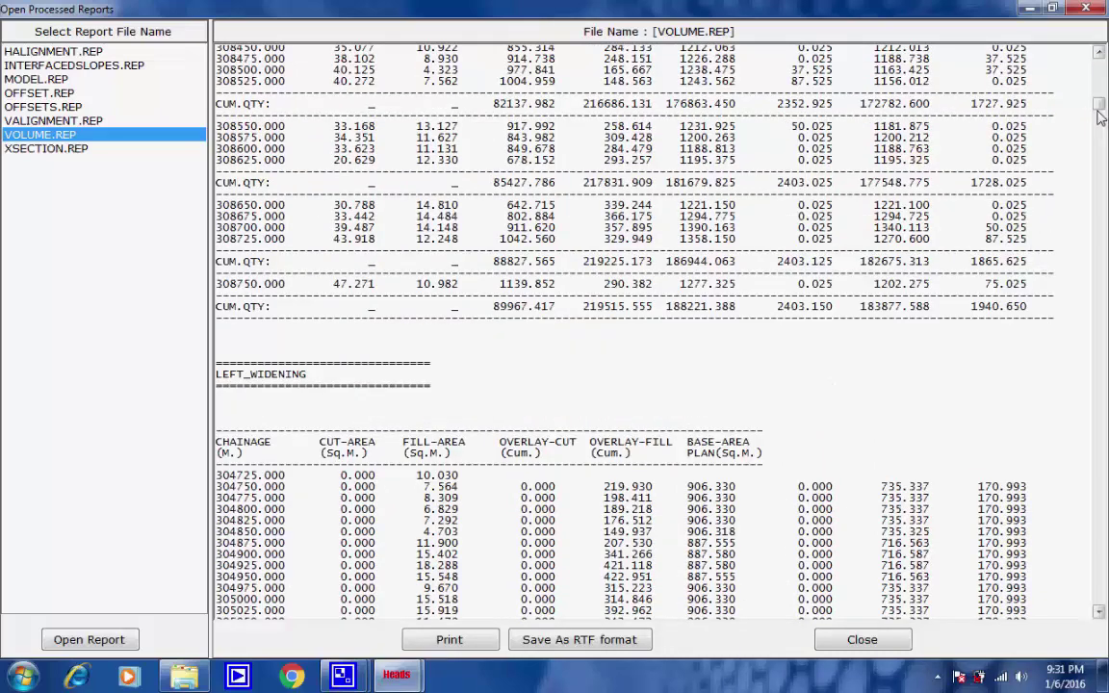
pyautogui.moveTo(1099, 104); pyautogui.dragTo(1071, 258)
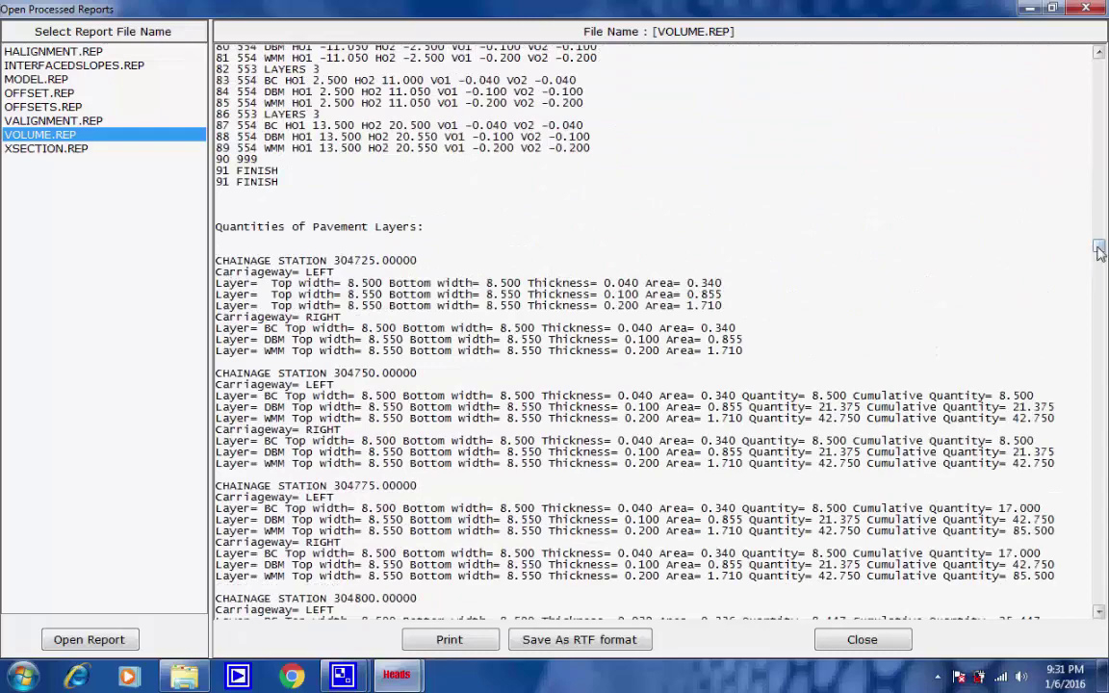
pyautogui.moveTo(1099, 270); pyautogui.dragTo(1082, 620)
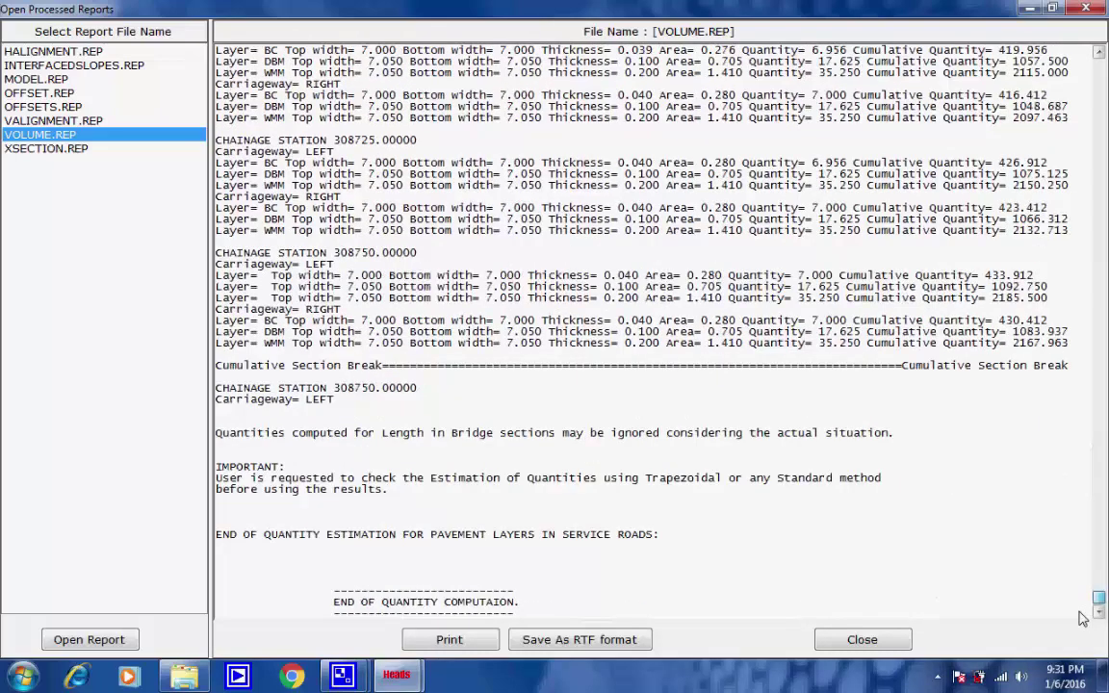